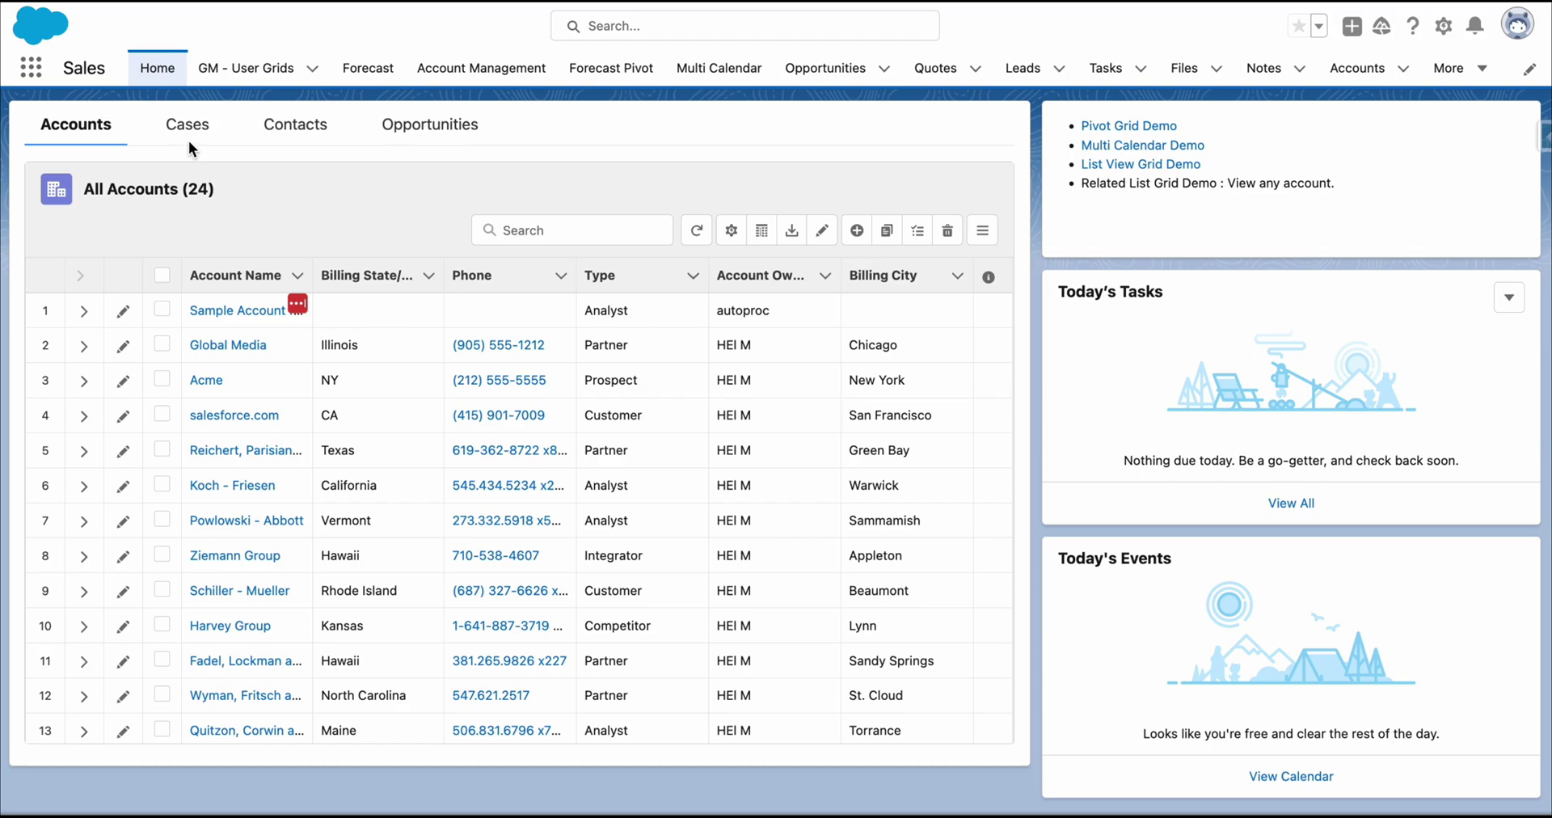
- Search the available apps and items for "user" and open GM - User Grids
{"action": "left_click", "coordinate": [36, 75]}
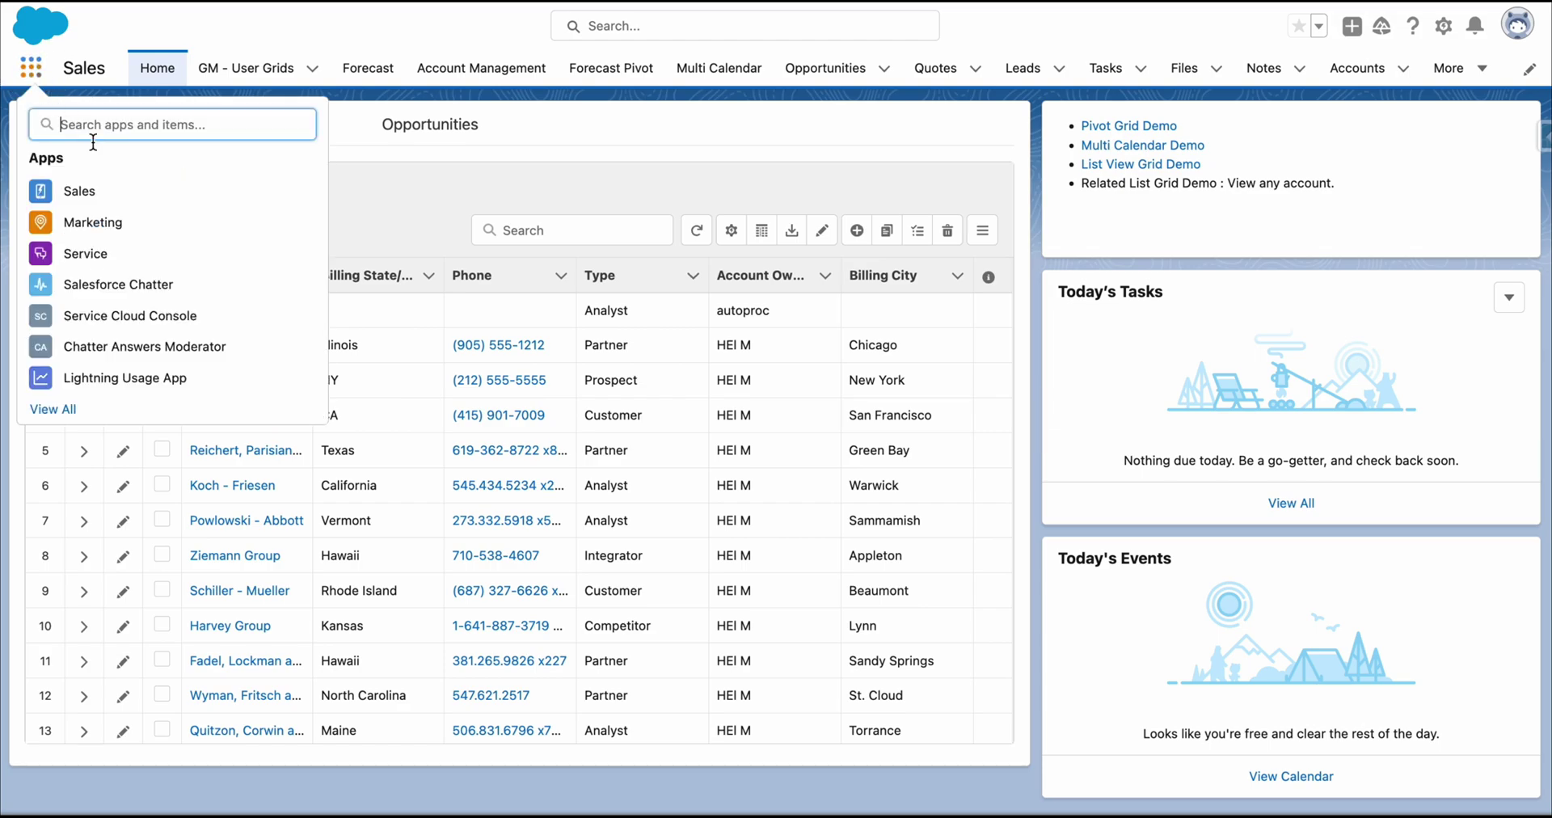
{"action": "type", "text": "user"}
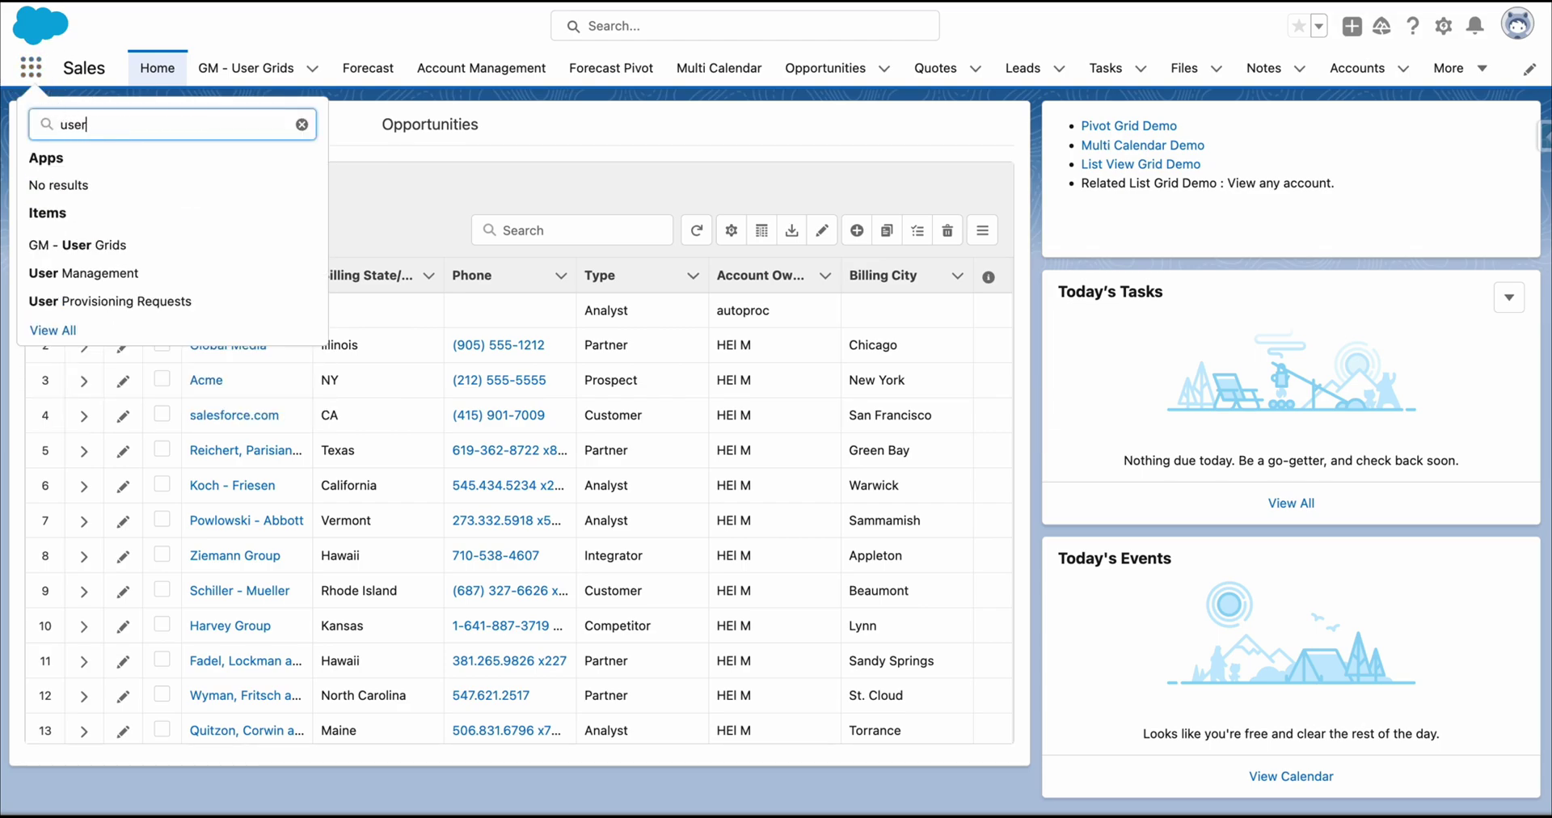
{"action": "left_click", "coordinate": [121, 248]}
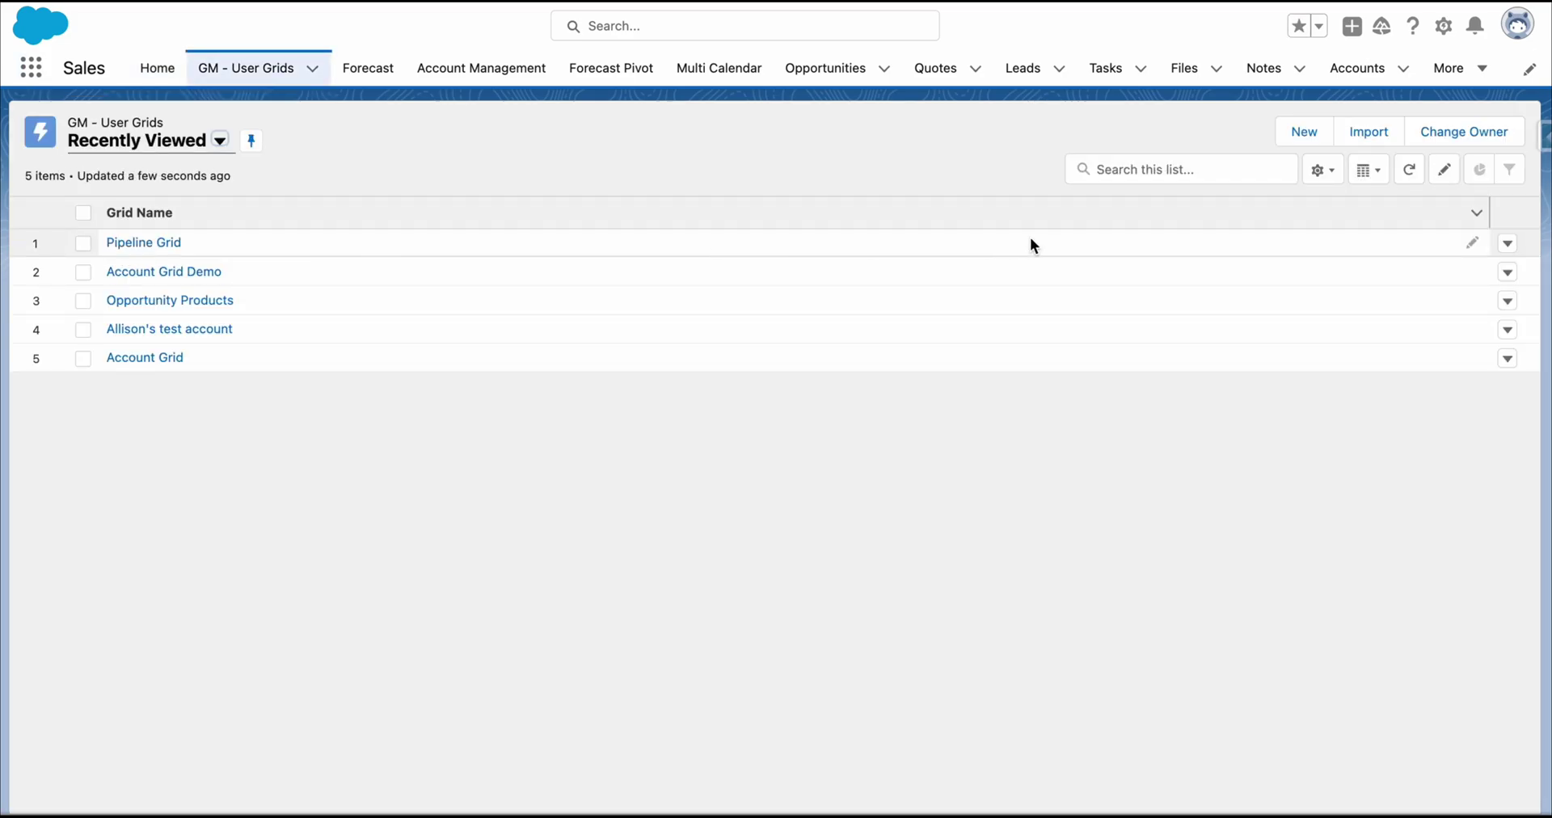
- Create a grid for the Opportunity object using the All Opportunities list view and name it Pipeline Opportunity Grid
{"action": "left_click", "coordinate": [1300, 134]}
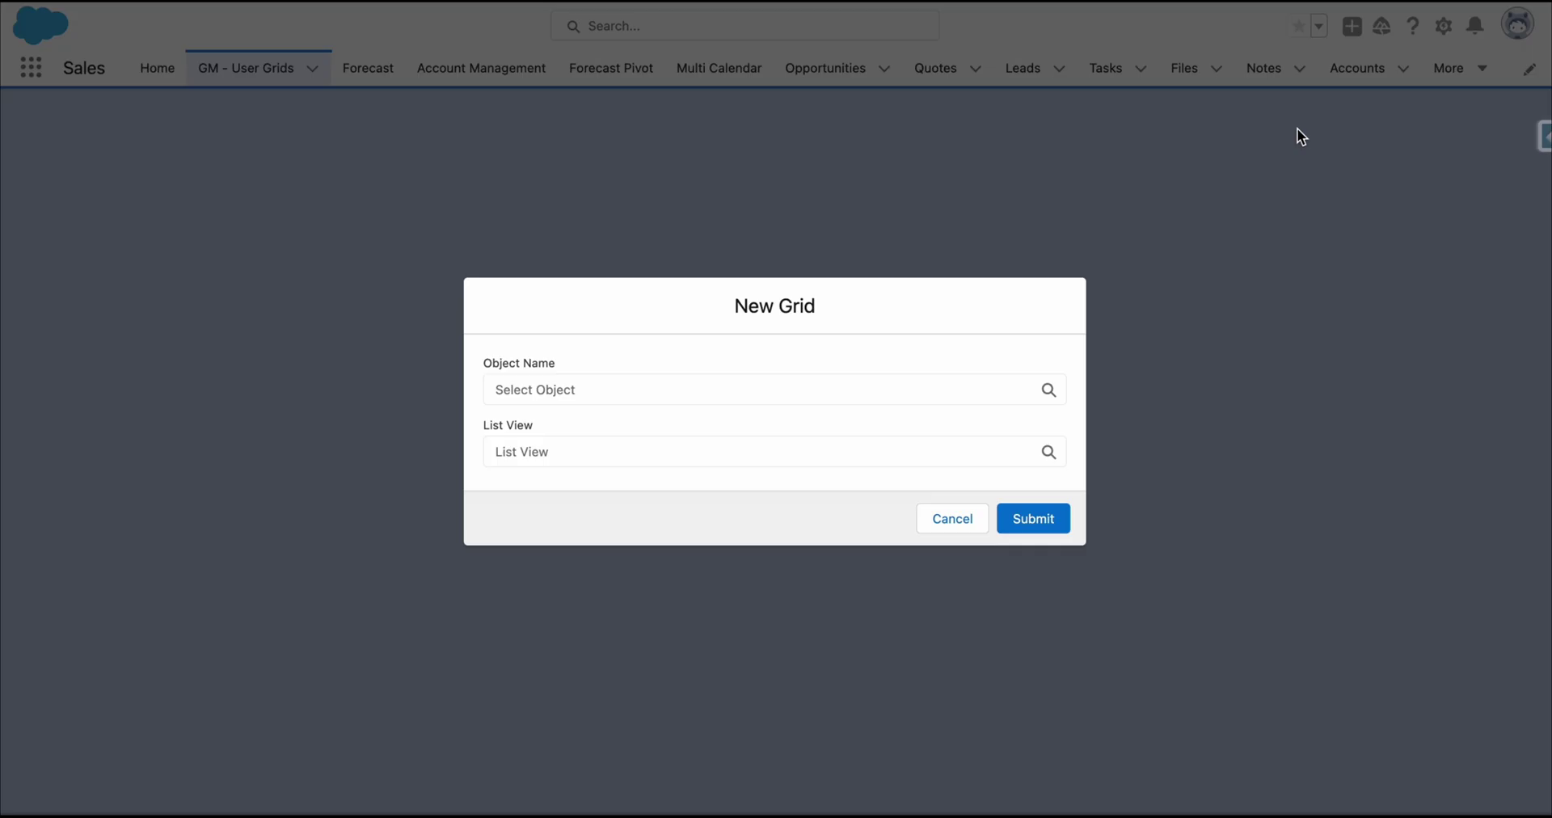
{"action": "left_click", "coordinate": [830, 314]}
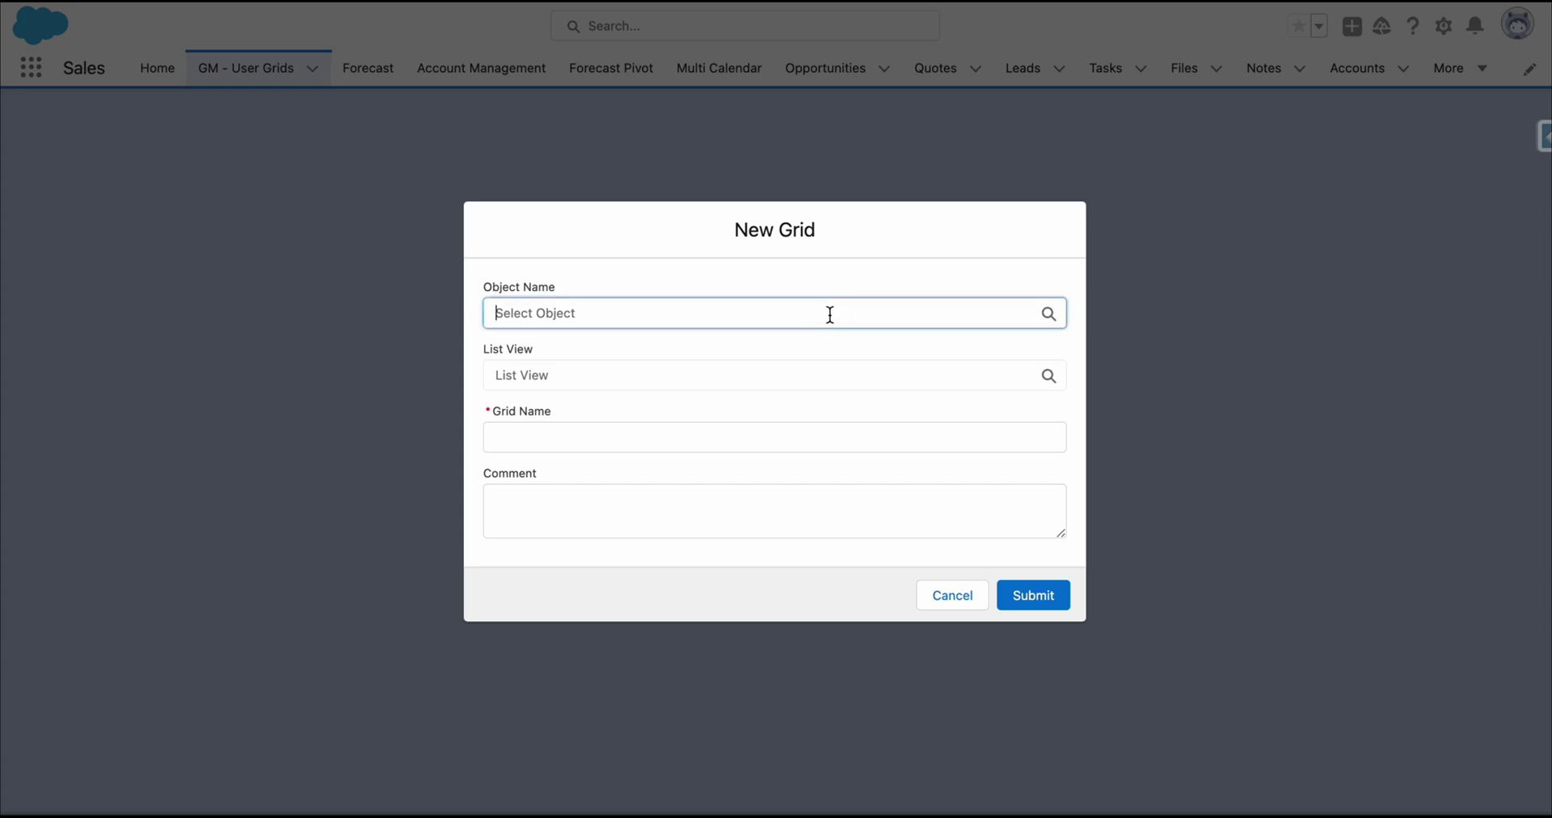
{"action": "type", "text": "opp"}
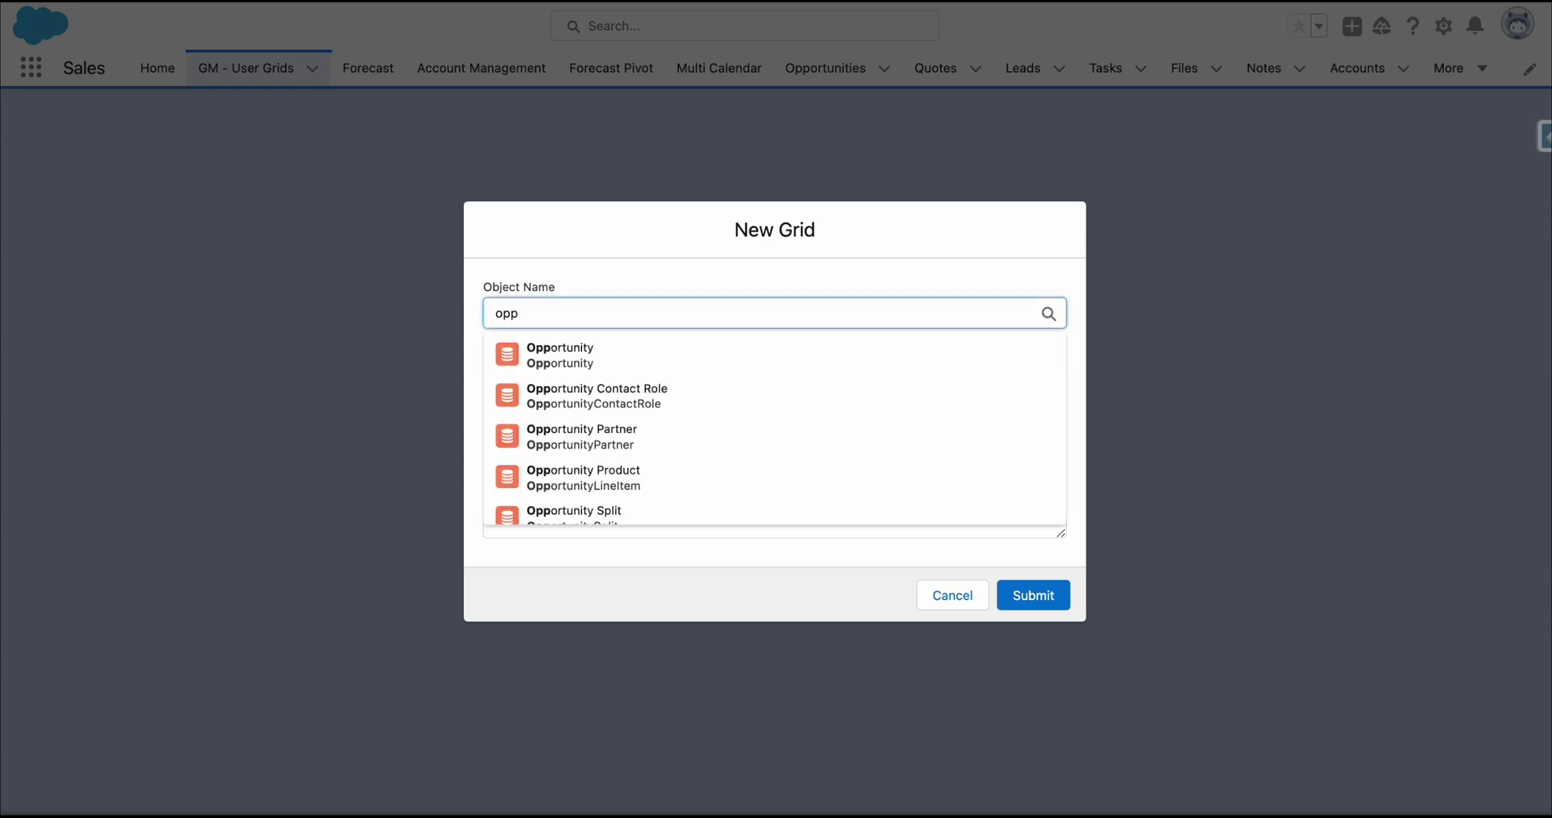
{"action": "left_click", "coordinate": [810, 367]}
{"action": "left_click", "coordinate": [776, 374]}
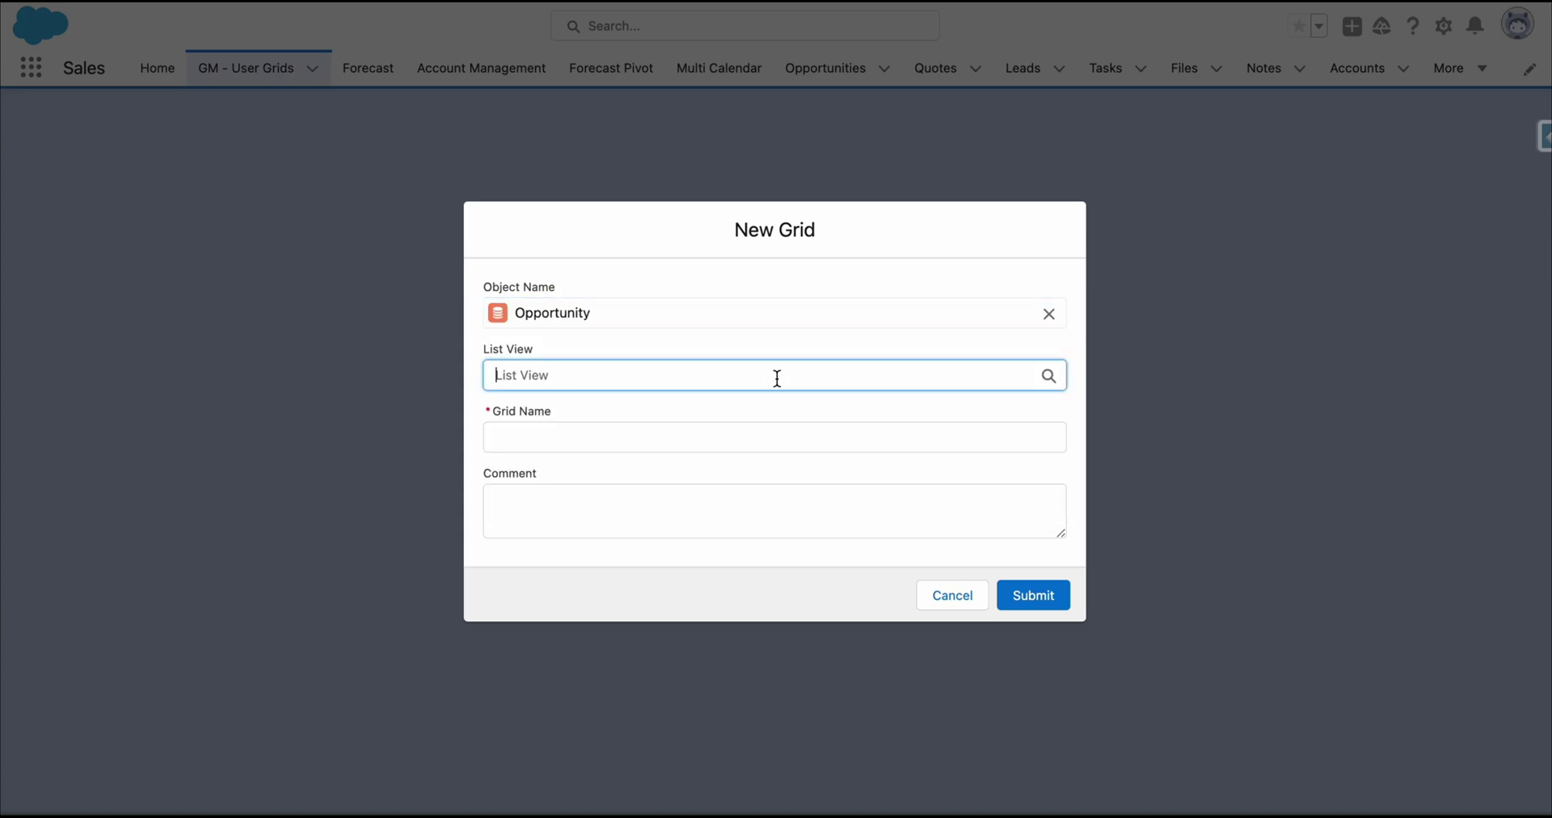
{"action": "left_click", "coordinate": [764, 414]}
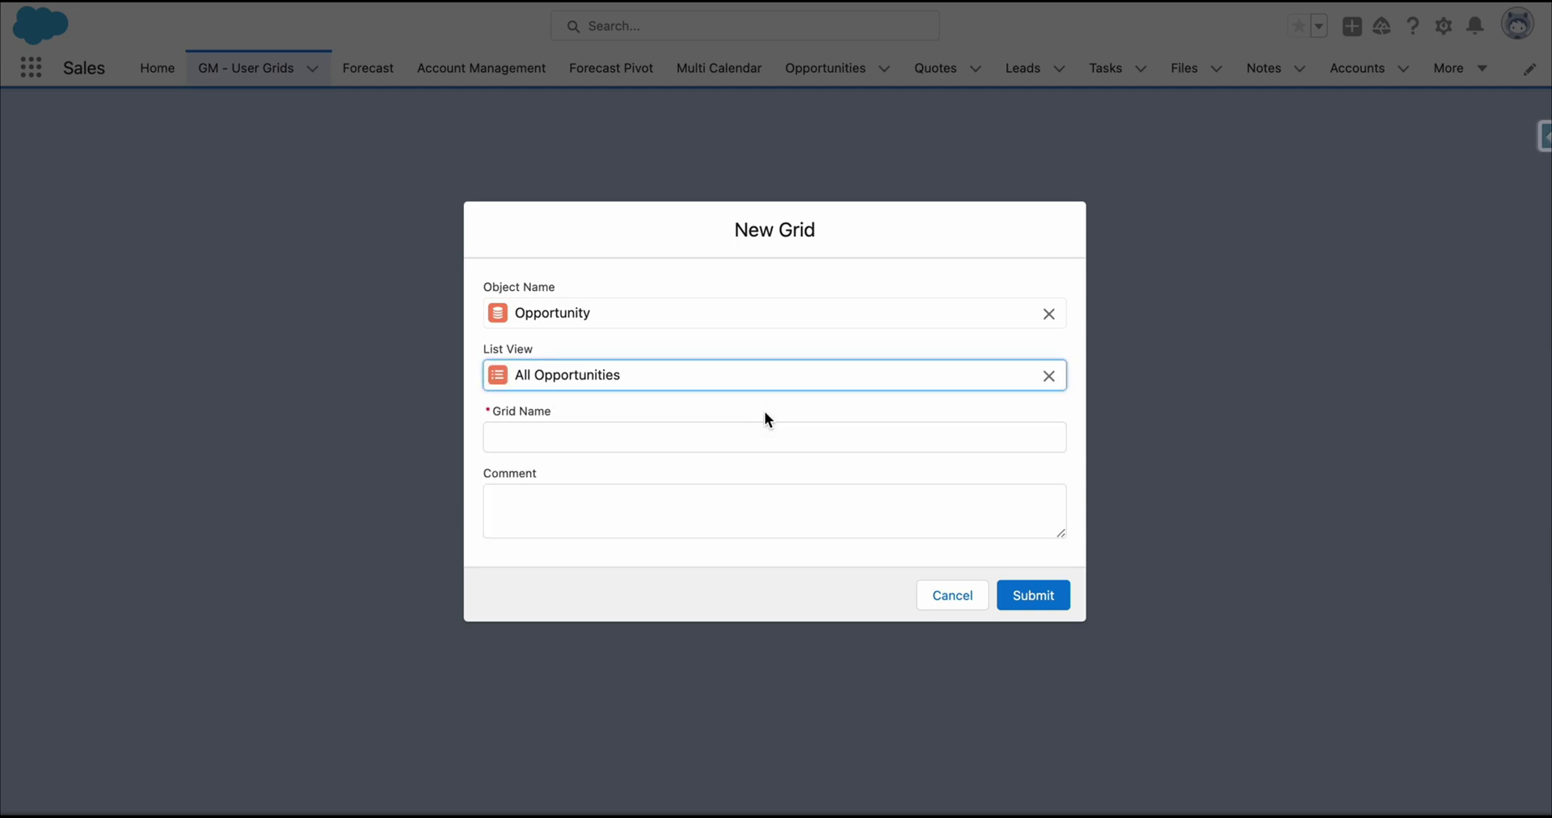
{"action": "left_click", "coordinate": [754, 437]}
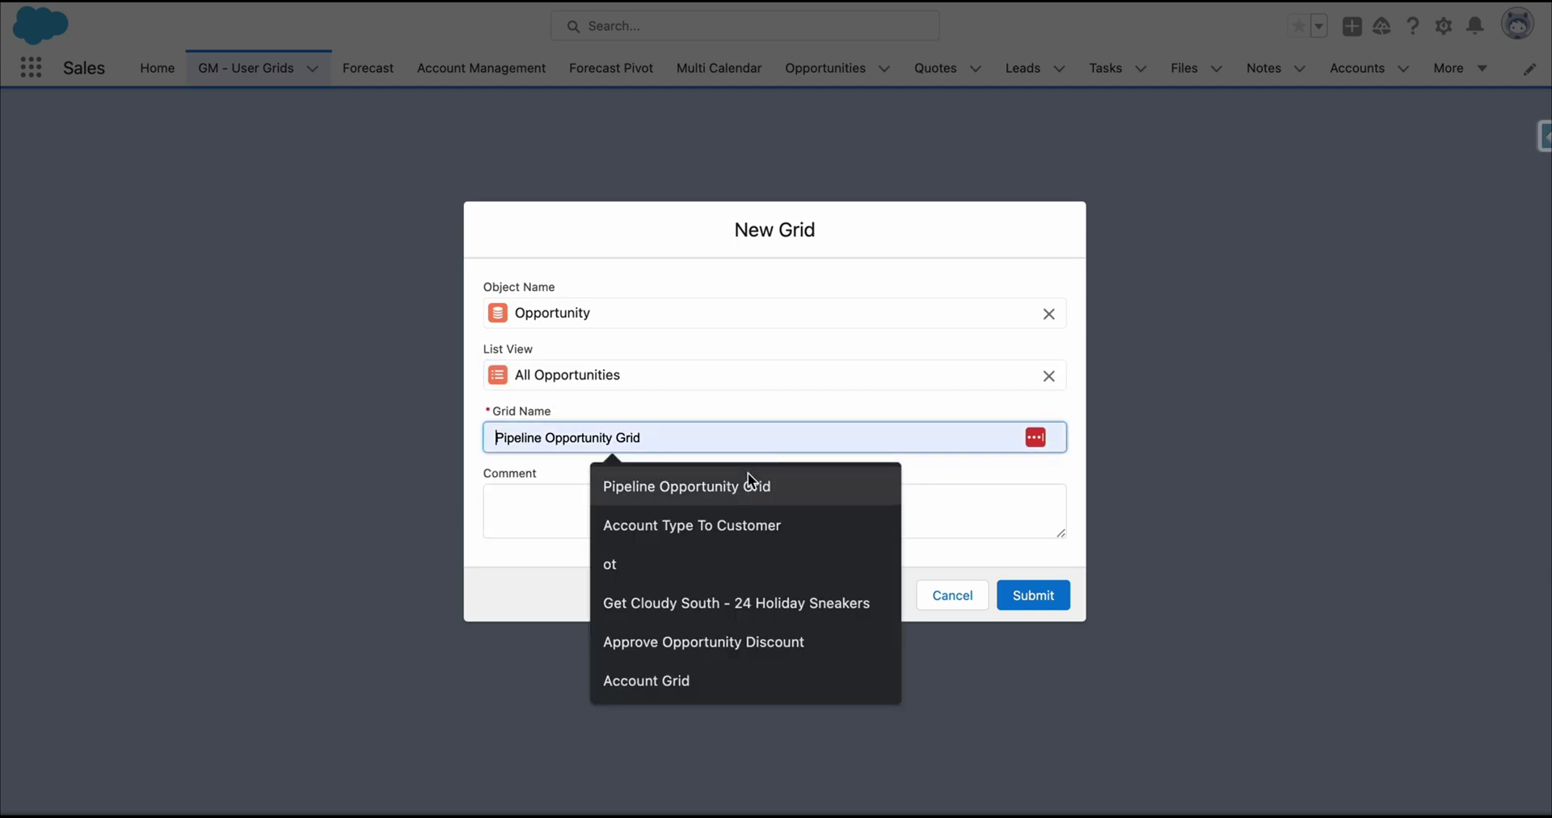
{"action": "left_click", "coordinate": [749, 472]}
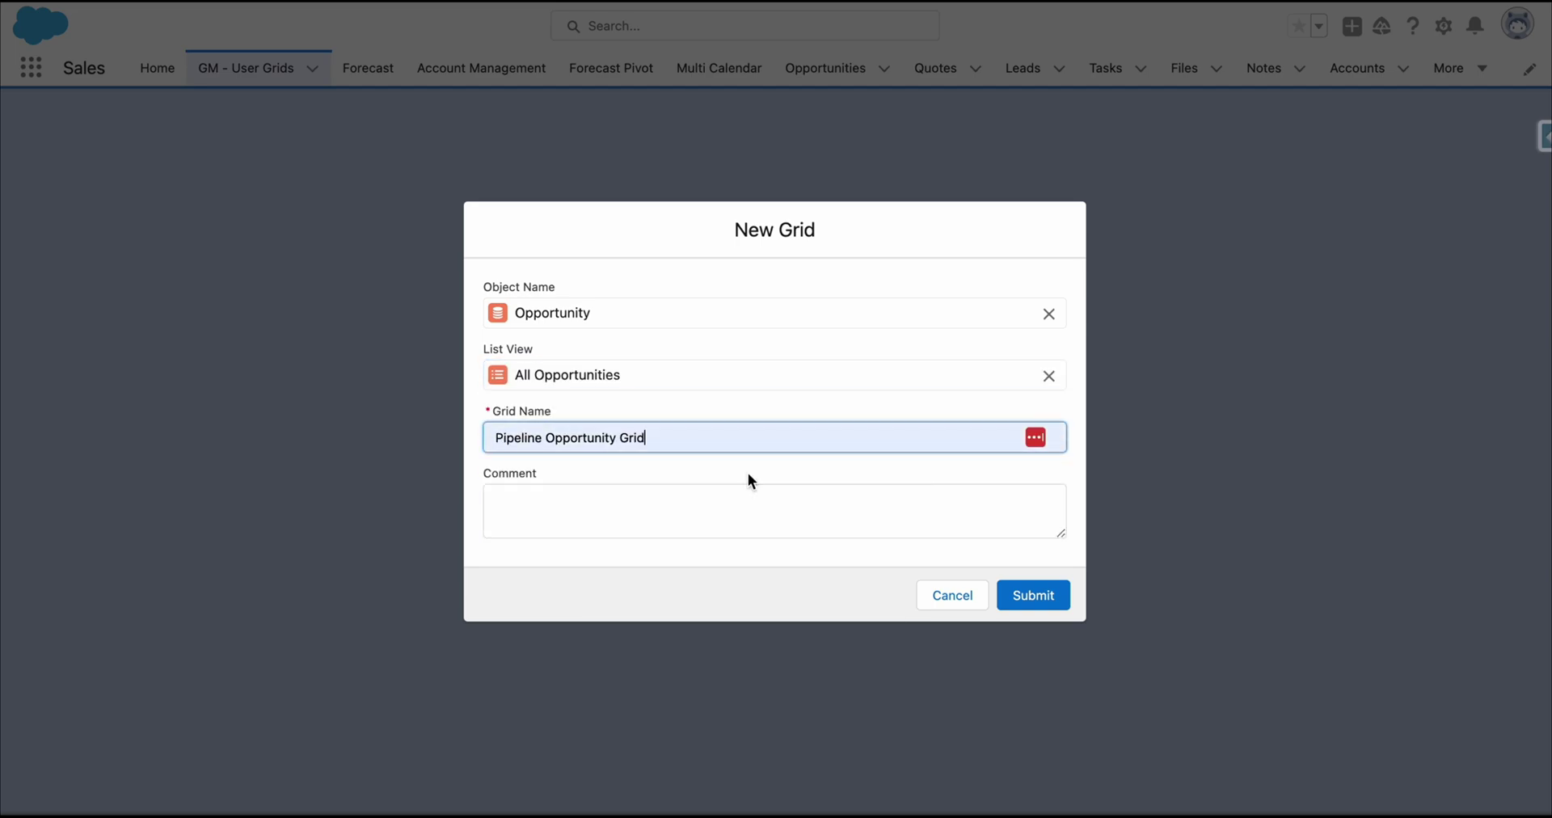
{"action": "left_click", "coordinate": [1055, 602]}
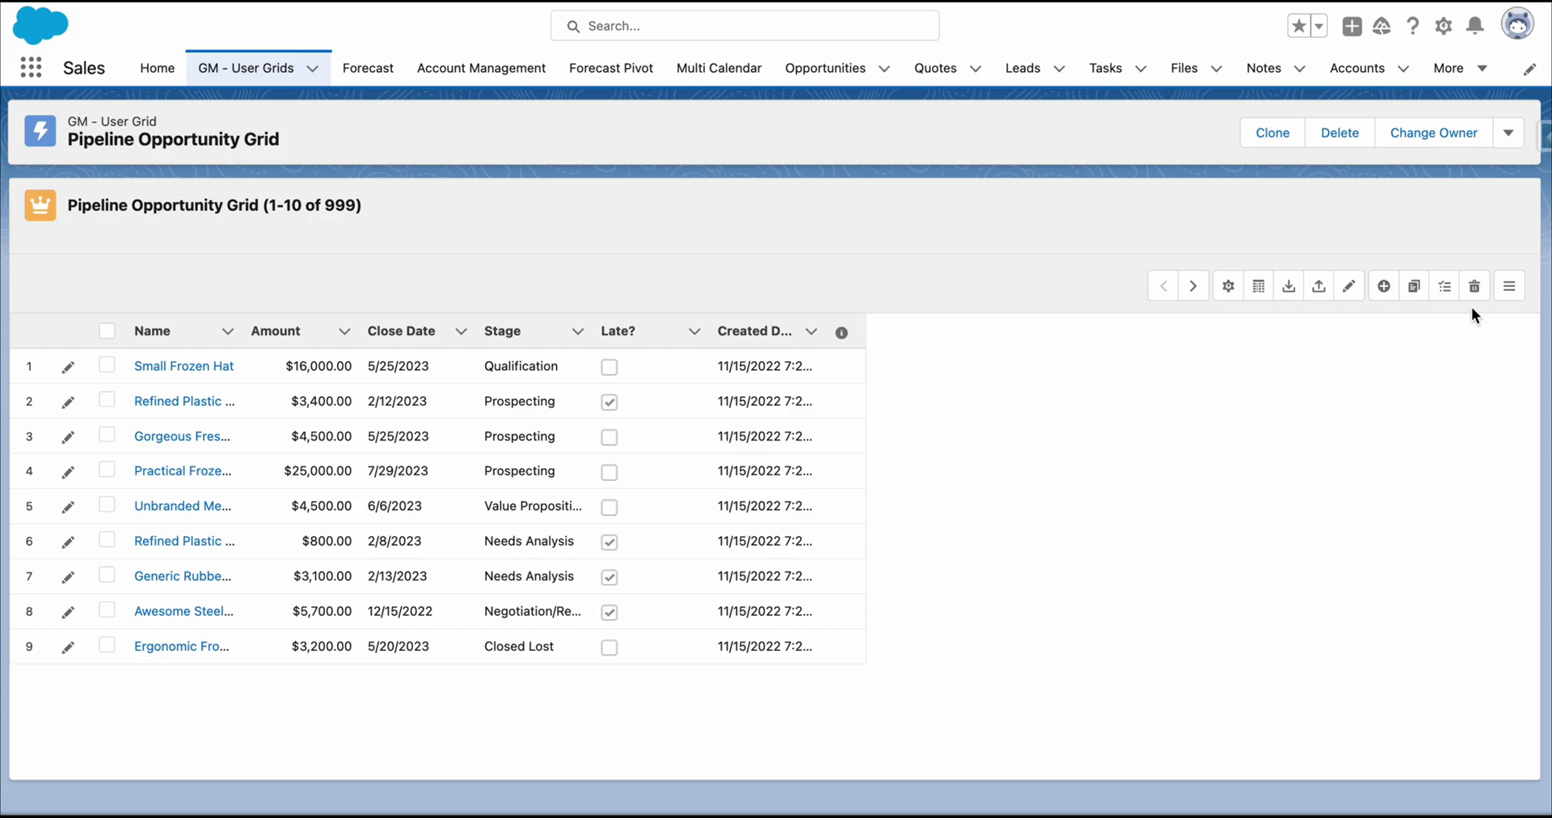
- Add the Account ID, Comments, Probability (%) and Sponsor columns to the grid's column selection
{"action": "left_click", "coordinate": [1510, 290]}
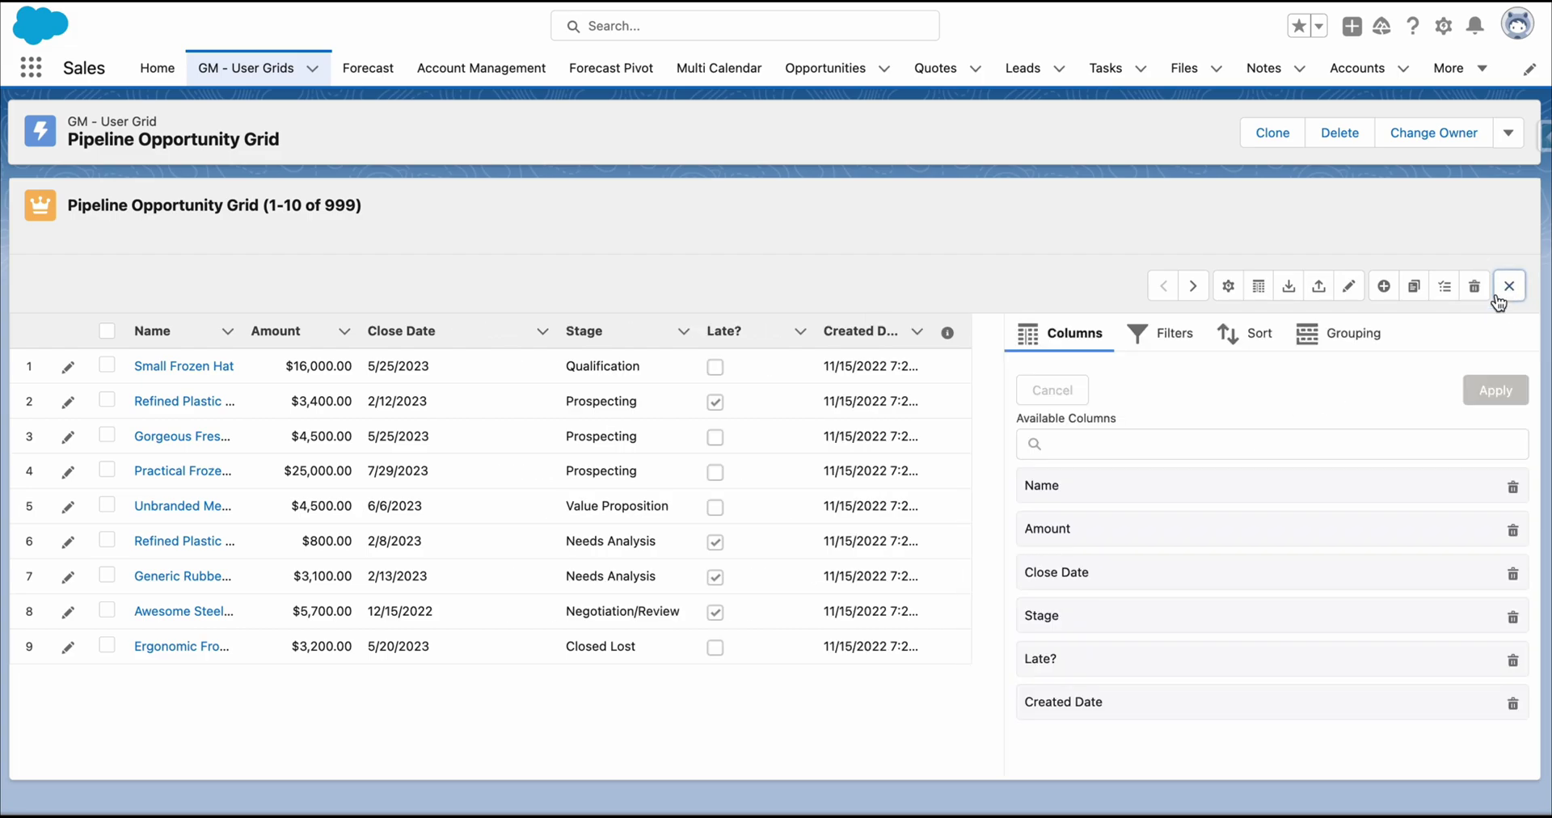
{"action": "left_click", "coordinate": [1178, 442]}
{"action": "left_click", "coordinate": [1170, 486]}
{"action": "scroll", "coordinate": [1162, 550], "scroll_direction": "down", "scroll_amount": 1}
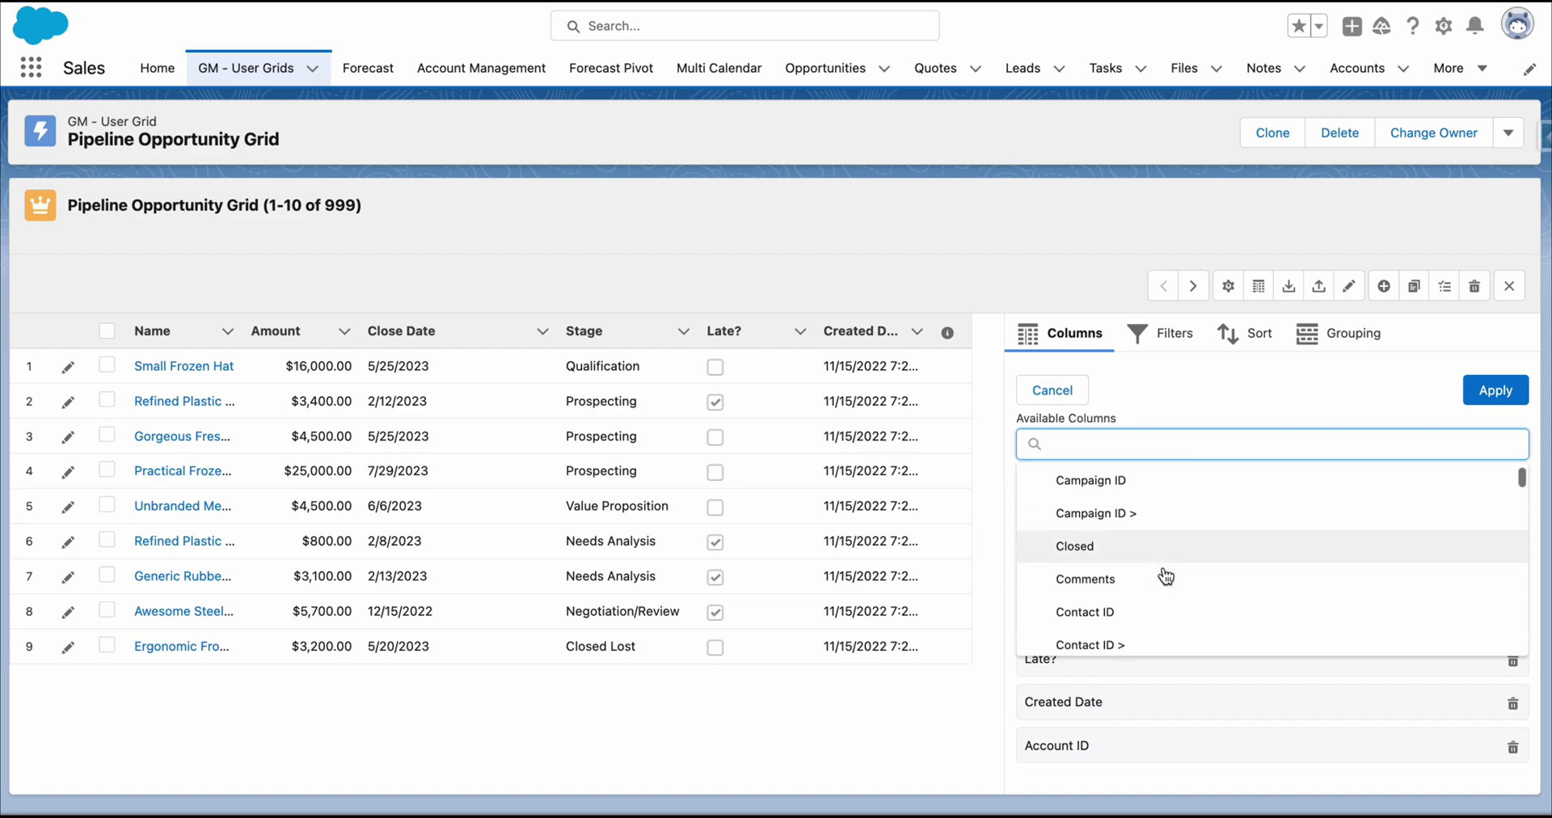
{"action": "left_click", "coordinate": [1160, 582]}
{"action": "scroll", "coordinate": [1169, 549], "scroll_direction": "down", "scroll_amount": 10}
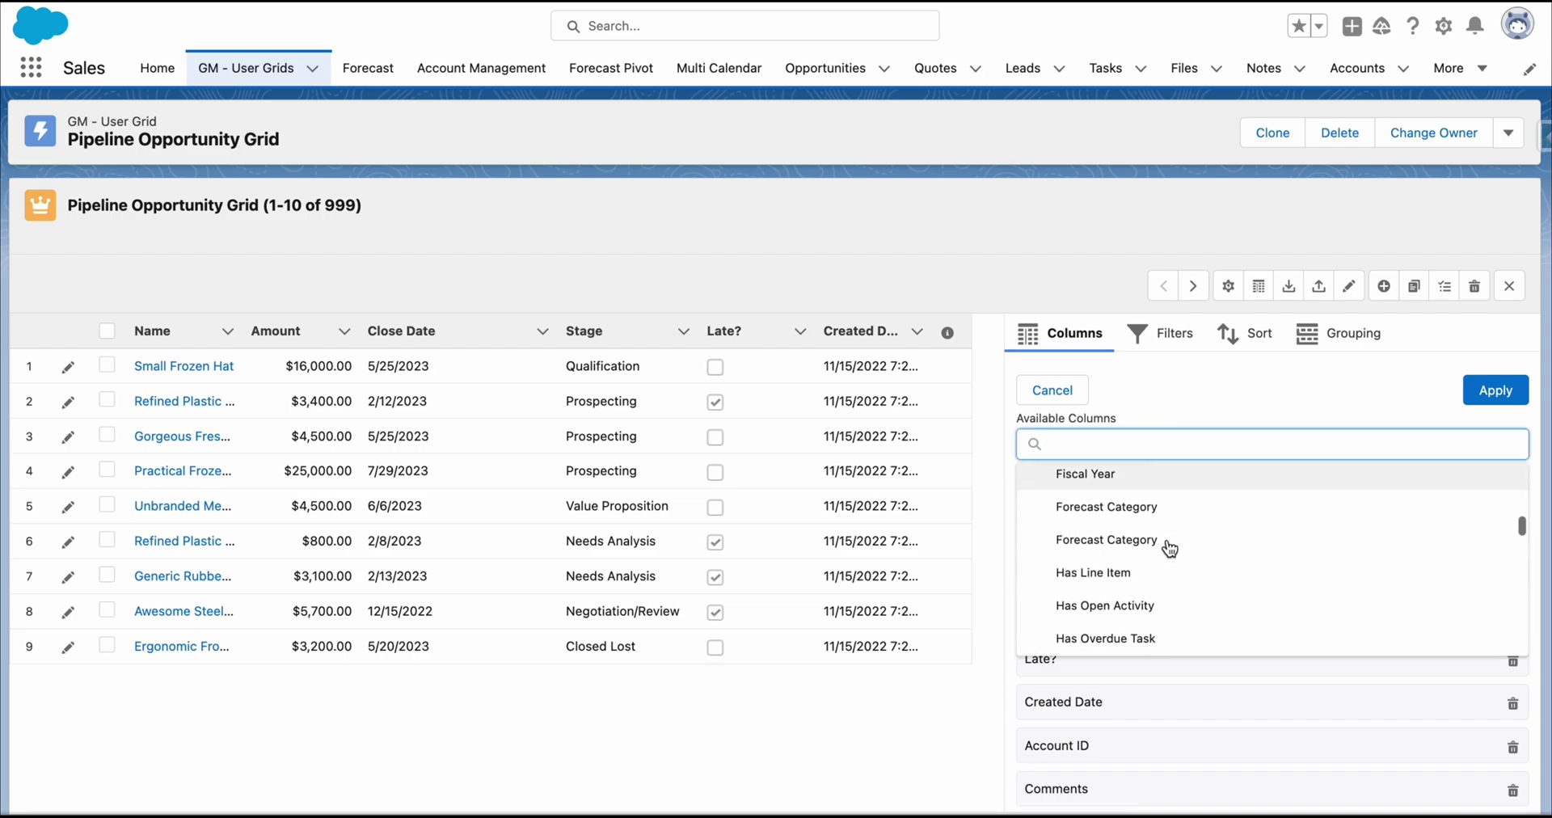
{"action": "scroll", "coordinate": [1169, 549], "scroll_direction": "down", "scroll_amount": 6}
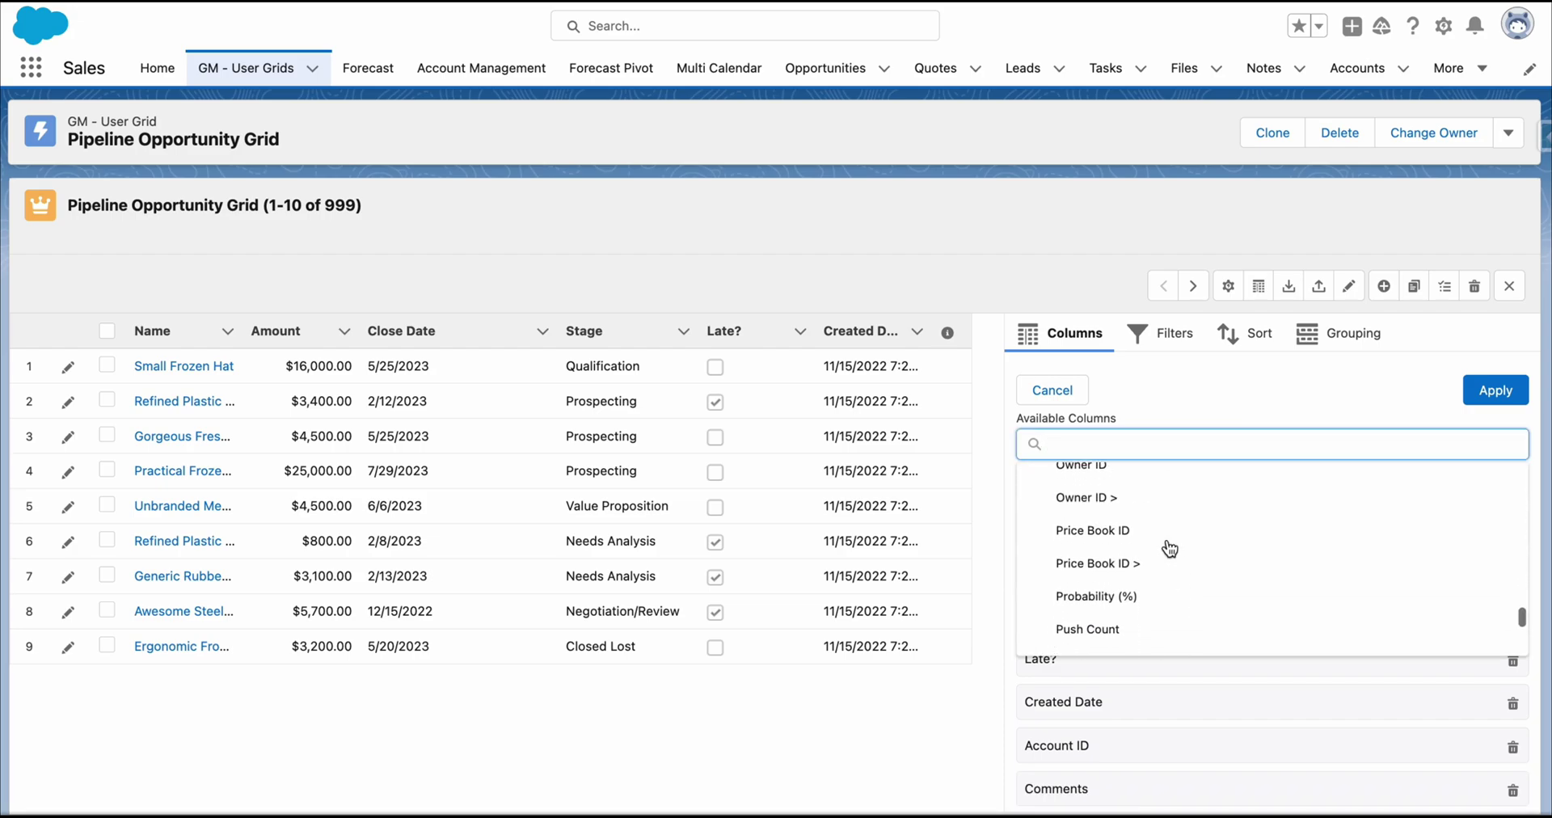
{"action": "left_click", "coordinate": [1161, 544]}
{"action": "scroll", "coordinate": [1143, 509], "scroll_direction": "down", "scroll_amount": 1}
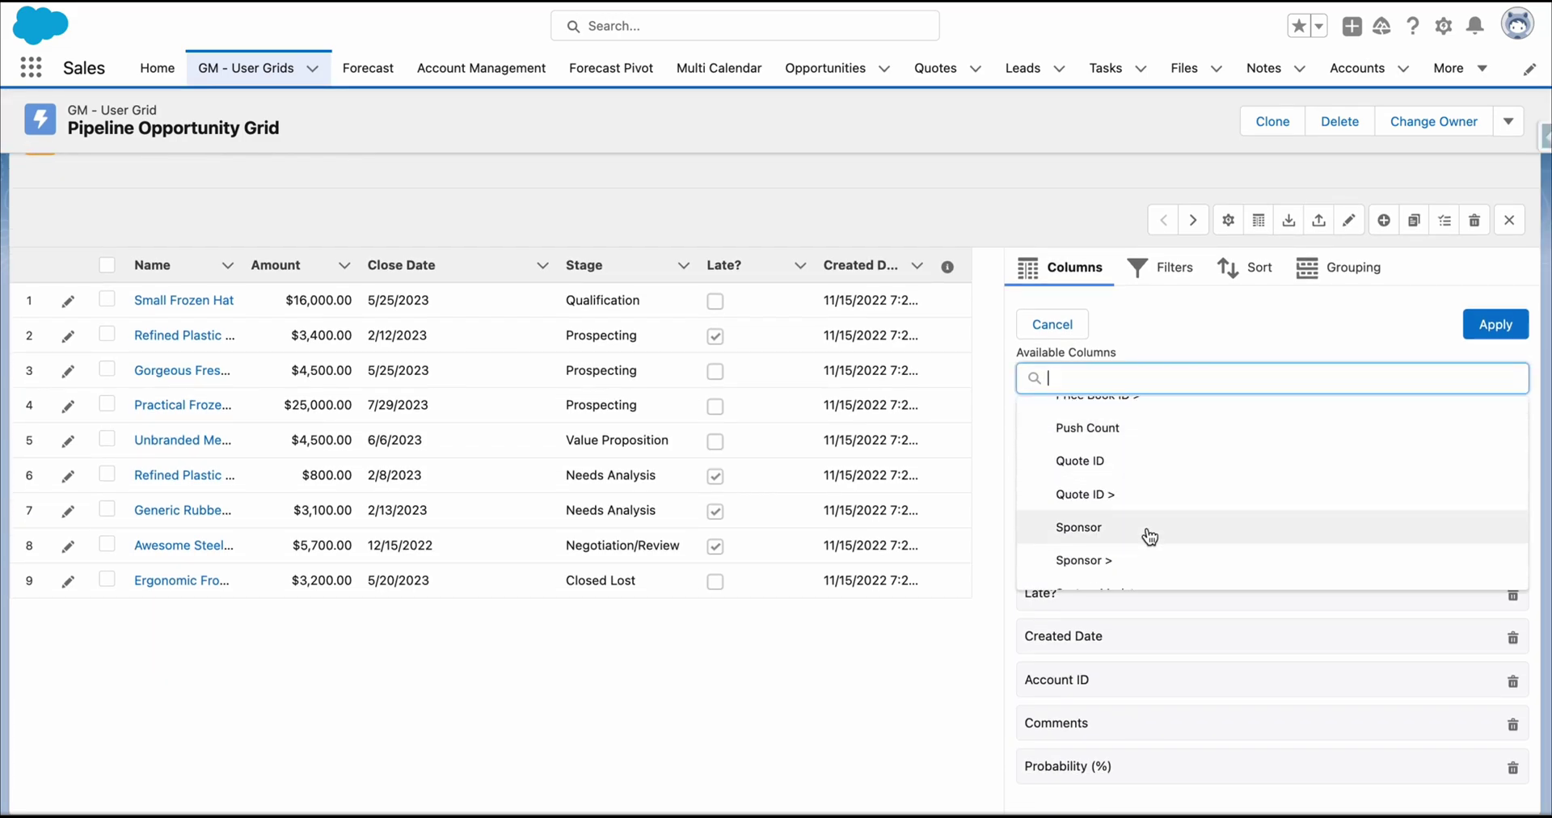
{"action": "left_click", "coordinate": [1143, 531]}
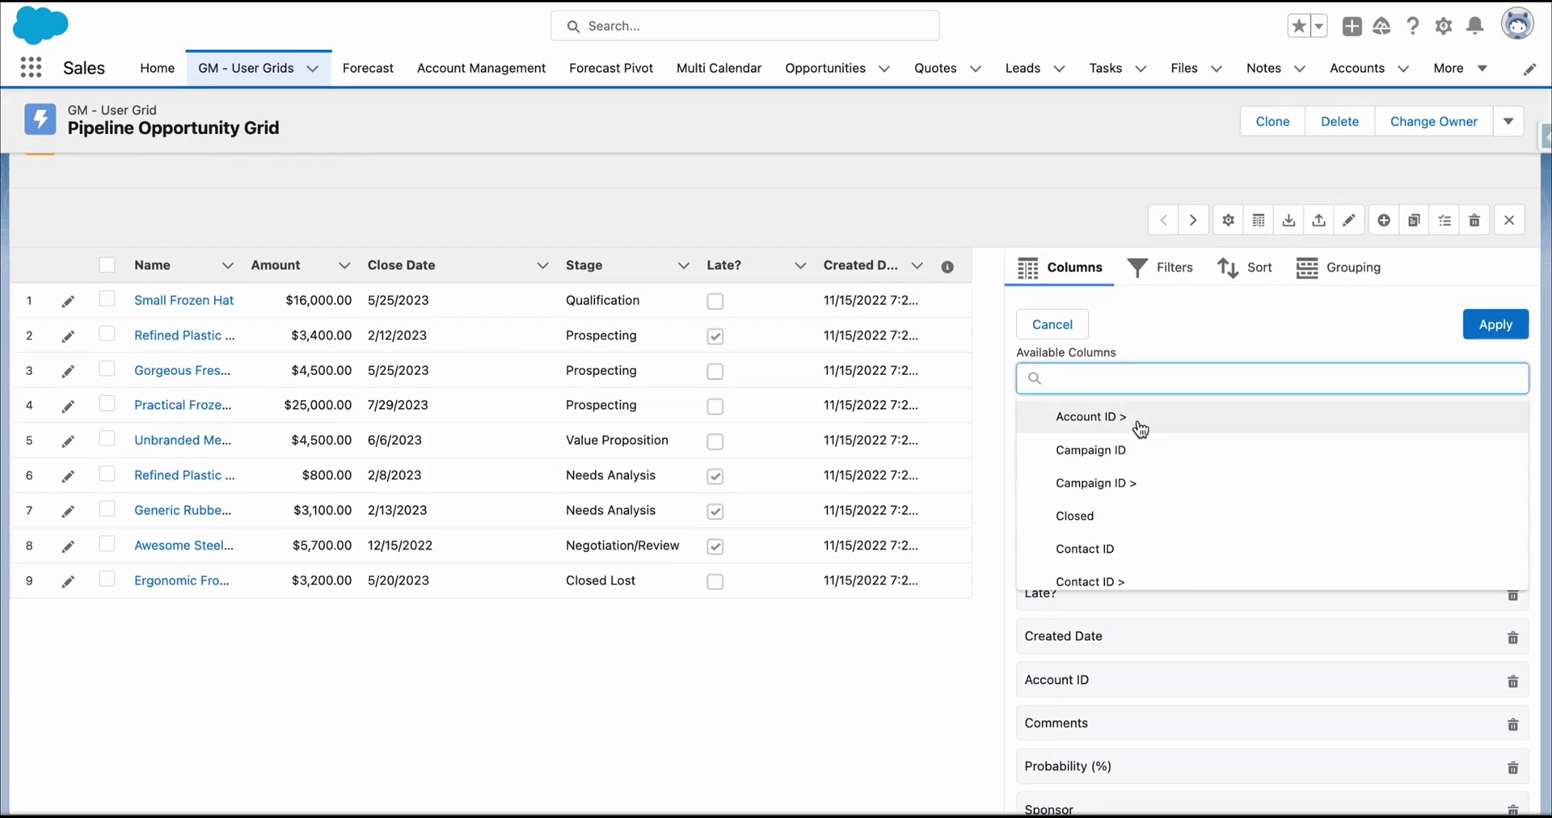
- Add the related account's Industry field (Account ID > Industry) to the grid's column selection
{"action": "left_click", "coordinate": [1141, 424]}
{"action": "scroll", "coordinate": [1150, 467], "scroll_direction": "down", "scroll_amount": 1}
{"action": "scroll", "coordinate": [1150, 467], "scroll_direction": "down", "scroll_amount": 7}
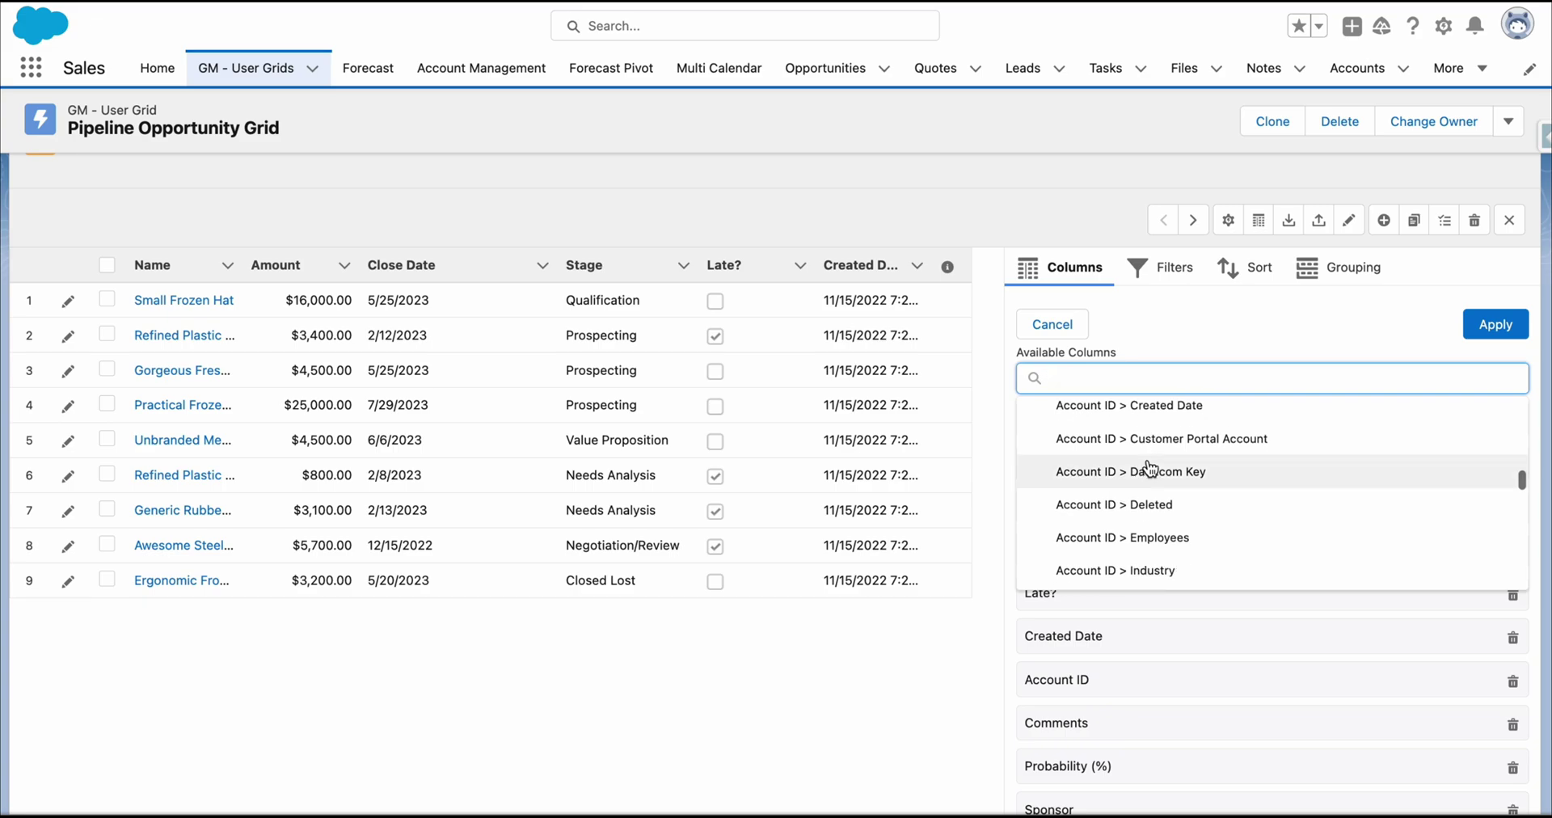
{"action": "left_click", "coordinate": [1167, 485]}
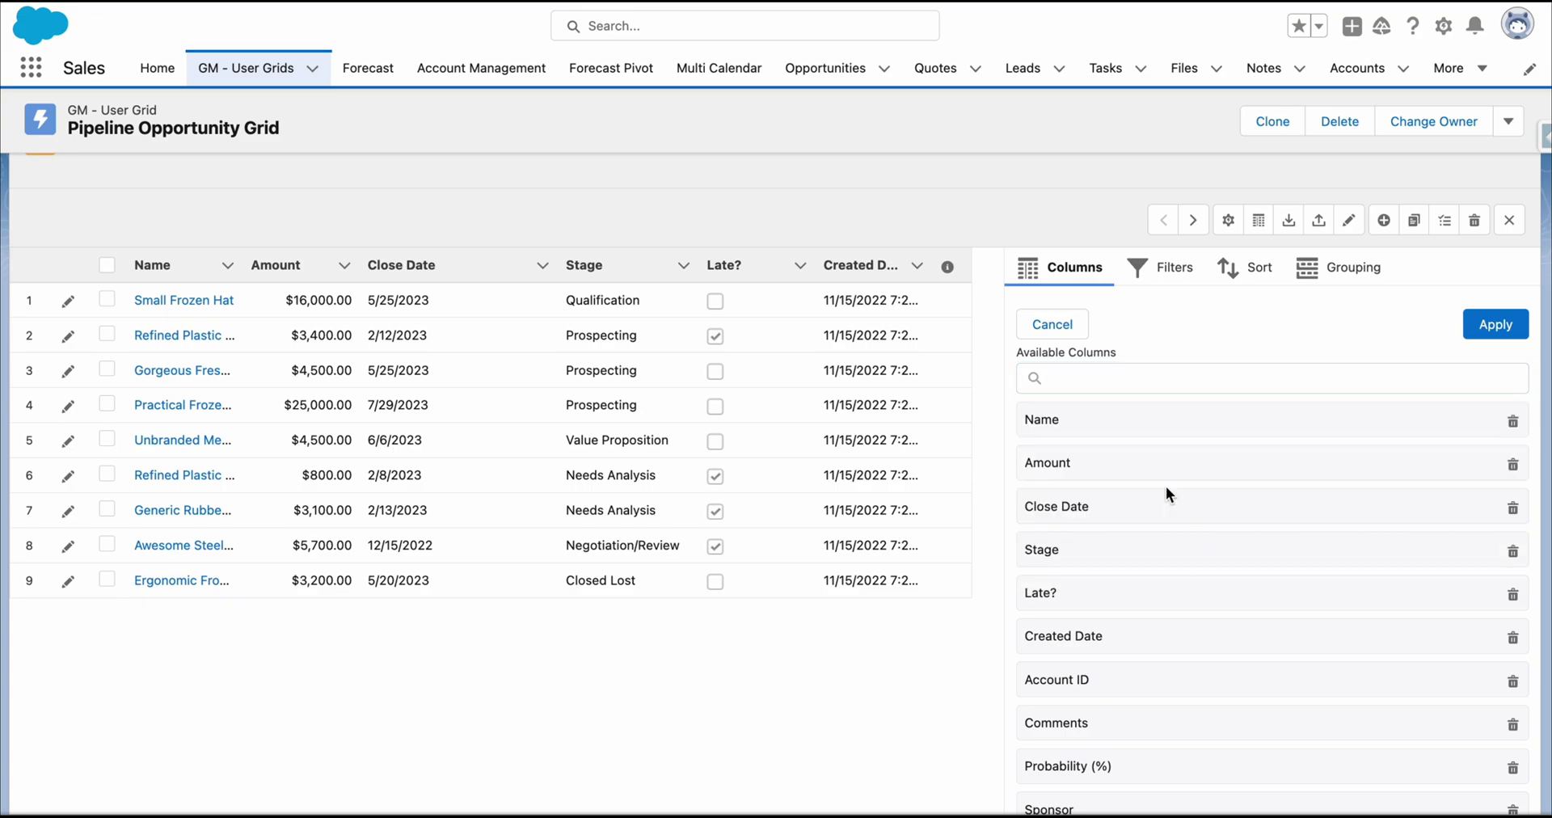
- Place Account ID > Industry and Account ID directly after Name in the column order and apply the column changes
{"action": "left_click_drag", "start_coordinate": [1159, 752], "coordinate": [1144, 355]}
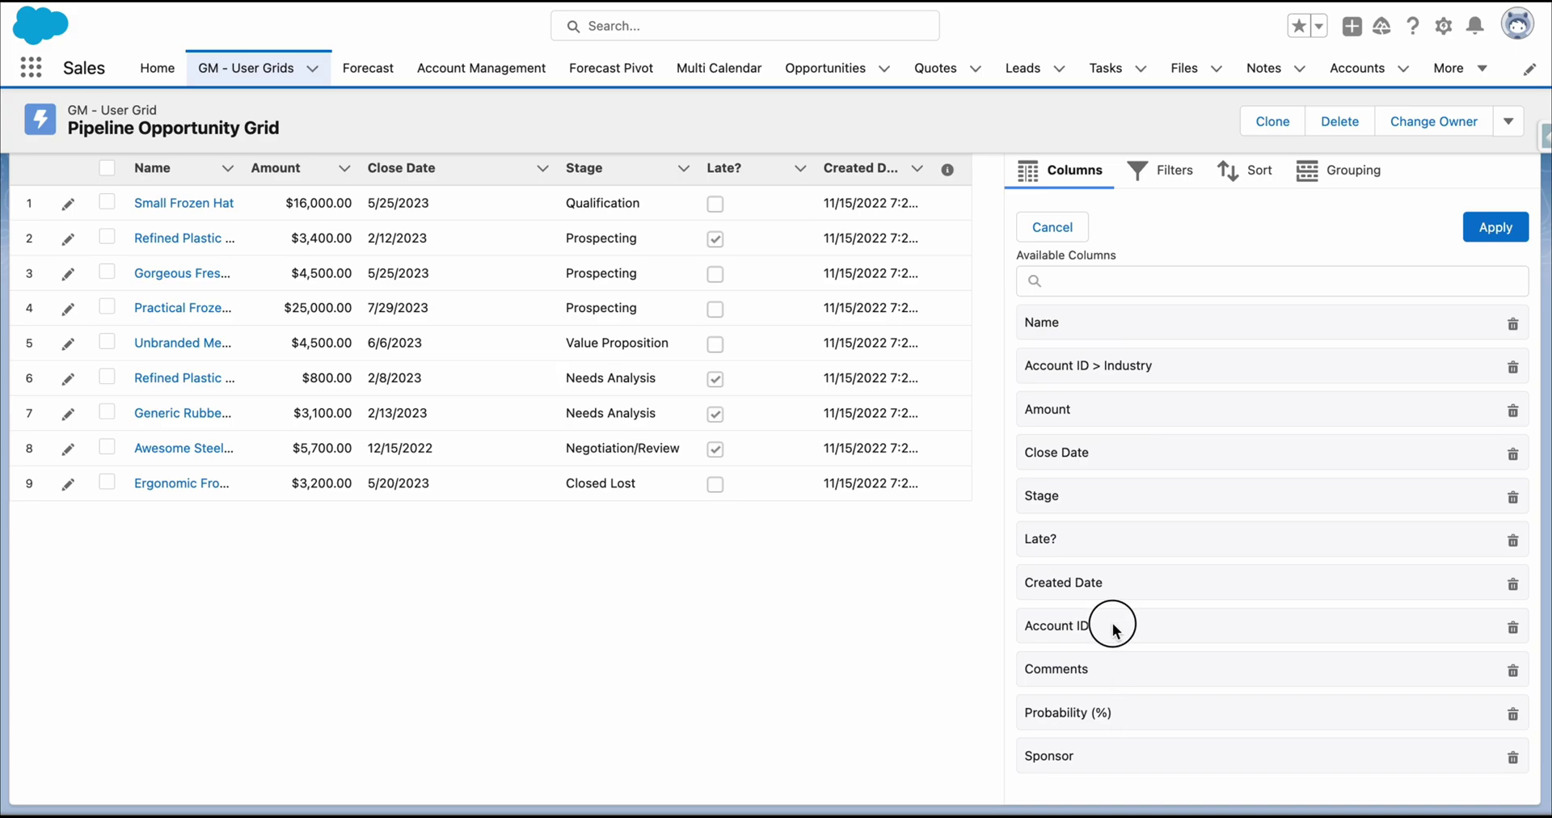
{"action": "left_click_drag", "start_coordinate": [1108, 624], "coordinate": [1030, 402]}
{"action": "left_click", "coordinate": [1497, 228]}
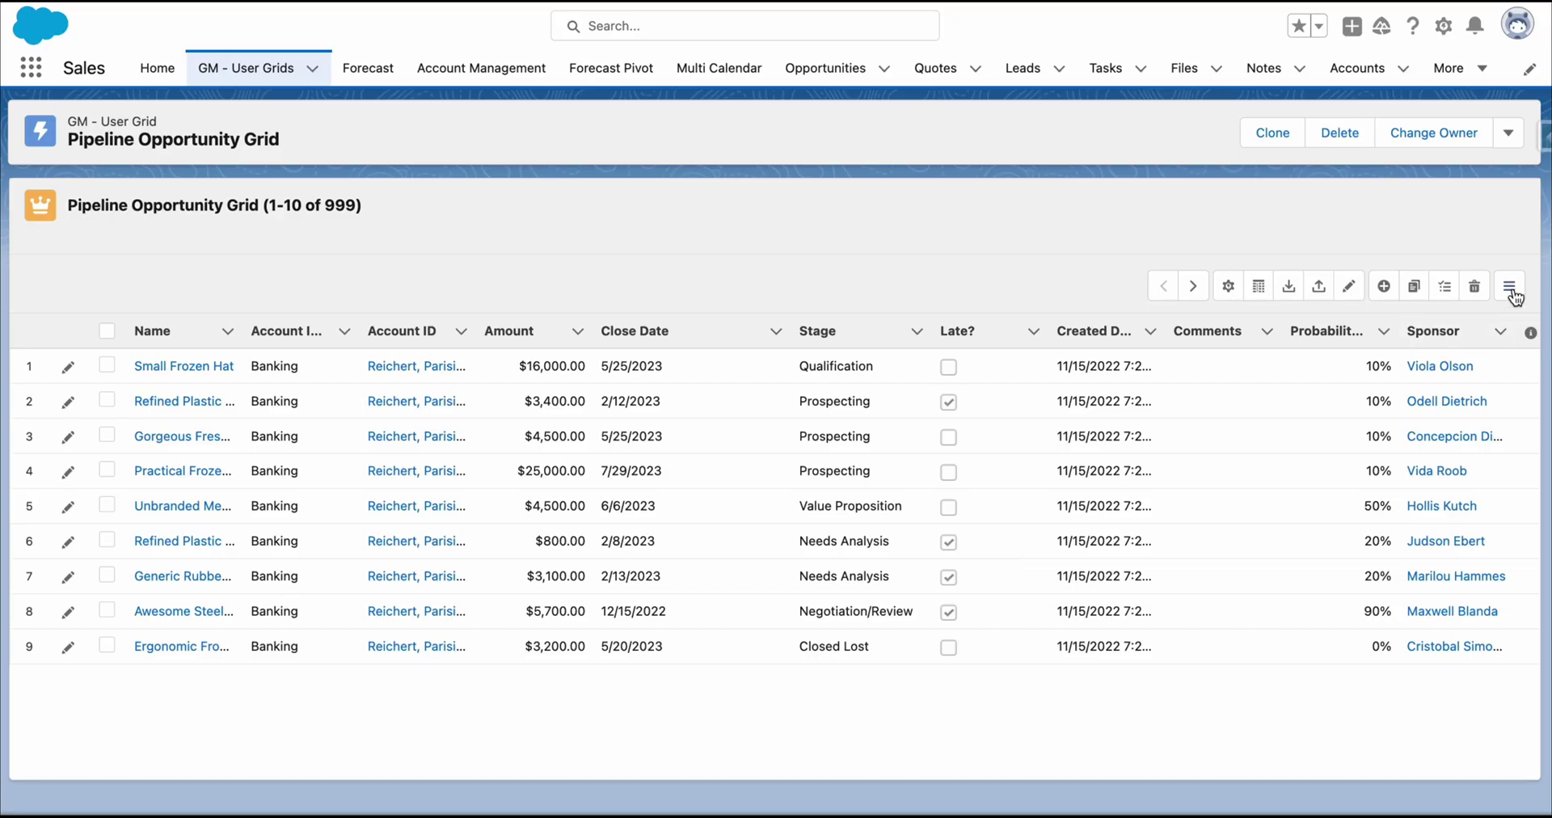
- Apply an advanced filter to the grid with the condition Closed Equal False
{"action": "left_click", "coordinate": [1509, 287]}
{"action": "left_click", "coordinate": [1154, 336]}
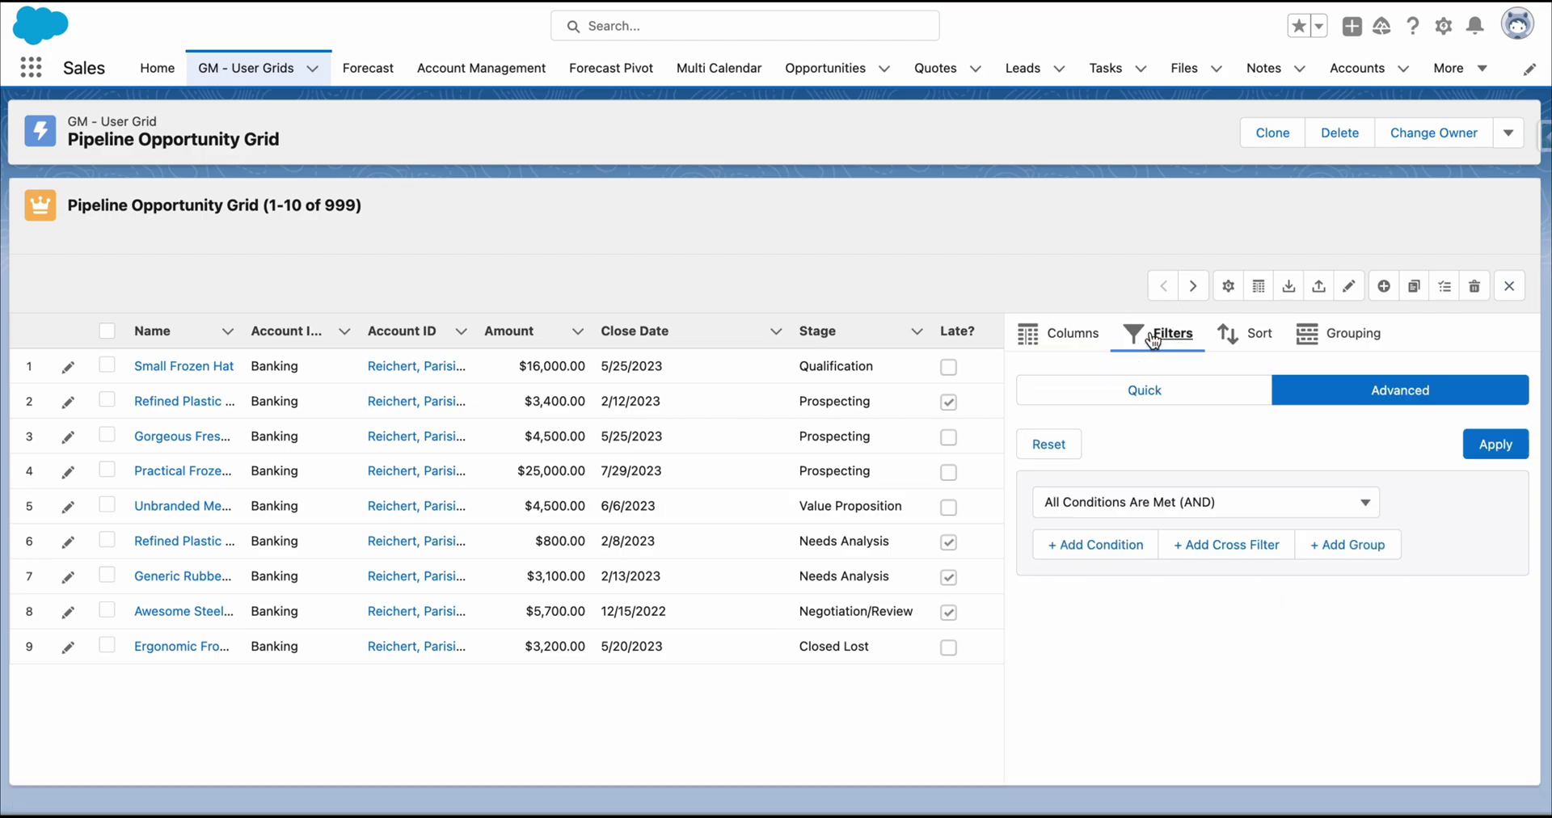
{"action": "left_click", "coordinate": [1156, 401]}
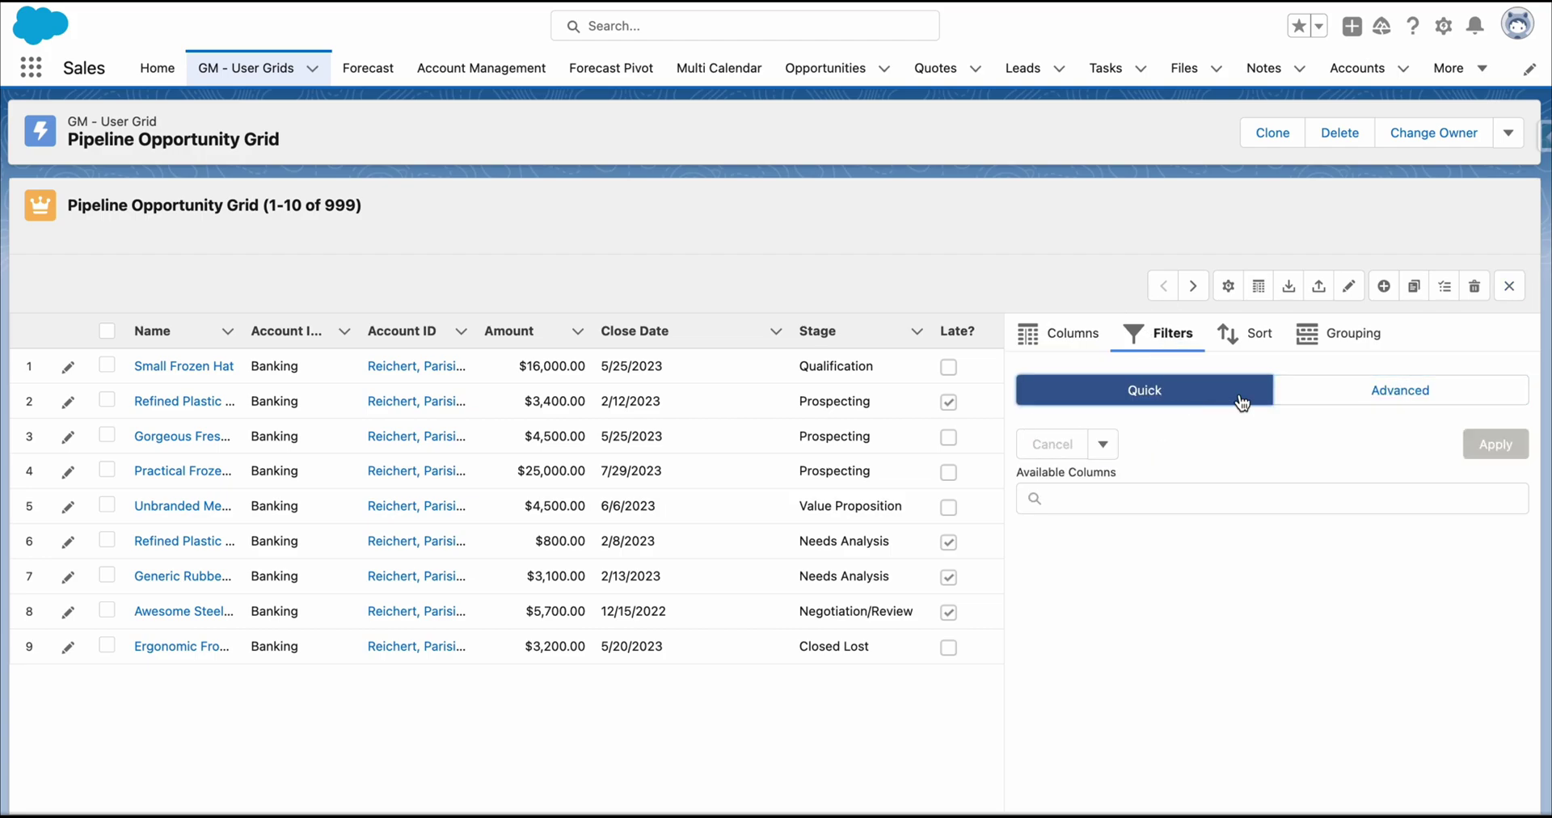
{"action": "left_click", "coordinate": [1321, 391]}
{"action": "left_click", "coordinate": [1122, 545]}
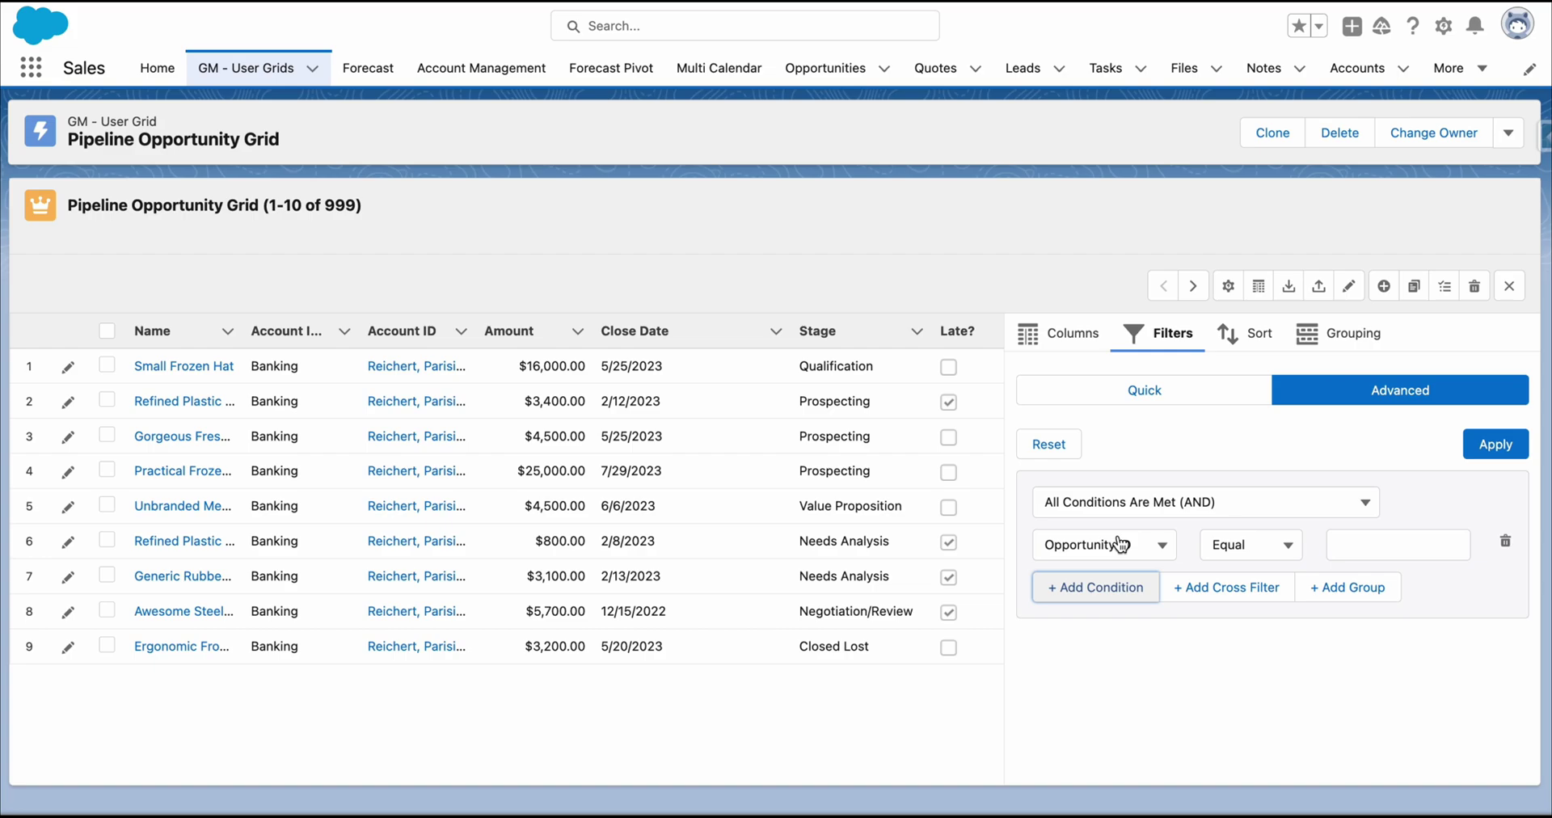
{"action": "left_click", "coordinate": [1122, 547]}
{"action": "scroll", "coordinate": [1130, 622], "scroll_direction": "up", "scroll_amount": 10}
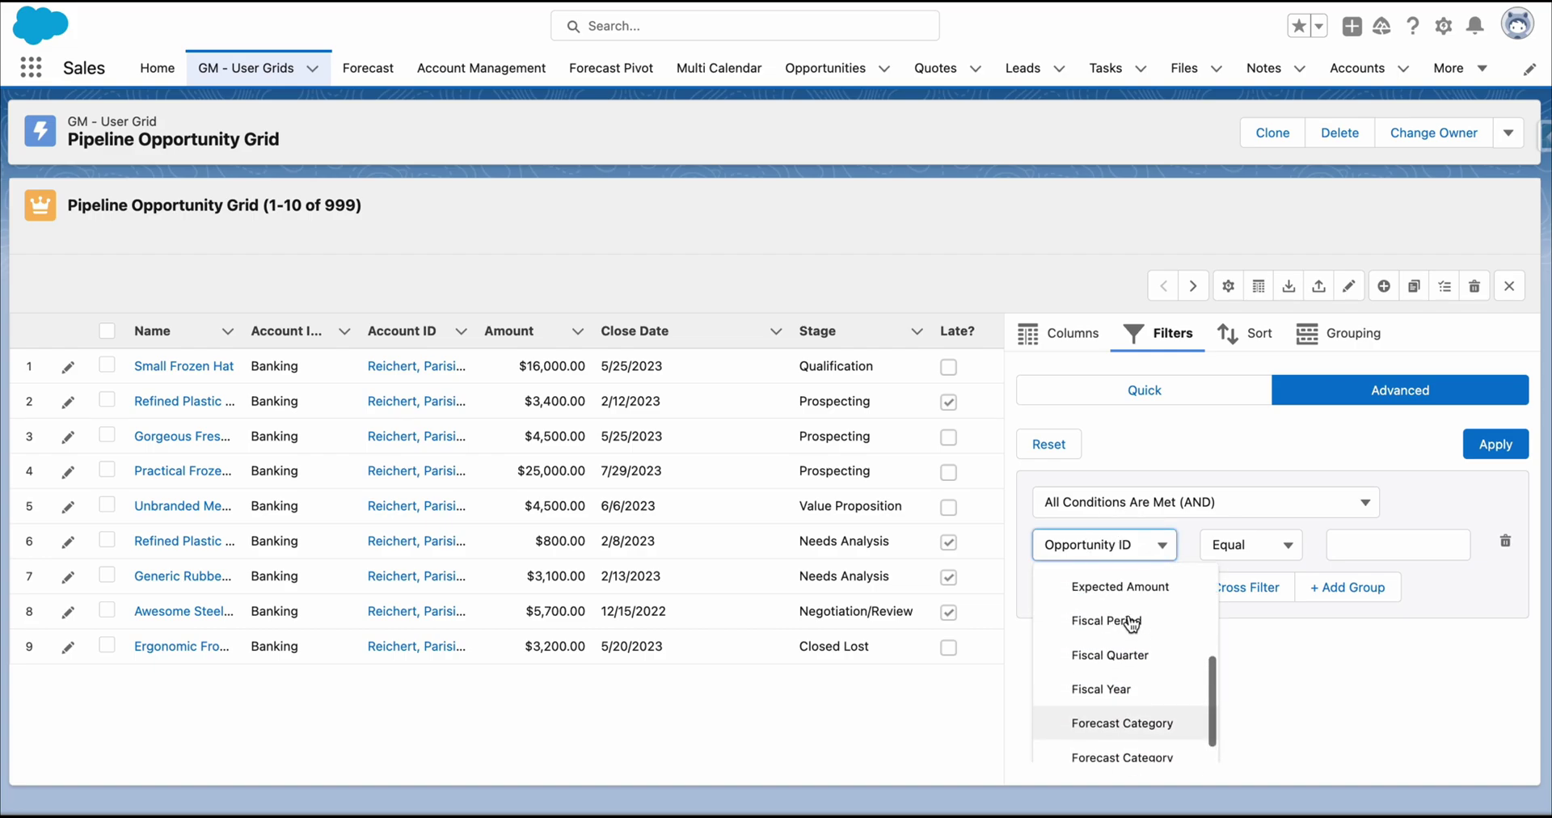
{"action": "scroll", "coordinate": [1130, 624], "scroll_direction": "up", "scroll_amount": 5}
{"action": "left_click", "coordinate": [1126, 721]}
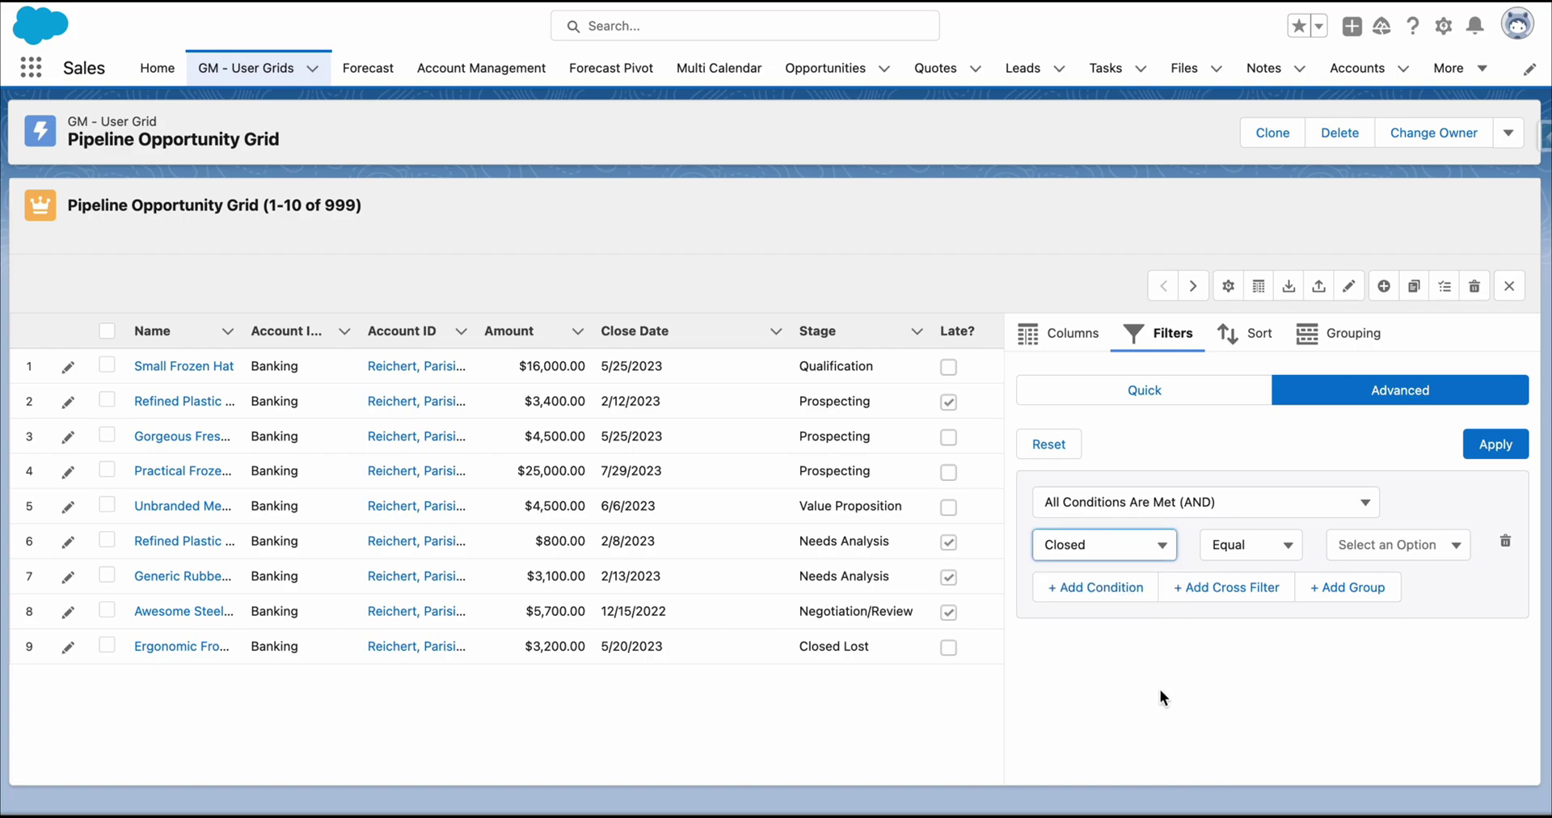
{"action": "left_click", "coordinate": [1366, 558]}
{"action": "left_click", "coordinate": [1376, 621]}
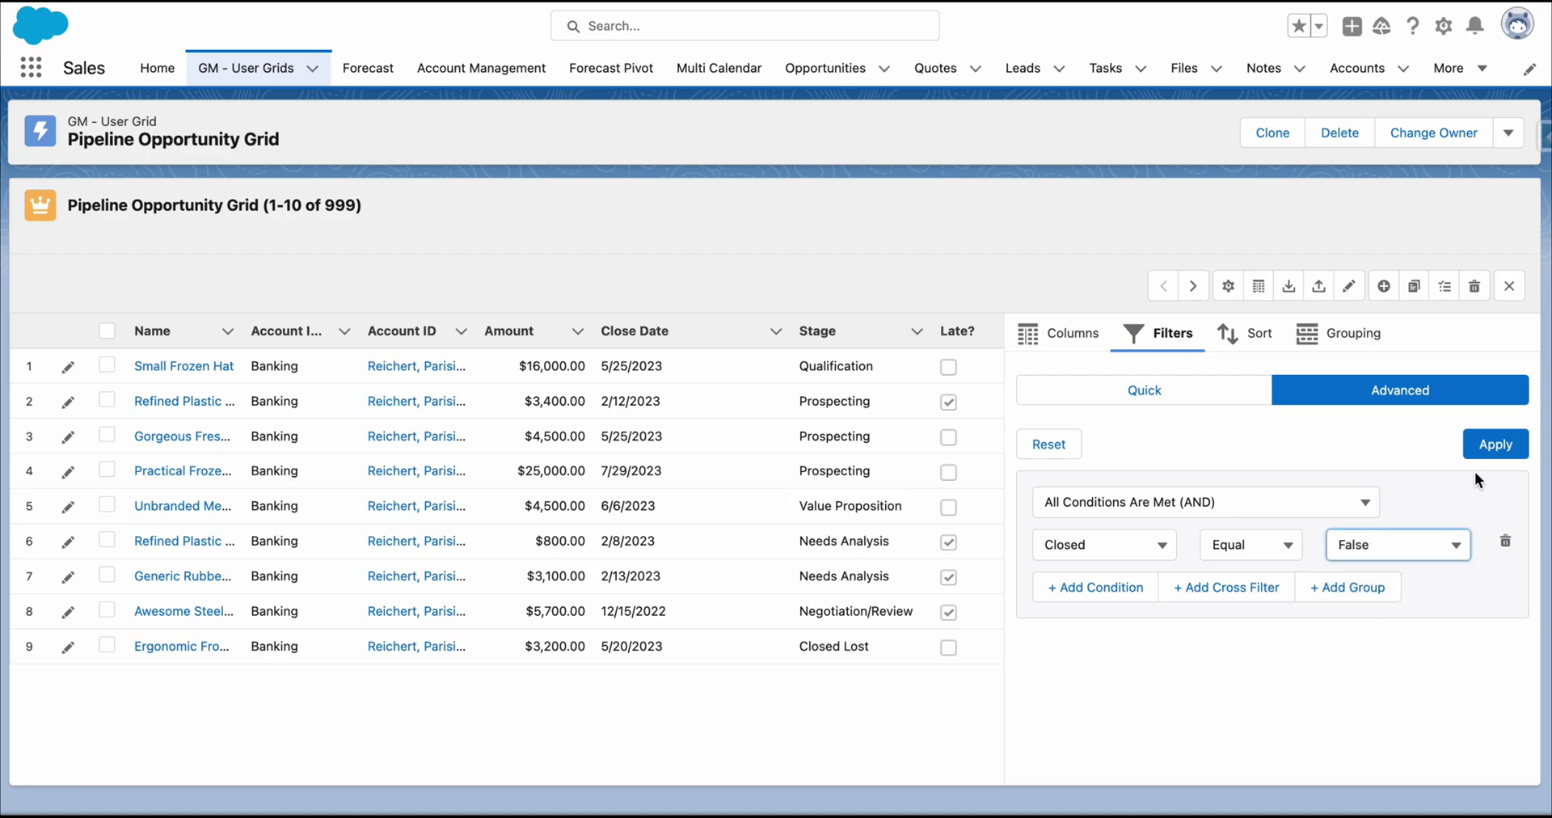
{"action": "left_click", "coordinate": [1511, 445]}
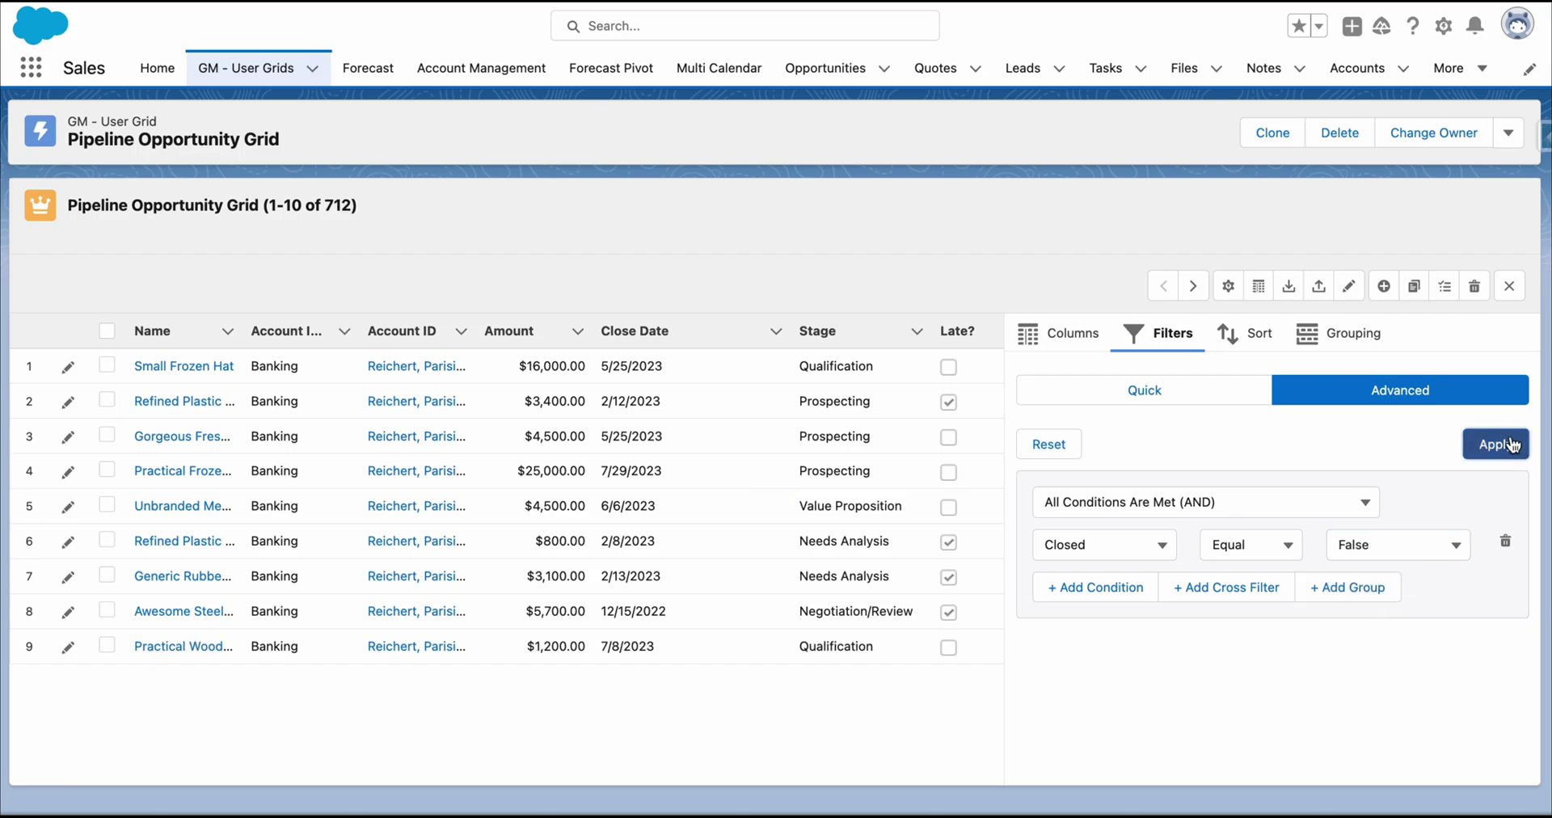
- Sort the grid by Close Date in ascending order and apply the sorting
{"action": "left_click", "coordinate": [1252, 350]}
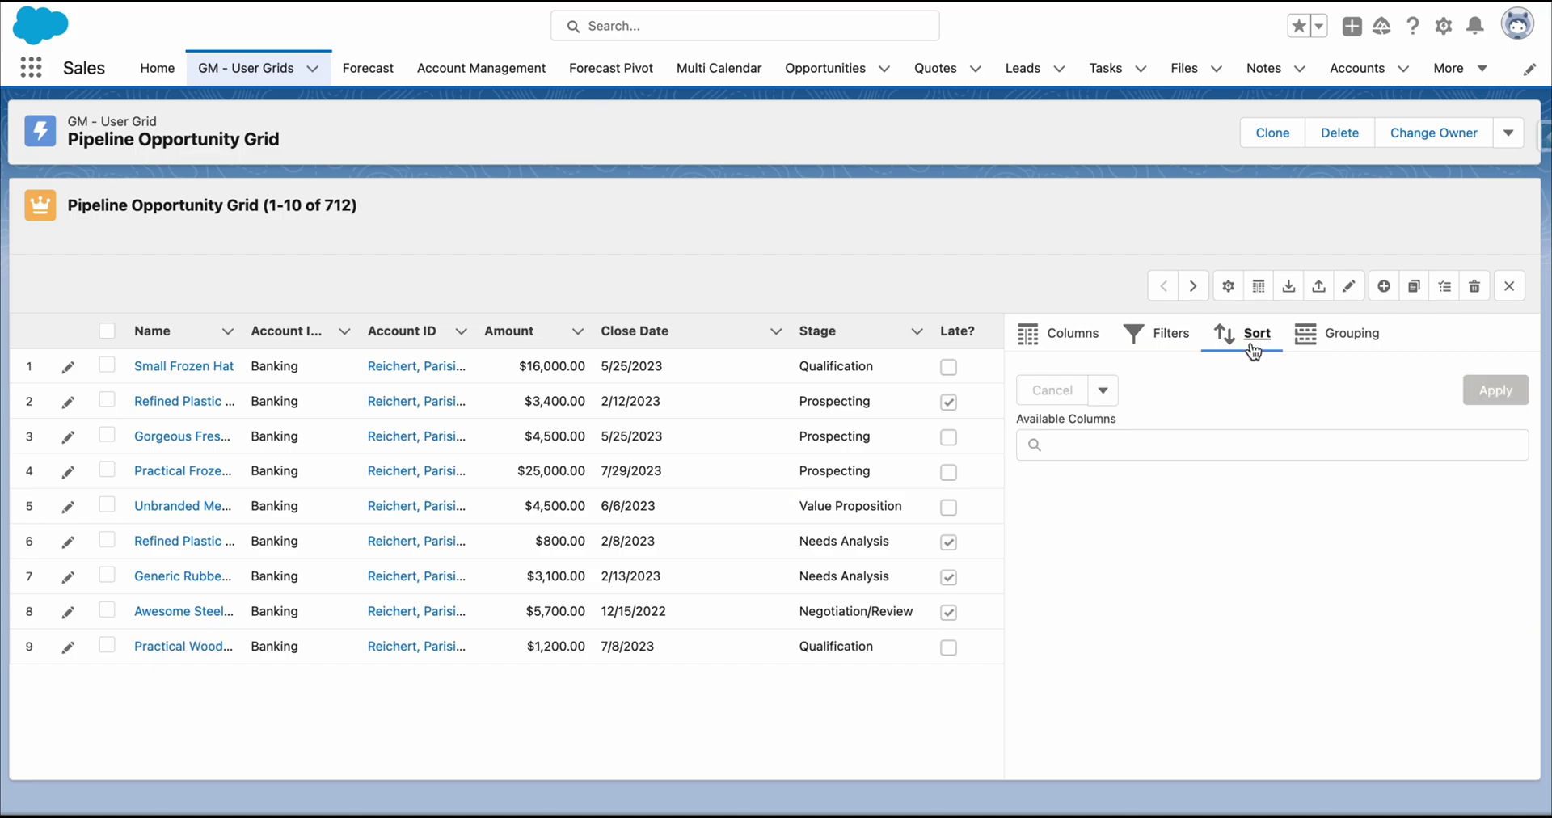
{"action": "left_click", "coordinate": [1177, 443]}
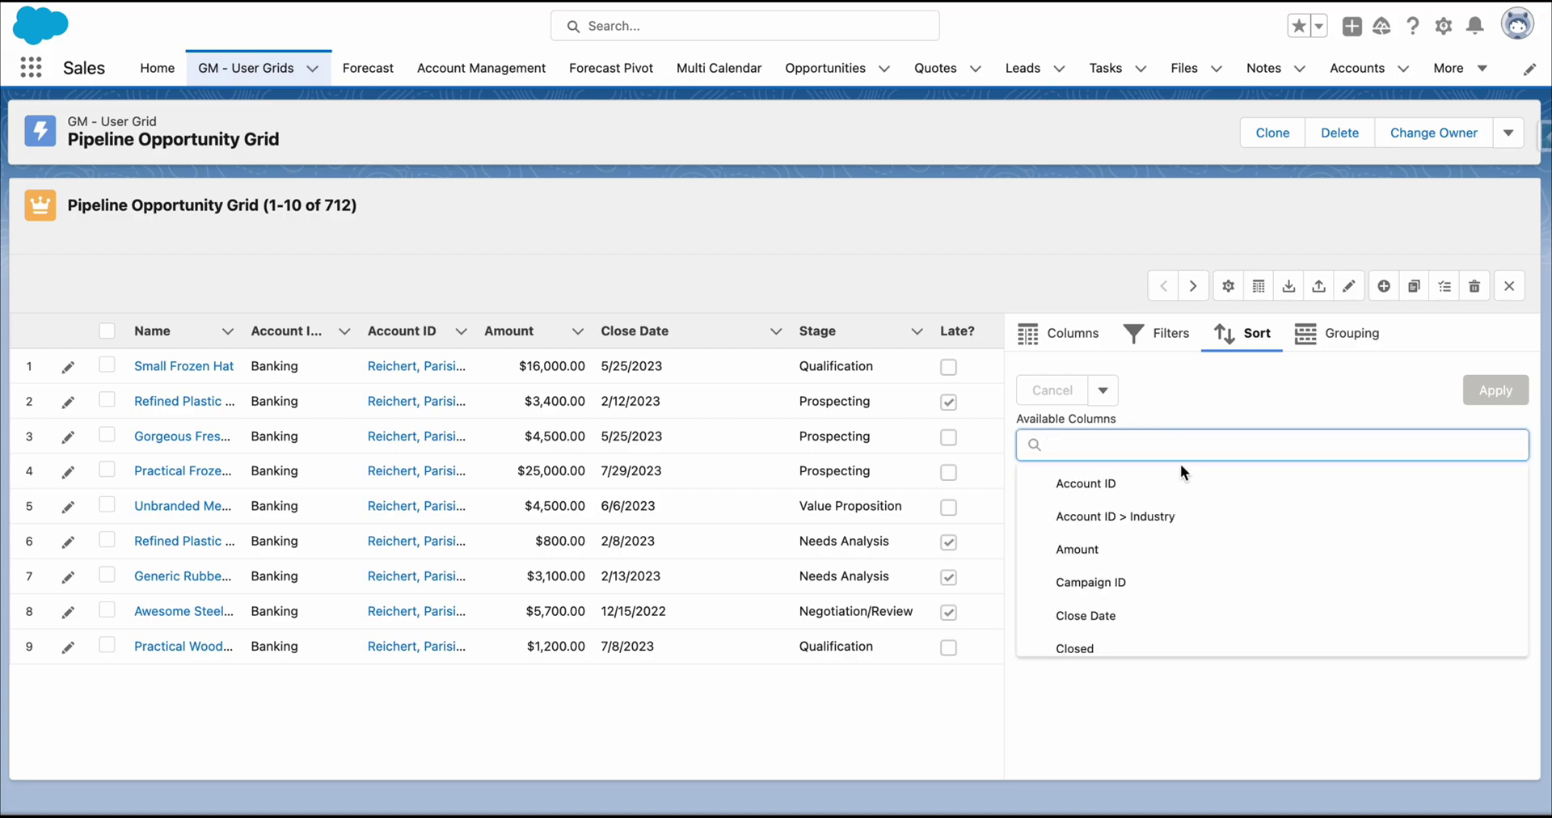
{"action": "scroll", "coordinate": [1177, 520], "scroll_direction": "down", "scroll_amount": 1}
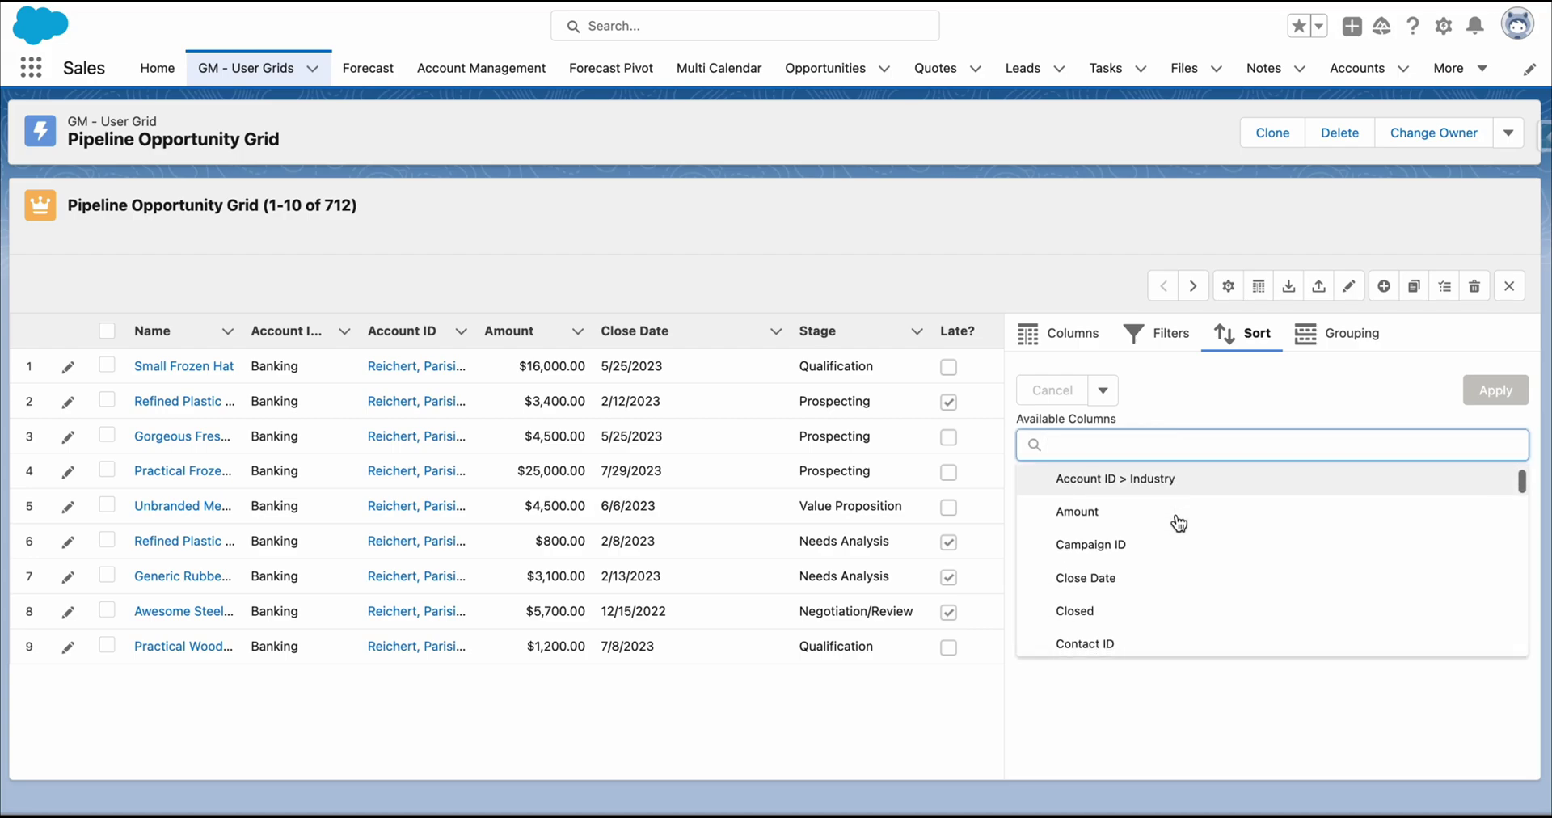
{"action": "left_click", "coordinate": [1172, 579]}
{"action": "left_click", "coordinate": [1490, 495]}
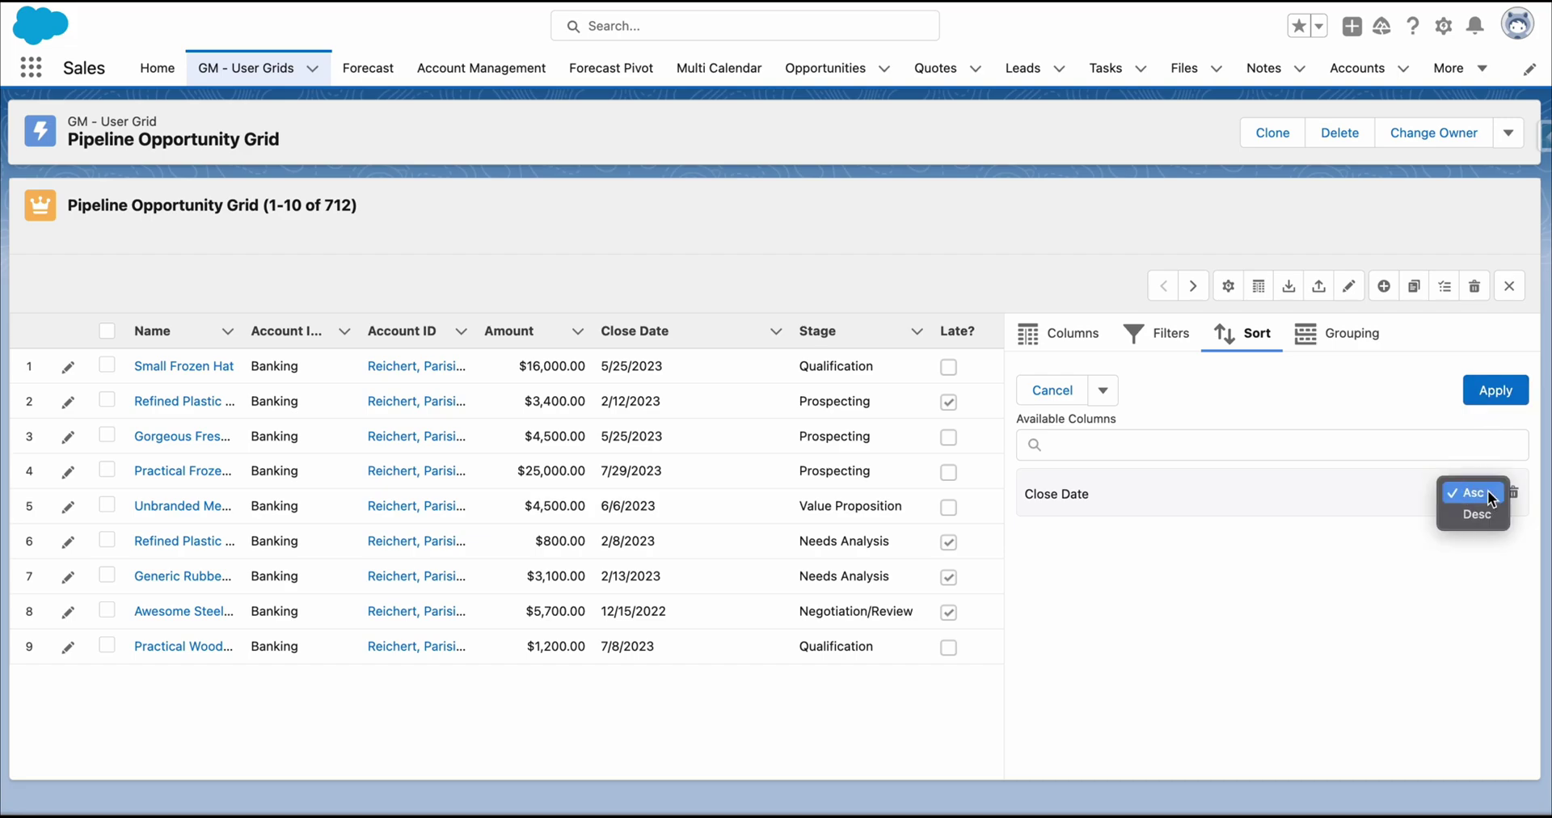
{"action": "left_click", "coordinate": [1485, 419]}
{"action": "left_click", "coordinate": [1486, 389]}
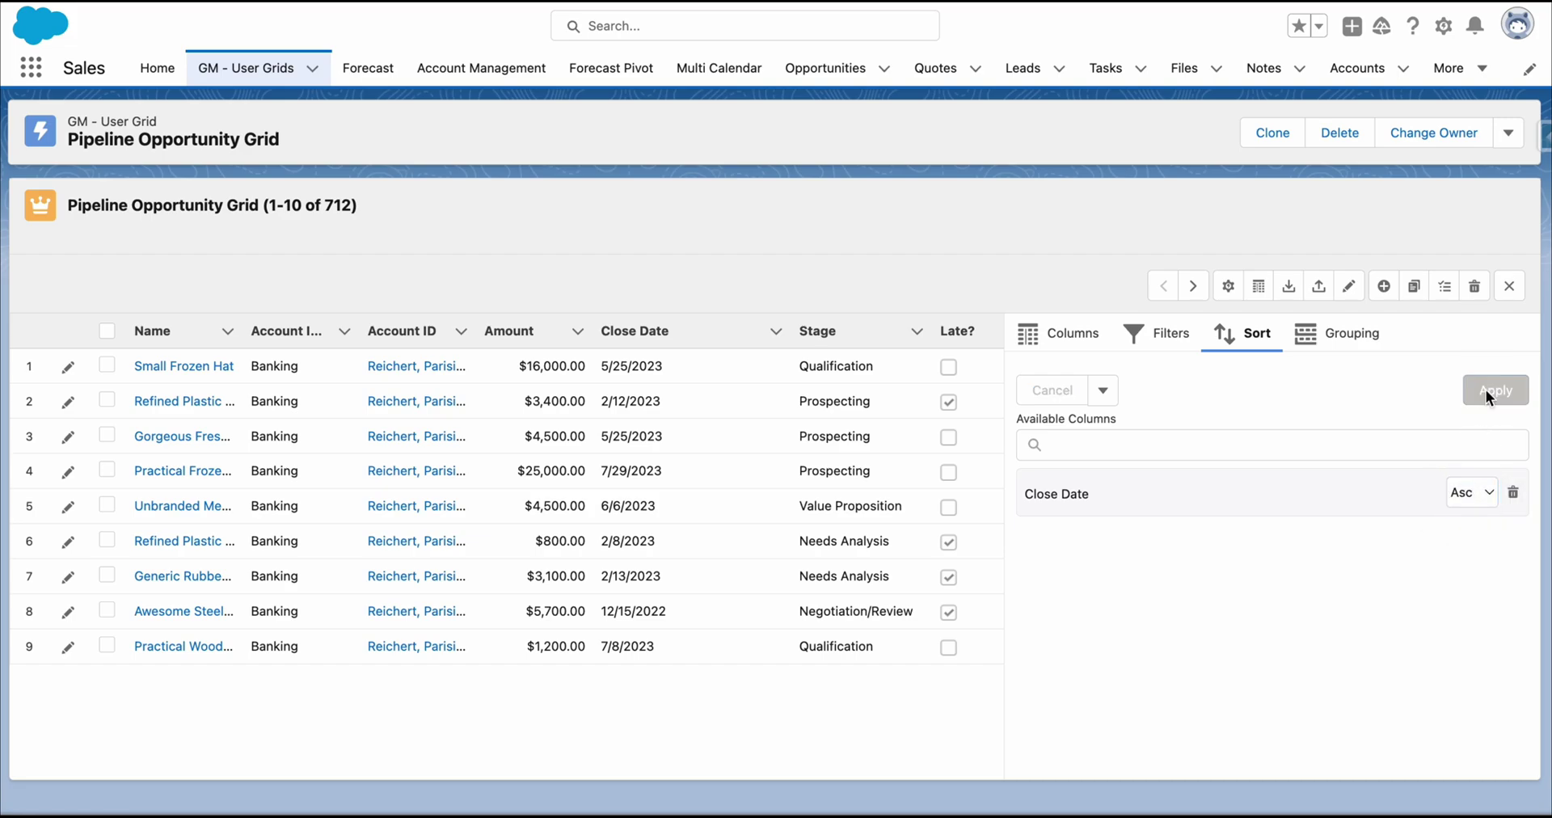
- Group the grid by Stage, apply the grouping and close the grid settings
{"action": "left_click", "coordinate": [1339, 342]}
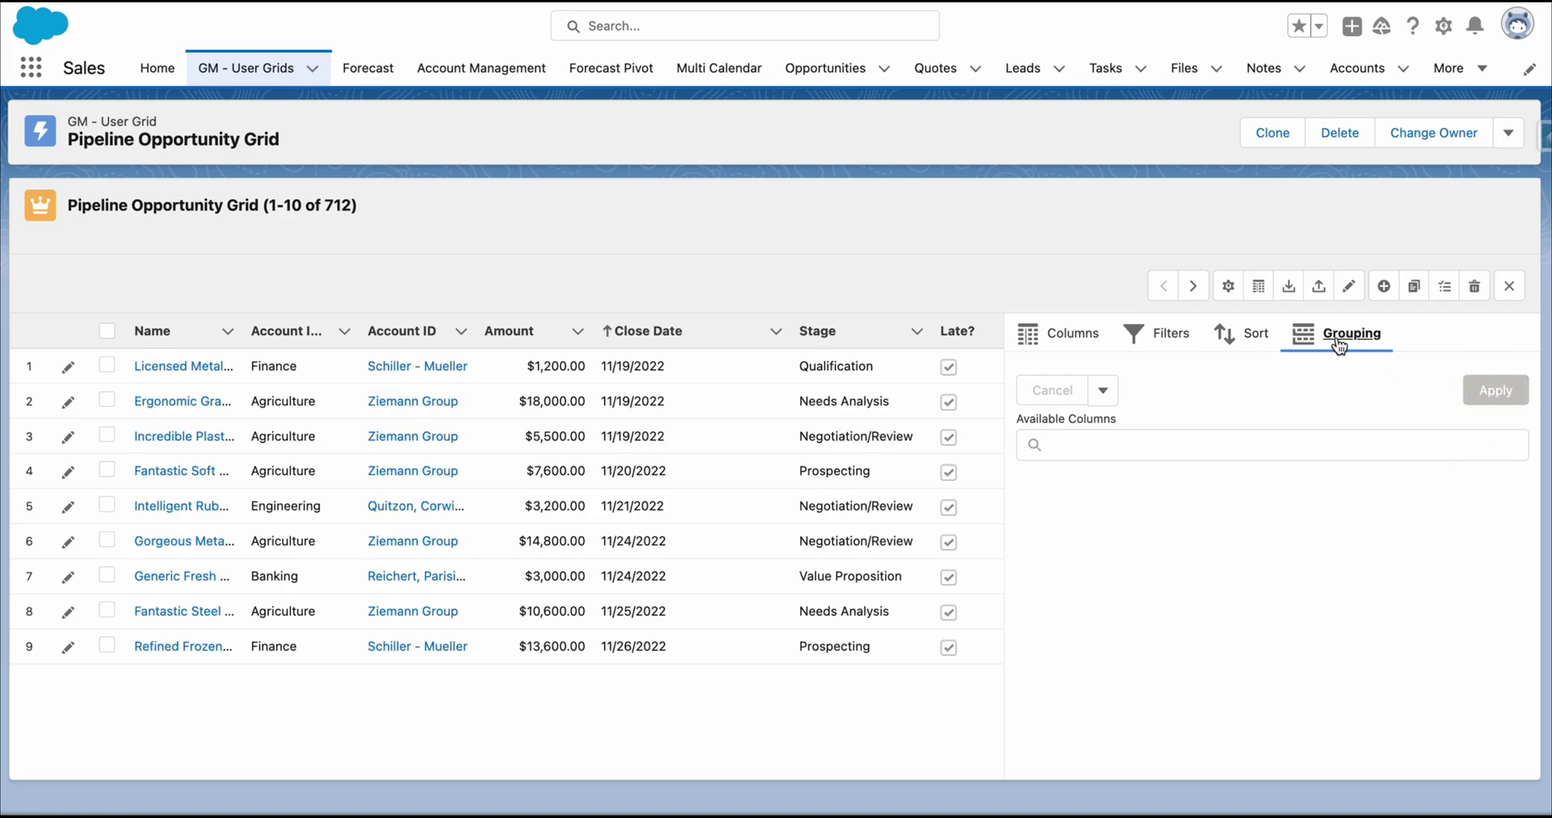
{"action": "left_click", "coordinate": [1138, 444]}
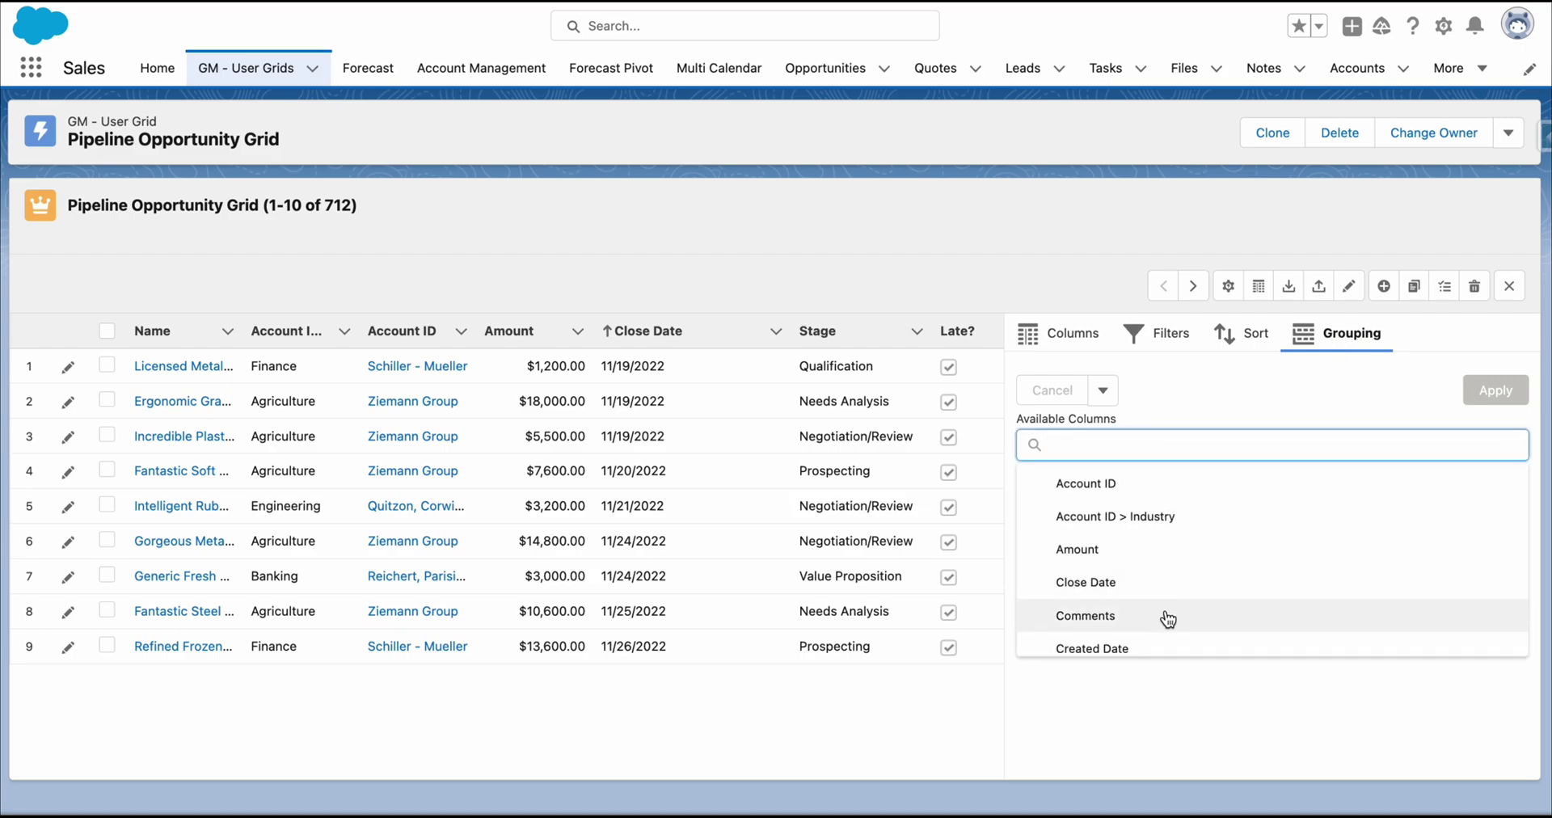
{"action": "scroll", "coordinate": [1168, 619], "scroll_direction": "down", "scroll_amount": 3}
{"action": "scroll", "coordinate": [1168, 620], "scroll_direction": "down", "scroll_amount": 1}
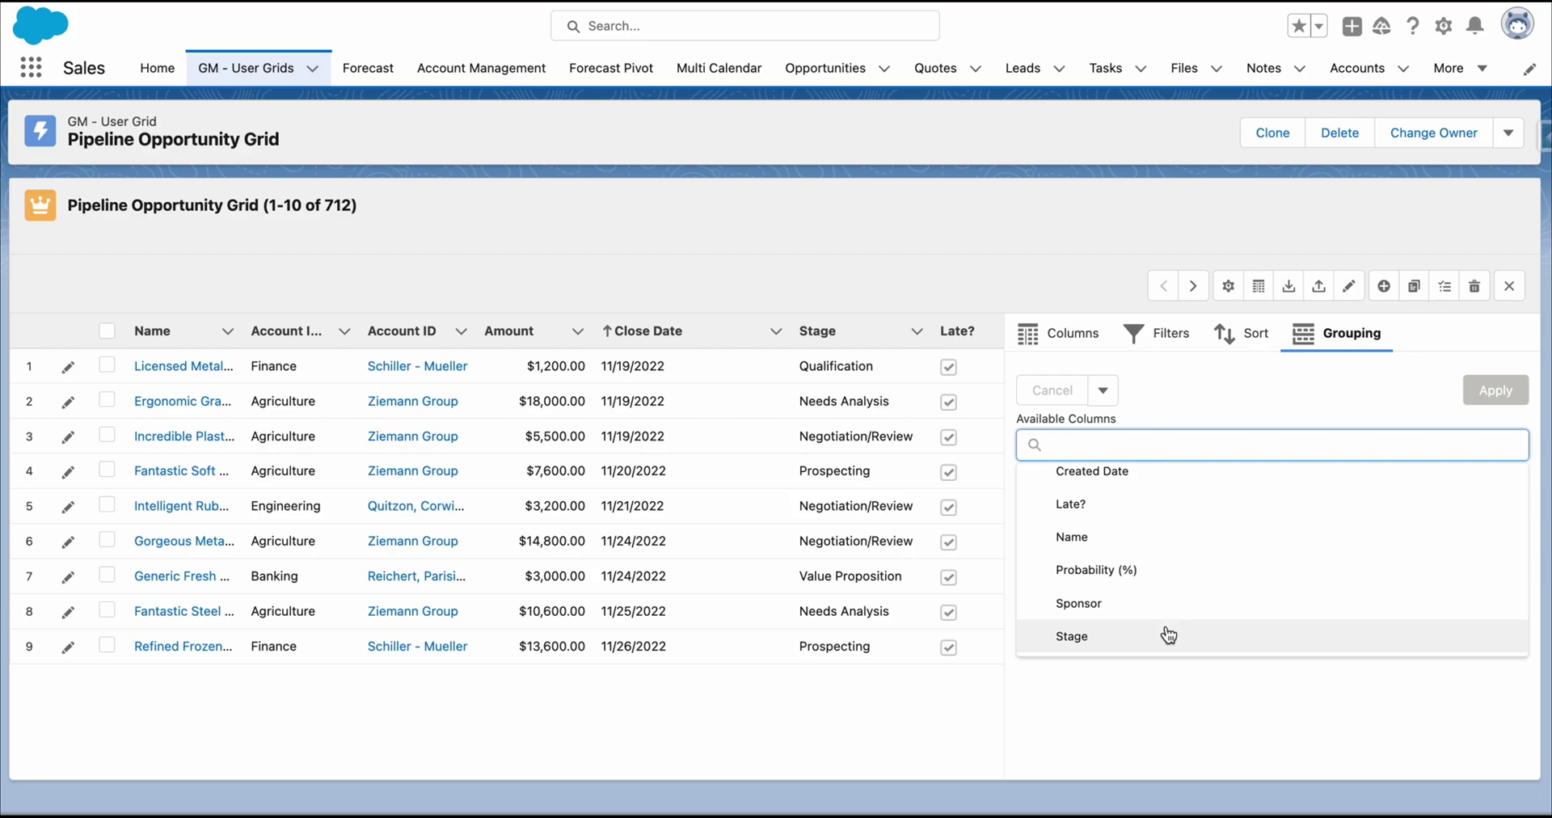
{"action": "left_click", "coordinate": [1168, 635]}
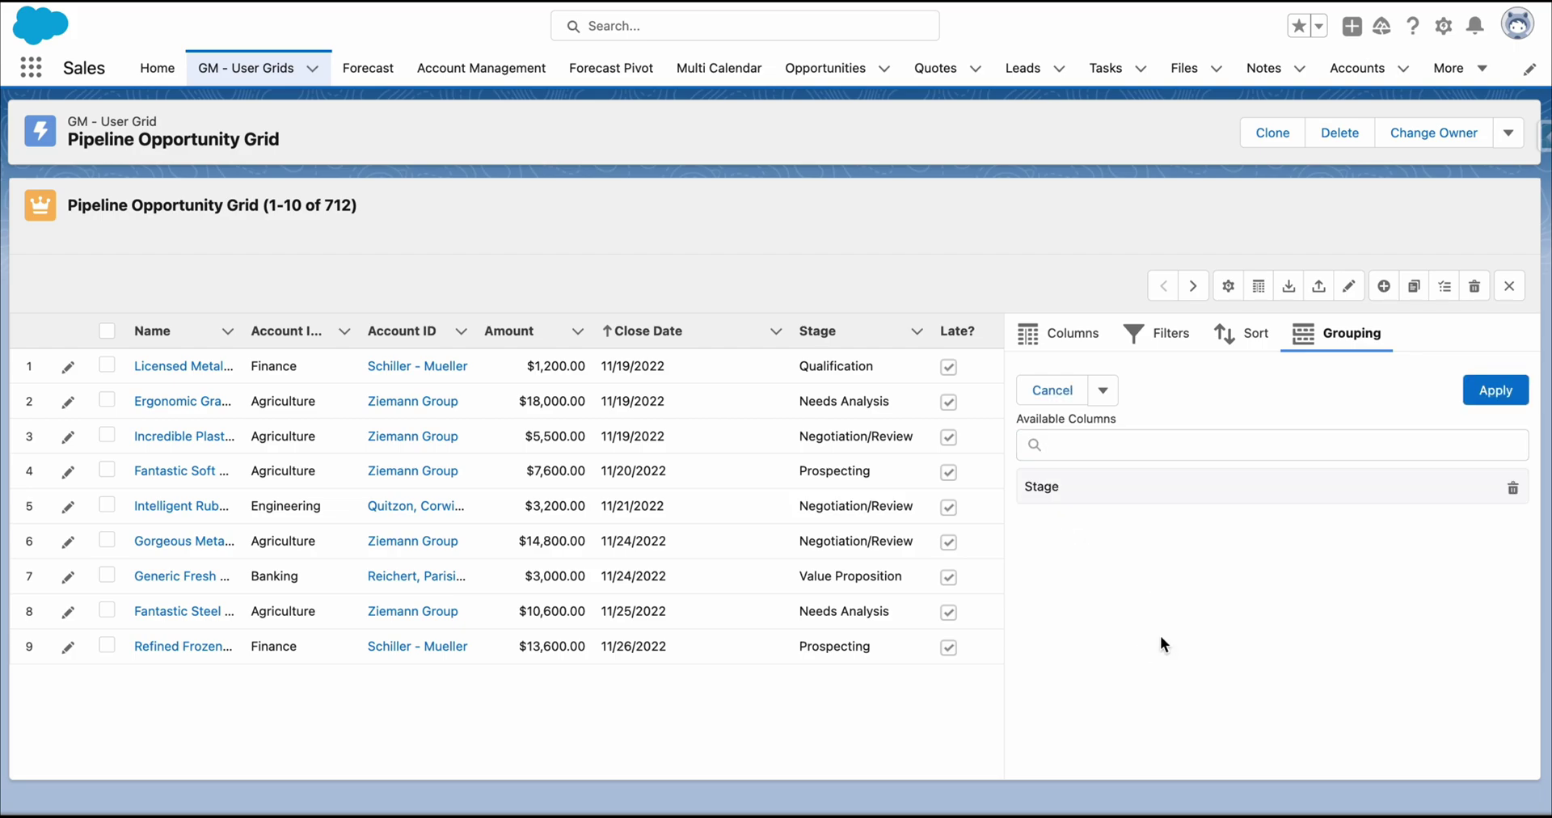
{"action": "left_click", "coordinate": [1492, 396]}
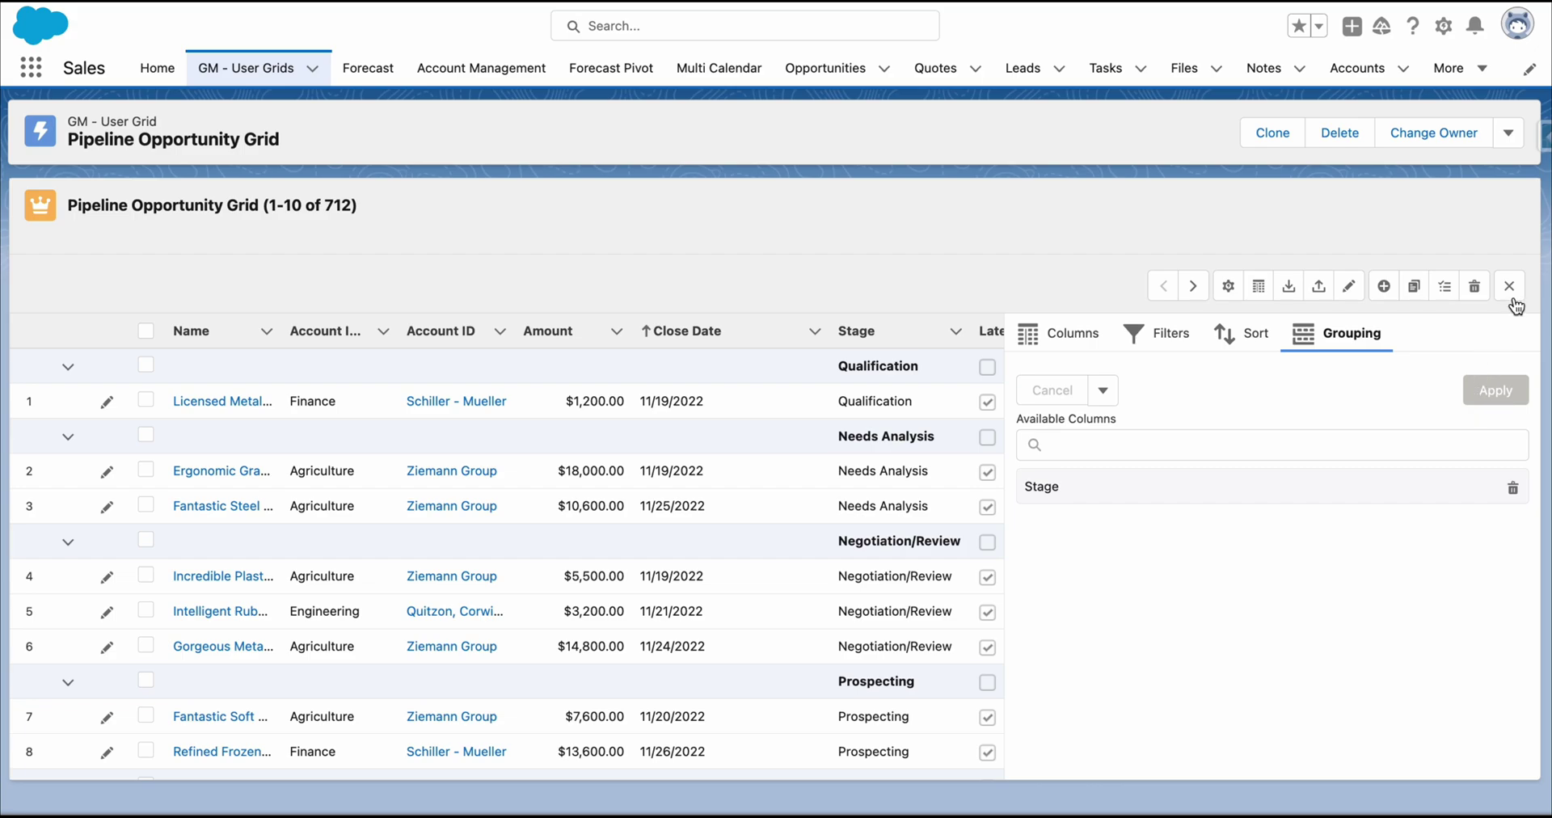
{"action": "left_click", "coordinate": [1509, 286]}
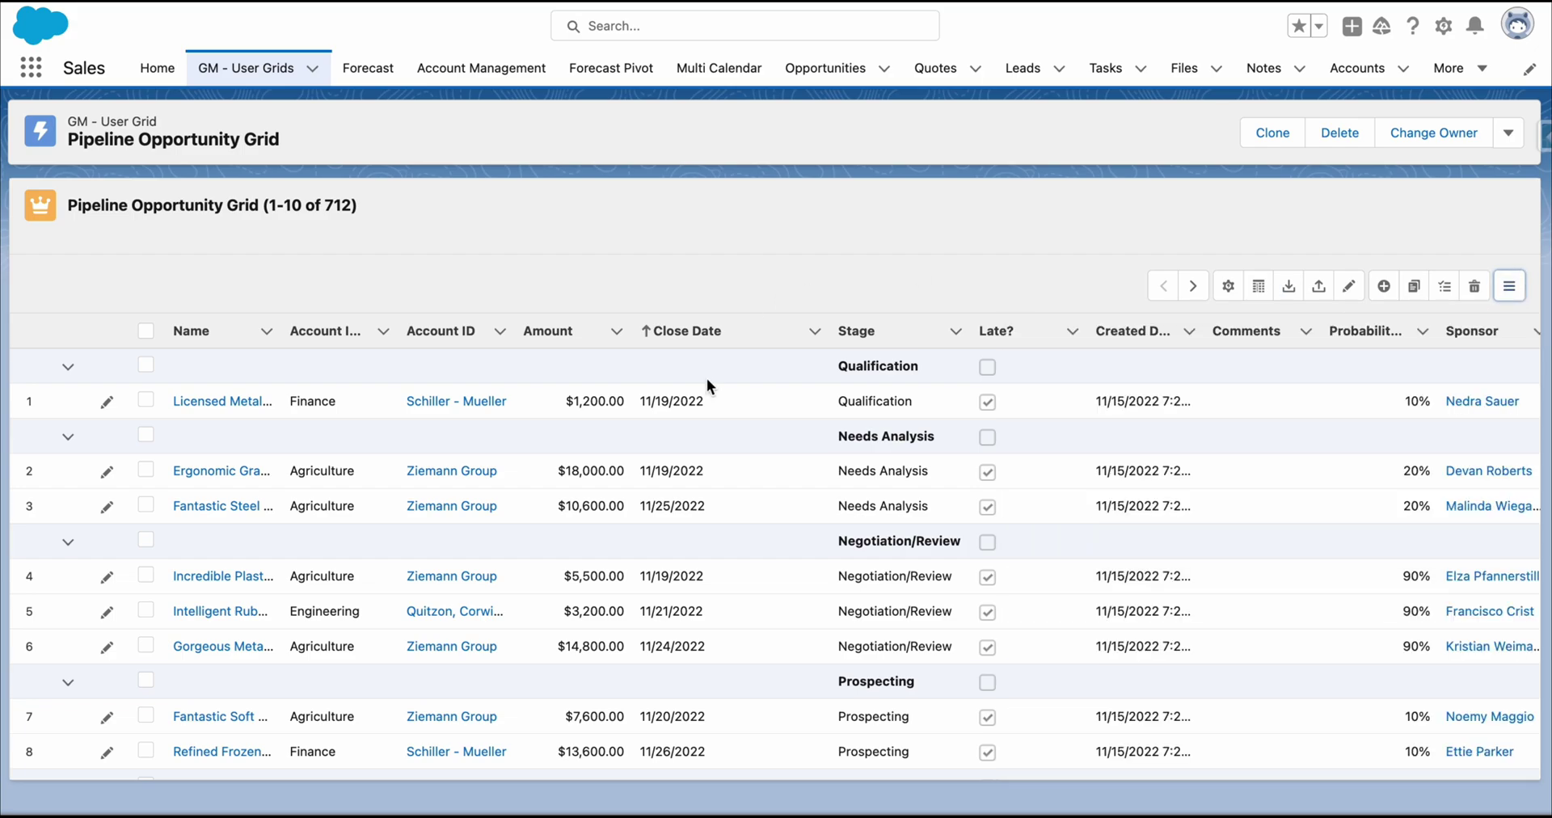
- Collapse and re-expand the Qualification and Needs Analysis groups to examine the grouped and sorted rows
{"action": "left_click", "coordinate": [68, 367]}
{"action": "left_click", "coordinate": [71, 402]}
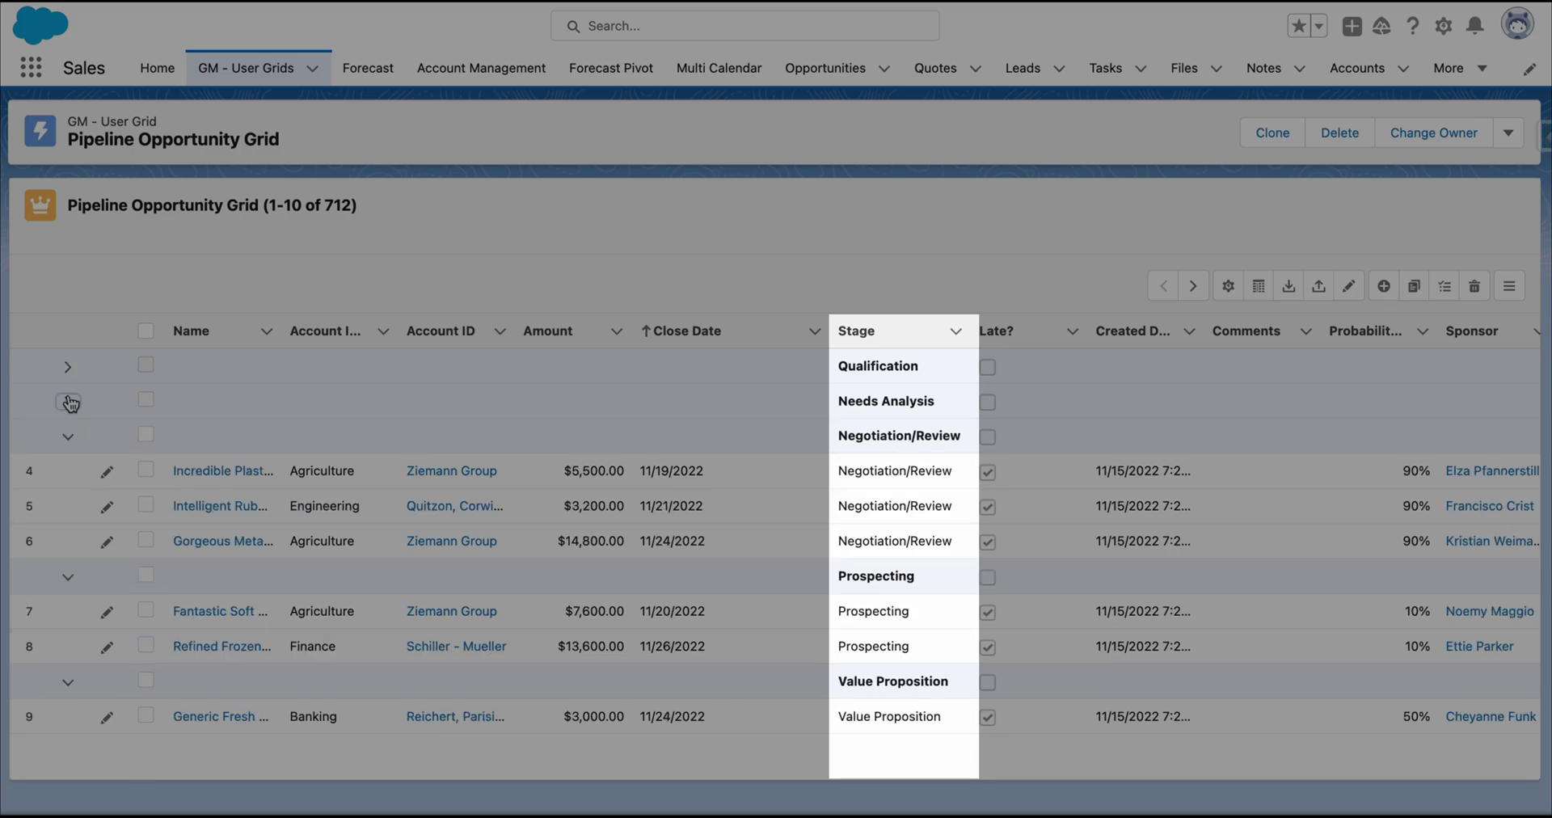
{"action": "left_click", "coordinate": [70, 401]}
{"action": "left_click", "coordinate": [68, 367]}
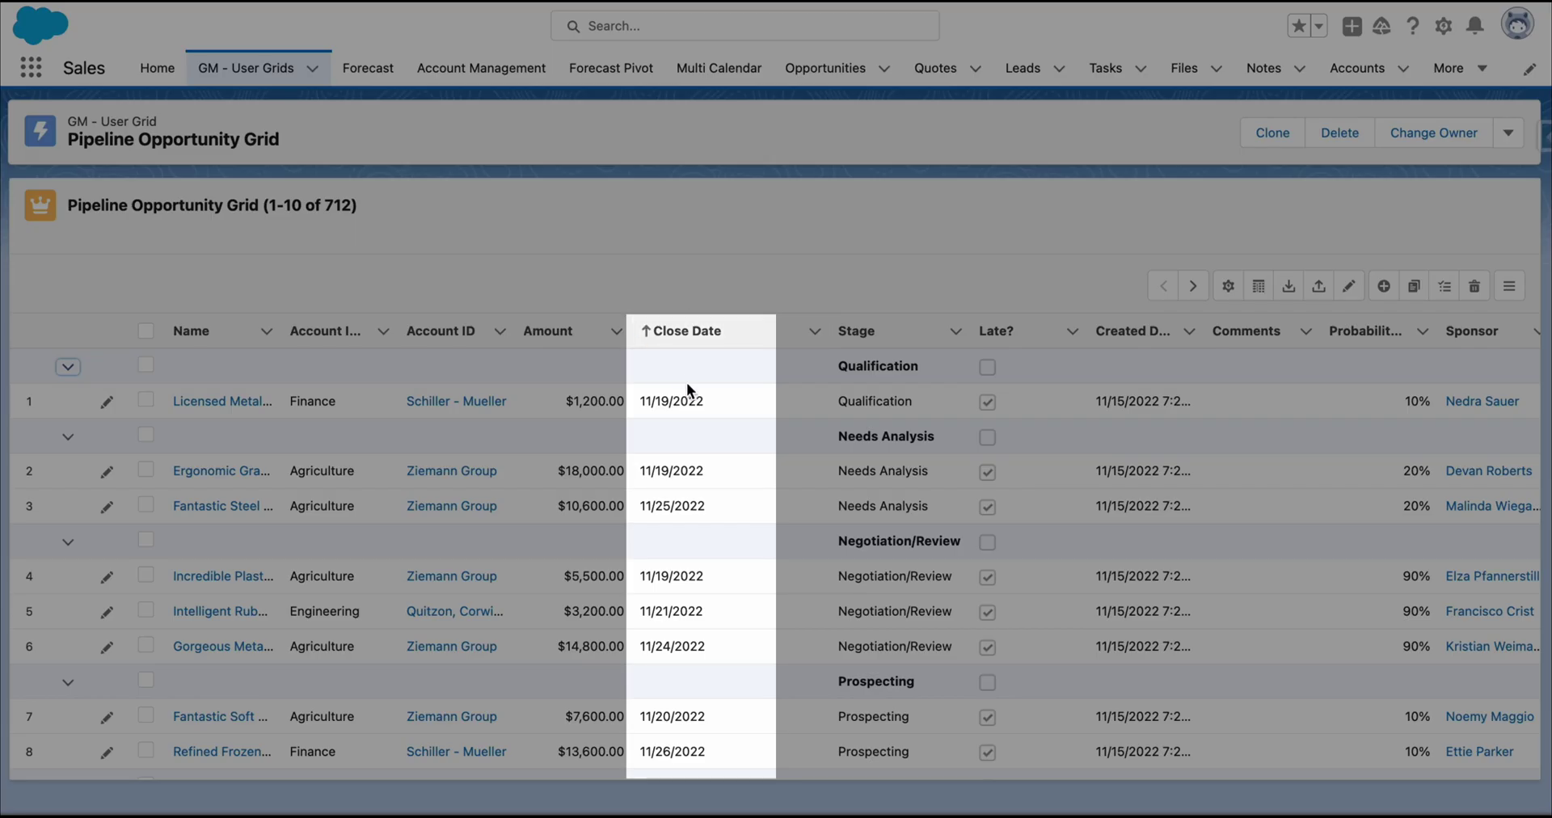
{"action": "scroll", "coordinate": [700, 434], "scroll_direction": "down", "scroll_amount": 1}
{"action": "scroll", "coordinate": [700, 434], "scroll_direction": "up", "scroll_amount": 1}
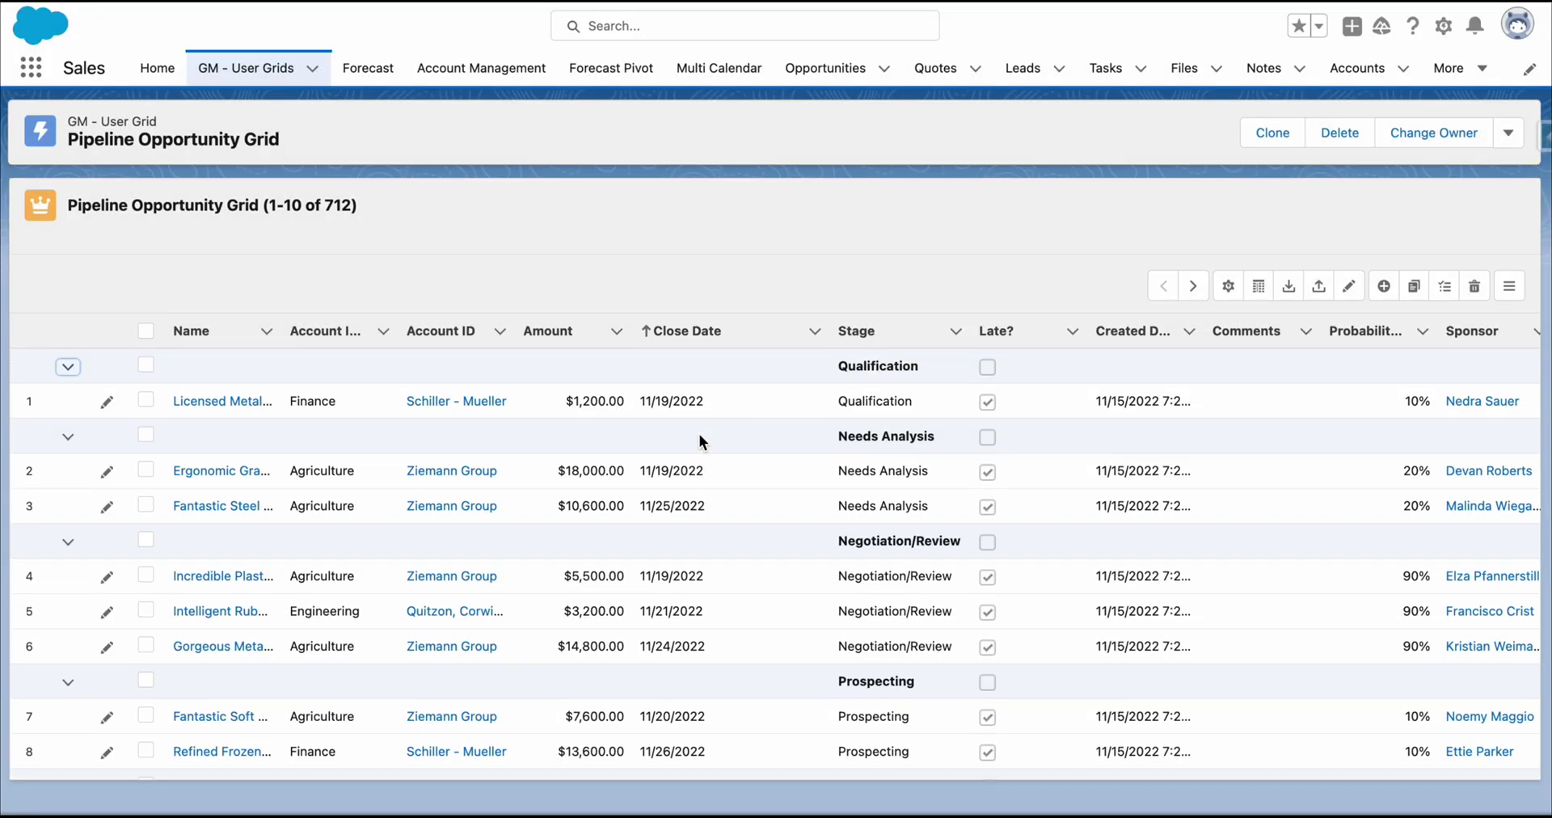
- In the grid configuration, set the page size to 50 and enable Show Record Details and Compact Density
{"action": "left_click", "coordinate": [1227, 285]}
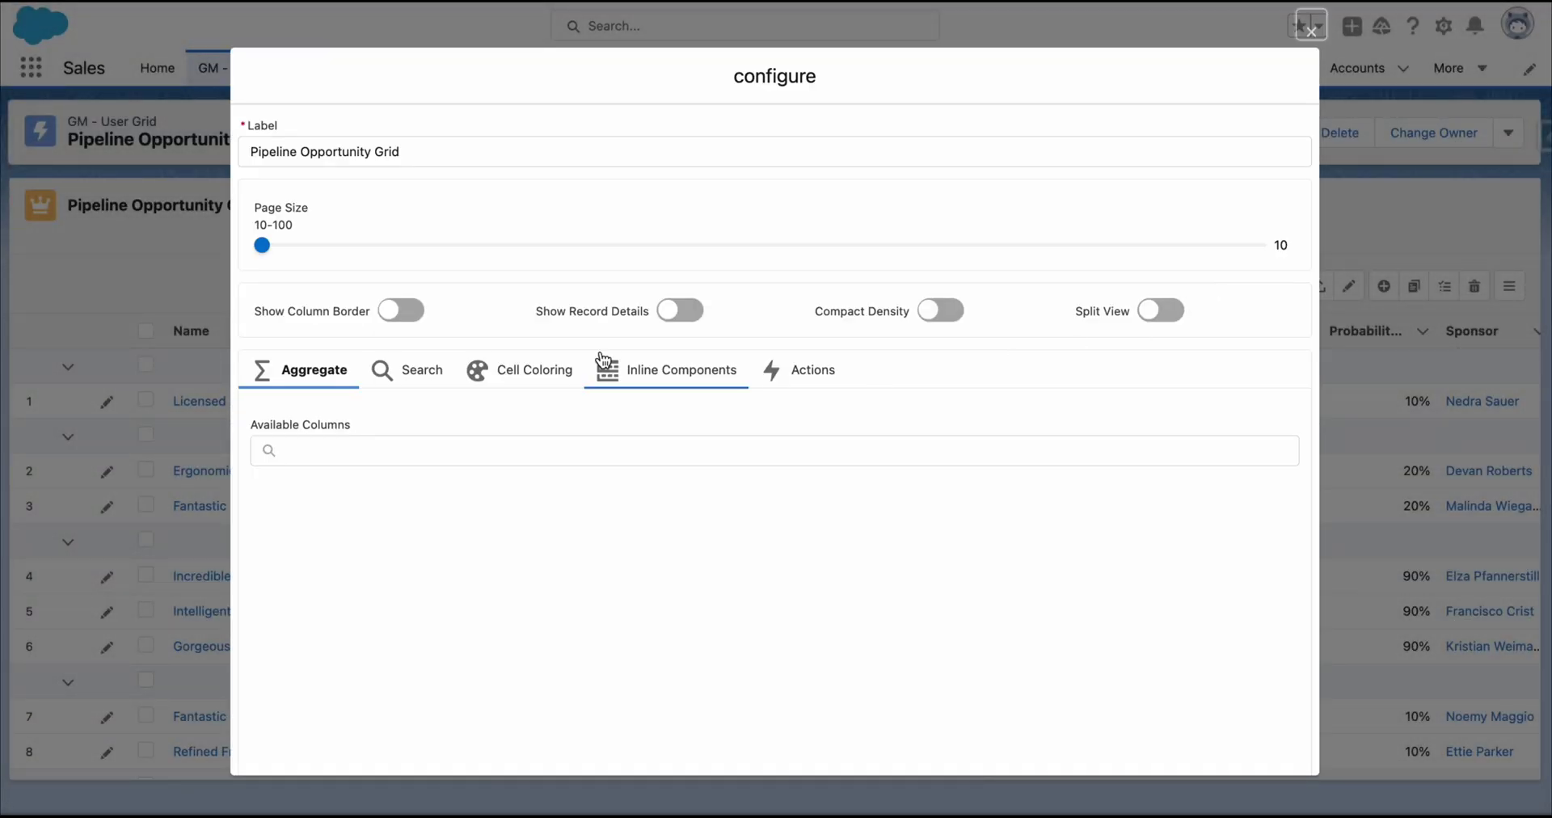
{"action": "left_click_drag", "start_coordinate": [419, 152], "coordinate": [235, 153]}
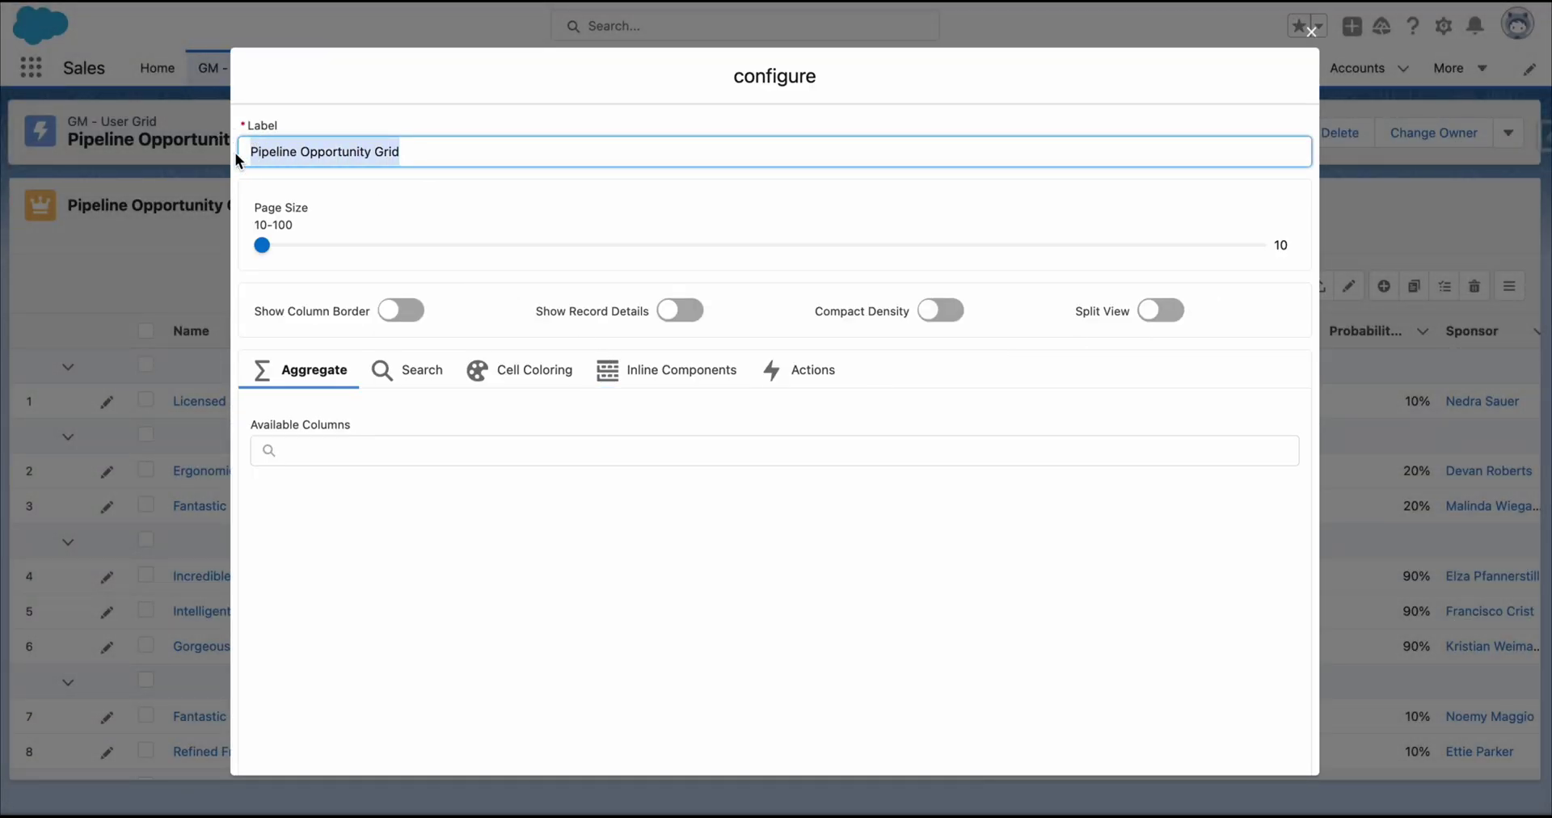
{"action": "left_click", "coordinate": [409, 208]}
{"action": "mouse_move", "coordinate": [262, 245]}
{"action": "left_mouse_down"}
{"action": "mouse_move", "coordinate": [734, 250]}
{"action": "mouse_move", "coordinate": [717, 252]}
{"action": "left_mouse_up"}
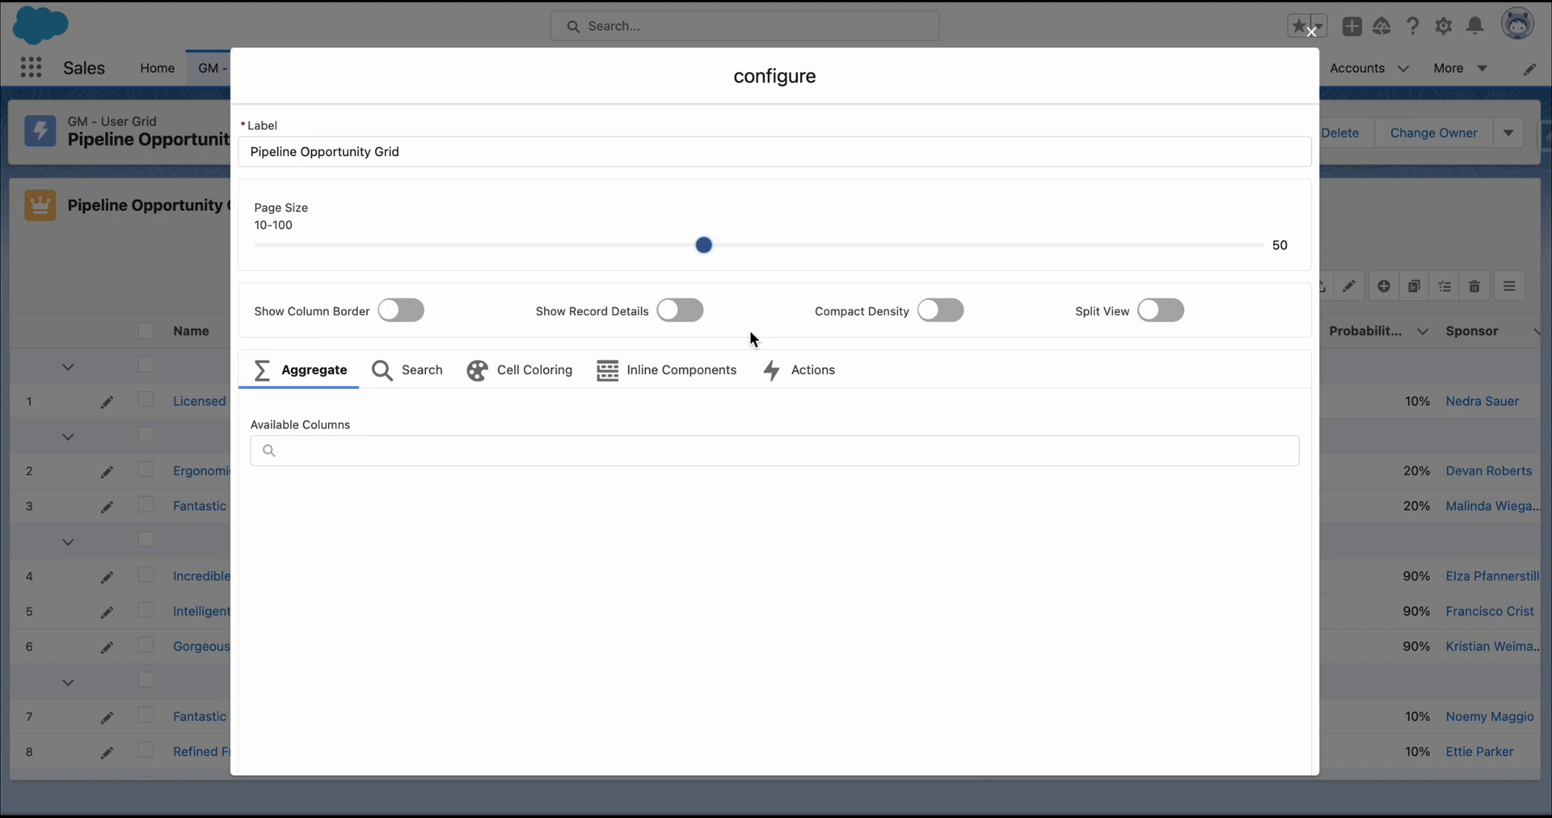
{"action": "left_click", "coordinate": [682, 317]}
{"action": "left_click", "coordinate": [944, 313]}
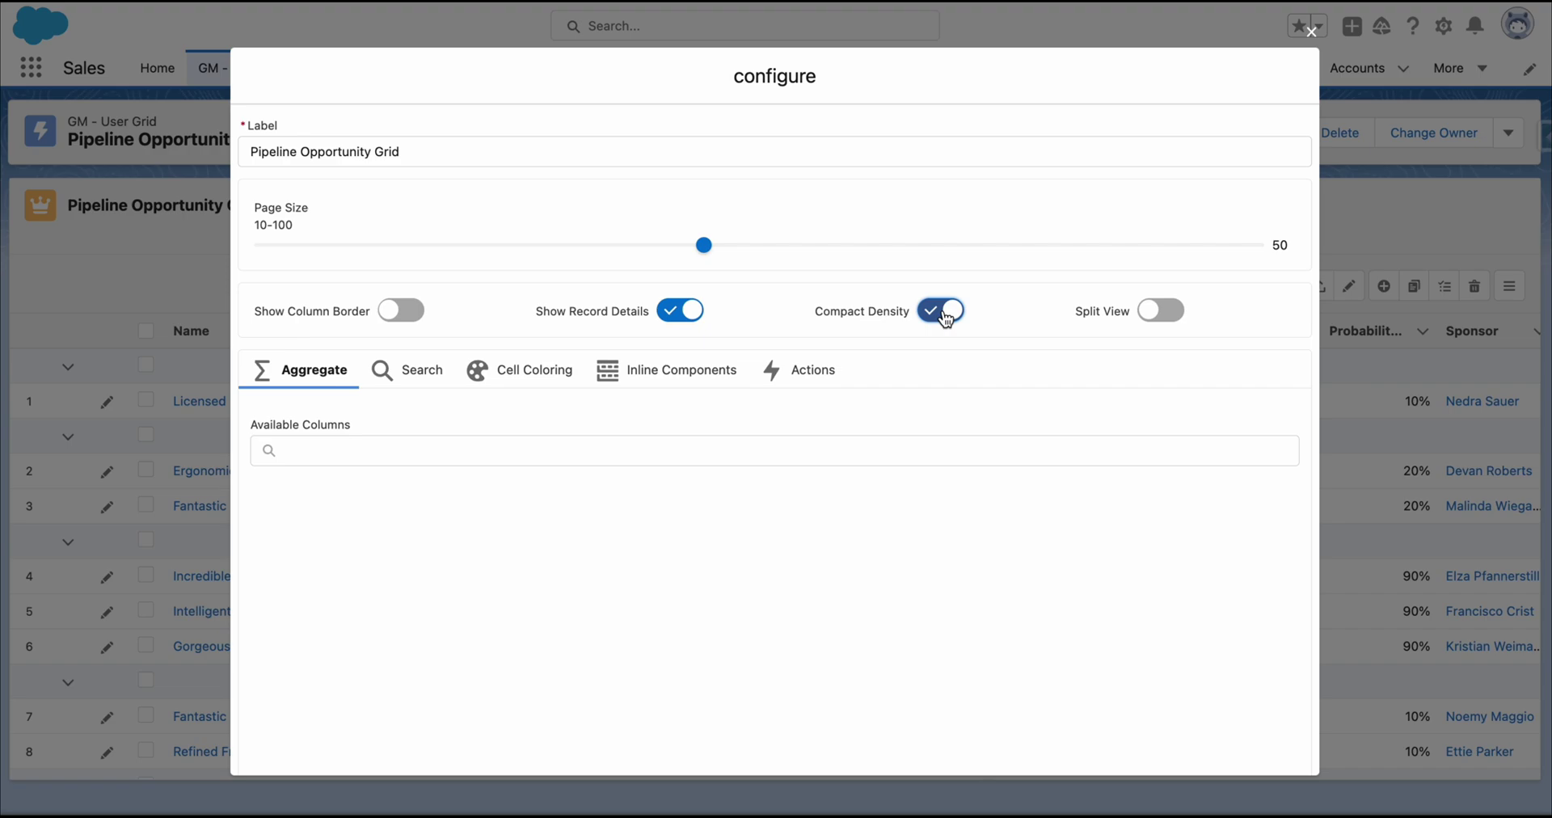
- Add Amount as an aggregate column with the Sum function
{"action": "left_click", "coordinate": [382, 443]}
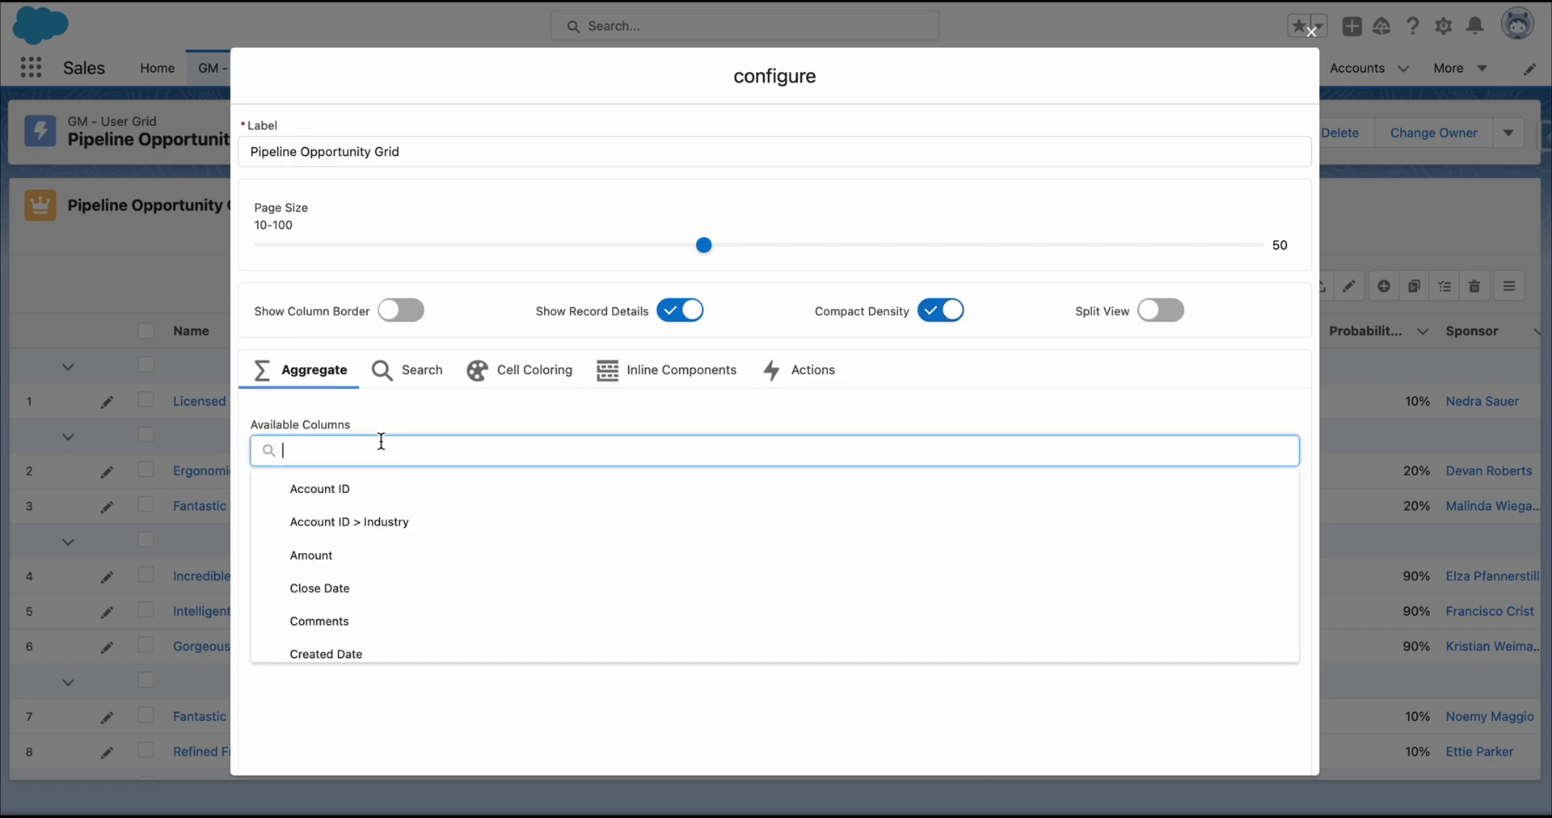
{"action": "left_click", "coordinate": [379, 558]}
{"action": "left_click", "coordinate": [1227, 498]}
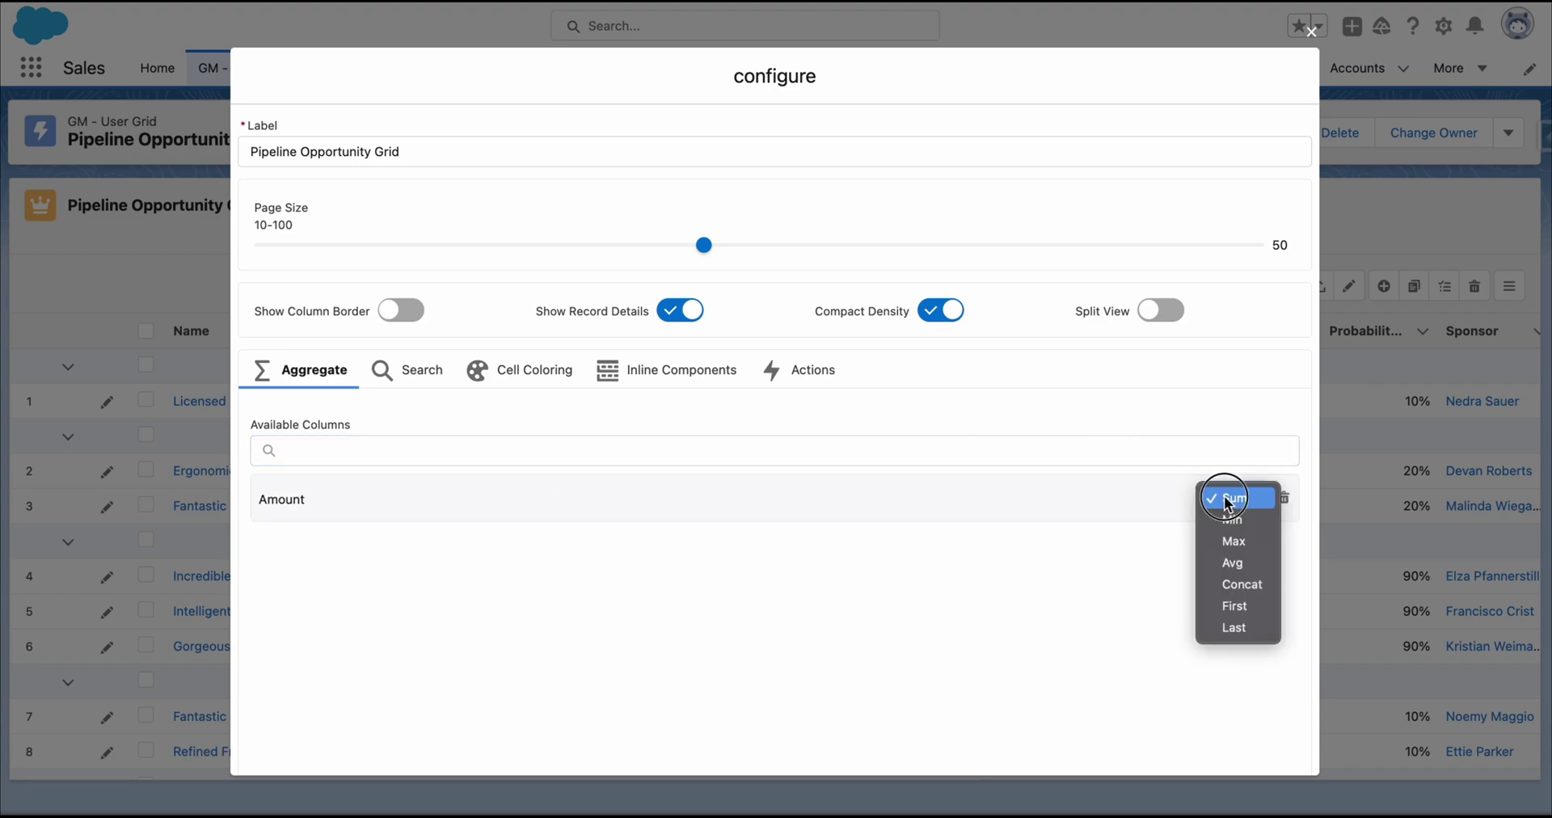
{"action": "left_click", "coordinate": [1114, 589]}
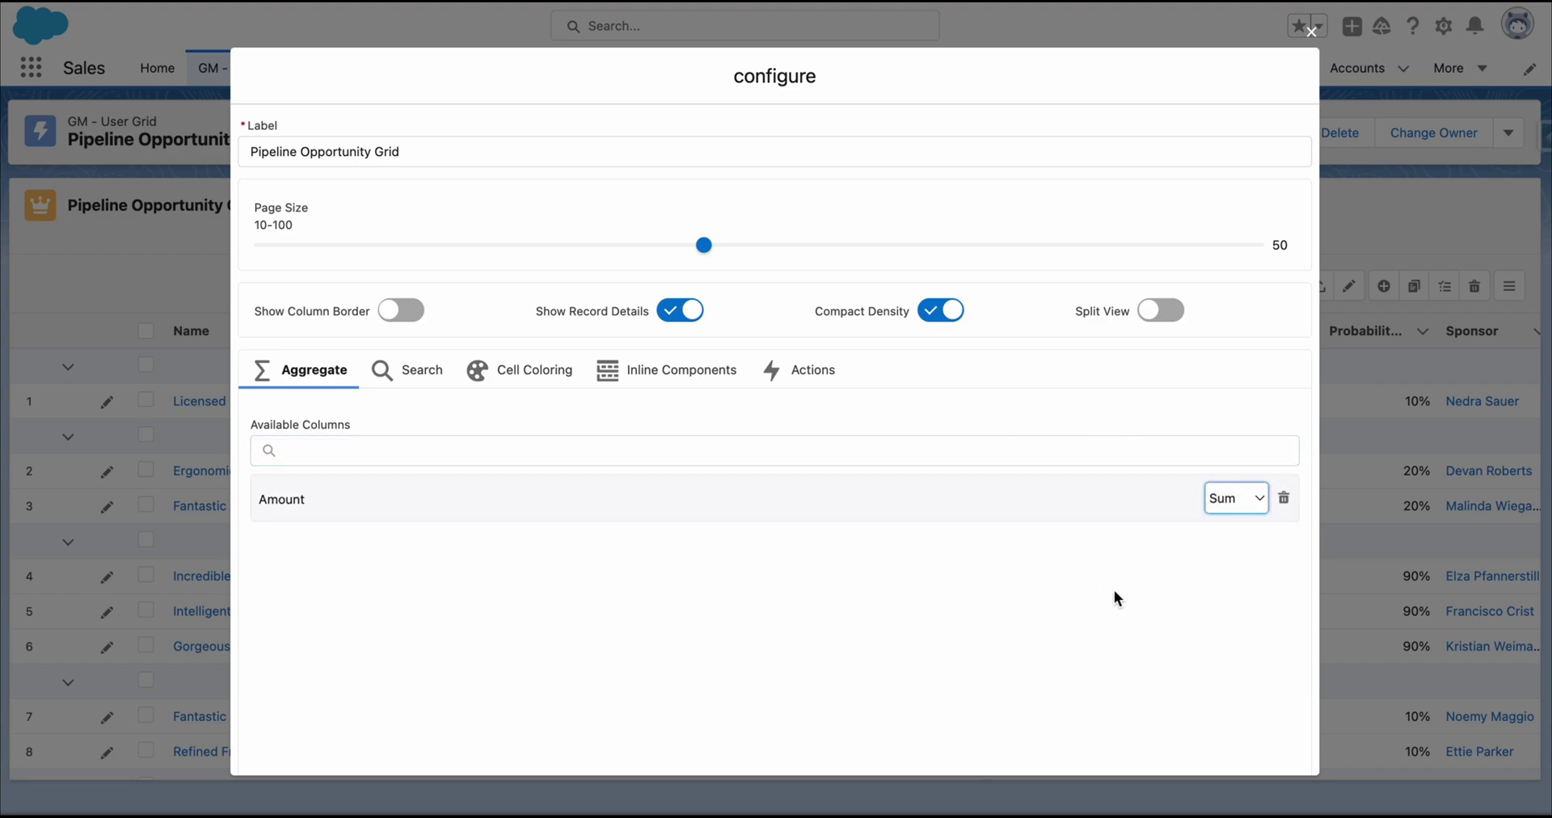
- Add Name as a searchable column for the grid
{"action": "left_click", "coordinate": [416, 380]}
{"action": "left_click", "coordinate": [393, 446]}
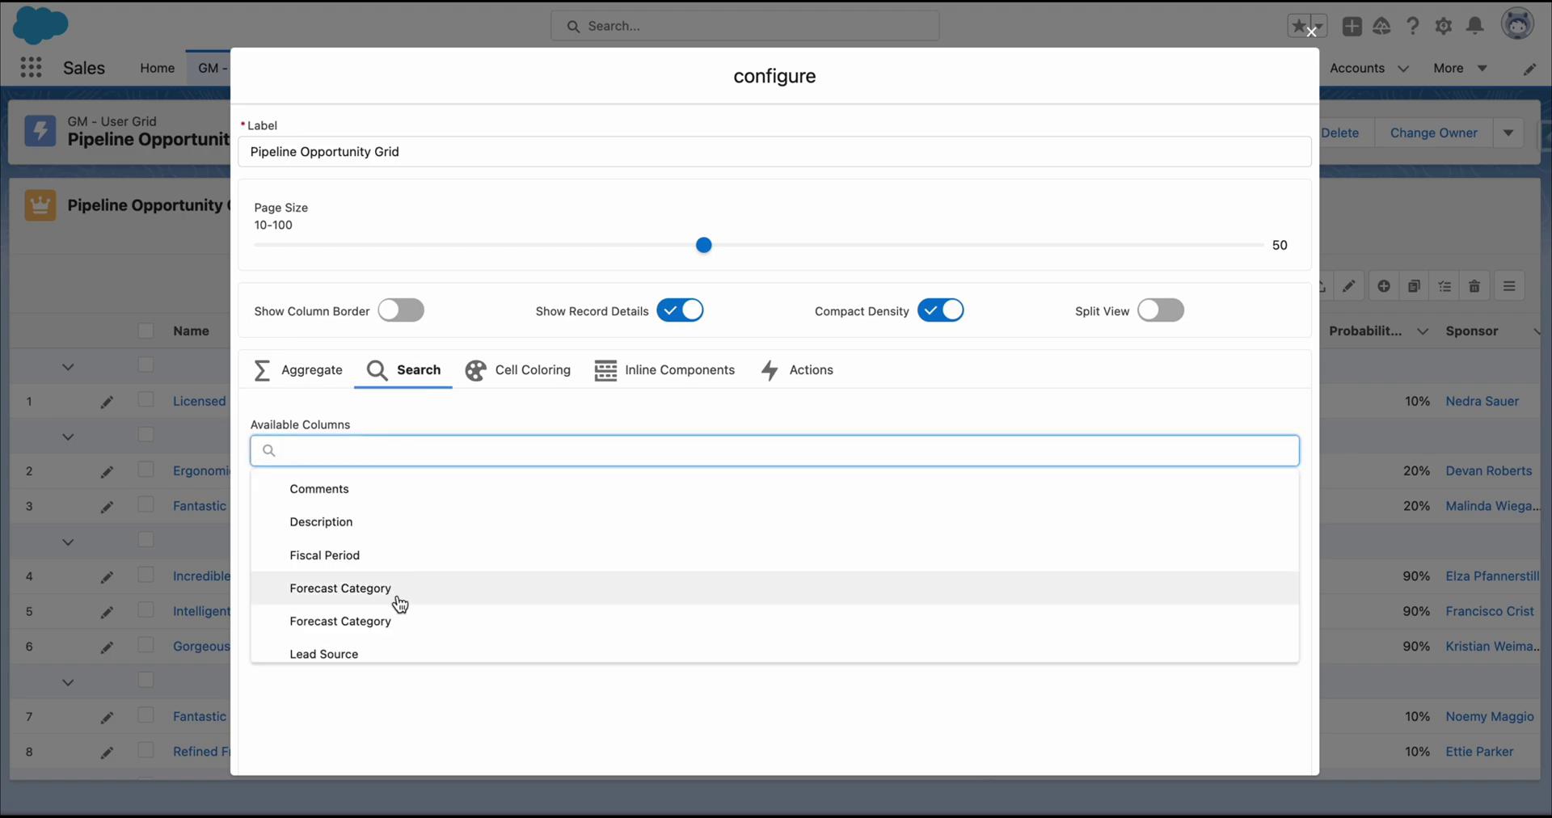
{"action": "scroll", "coordinate": [399, 604], "scroll_direction": "down", "scroll_amount": 2}
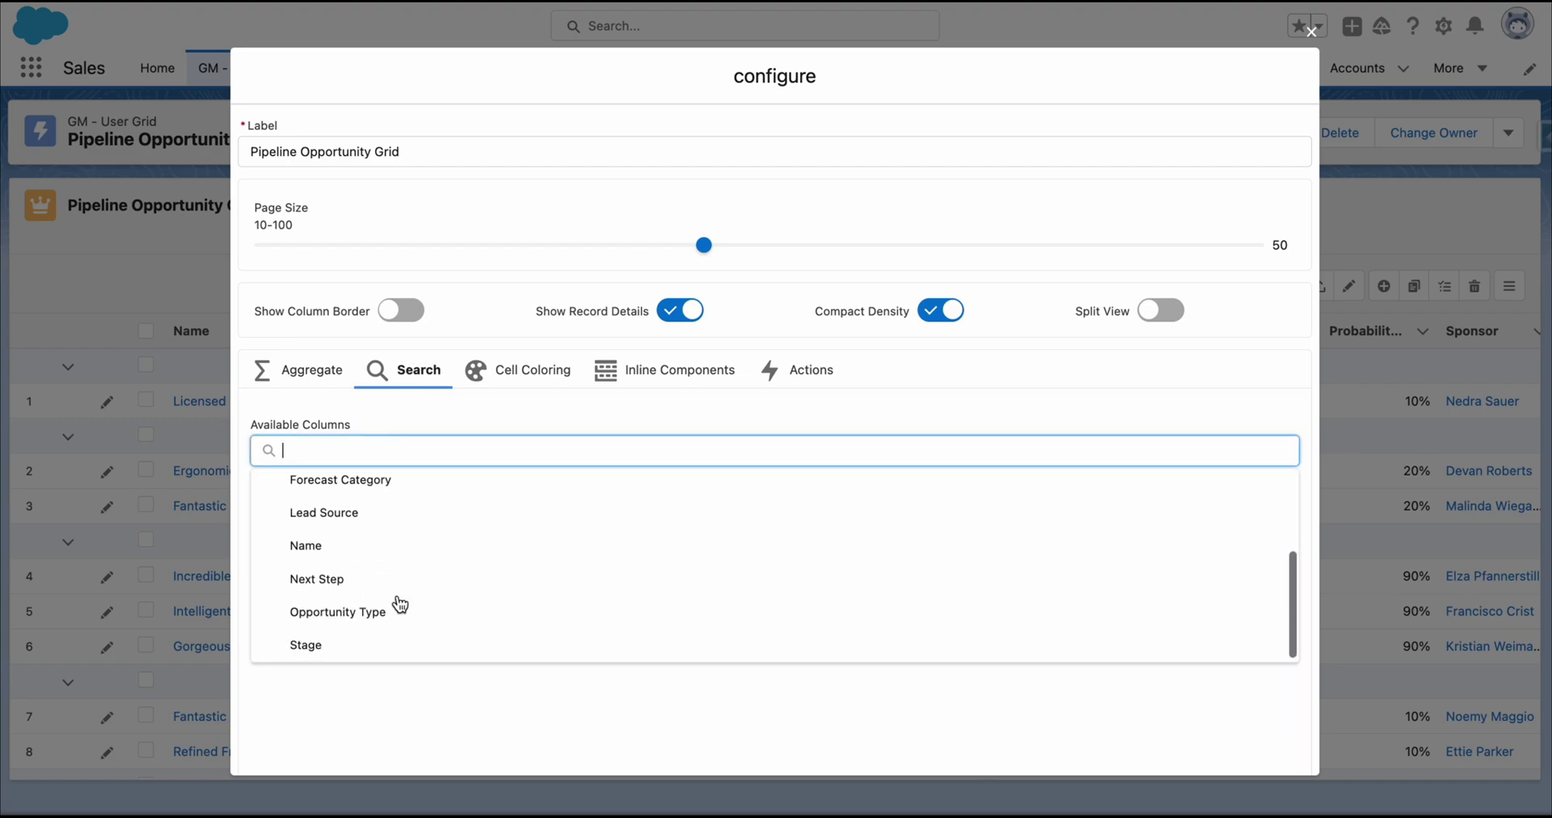
{"action": "left_click", "coordinate": [388, 549]}
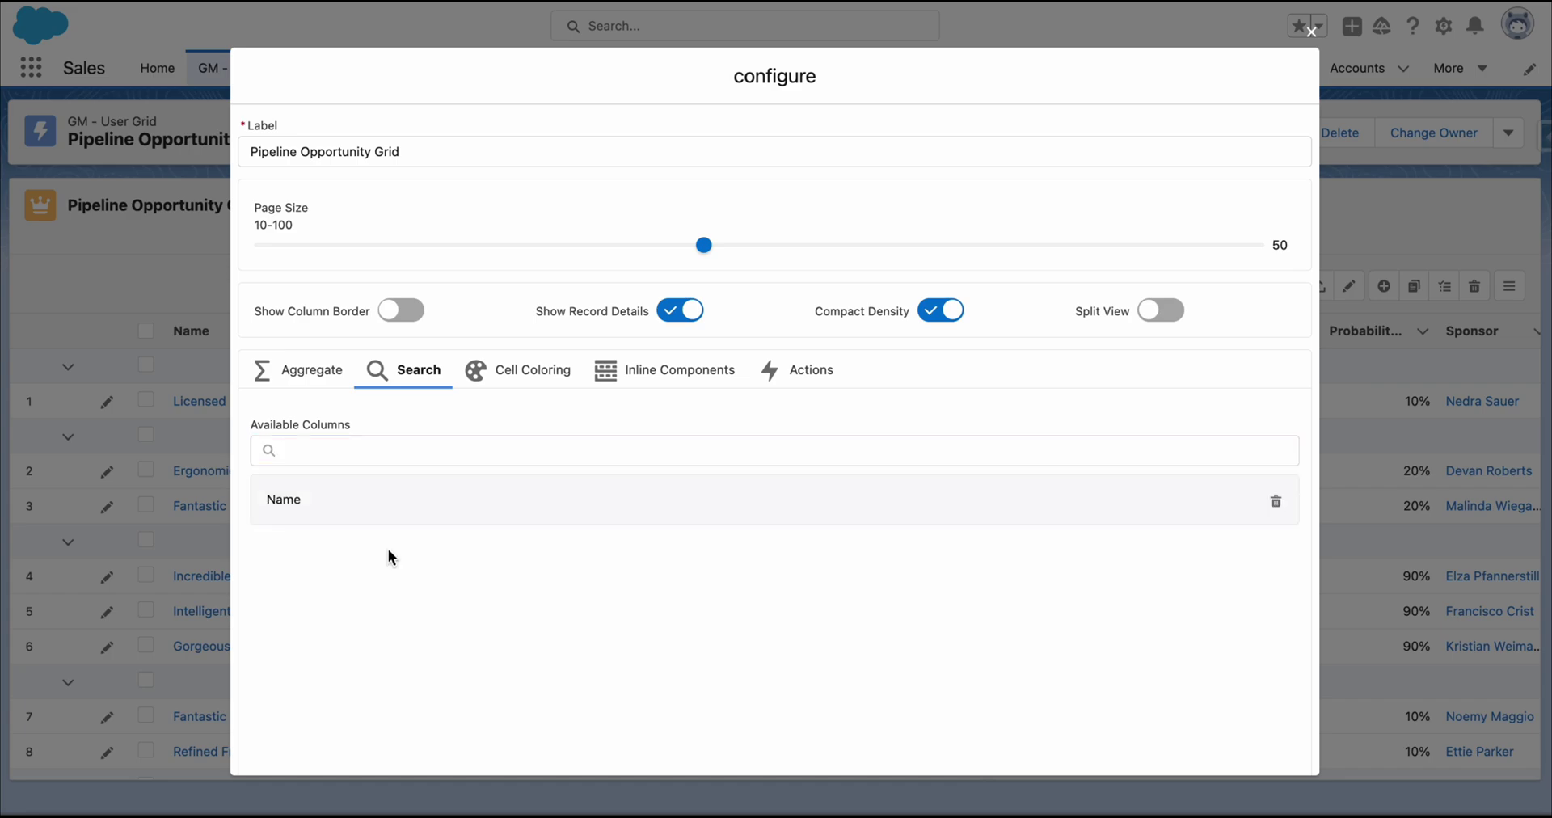
- Begin a cell coloring rule for the Amount field with the green color #59FF6F
{"action": "left_click", "coordinate": [532, 386]}
{"action": "left_click", "coordinate": [542, 467]}
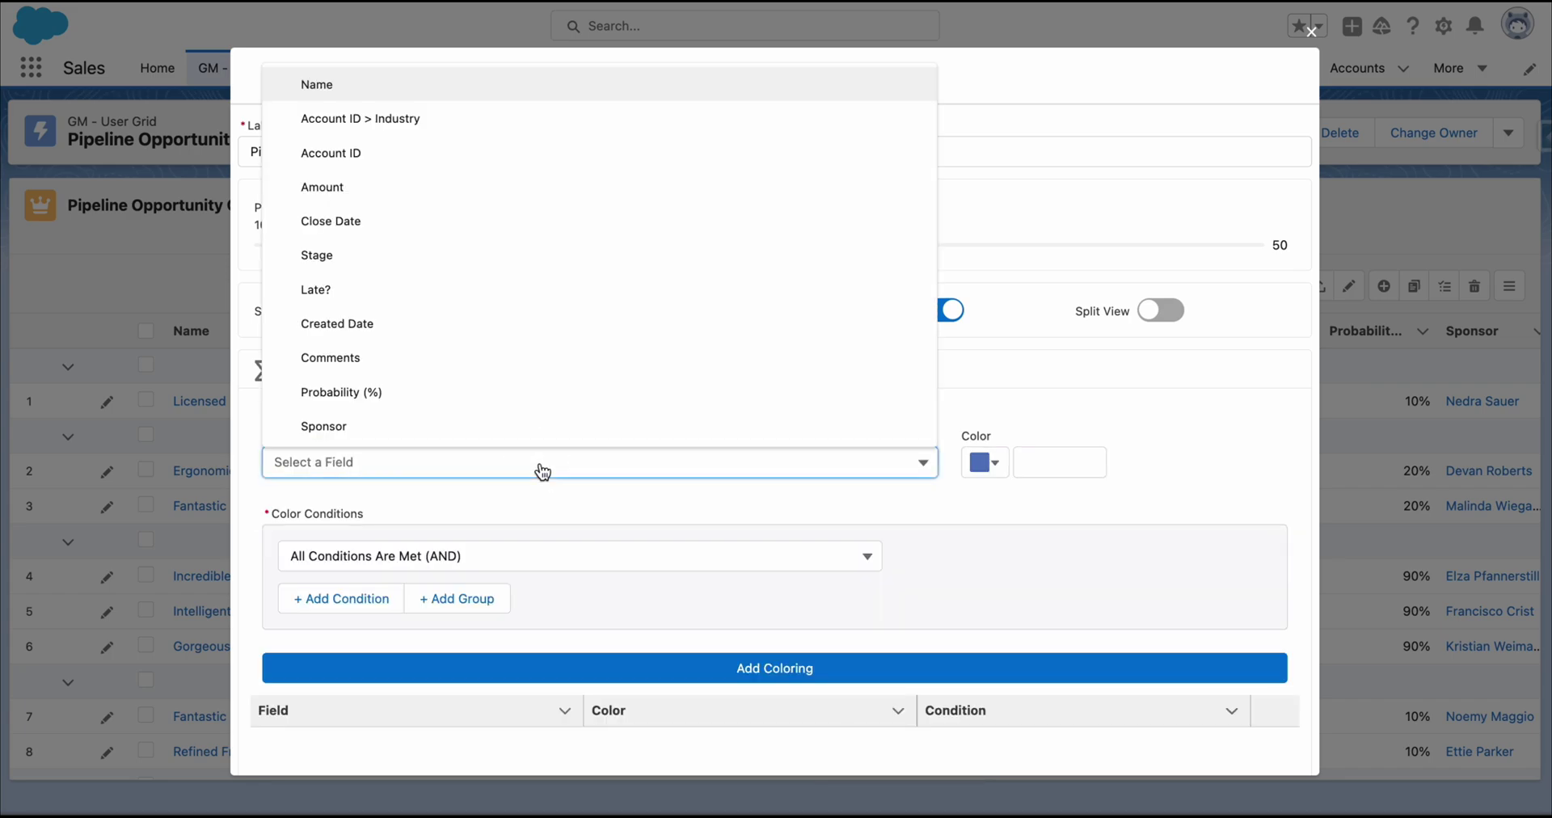
{"action": "left_click", "coordinate": [514, 202]}
{"action": "left_click", "coordinate": [984, 463]}
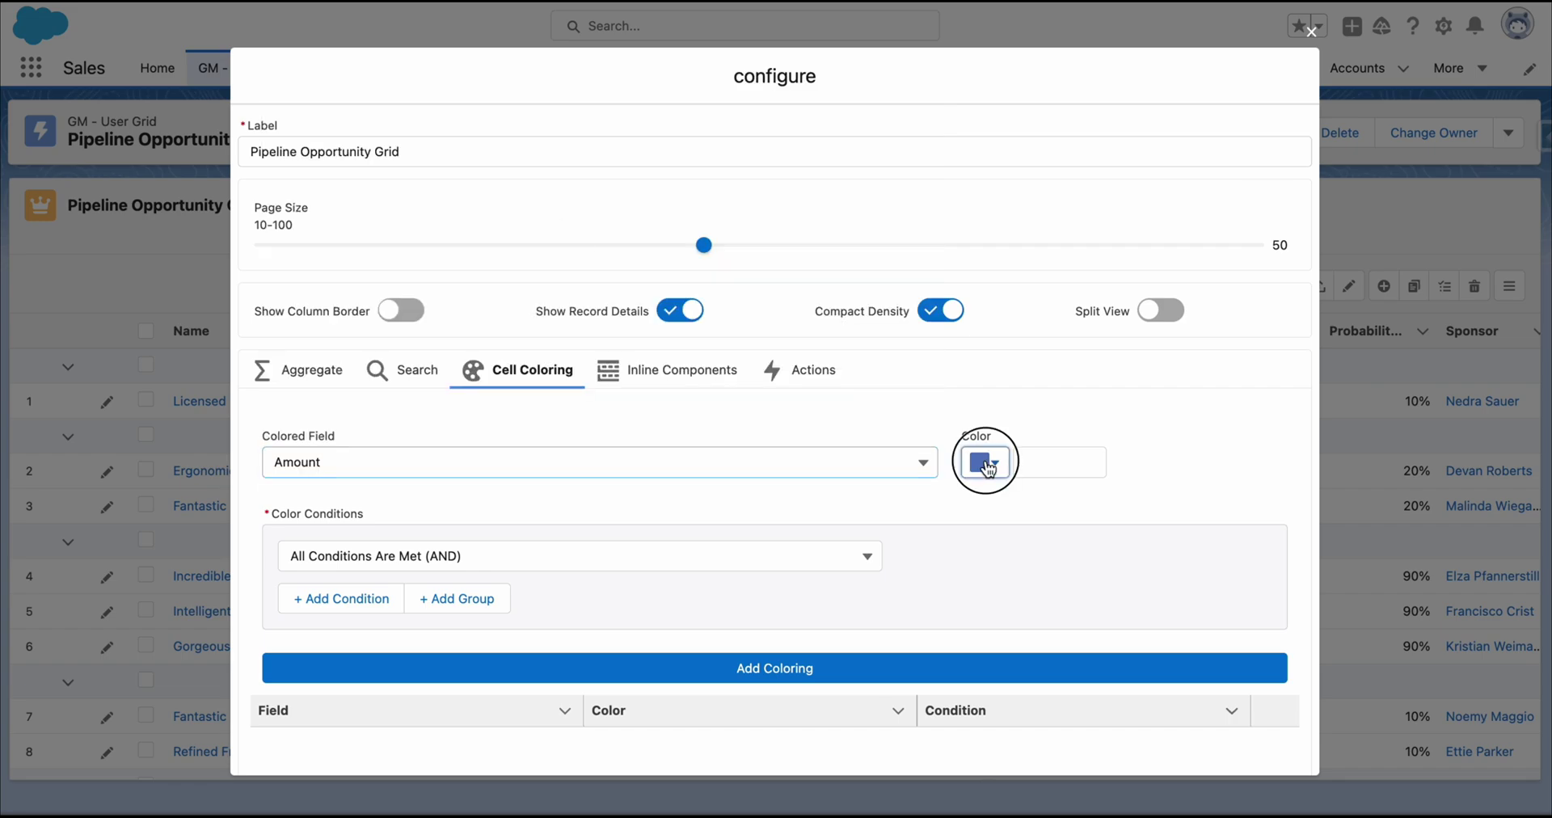
{"action": "left_click", "coordinate": [1034, 591]}
{"action": "mouse_move", "coordinate": [1069, 557]}
{"action": "left_mouse_down"}
{"action": "mouse_move", "coordinate": [1067, 523]}
{"action": "mouse_move", "coordinate": [1098, 475]}
{"action": "left_mouse_up"}
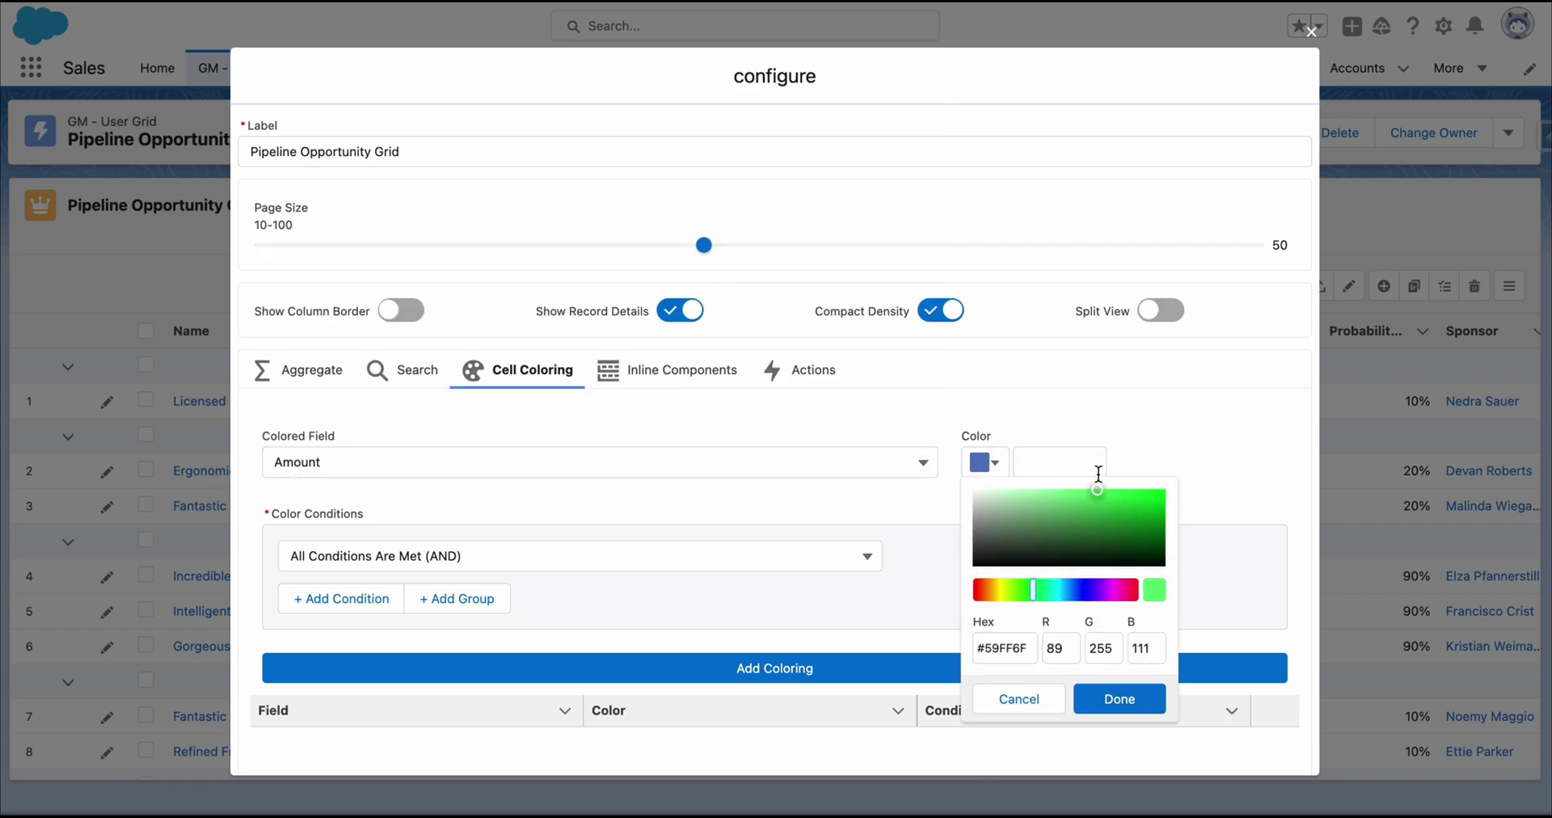
{"action": "left_click", "coordinate": [1124, 694]}
- Add the coloring rule with the condition Amount Greater or equal 10000 and save the grid configuration
{"action": "left_click", "coordinate": [364, 599]}
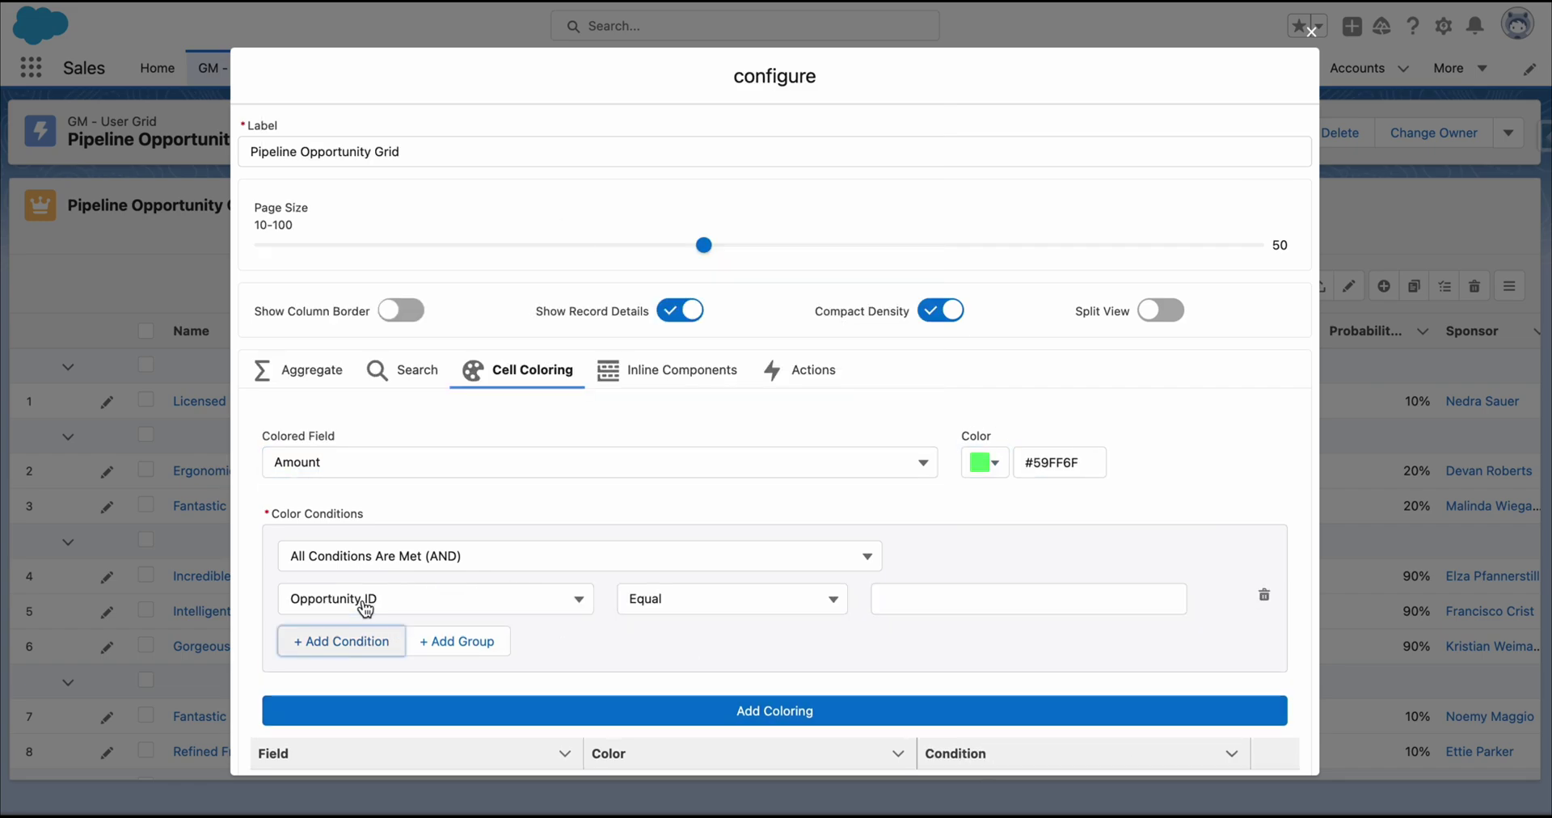
{"action": "left_click", "coordinate": [364, 602]}
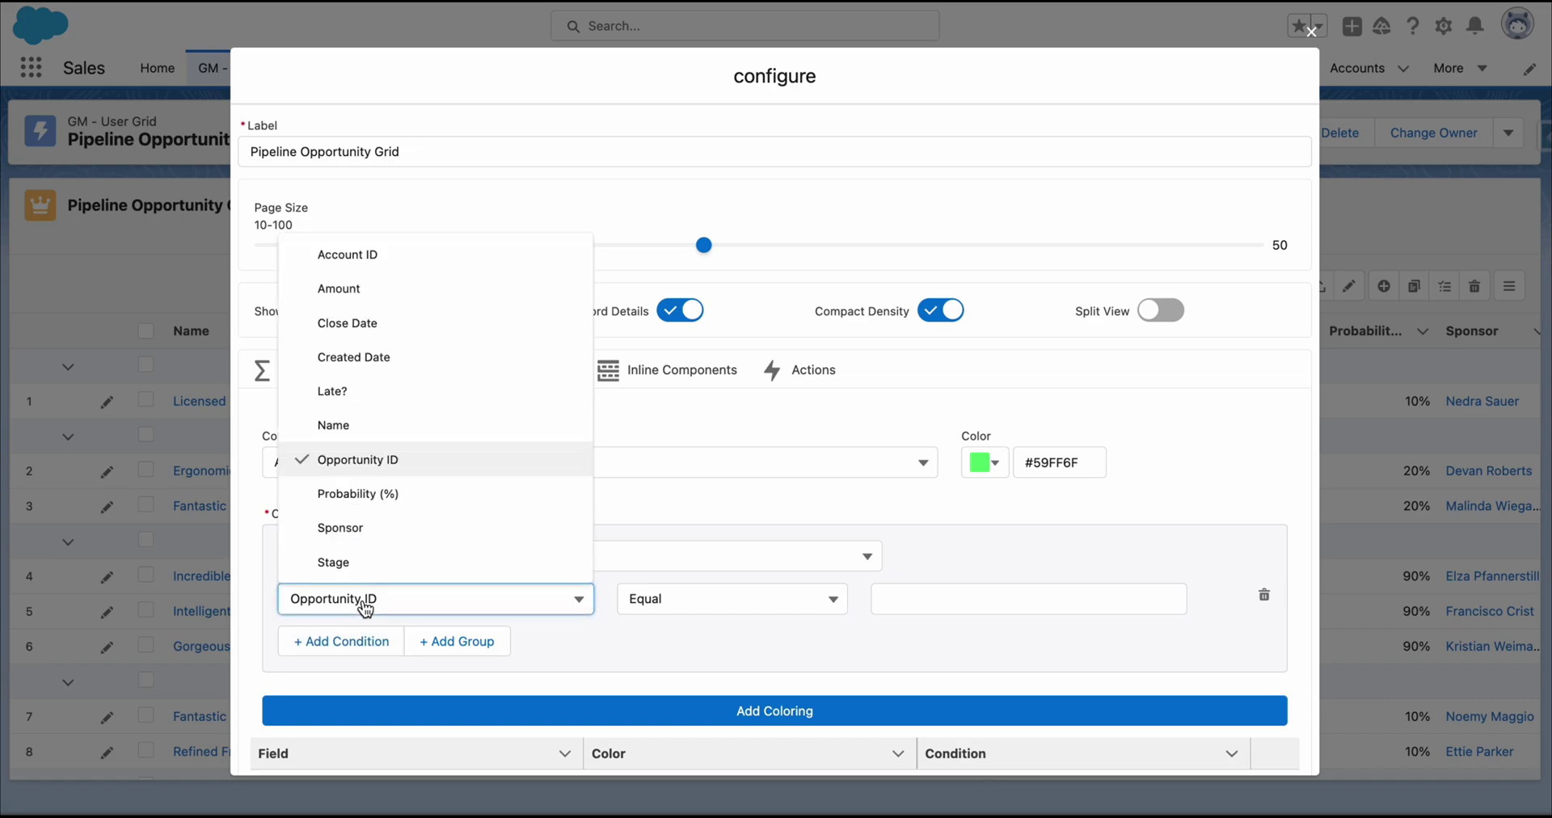
{"action": "left_click", "coordinate": [426, 290]}
{"action": "left_click", "coordinate": [837, 599]}
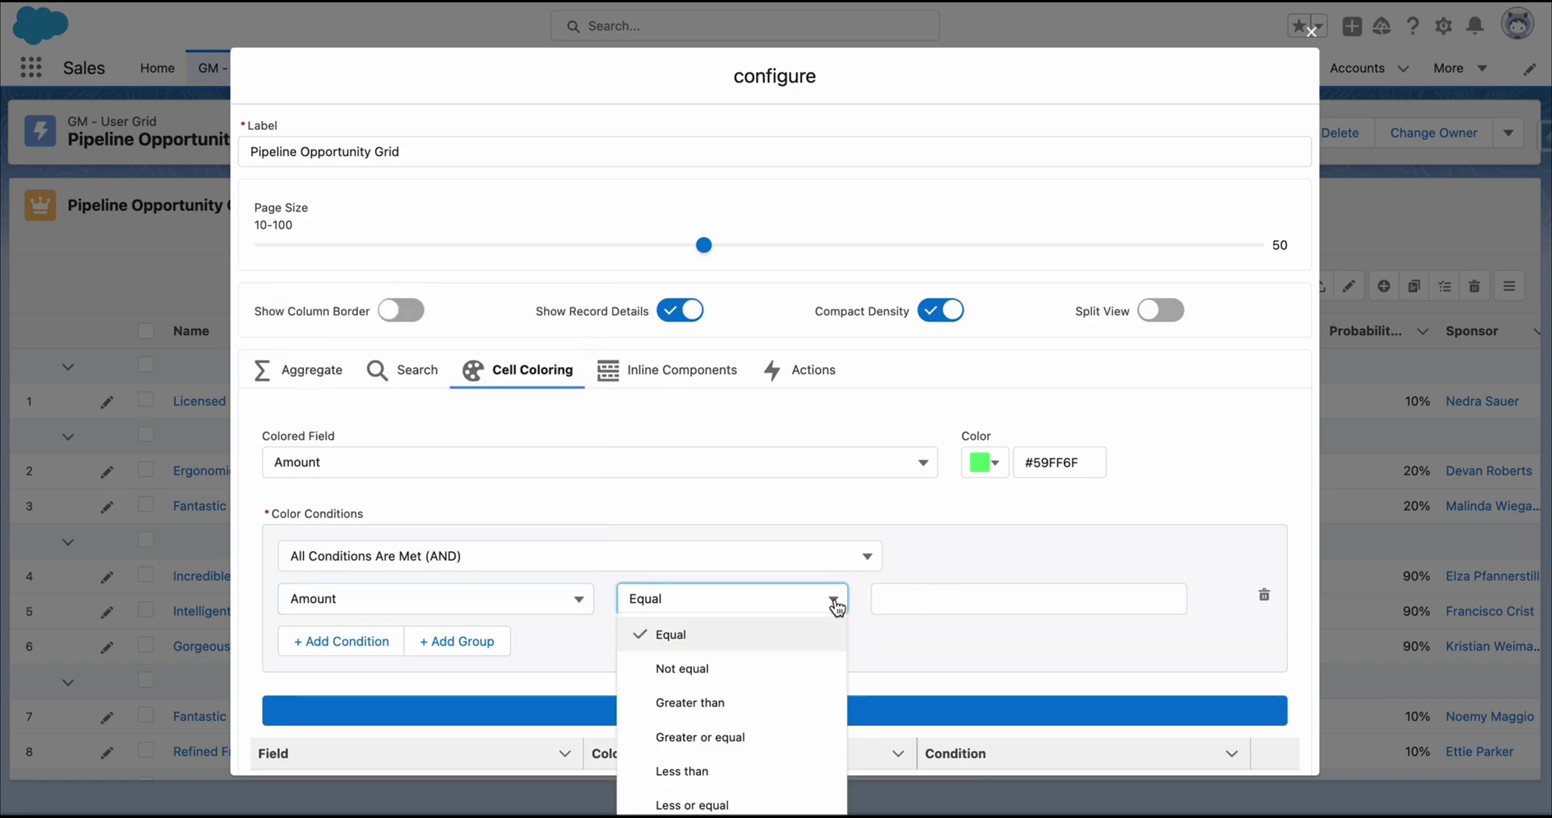
{"action": "left_click", "coordinate": [691, 738]}
{"action": "left_click", "coordinate": [922, 602]}
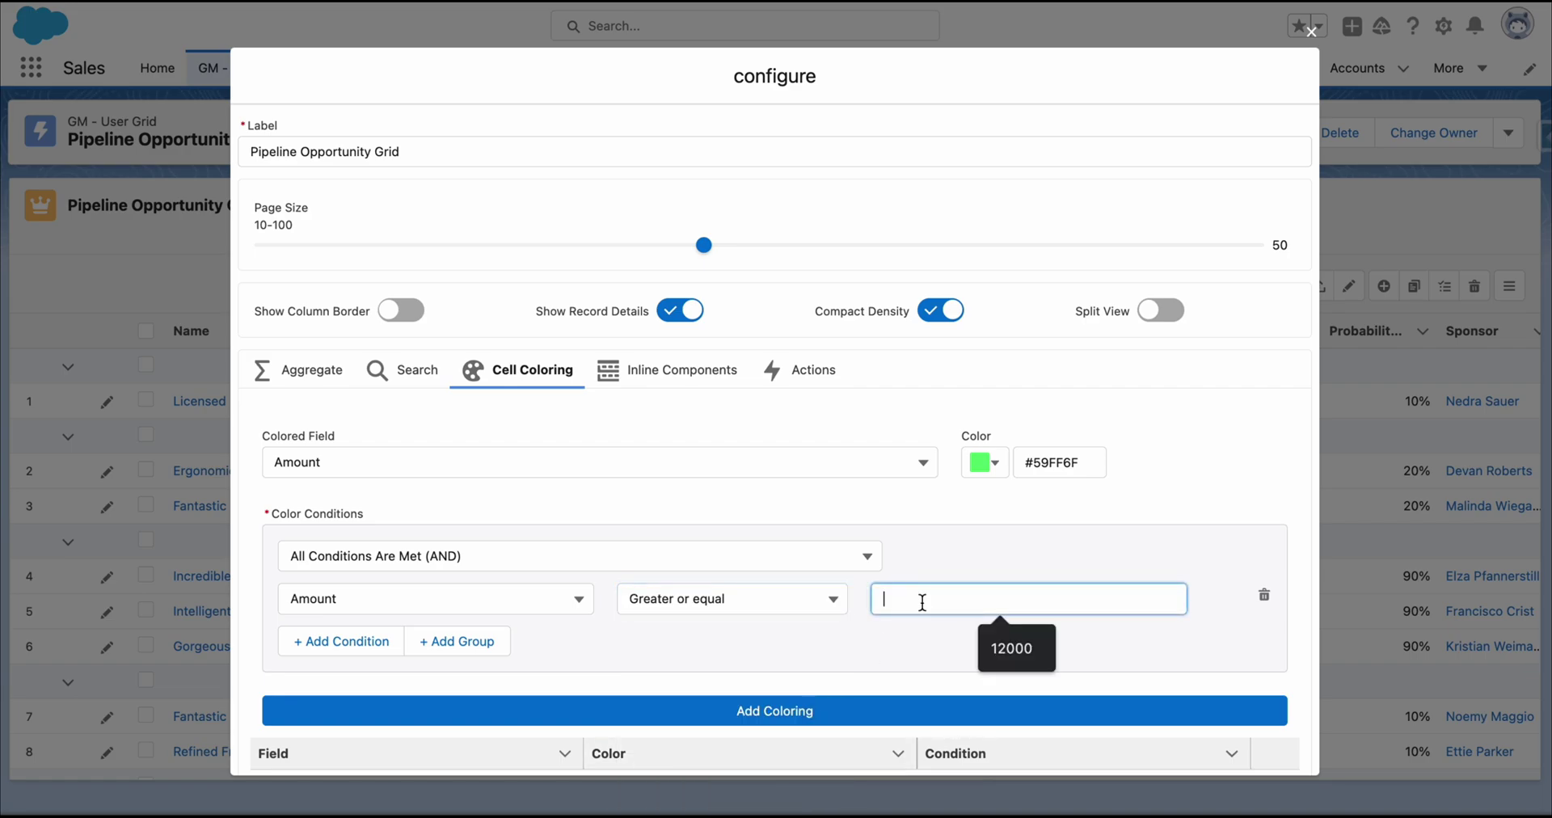
{"action": "type", "text": "10000"}
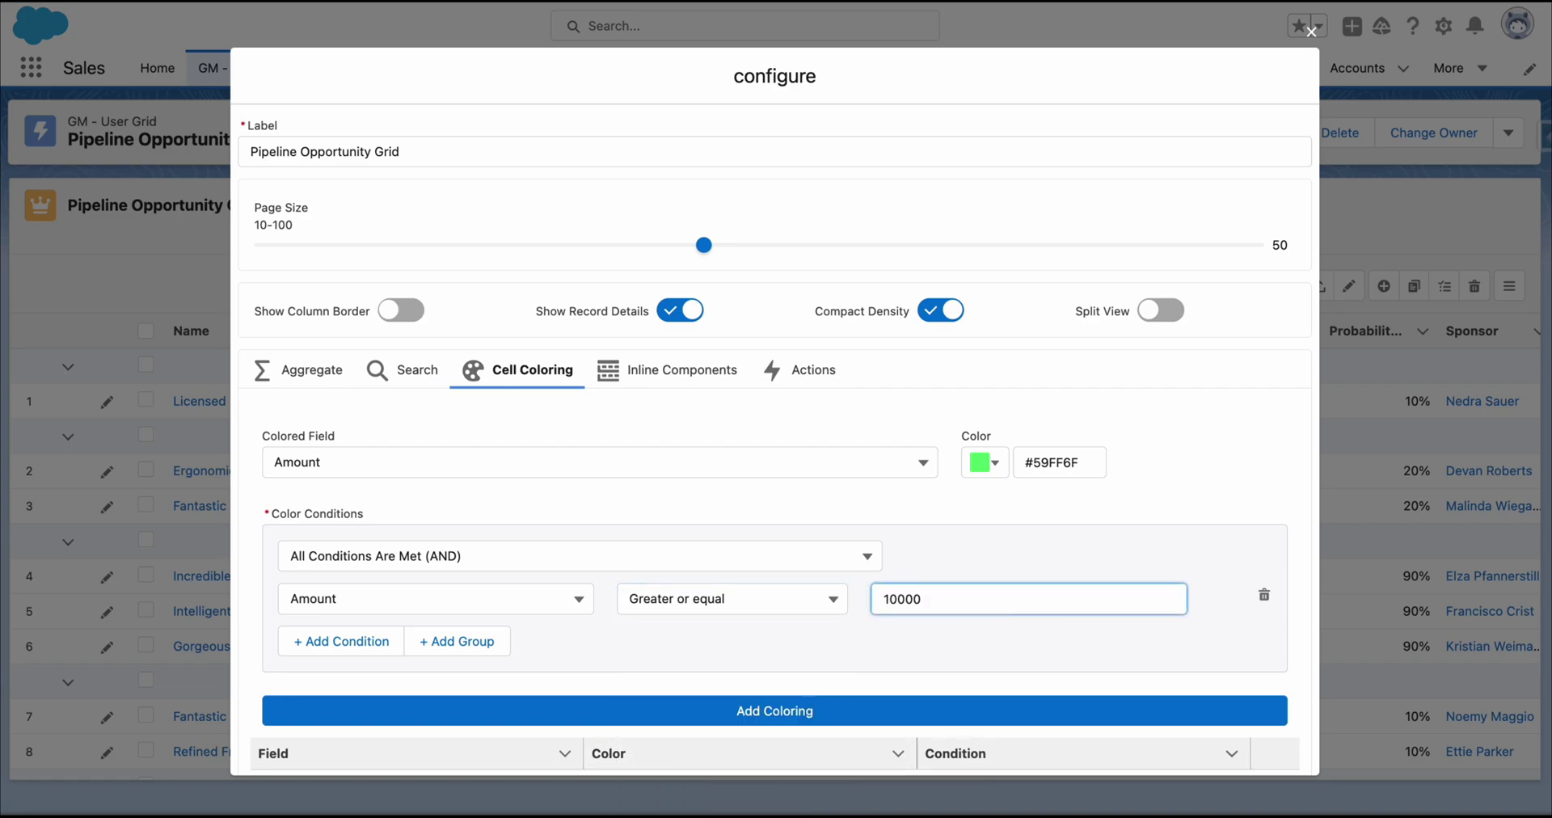
{"action": "left_click", "coordinate": [725, 704]}
{"action": "scroll", "coordinate": [815, 616], "scroll_direction": "down", "scroll_amount": 3}
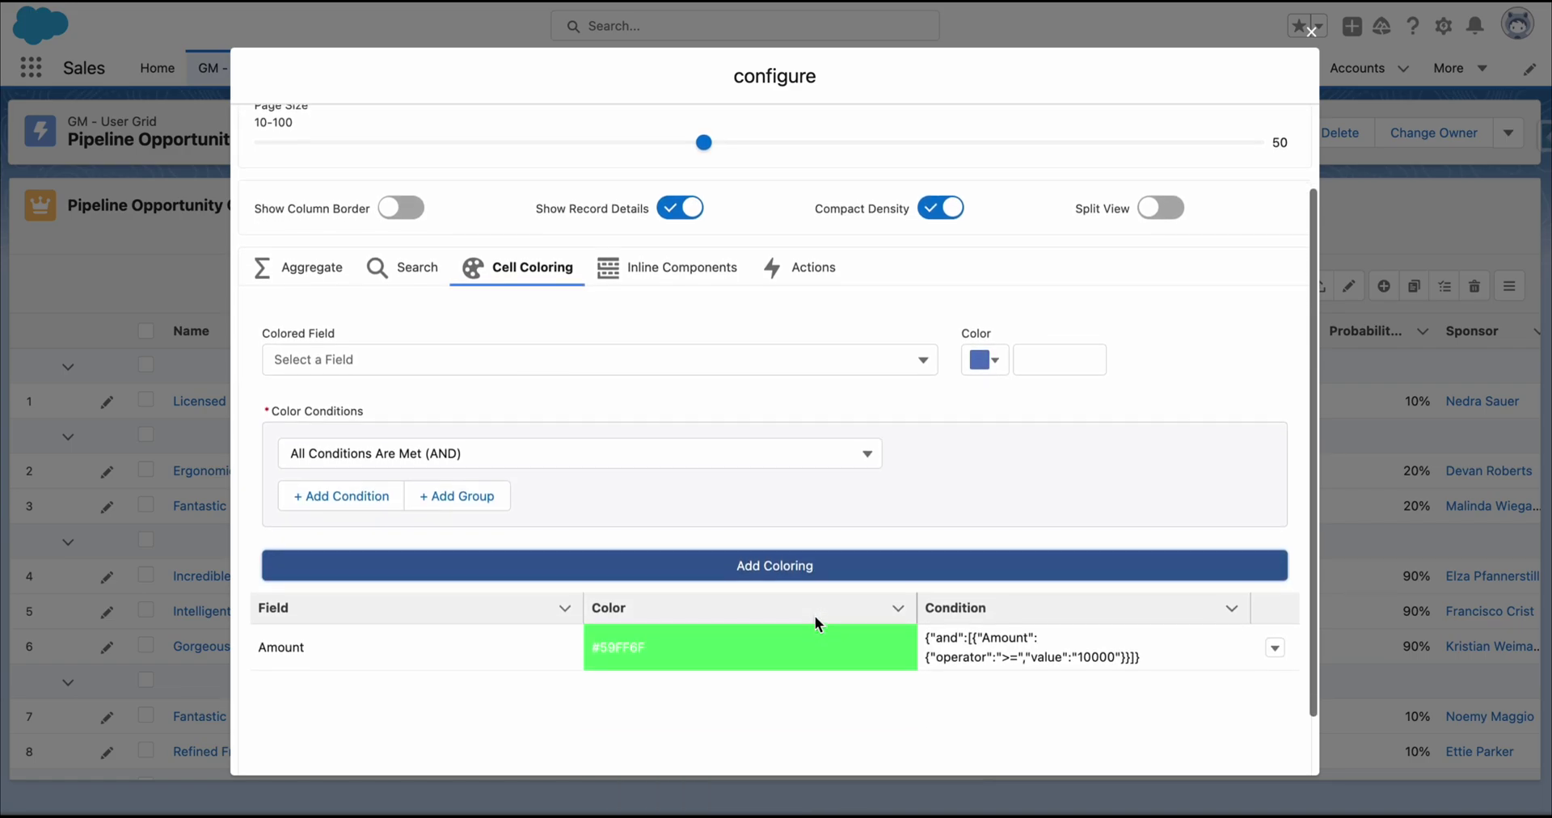
{"action": "left_click", "coordinate": [1280, 752]}
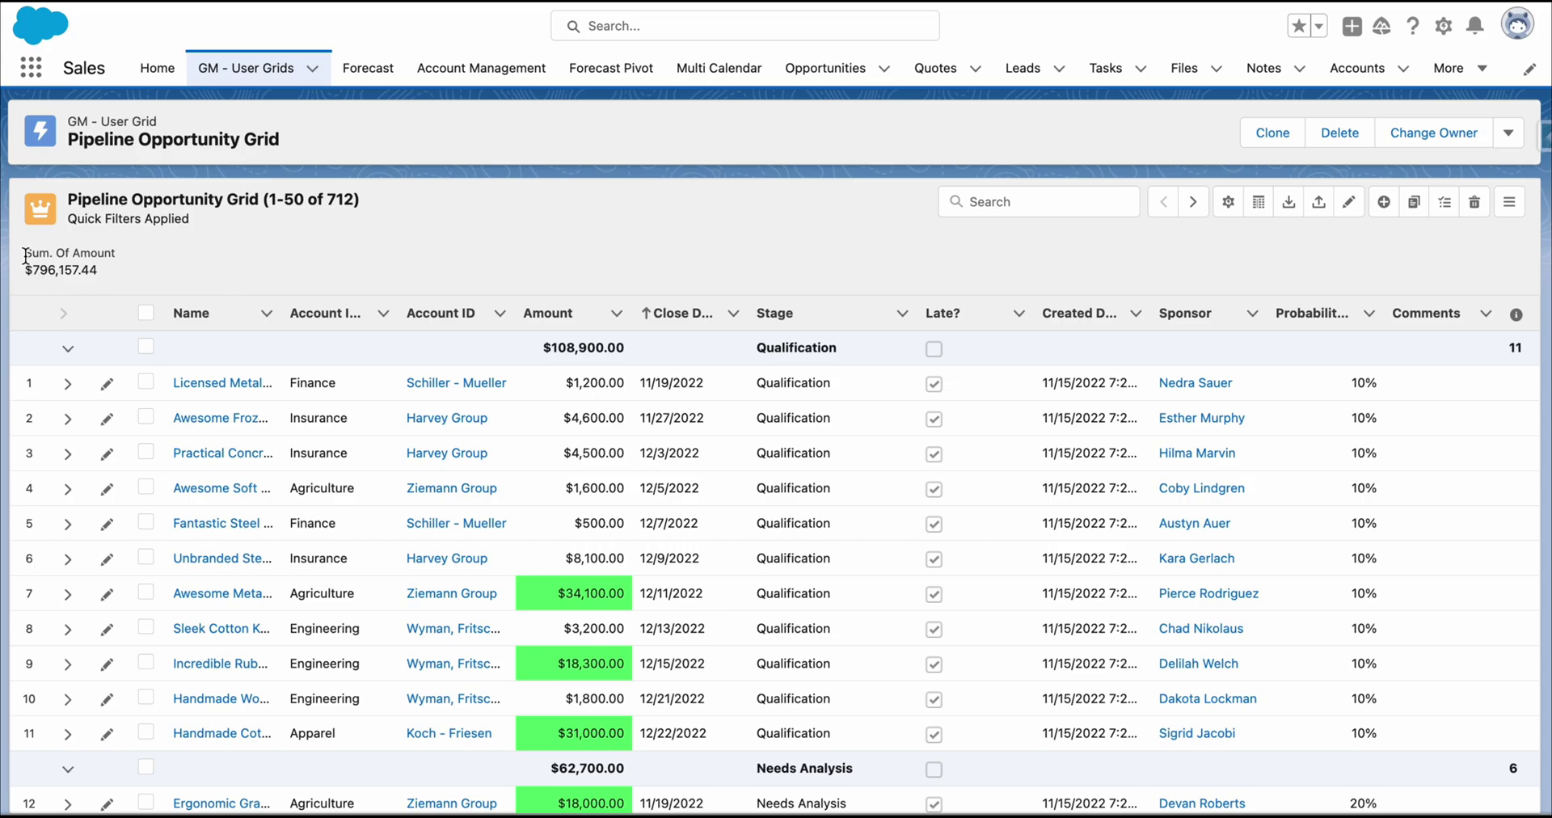
- Examine the overall sum of Amount, the Stage group subtotals and the colored Amount cells
{"action": "left_click_drag", "start_coordinate": [23, 247], "coordinate": [149, 281]}
{"action": "left_click", "coordinate": [158, 279]}
{"action": "scroll", "coordinate": [561, 526], "scroll_direction": "down", "scroll_amount": 6}
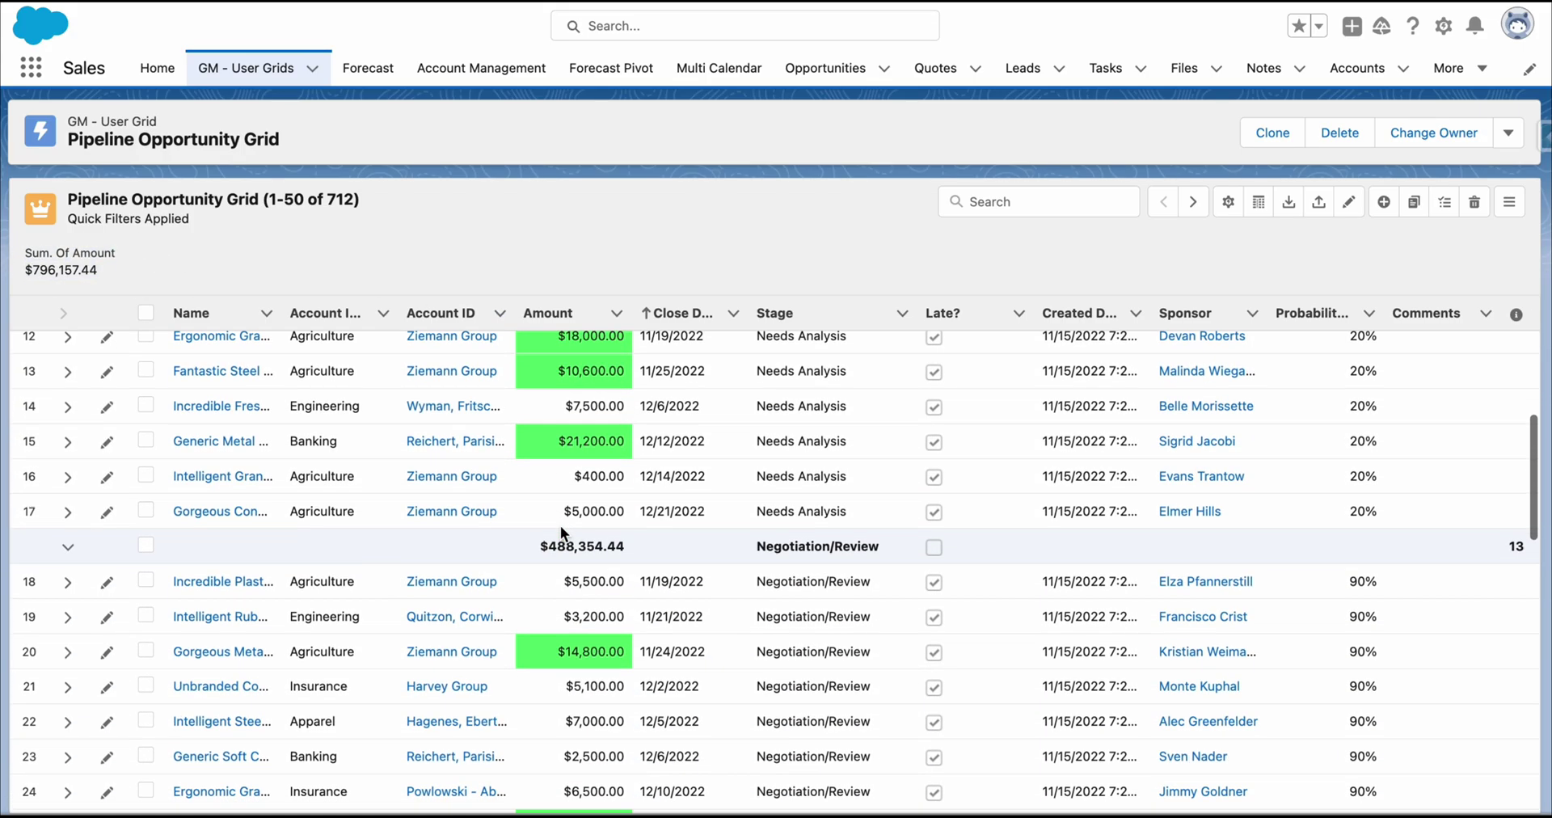
{"action": "scroll", "coordinate": [560, 532], "scroll_direction": "up", "scroll_amount": 6}
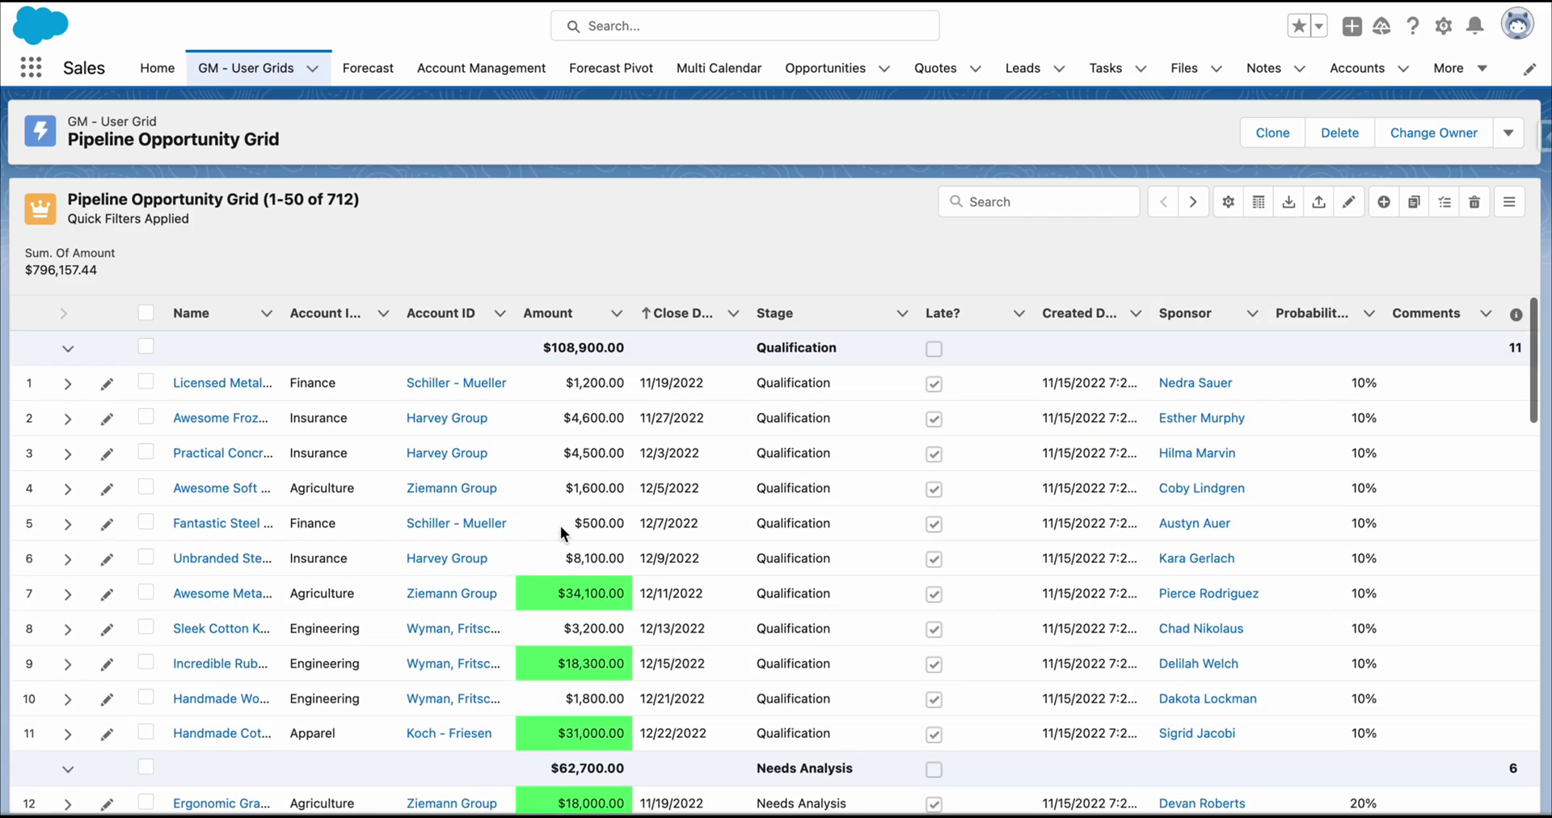
- Search the grid for "sleek cotton" and clear the search
{"action": "left_click", "coordinate": [1008, 206]}
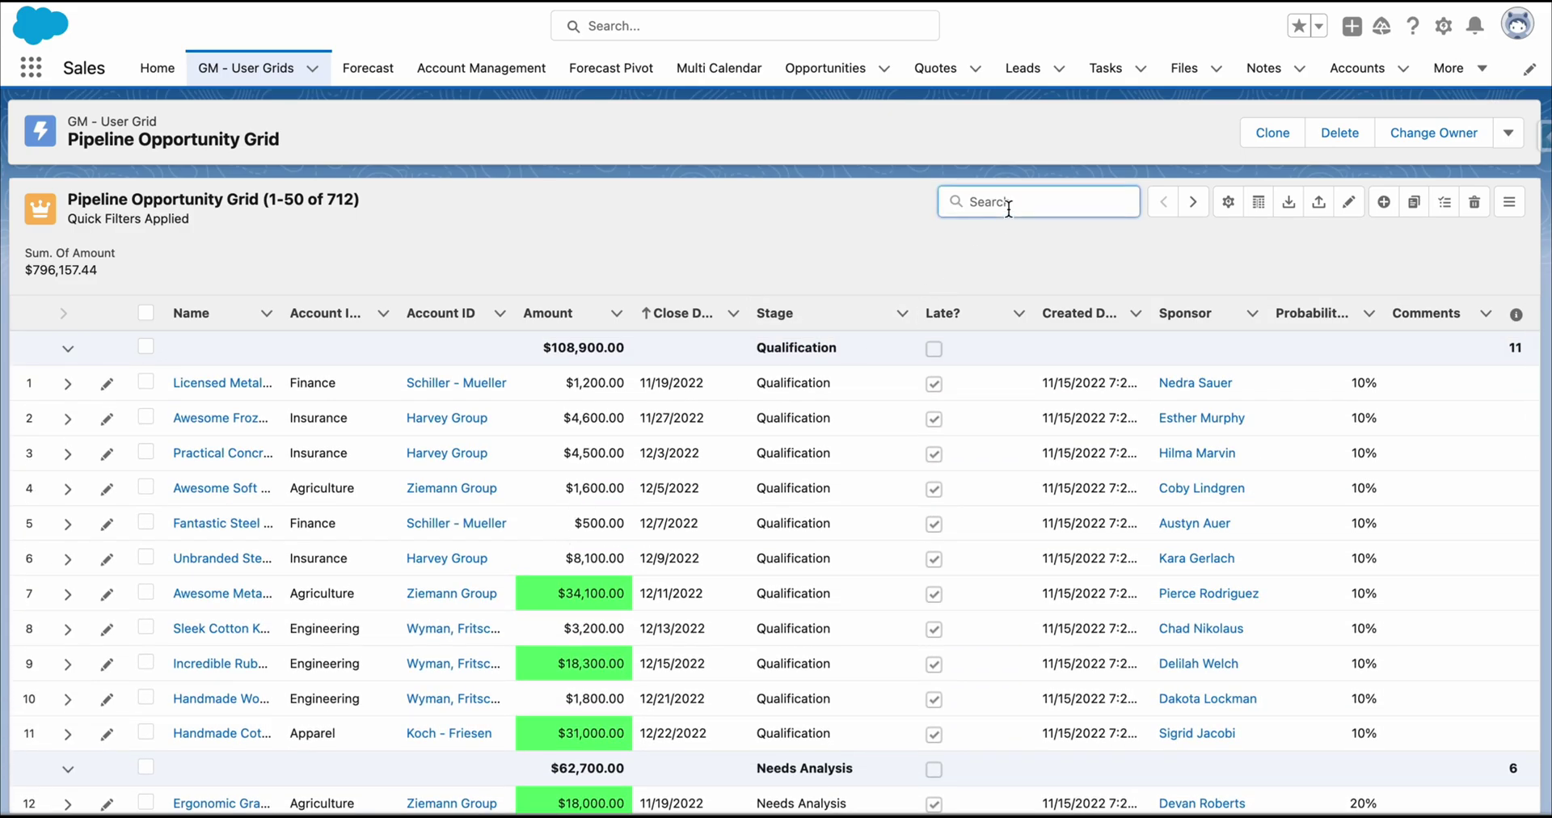
{"action": "type", "text": "sleek cotton"}
{"action": "key", "text": "Return"}
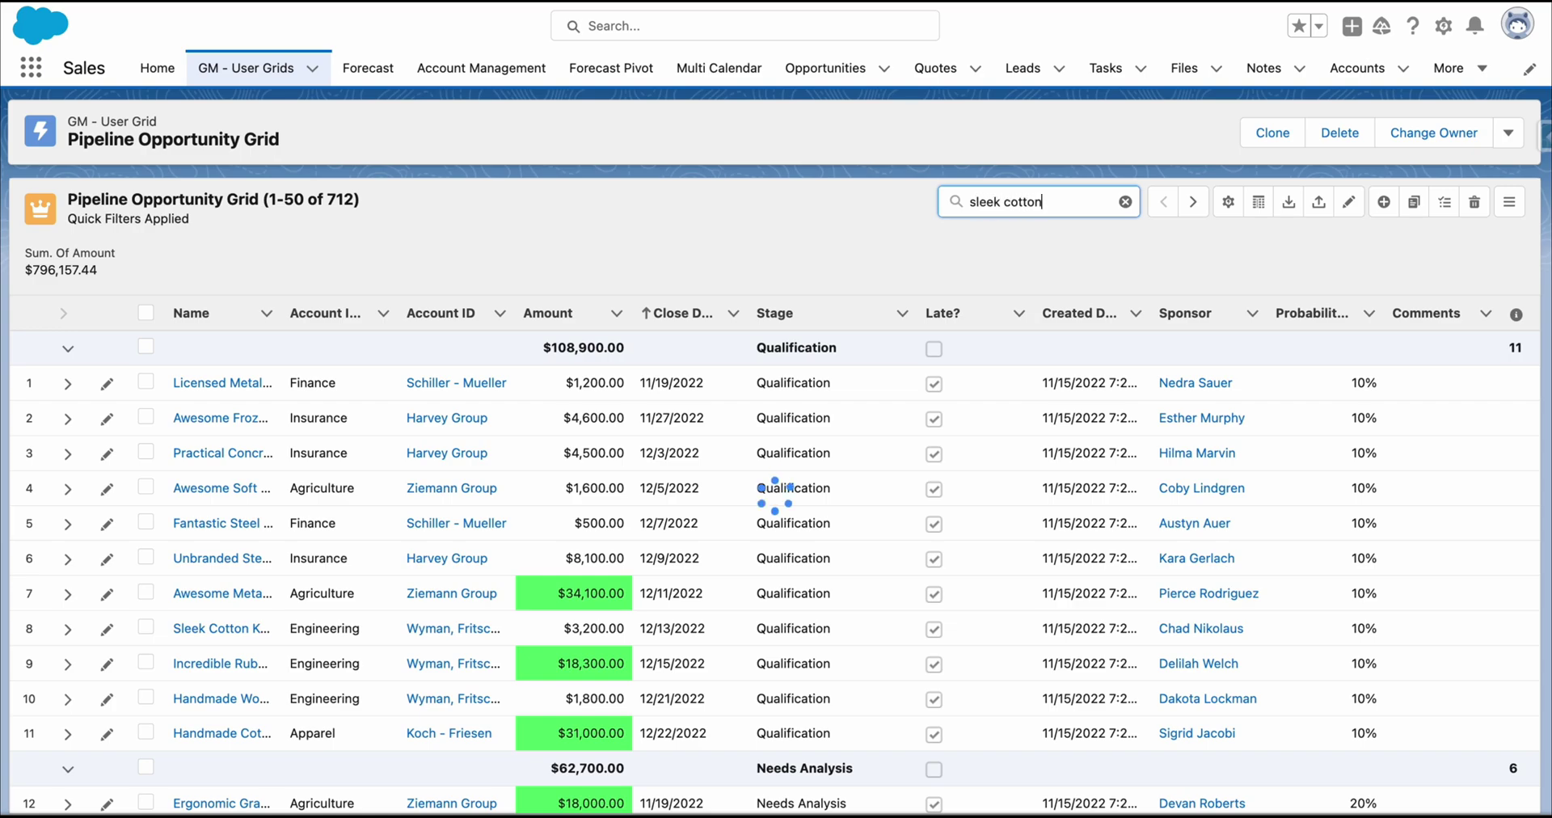
{"action": "left_click", "coordinate": [1124, 202]}
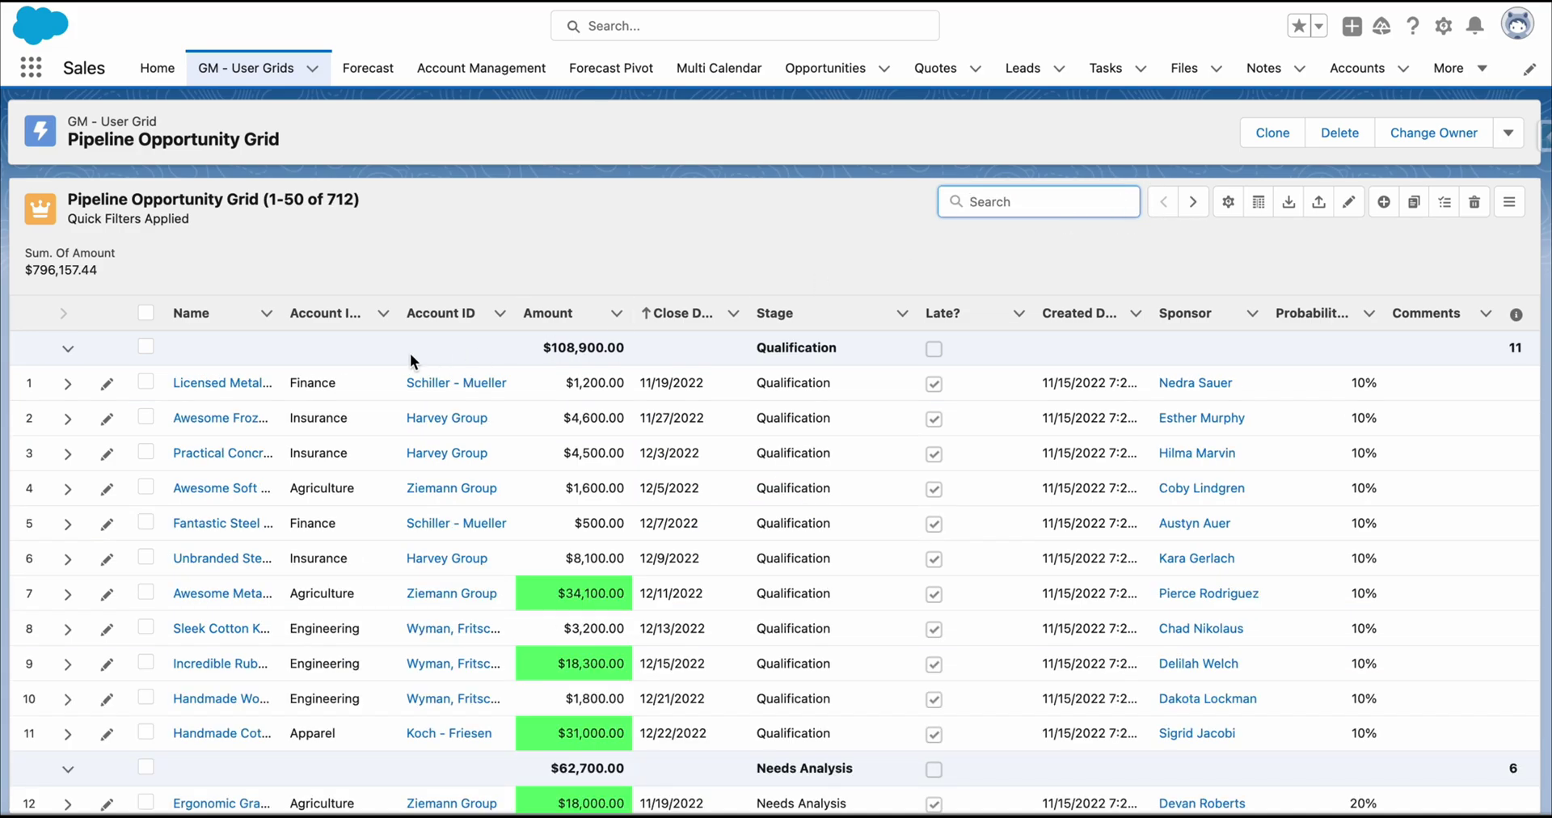
- Expand the record details of the Awesome Frozen Soap opportunity in the Qualification group
{"action": "left_click", "coordinate": [67, 419]}
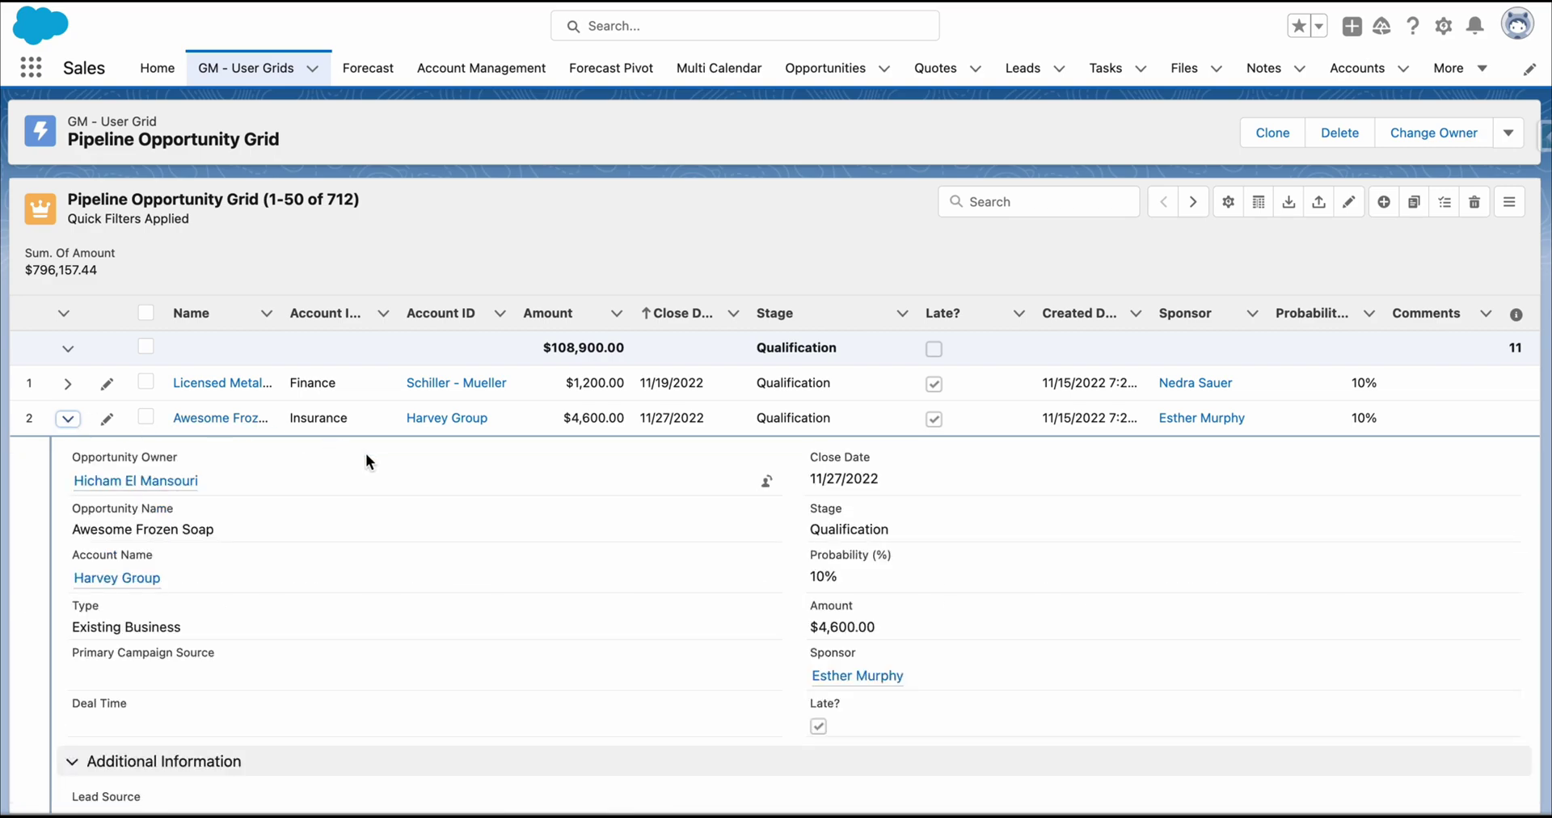
- Review the expanded record details of the Awesome Frozen Soap opportunity and collapse them
{"action": "scroll", "coordinate": [372, 485], "scroll_direction": "down", "scroll_amount": 2}
{"action": "scroll", "coordinate": [384, 518], "scroll_direction": "down", "scroll_amount": 4}
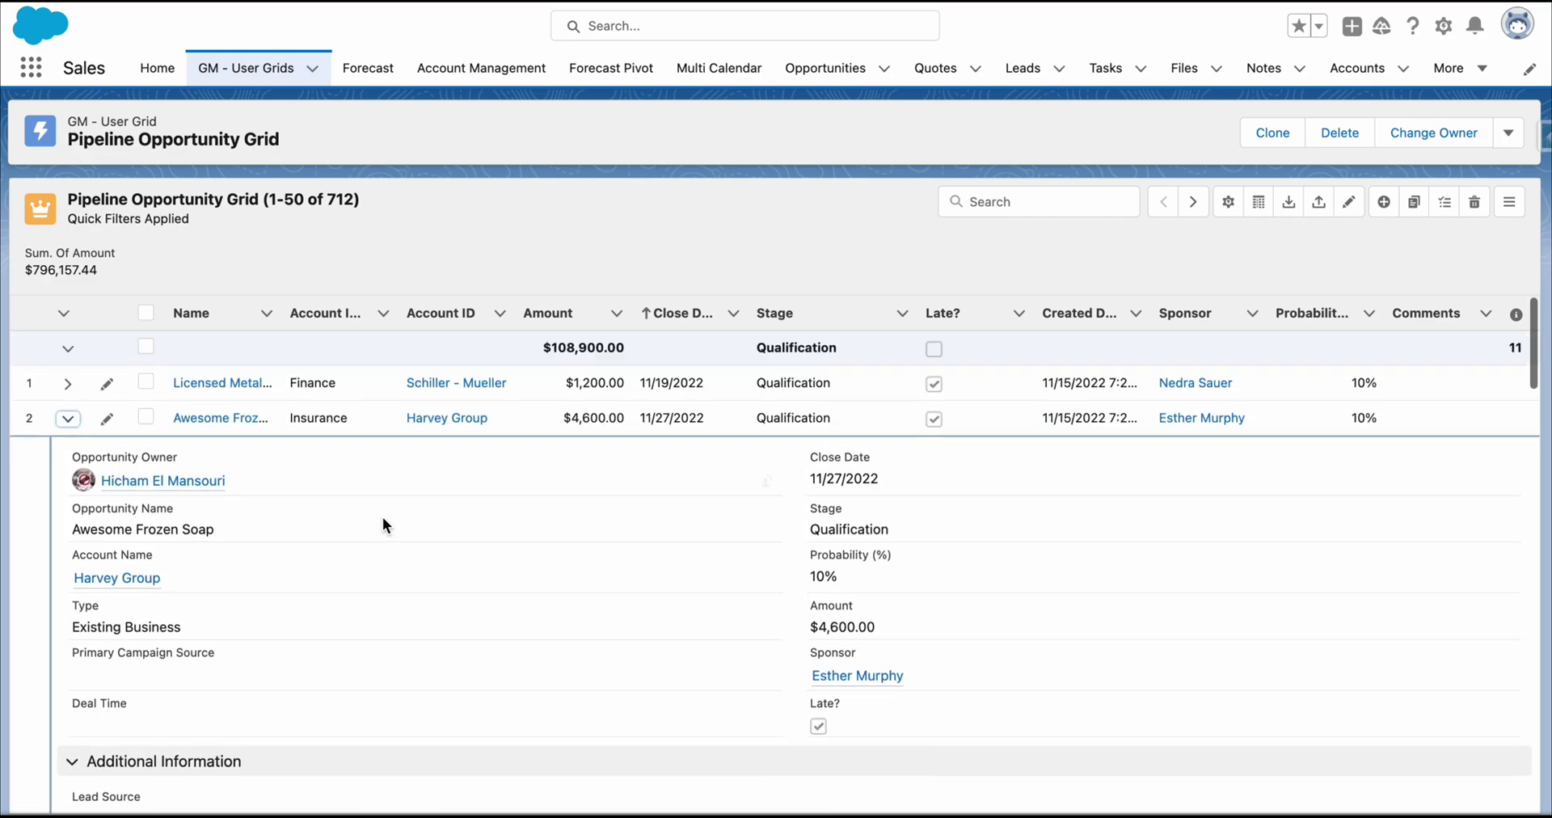
{"action": "left_click", "coordinate": [68, 418]}
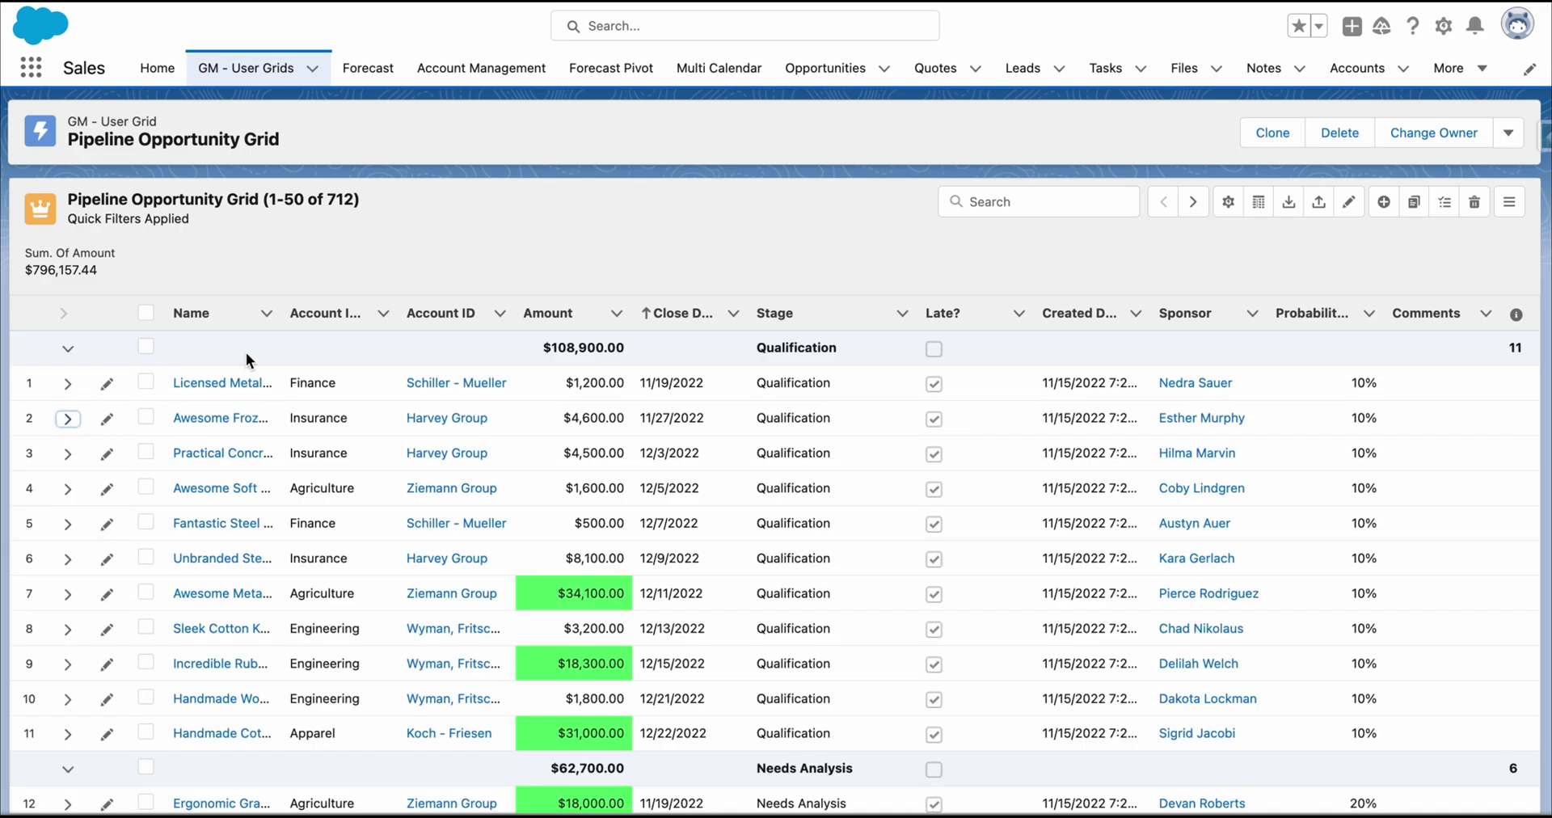
- Select the Opportunity Products user grid as an inline component in the grid's configuration
{"action": "left_click", "coordinate": [1227, 204]}
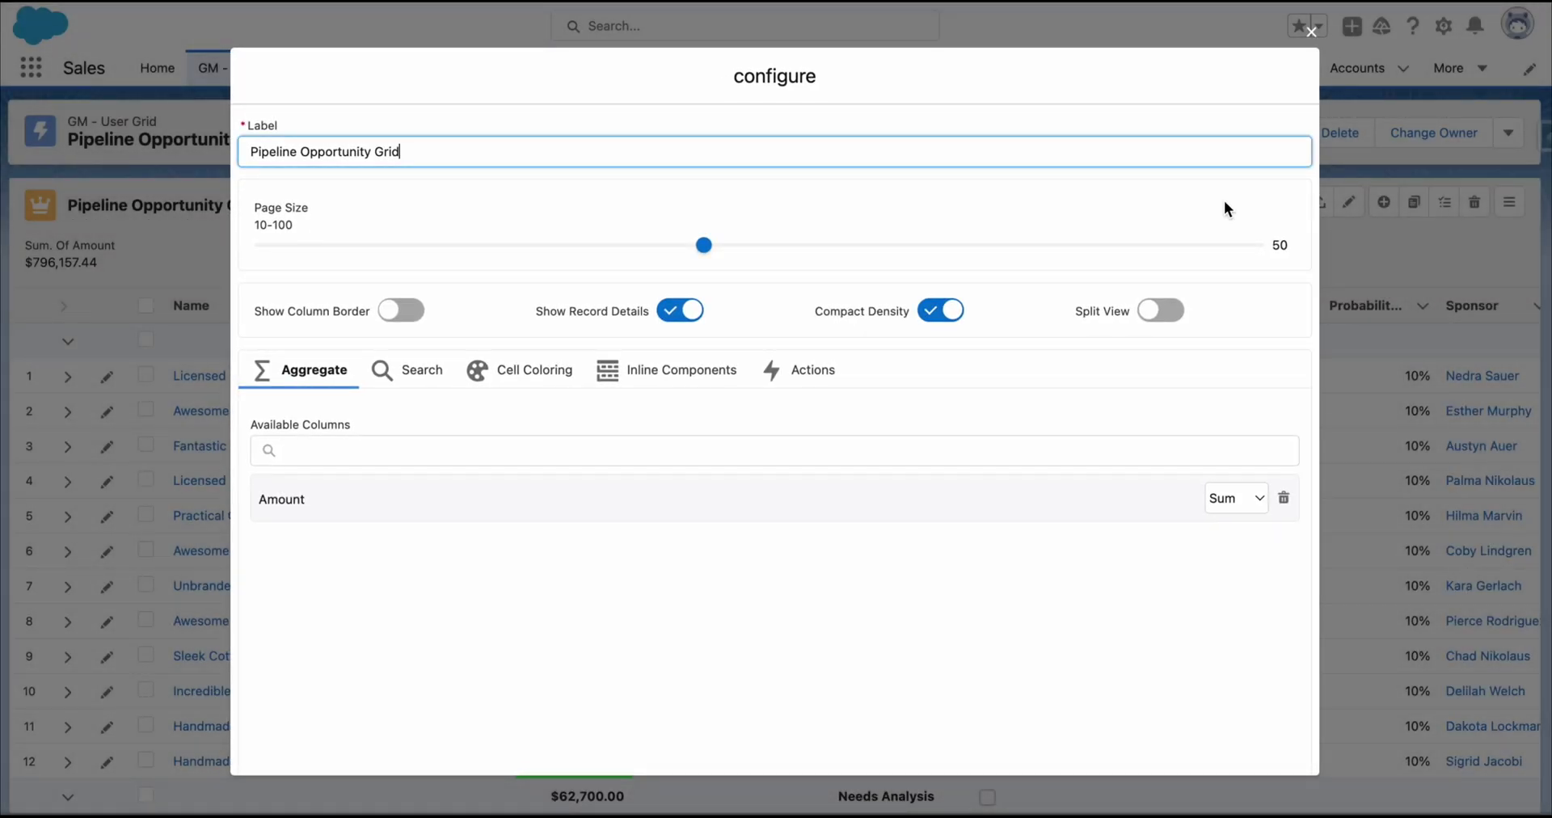
{"action": "left_click", "coordinate": [663, 383]}
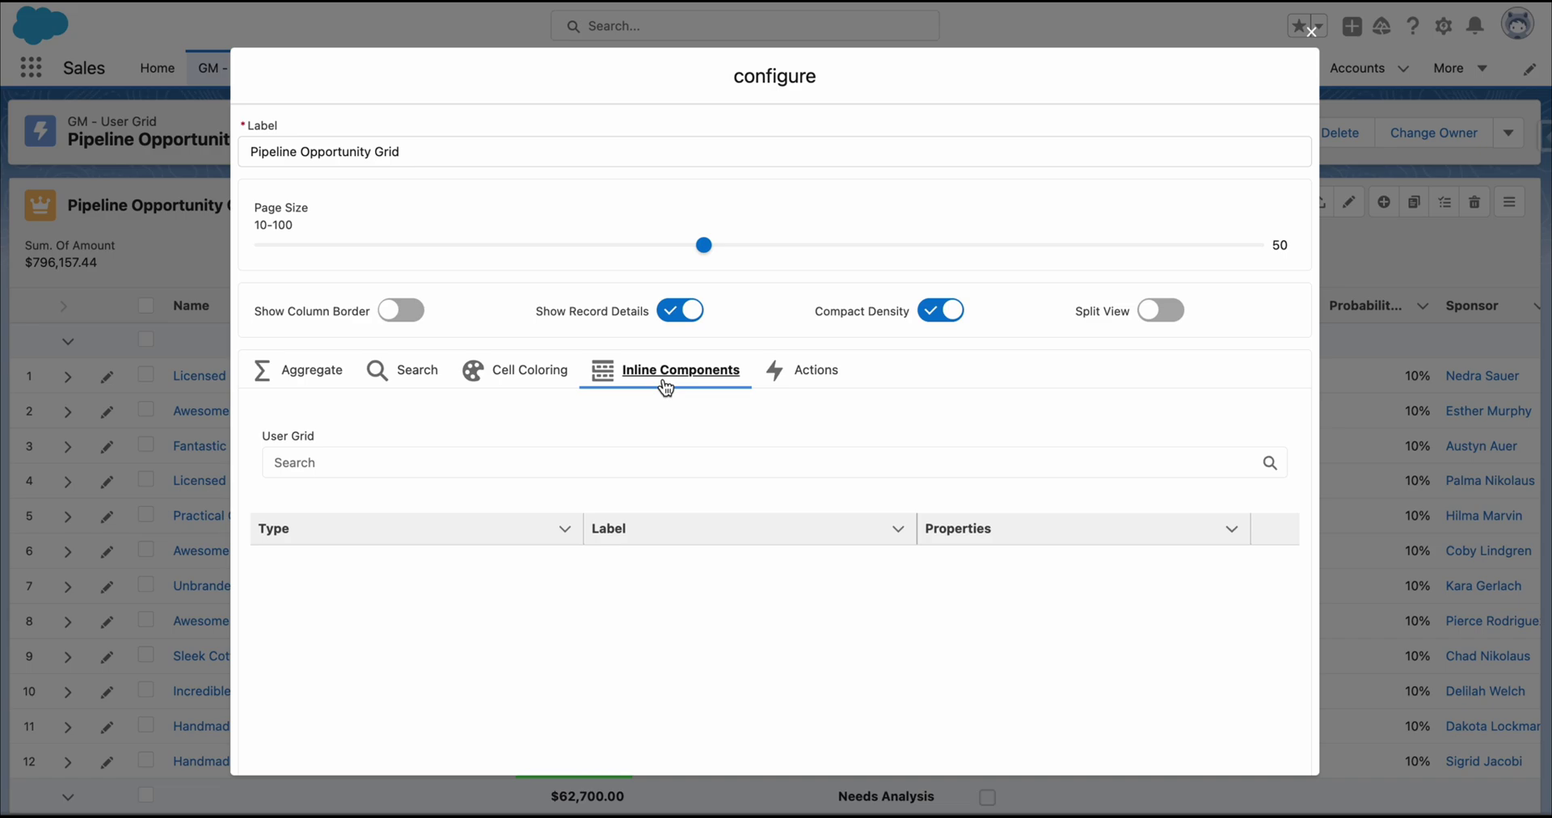
{"action": "left_click", "coordinate": [540, 453]}
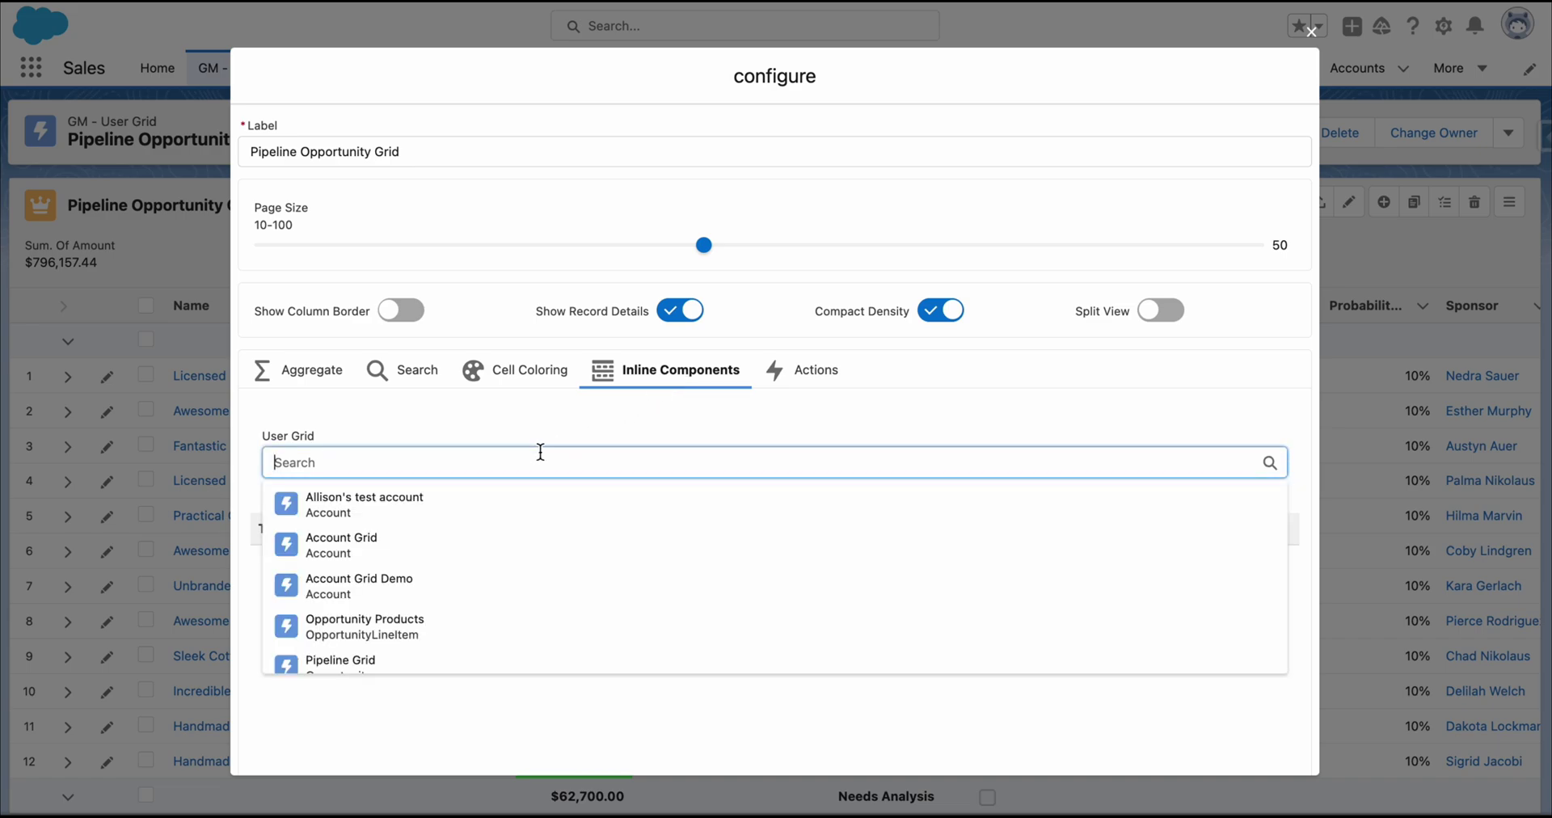
{"action": "left_click", "coordinate": [525, 639]}
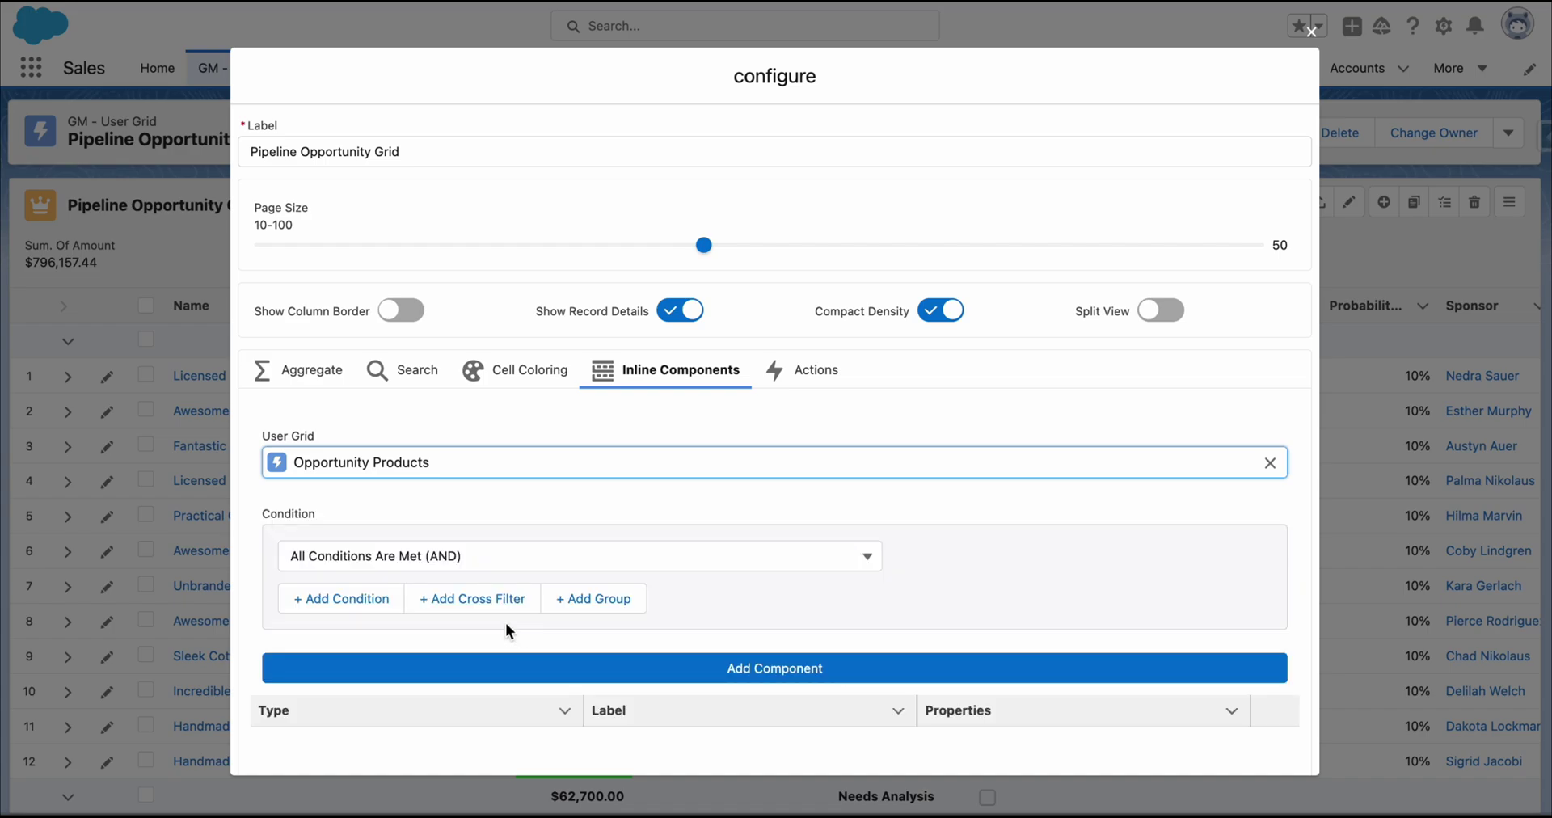
- Add the inline component with the condition Opportunity ID Equal $recordId and save the grid configuration
{"action": "left_click", "coordinate": [331, 598]}
{"action": "left_click", "coordinate": [373, 598]}
{"action": "scroll", "coordinate": [380, 526], "scroll_direction": "down", "scroll_amount": 3}
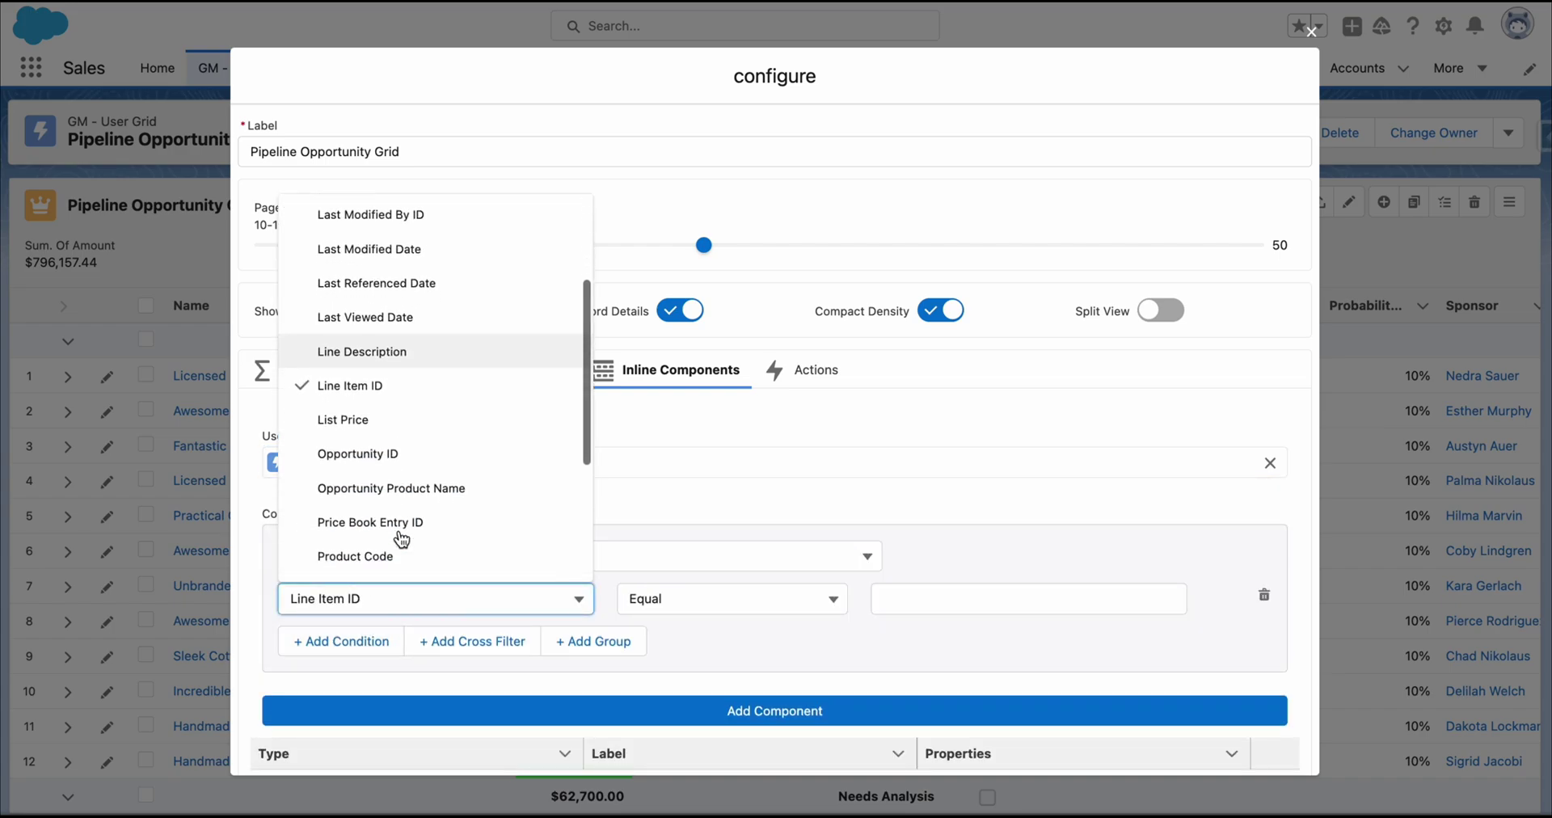
{"action": "left_click", "coordinate": [388, 450]}
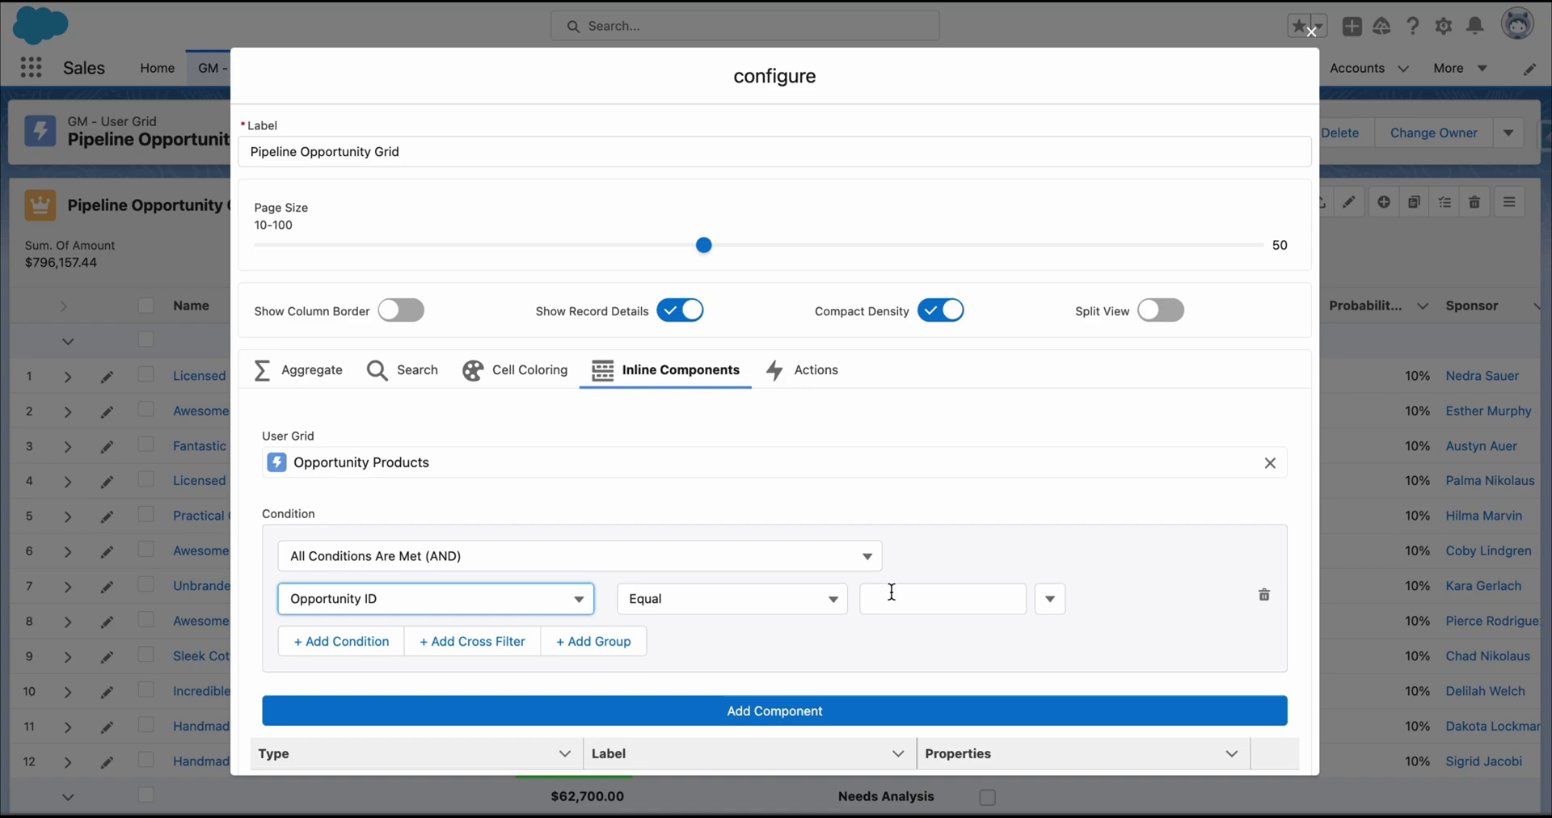
{"action": "left_click", "coordinate": [1050, 598]}
{"action": "left_click", "coordinate": [1040, 629]}
{"action": "scroll", "coordinate": [1040, 632], "scroll_direction": "down", "scroll_amount": 1}
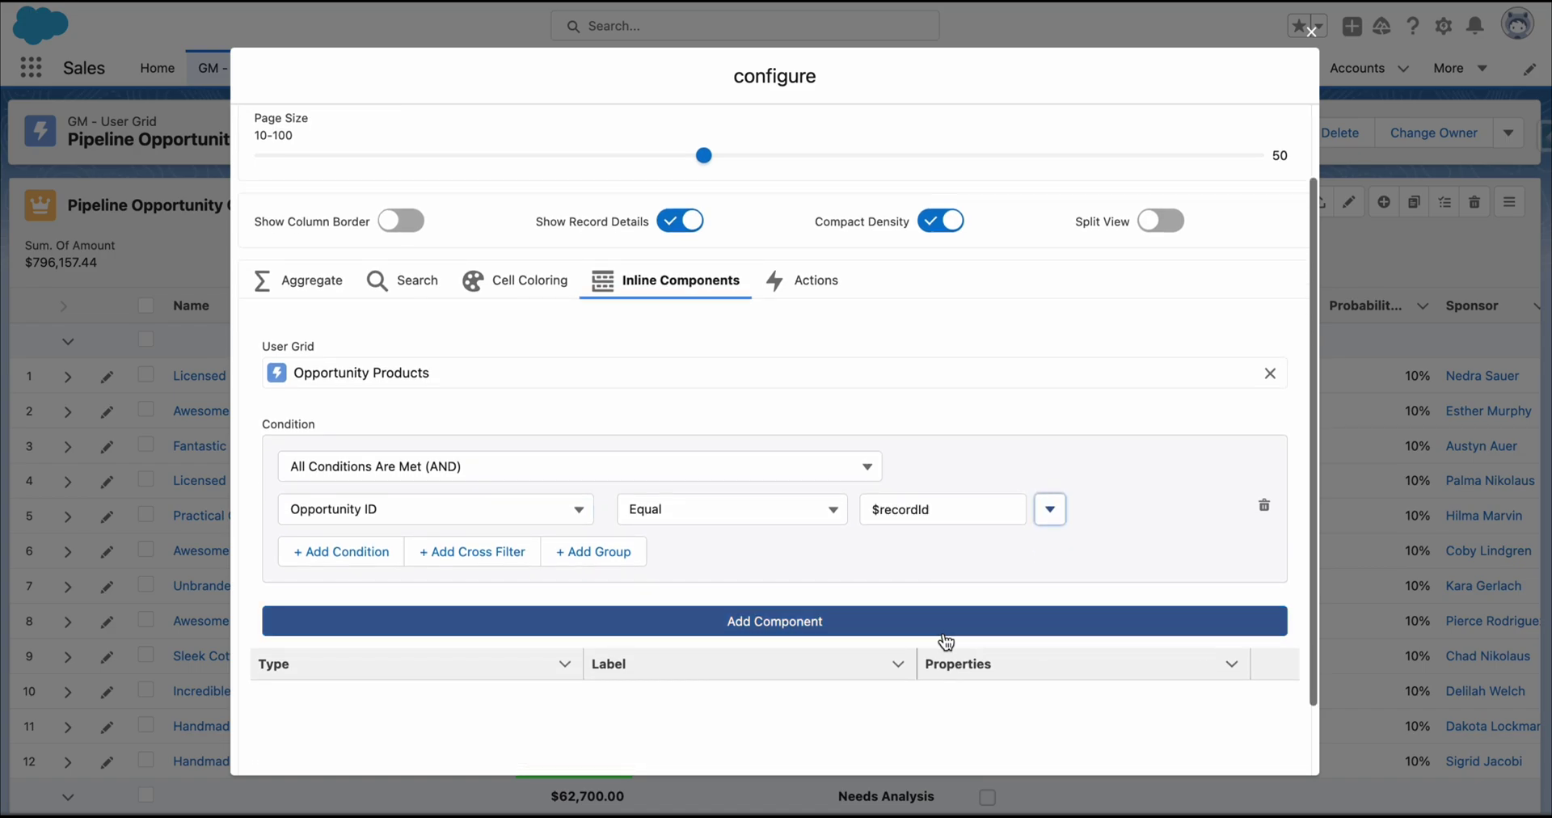
{"action": "left_click", "coordinate": [838, 629]}
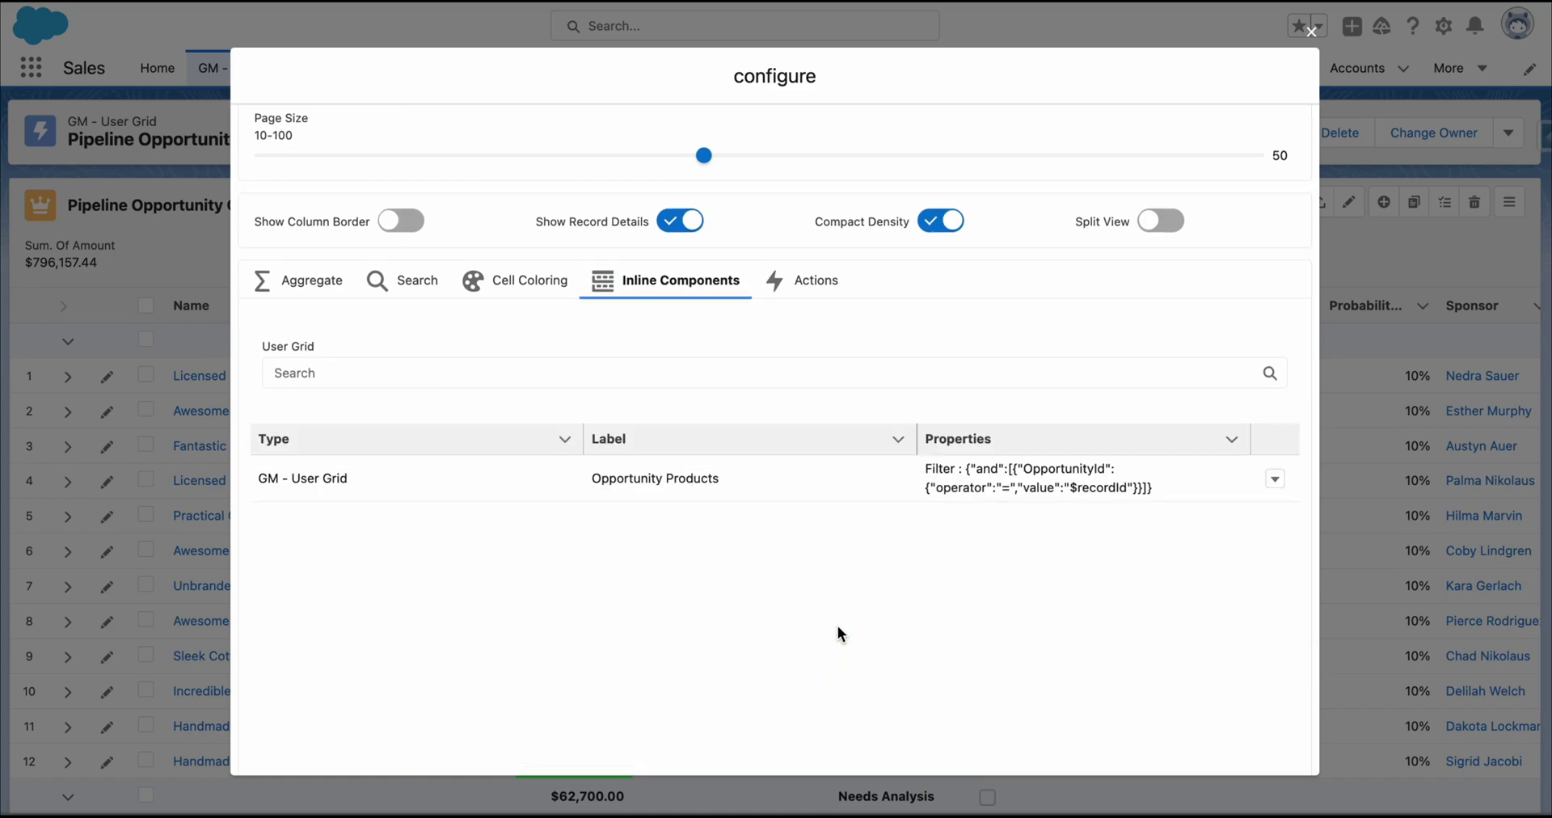
{"action": "scroll", "coordinate": [838, 625], "scroll_direction": "down", "scroll_amount": 2}
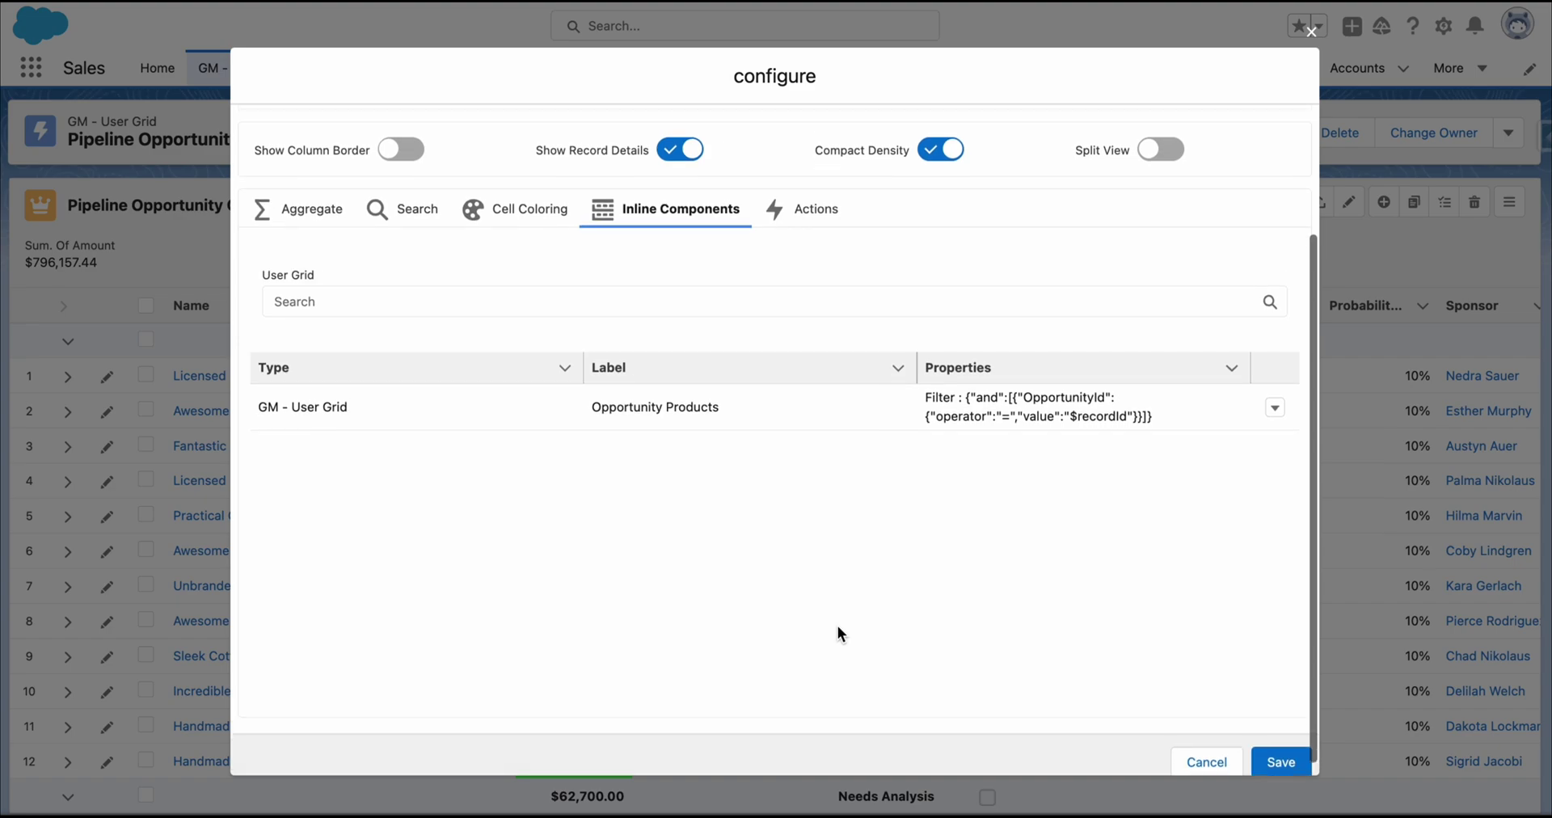
{"action": "left_click", "coordinate": [1282, 750]}
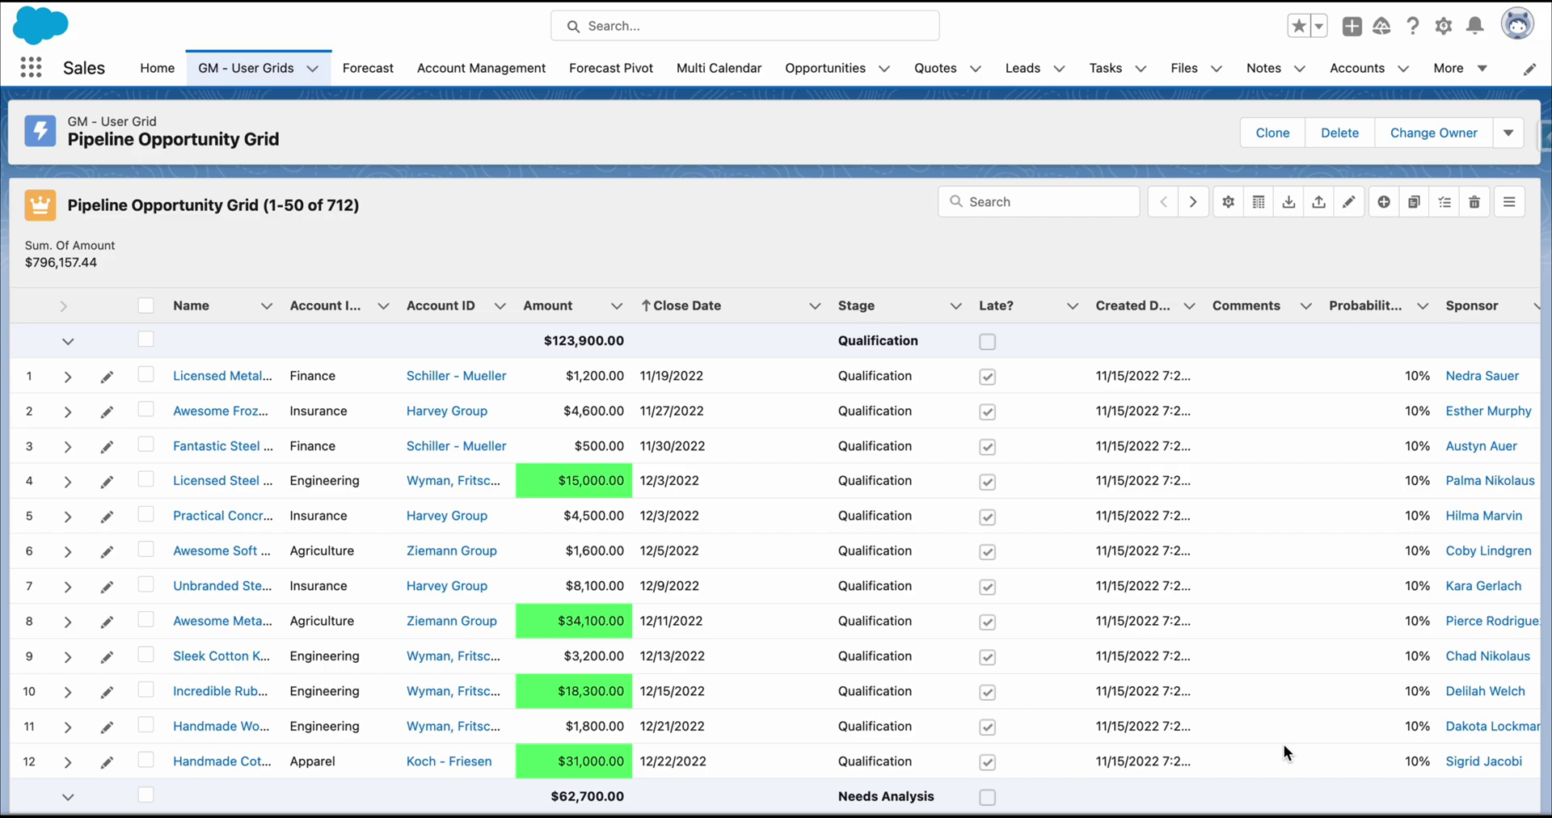
- Examine the expanded Licensed Metal Car record and its inline Opportunity Products grid, including its edit mode, and collapse the record
{"action": "left_click", "coordinate": [69, 379]}
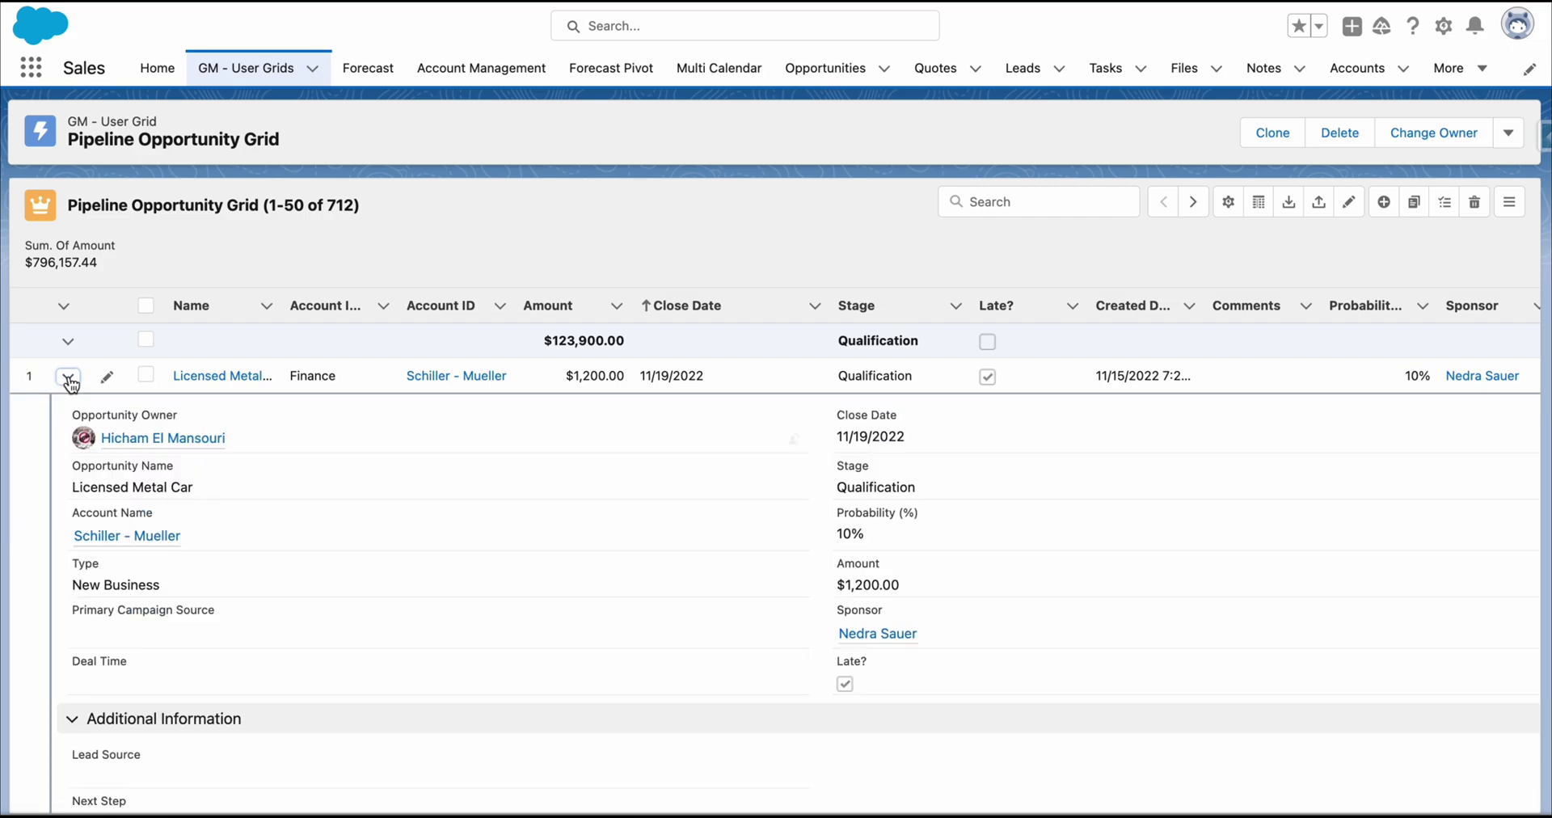
{"action": "scroll", "coordinate": [517, 532], "scroll_direction": "down", "scroll_amount": 10}
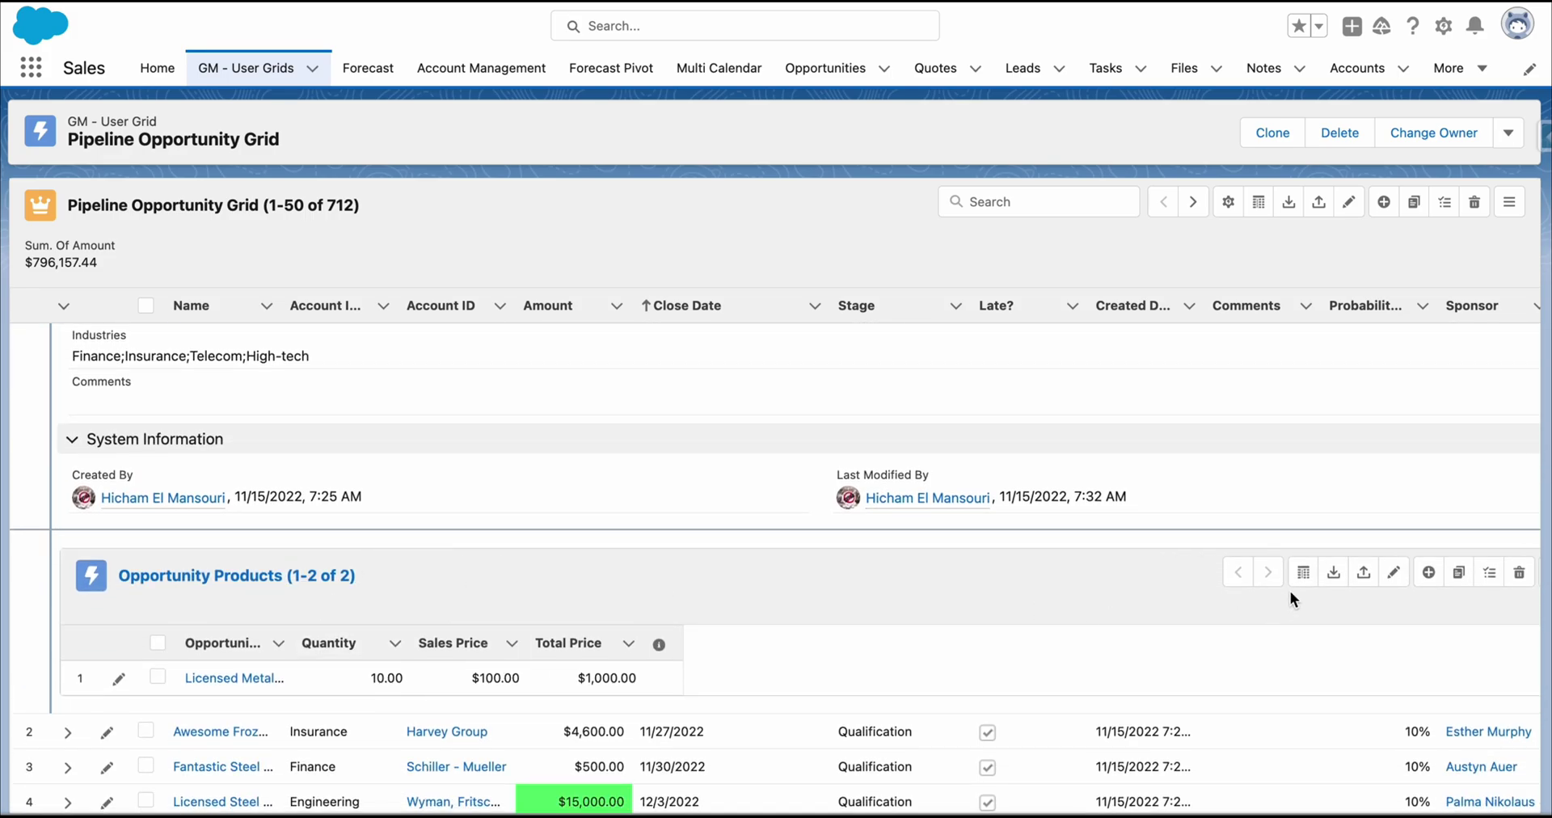
{"action": "left_click", "coordinate": [1392, 573]}
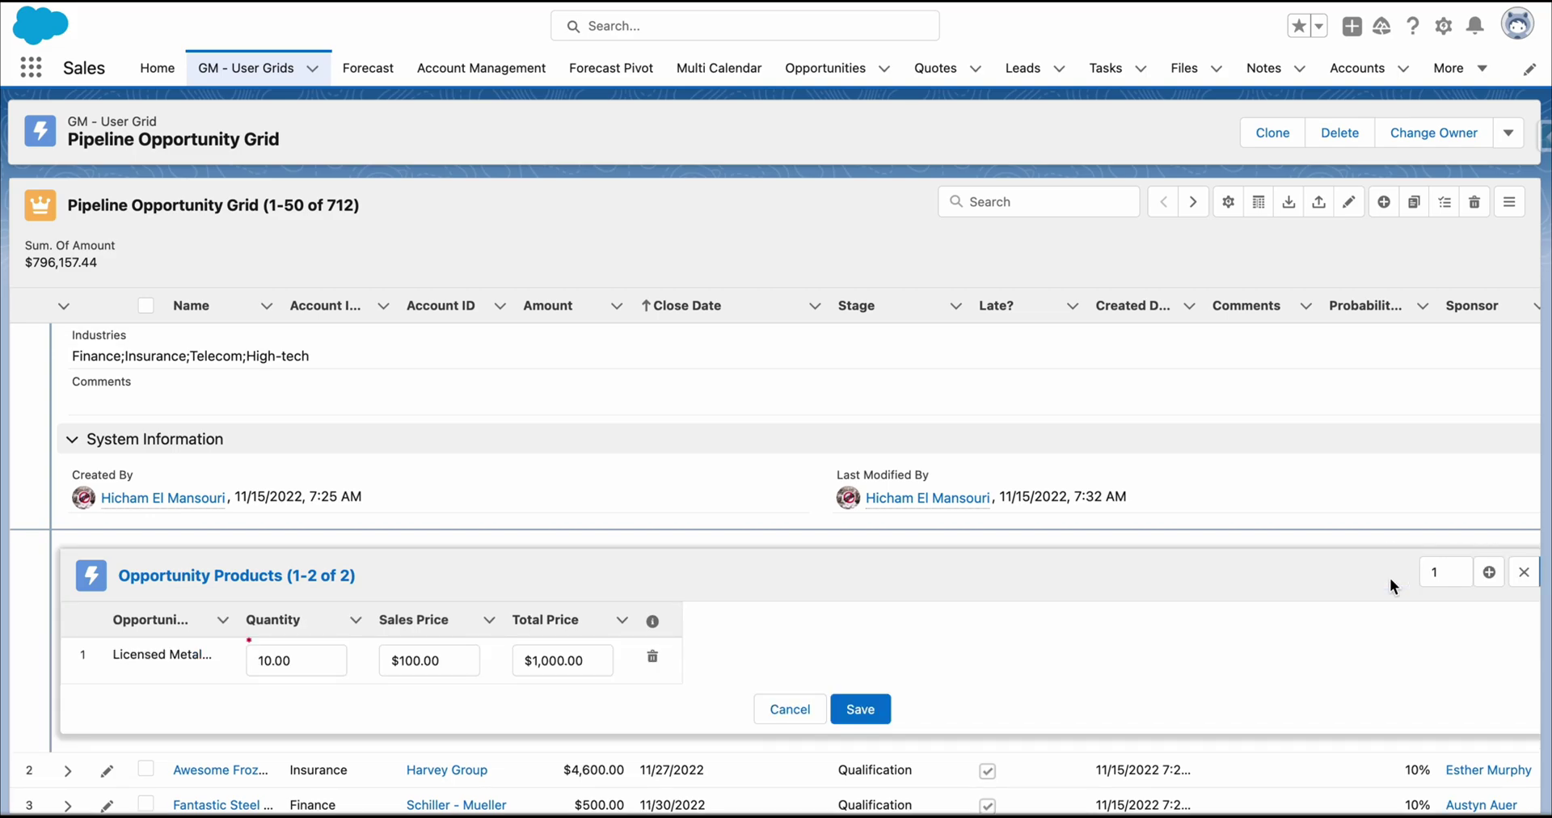
{"action": "left_click", "coordinate": [1530, 576]}
{"action": "left_click", "coordinate": [1524, 576]}
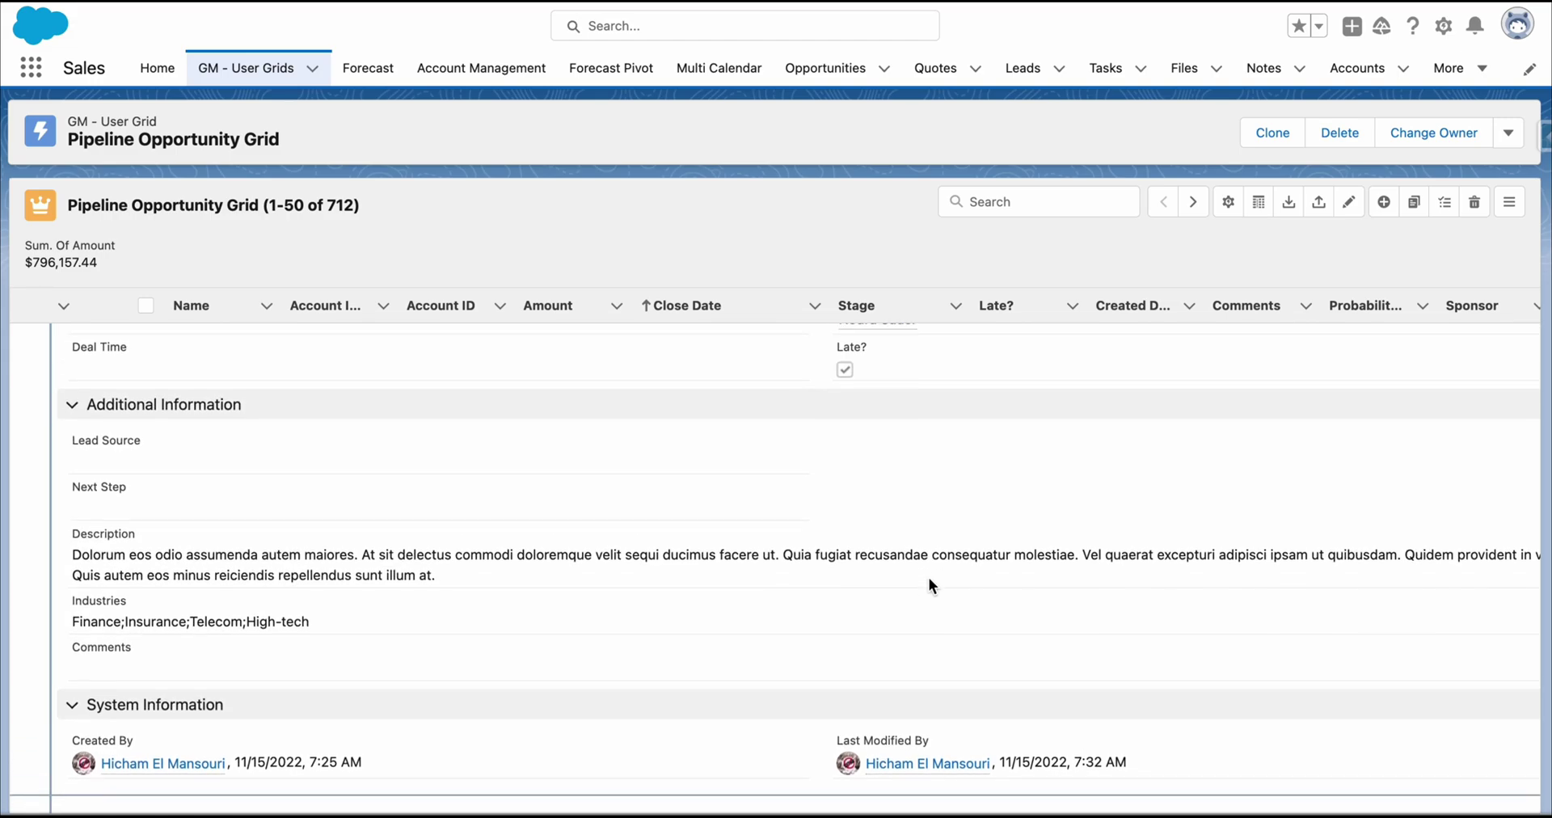
{"action": "scroll", "coordinate": [928, 577], "scroll_direction": "up", "scroll_amount": 4}
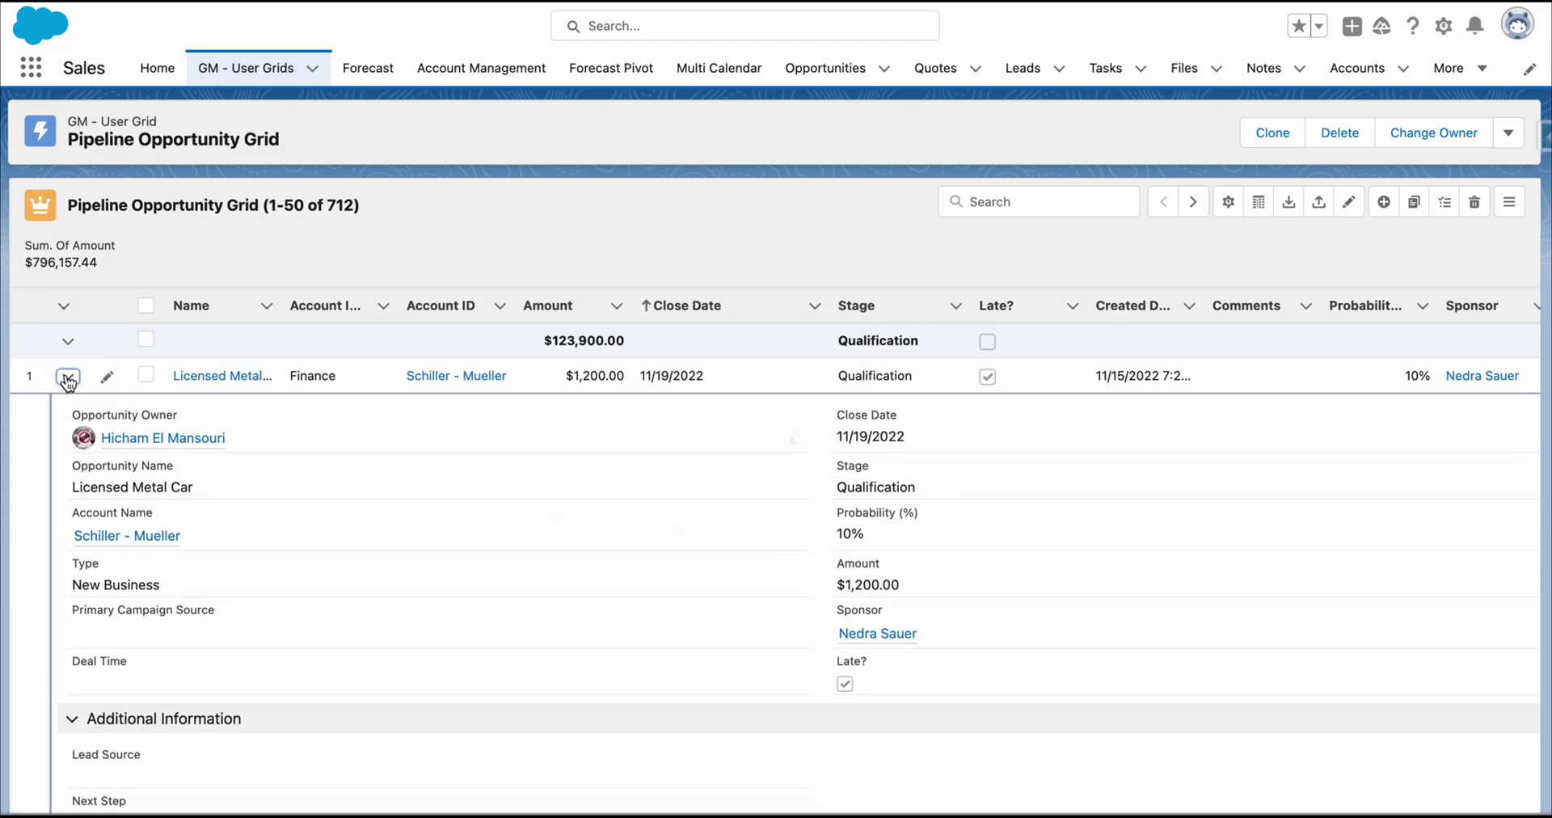
{"action": "left_click", "coordinate": [68, 378]}
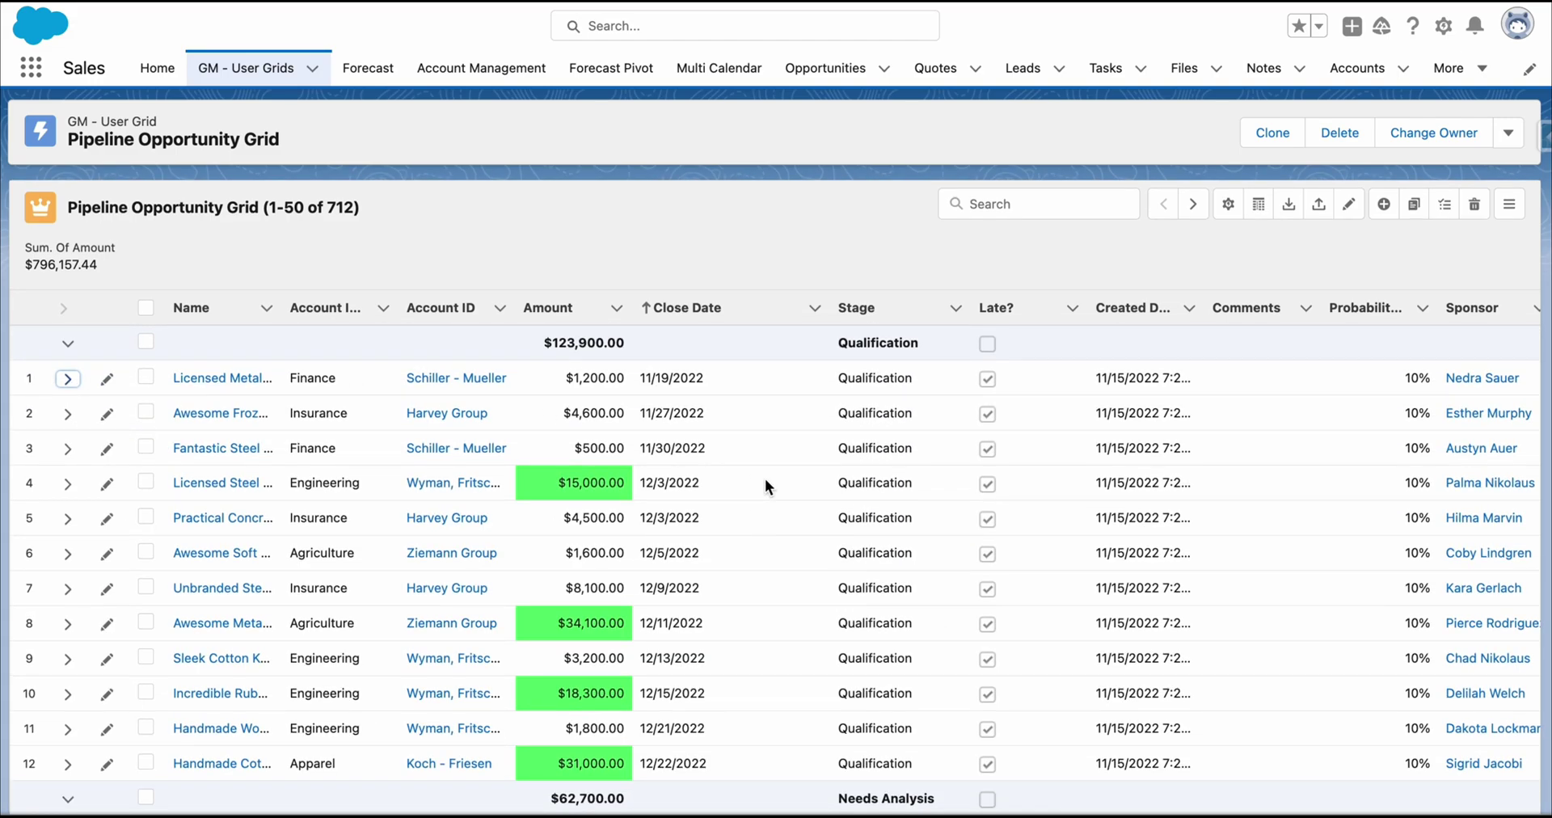
- Enable Split View in the grid configuration and save it
{"action": "left_click", "coordinate": [1229, 202]}
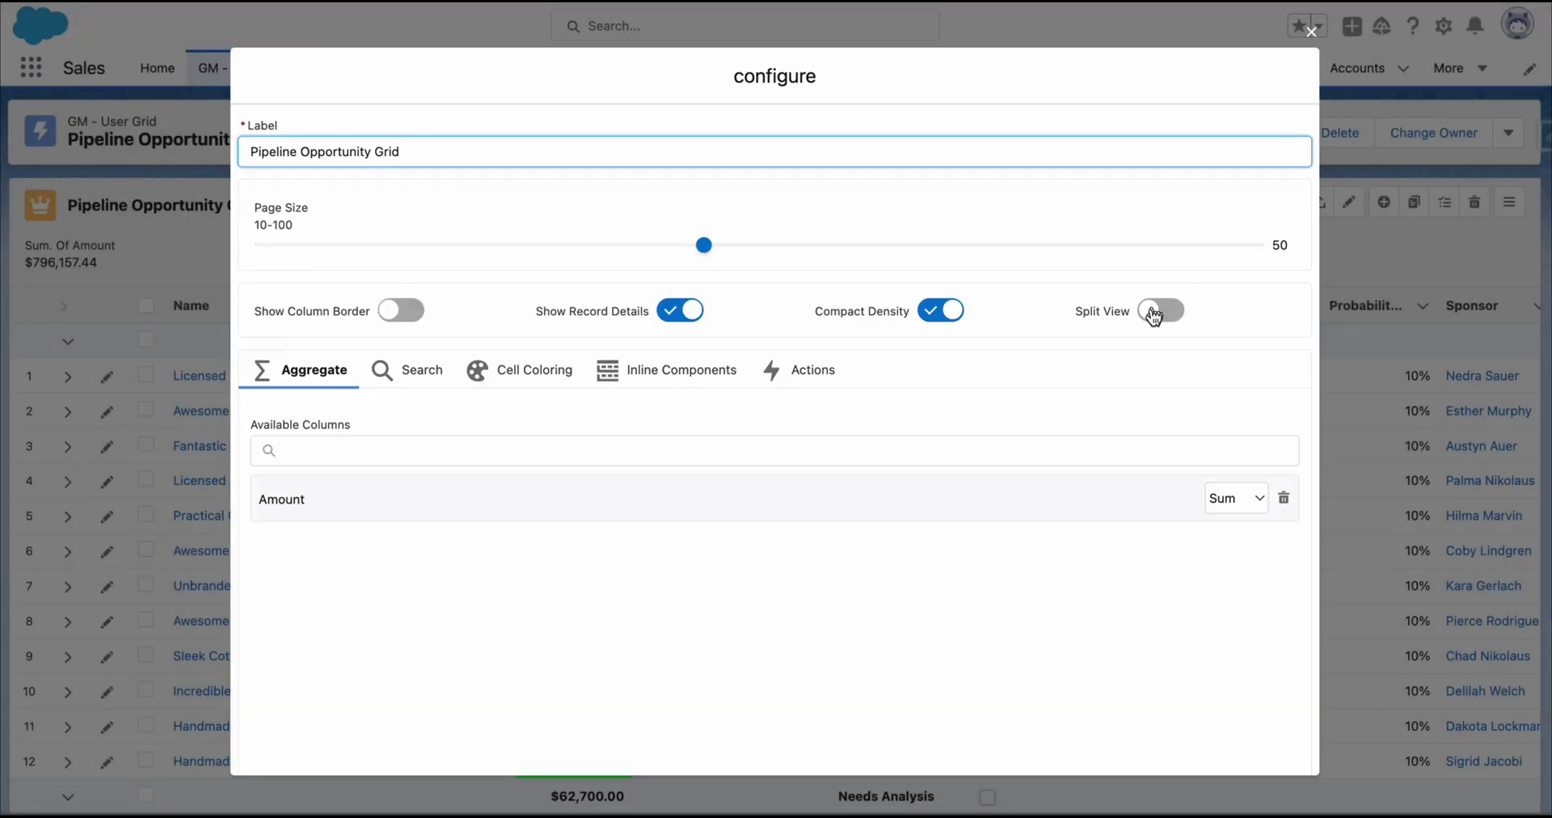
{"action": "left_click", "coordinate": [1151, 315]}
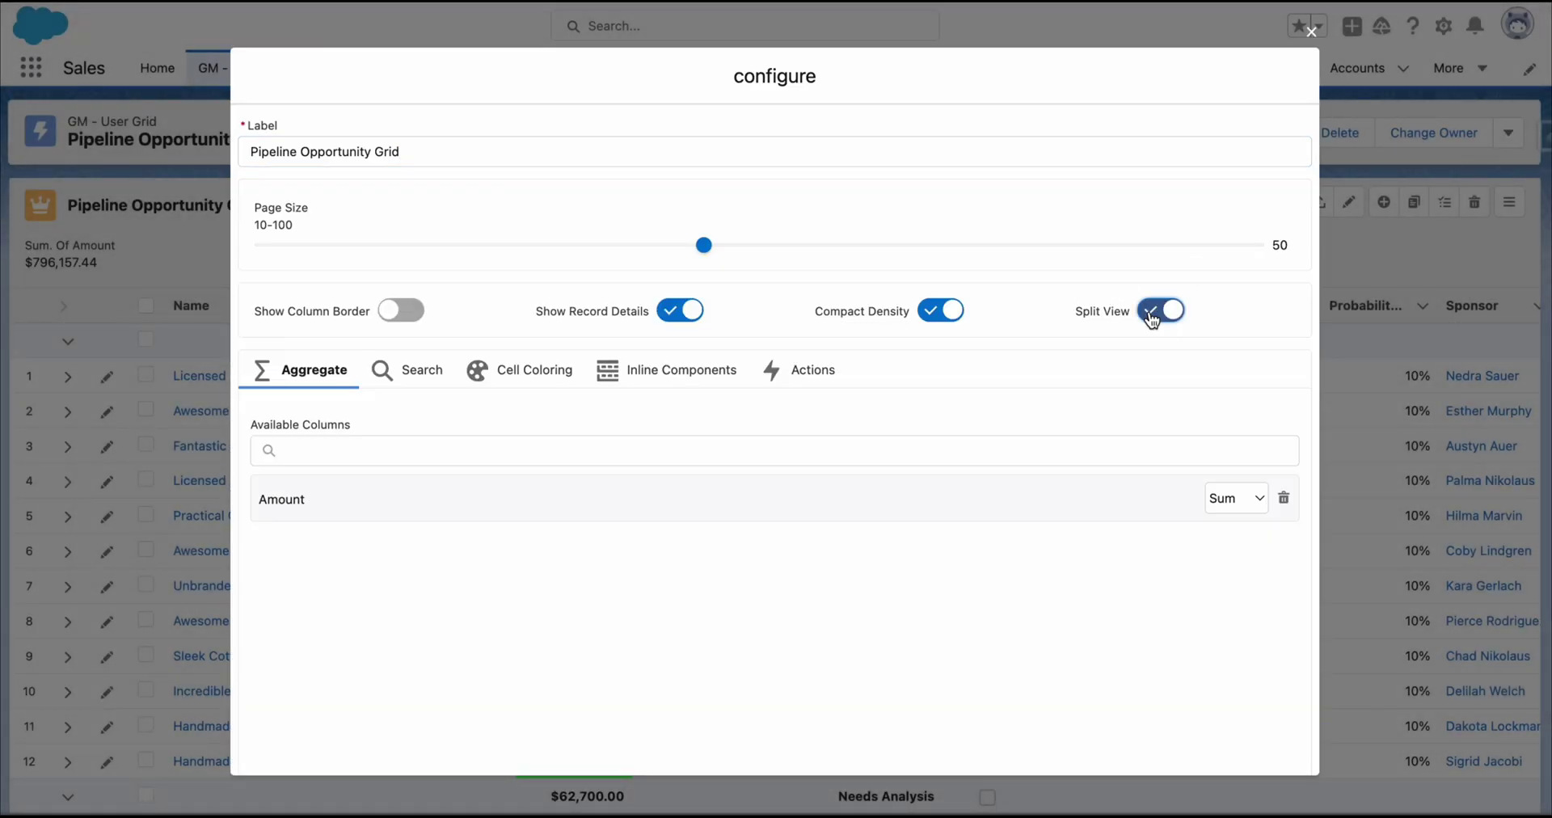
{"action": "scroll", "coordinate": [1121, 590], "scroll_direction": "down", "scroll_amount": 5}
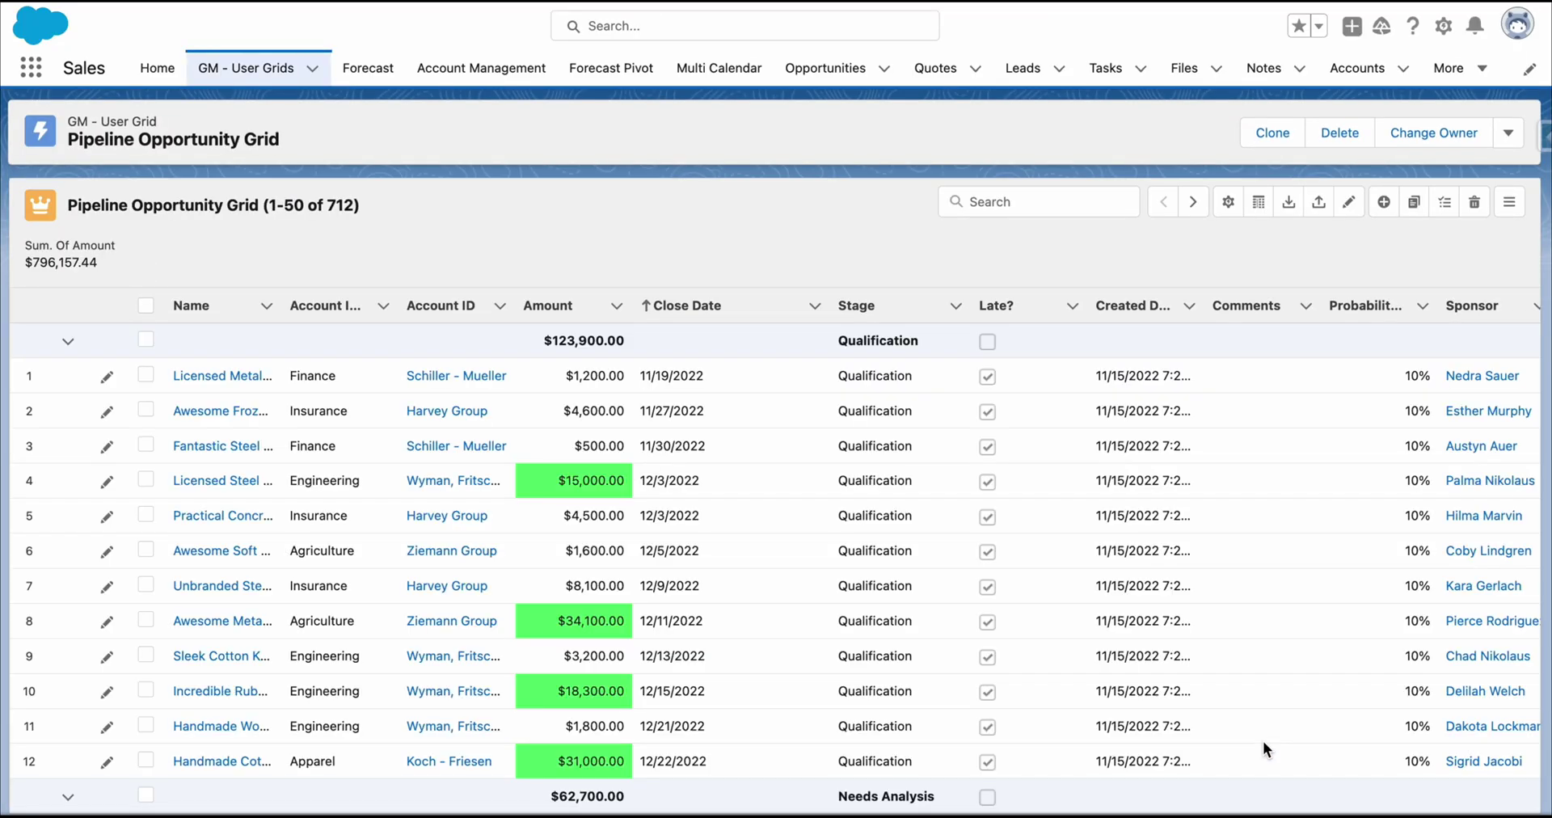
- Open the split view's details pane and narrow the grid so it ends at the Close Date column
{"action": "scroll", "coordinate": [1268, 628], "scroll_direction": "right", "scroll_amount": 2}
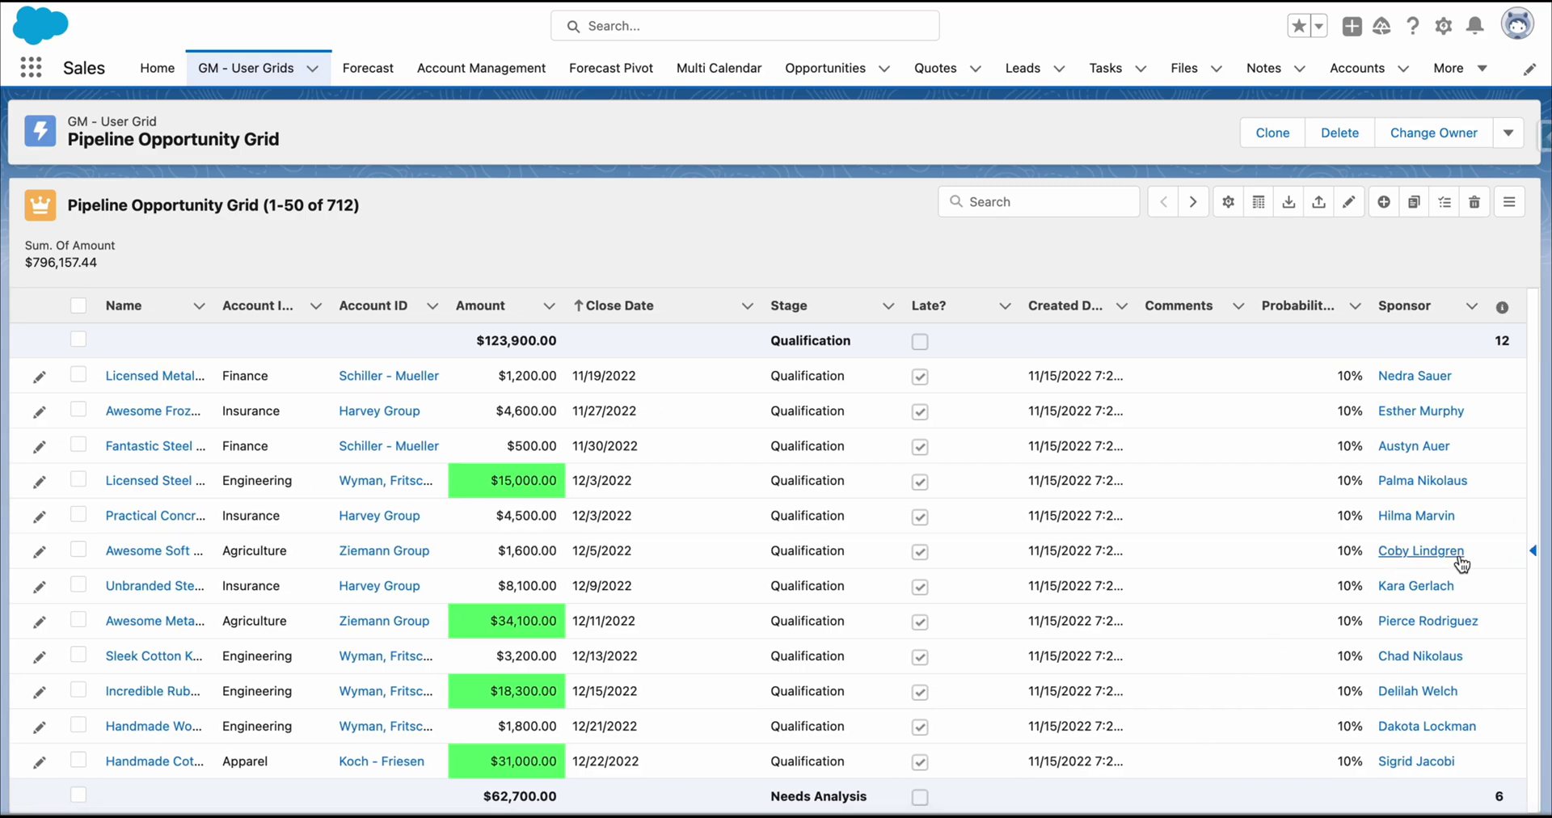
{"action": "left_click", "coordinate": [1534, 557]}
{"action": "left_click_drag", "start_coordinate": [781, 552], "coordinate": [722, 551]}
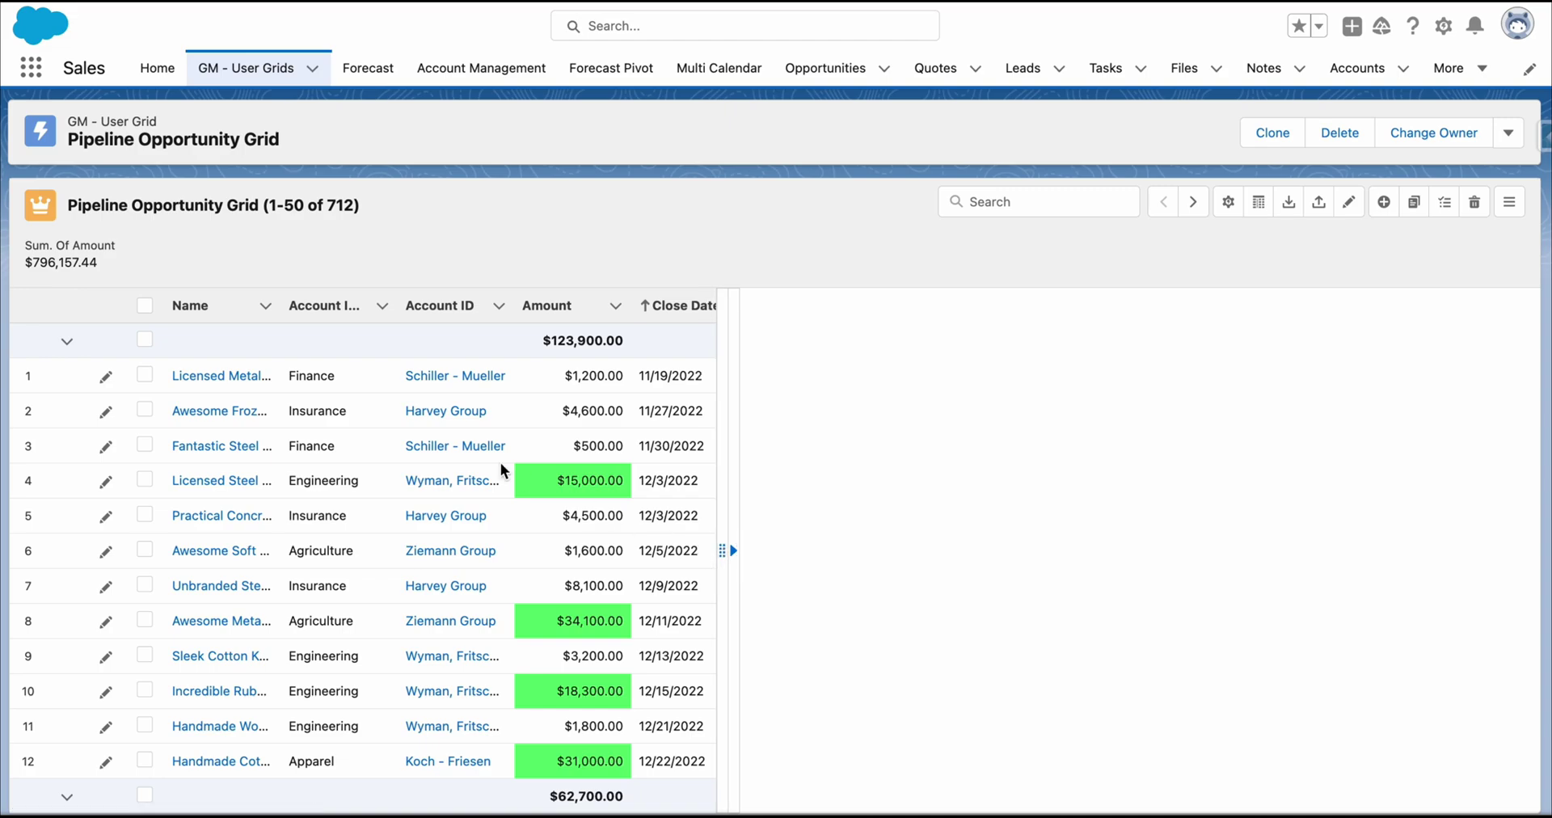
- Examine the details of the Licensed Metal Car and Awesome Frozen Soap opportunities in the split view, including the Licensed Metal Car's products
{"action": "left_click", "coordinate": [378, 378]}
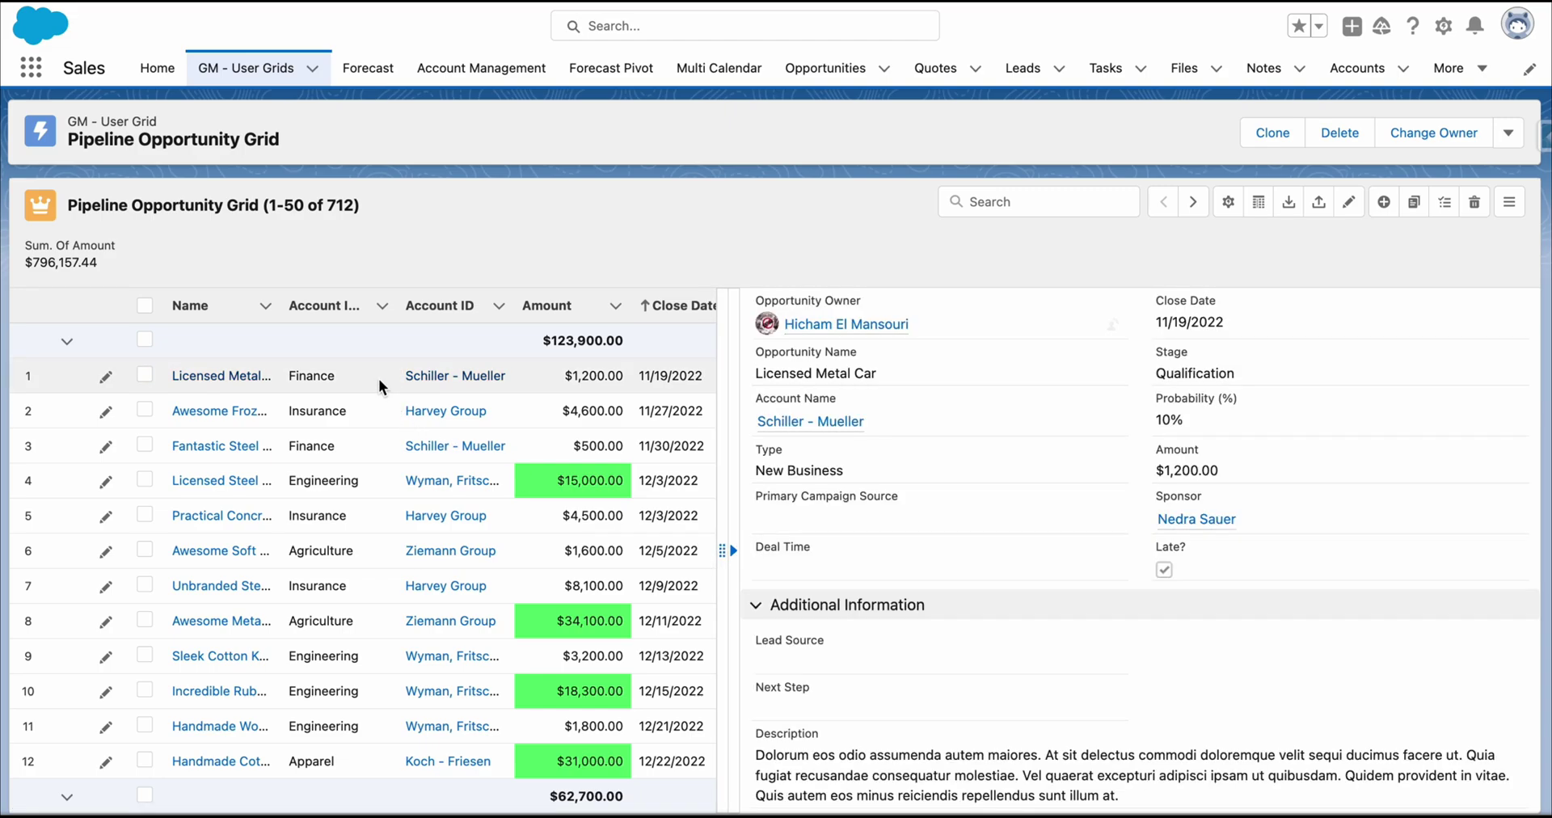
{"action": "scroll", "coordinate": [1015, 498], "scroll_direction": "down", "scroll_amount": 5}
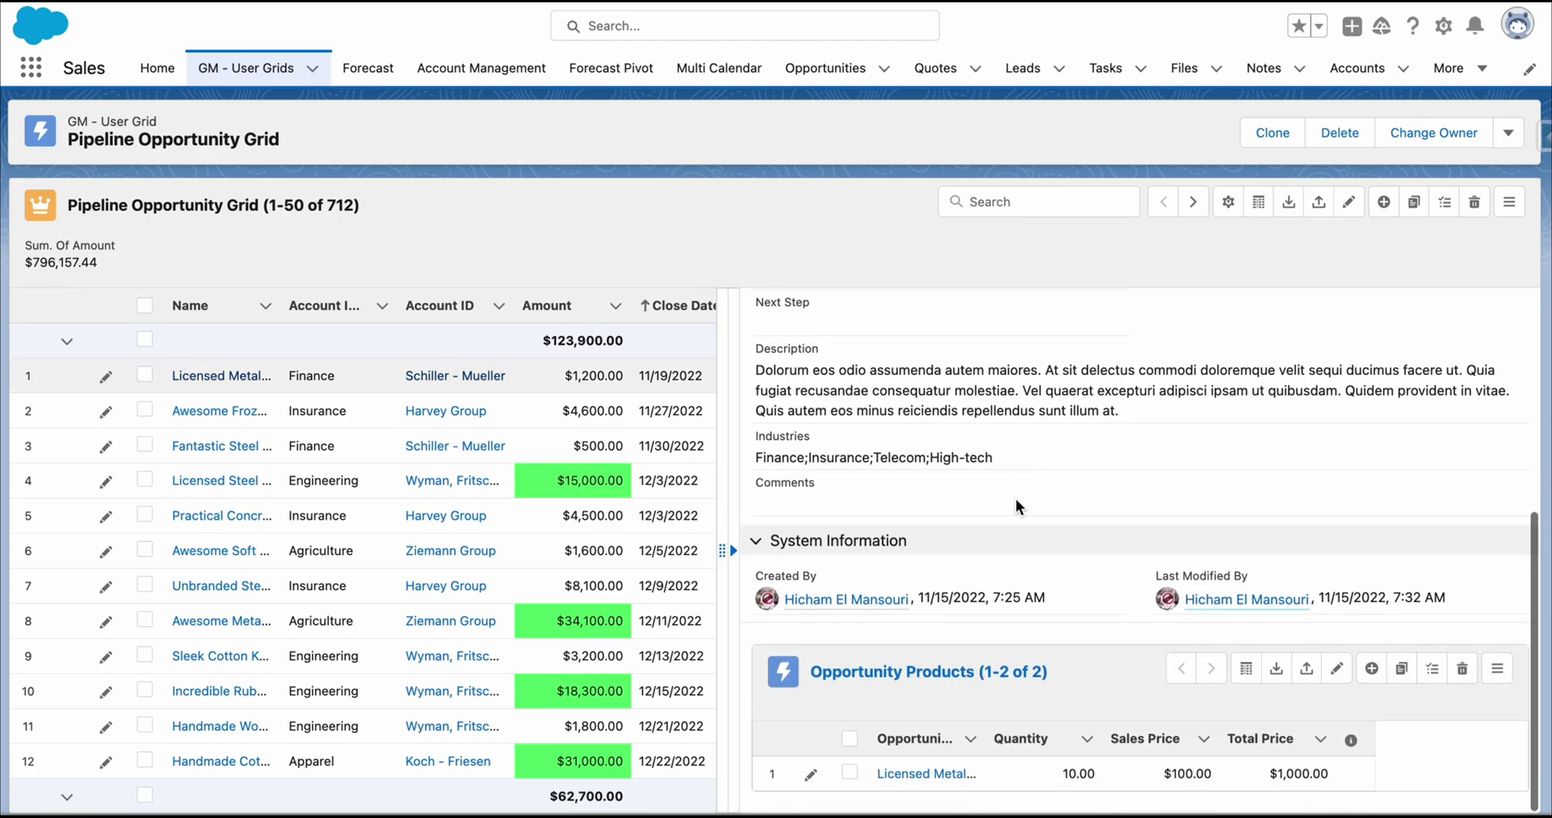
{"action": "scroll", "coordinate": [1068, 513], "scroll_direction": "up", "scroll_amount": 5}
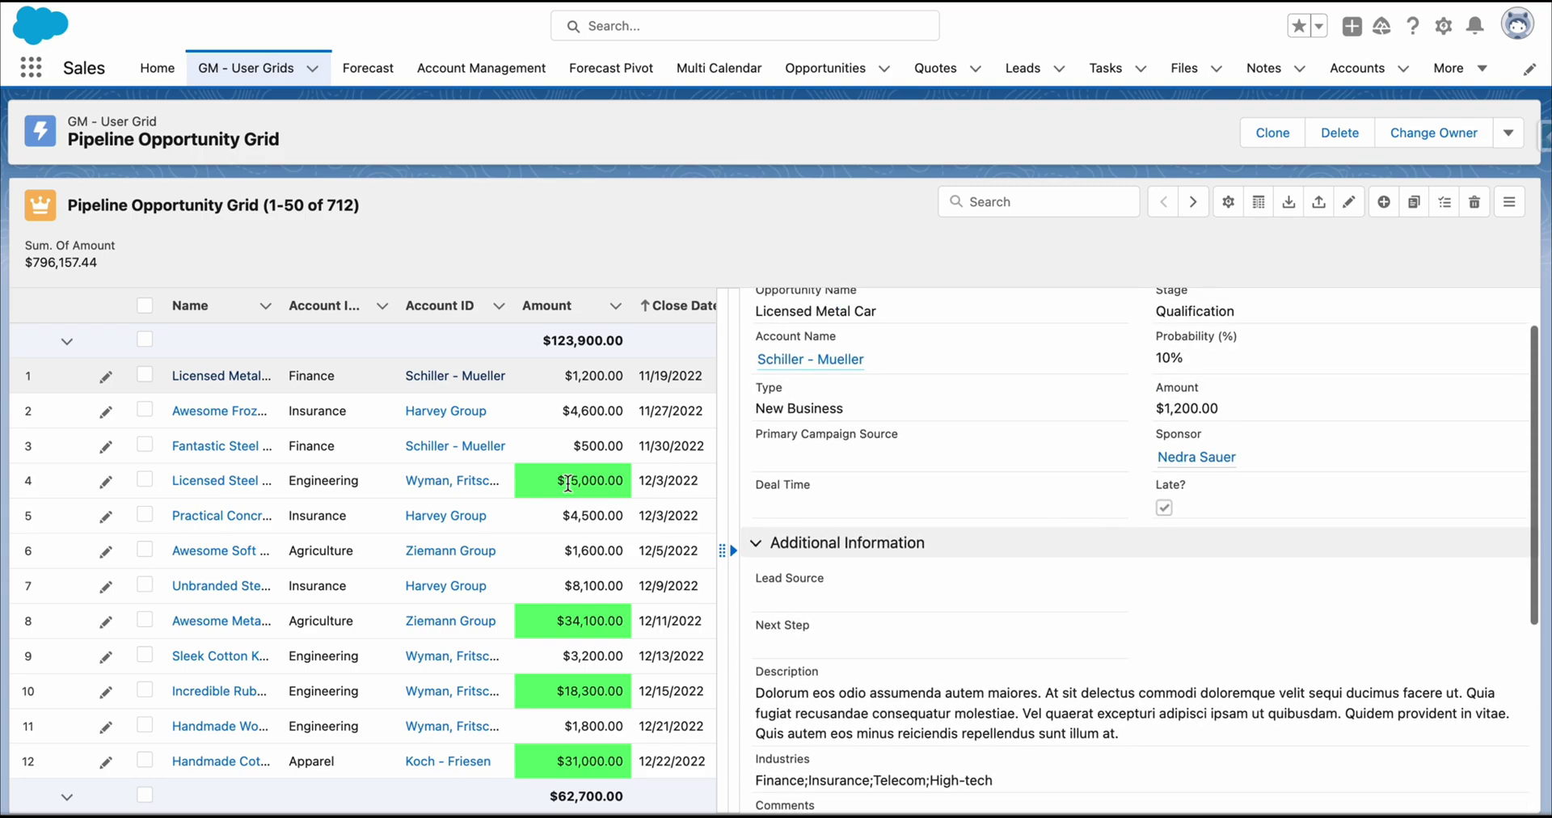
{"action": "left_click", "coordinate": [380, 409]}
{"action": "scroll", "coordinate": [943, 667], "scroll_direction": "down", "scroll_amount": 3}
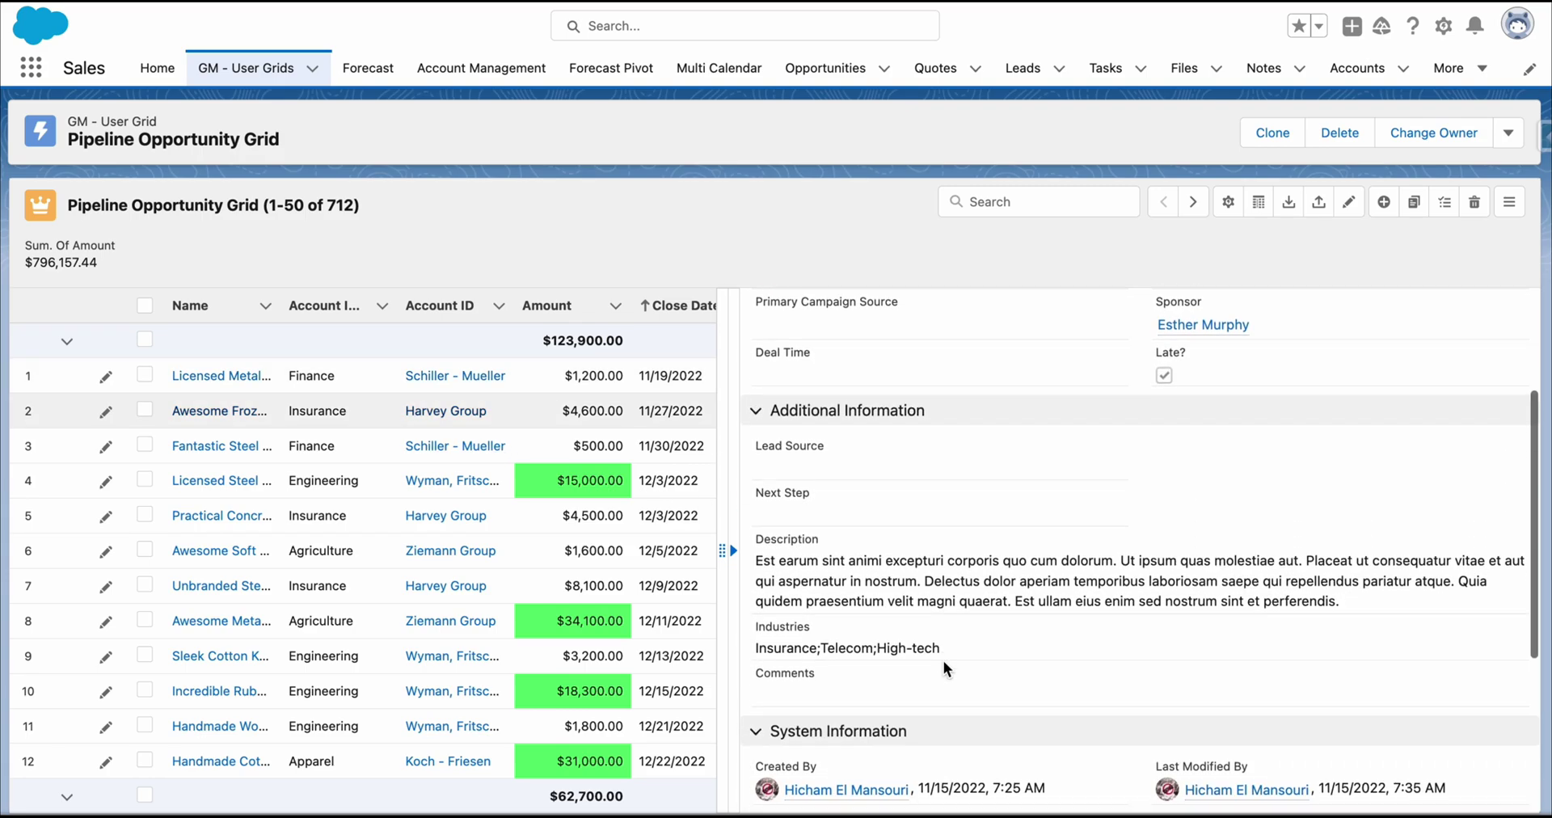
{"action": "scroll", "coordinate": [943, 668], "scroll_direction": "up", "scroll_amount": 3}
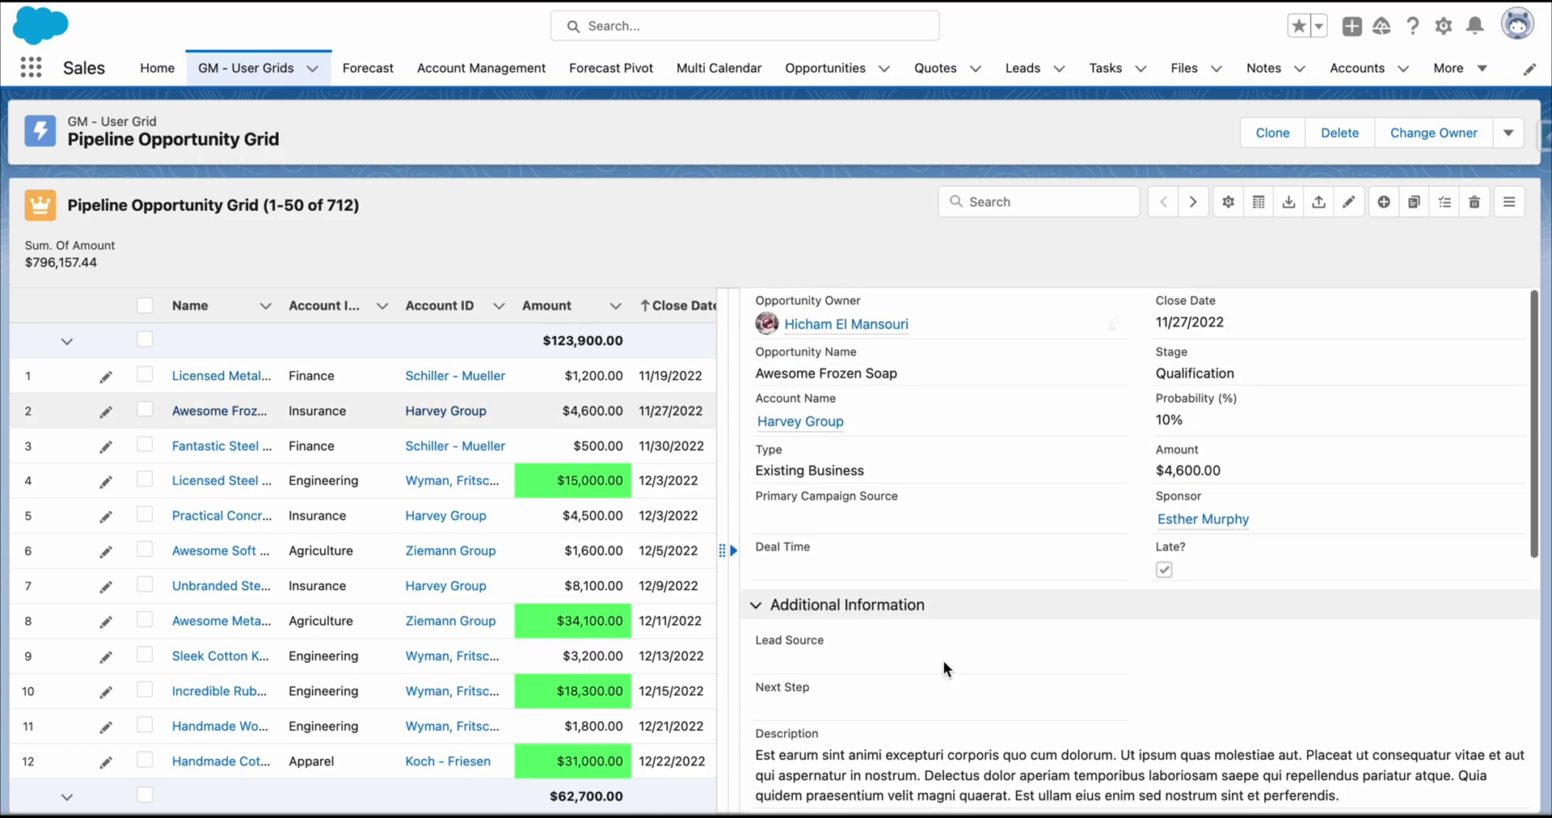
- Freeze the first two data columns of the grid and check them against the Probability and Sponsor columns
{"action": "left_click", "coordinate": [1259, 202]}
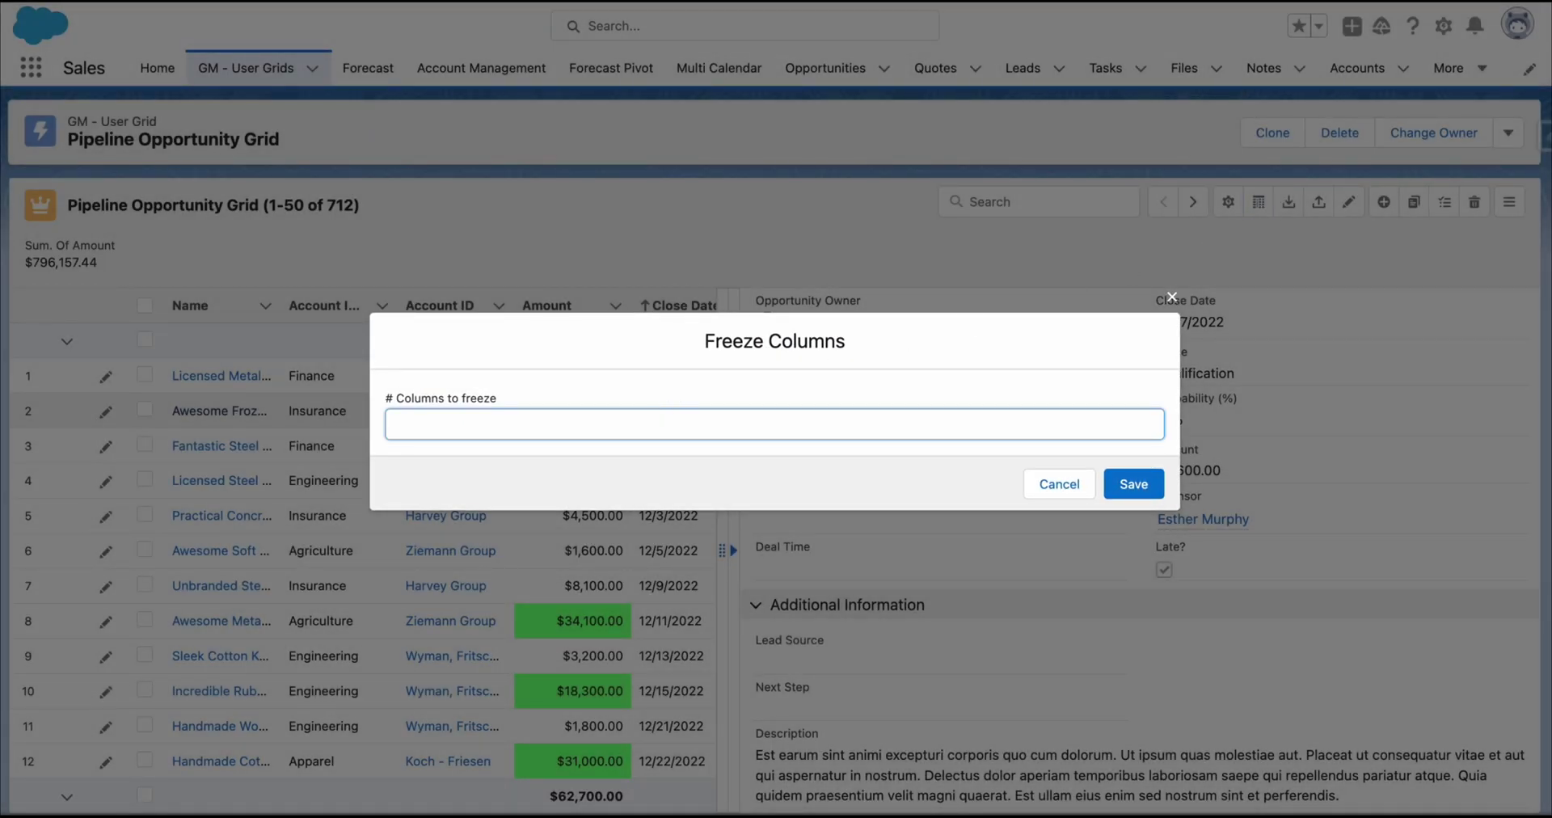
{"action": "left_click", "coordinate": [1130, 488]}
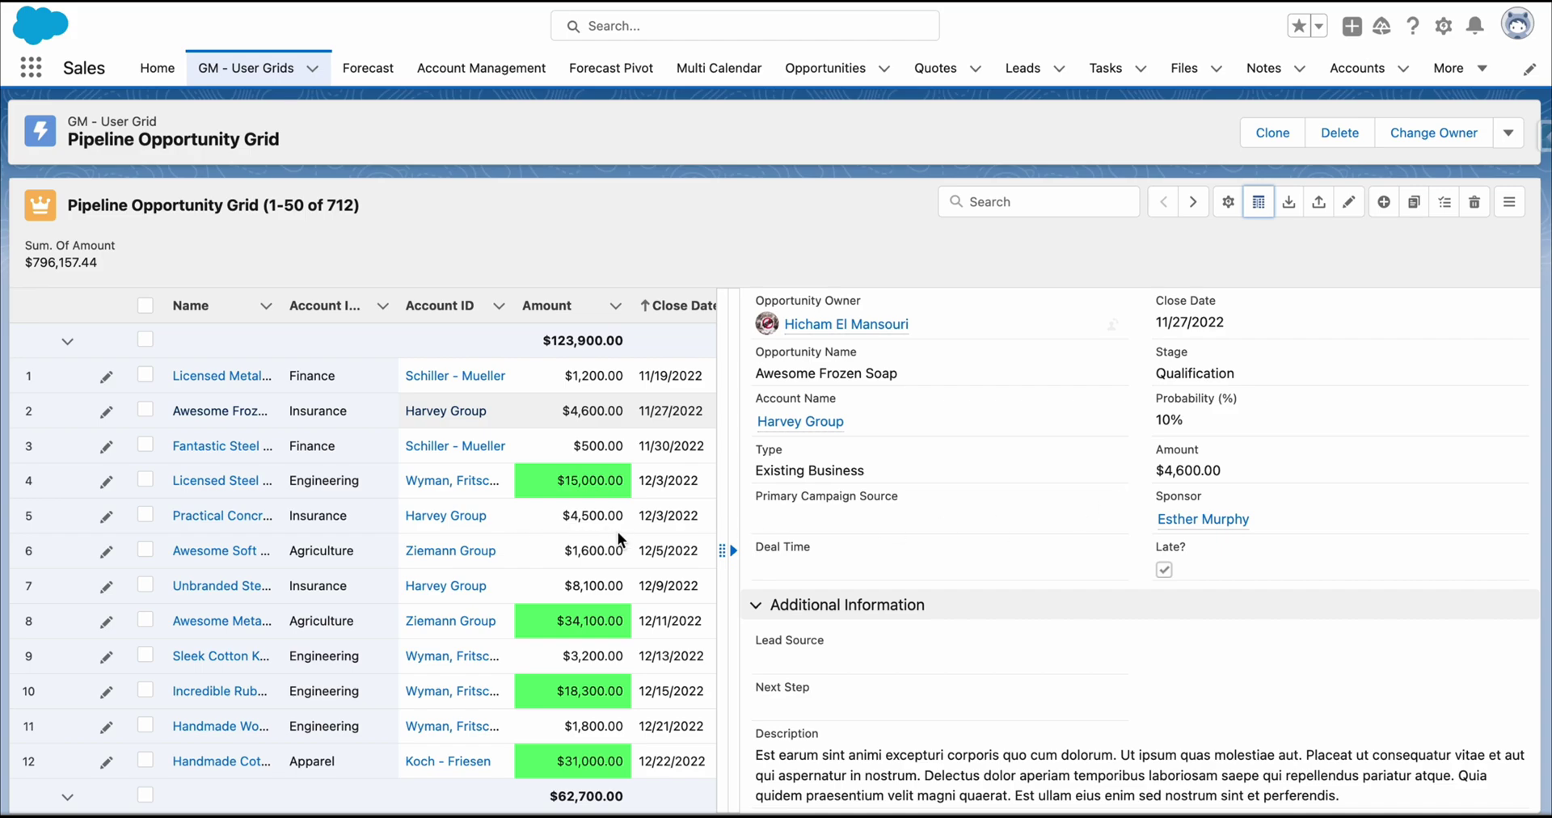
{"action": "scroll", "coordinate": [622, 532], "scroll_direction": "right", "scroll_amount": 10}
{"action": "scroll", "coordinate": [622, 532], "scroll_direction": "right", "scroll_amount": 5}
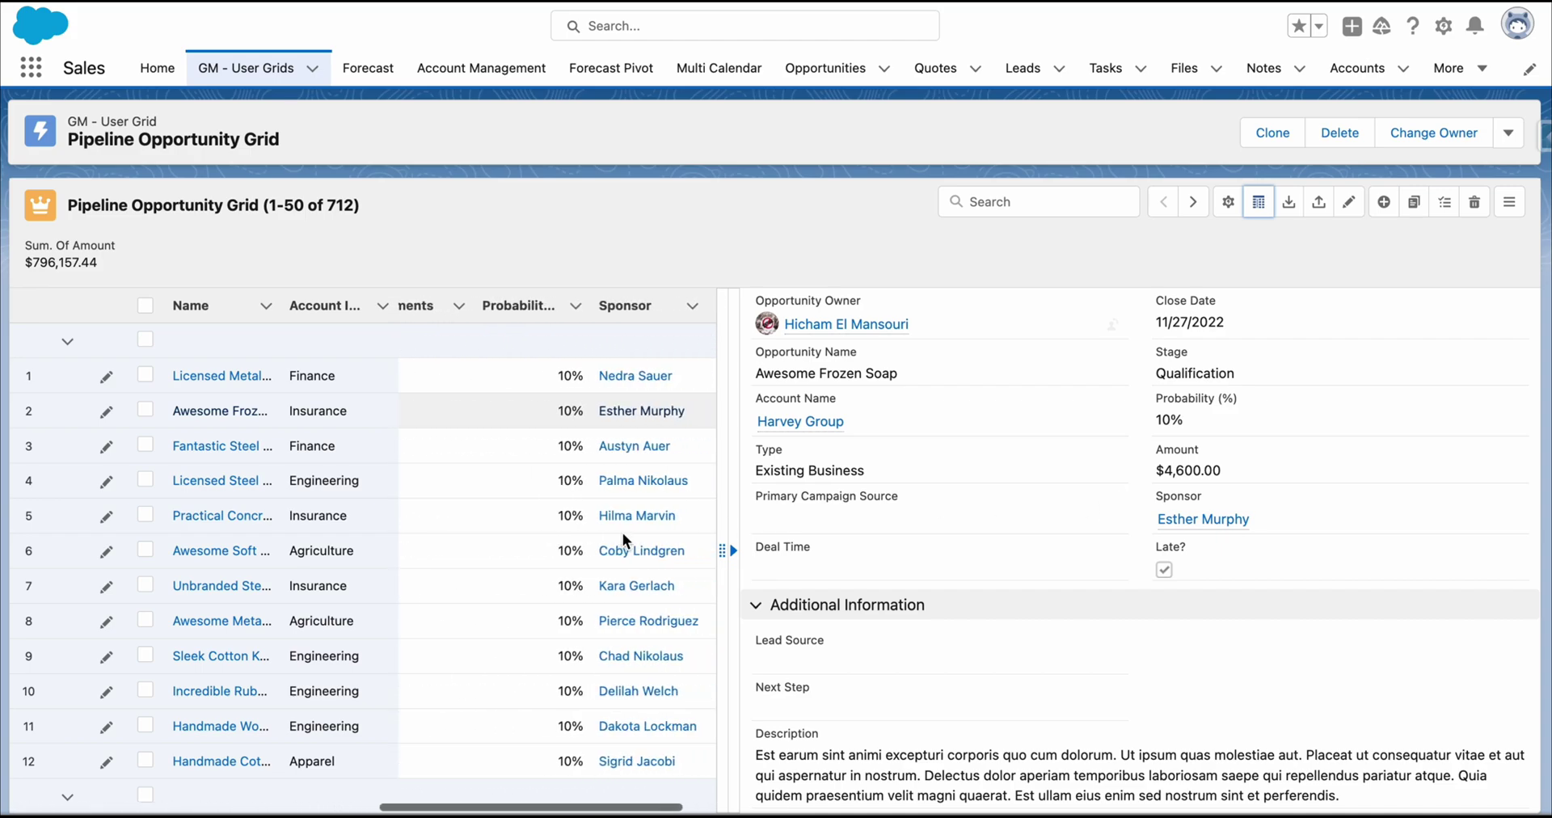
- Examine the Practical Concrete Soap opportunity's details and its Opportunity Products in the split view
{"action": "left_click", "coordinate": [482, 515]}
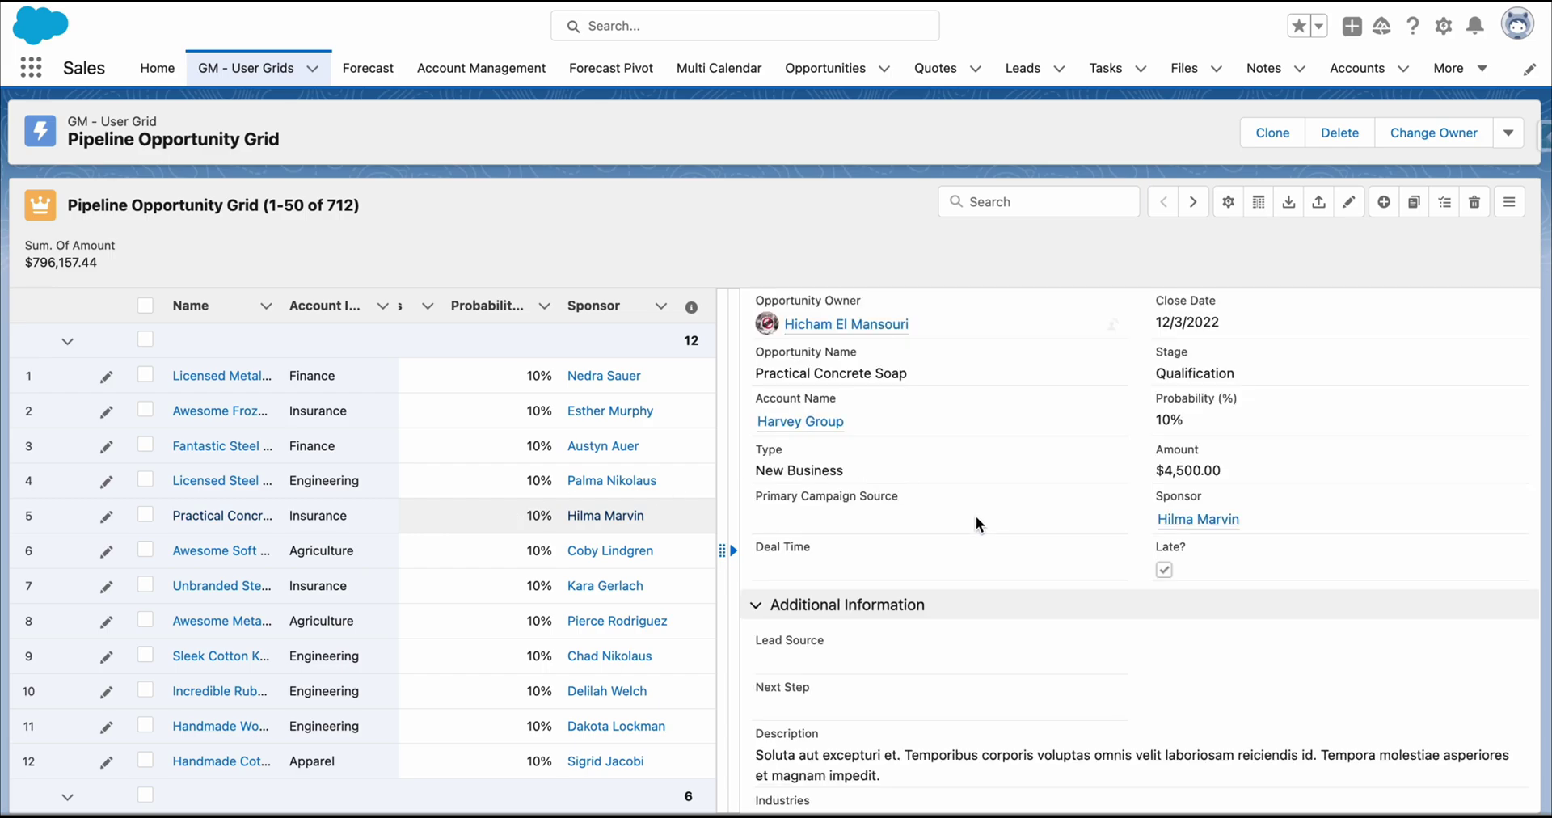
{"action": "scroll", "coordinate": [977, 516], "scroll_direction": "down", "scroll_amount": 3}
{"action": "scroll", "coordinate": [976, 516], "scroll_direction": "down", "scroll_amount": 2}
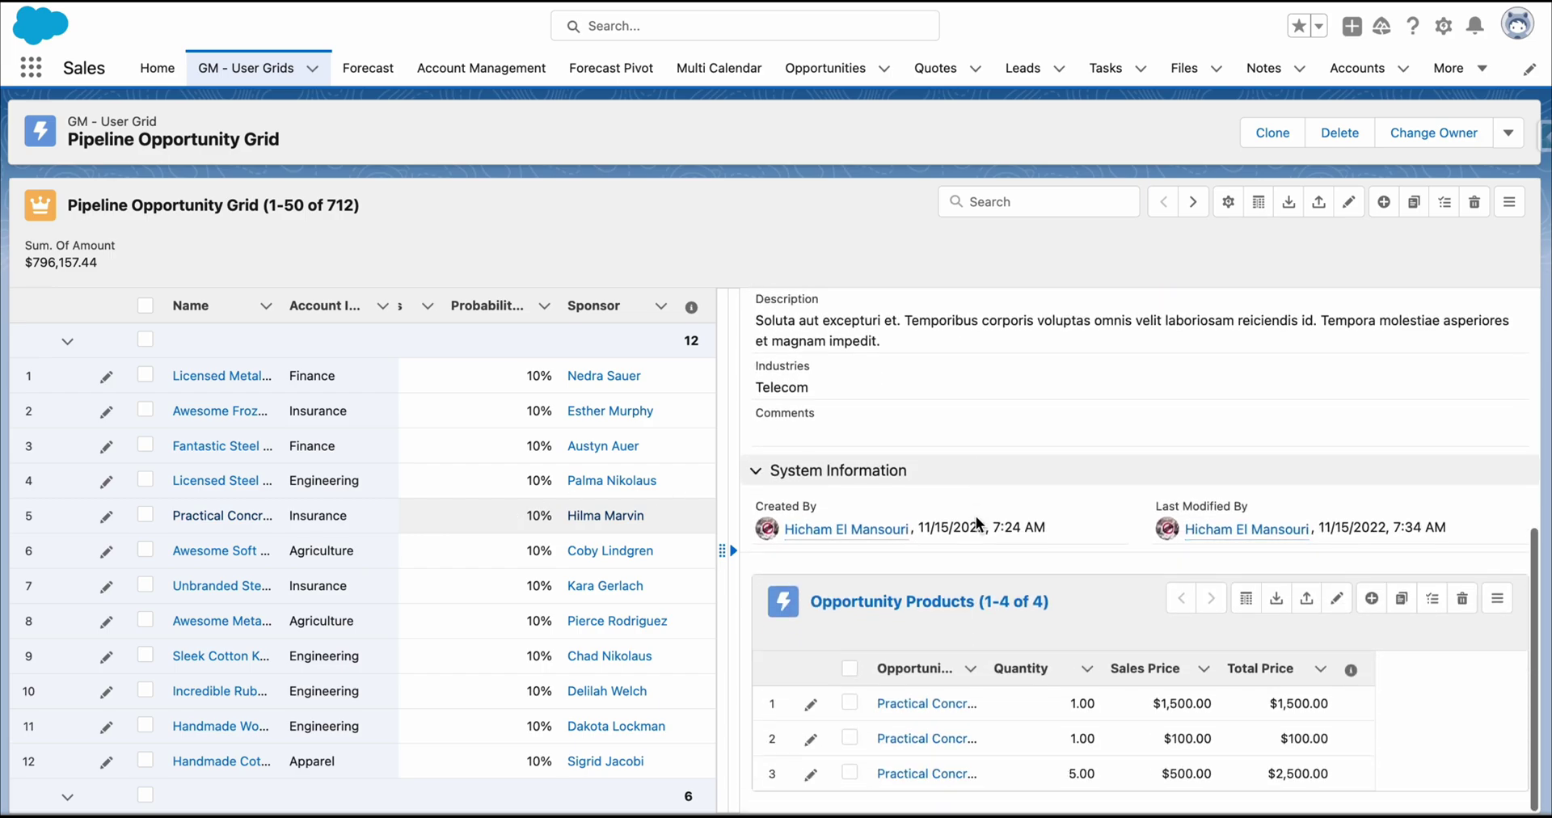
- Widen the grid side of the split view and collapse the details pane to show the full-width grid
{"action": "left_click_drag", "start_coordinate": [719, 550], "coordinate": [935, 532]}
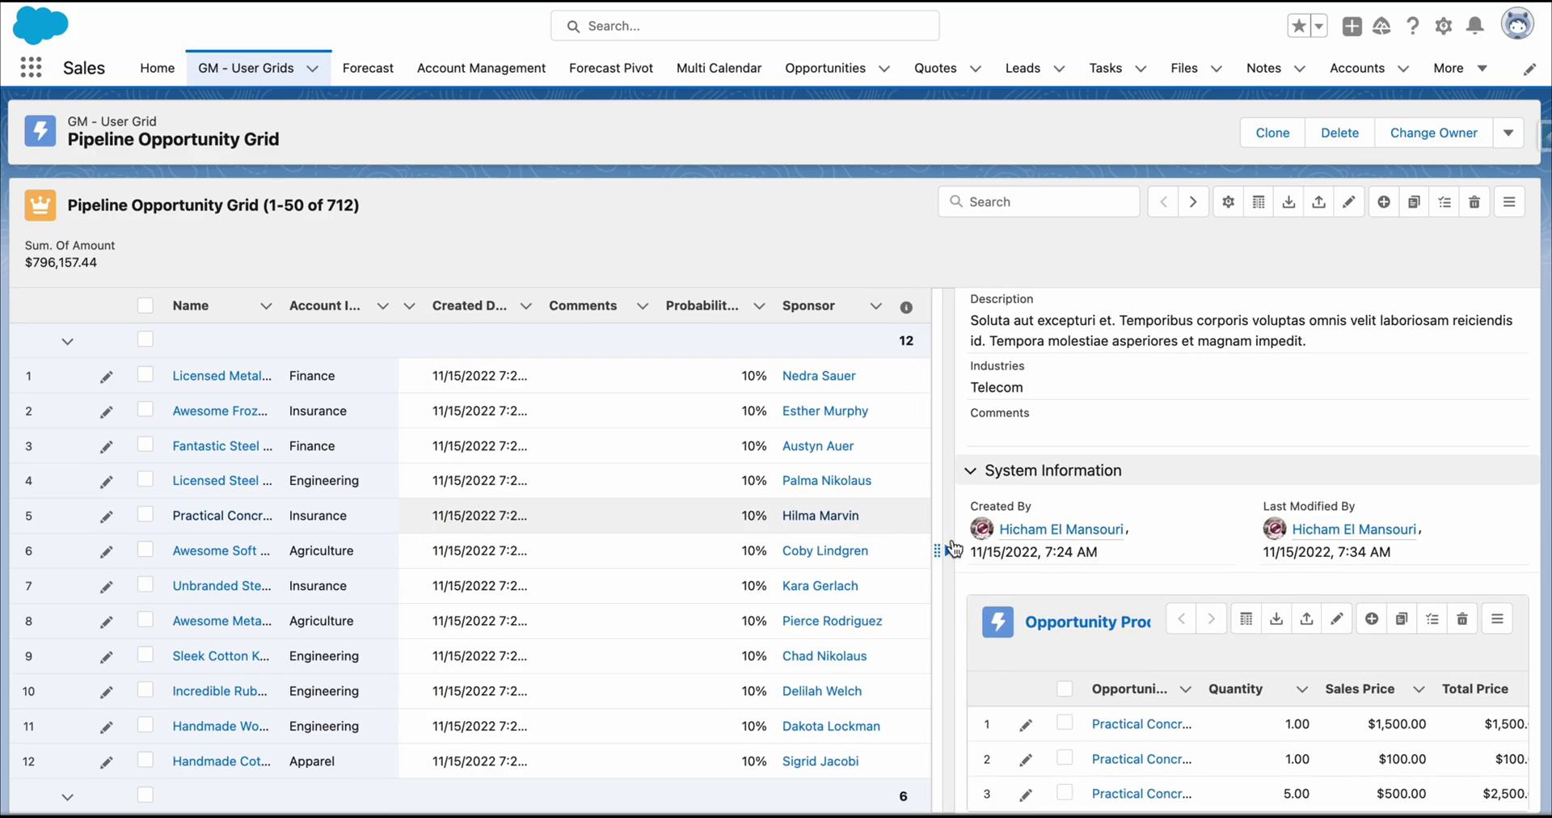
{"action": "left_click", "coordinate": [947, 551]}
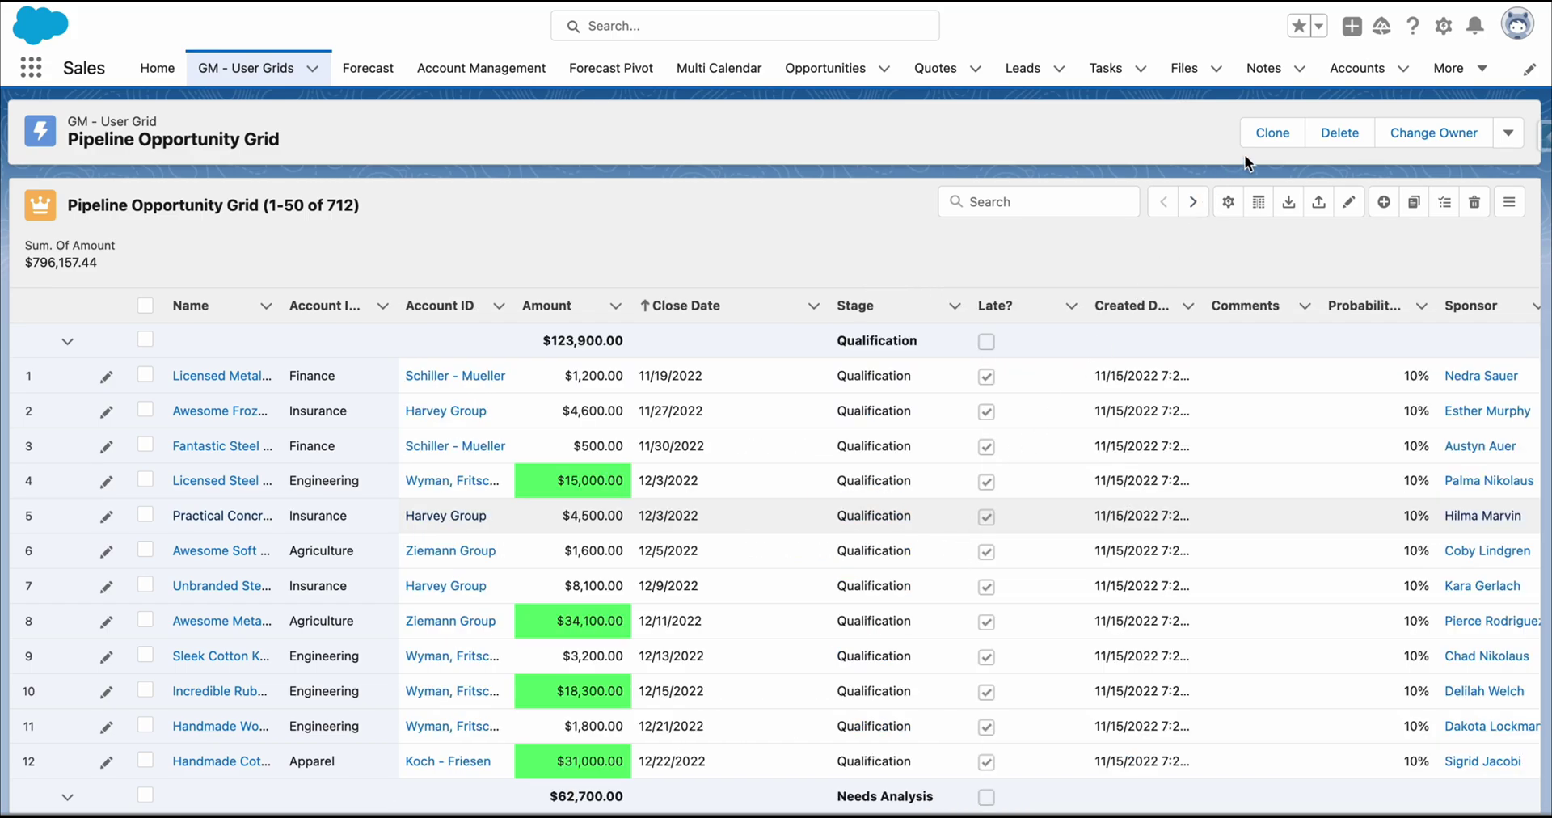
- Add the Mass Assign and Update Stage actions to the grid's configuration and save it
{"action": "left_click", "coordinate": [1229, 202]}
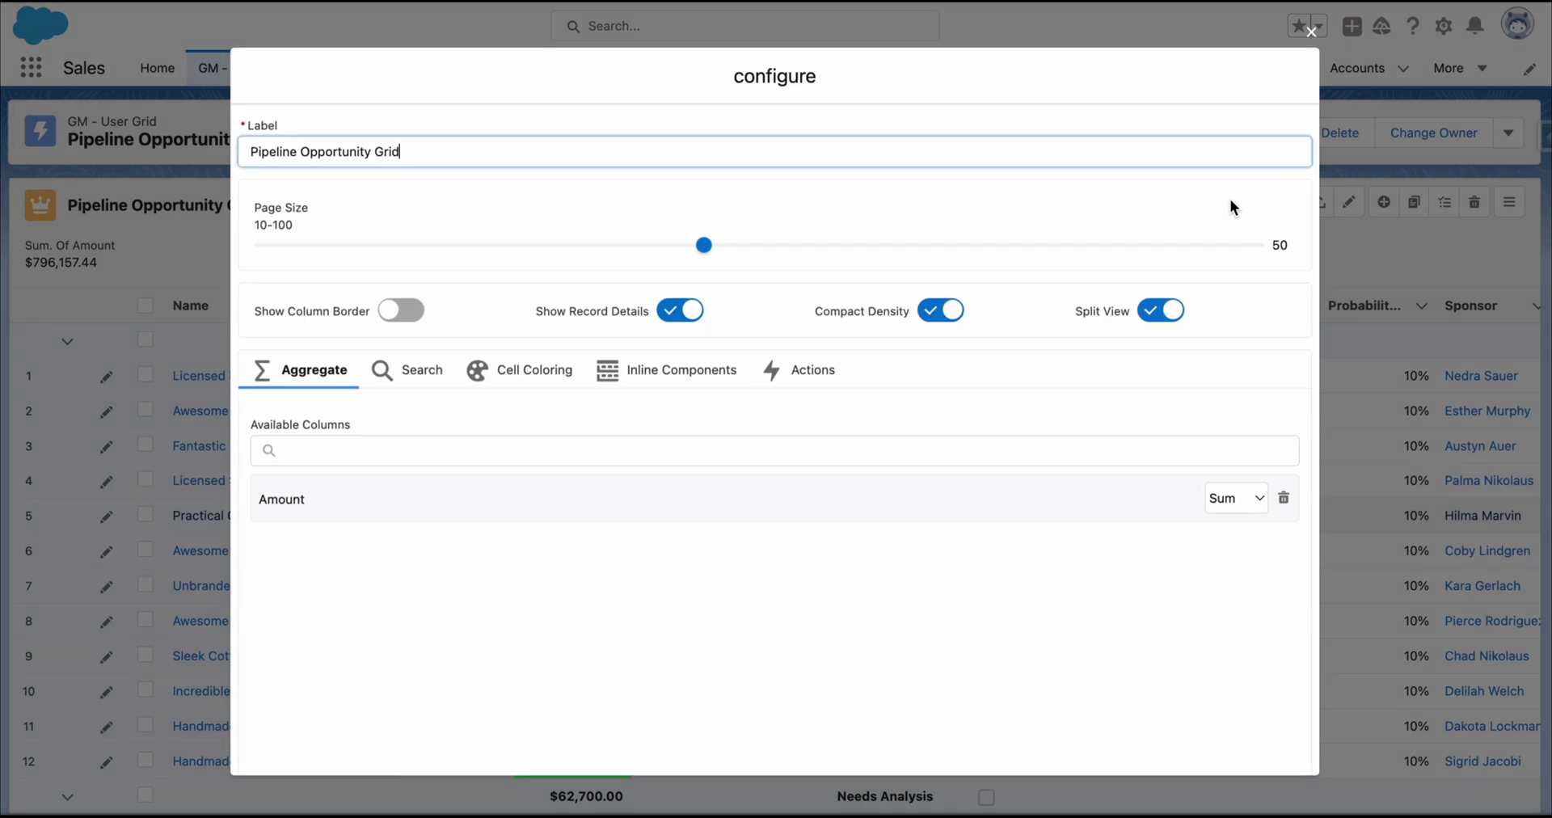
{"action": "left_click", "coordinate": [797, 380]}
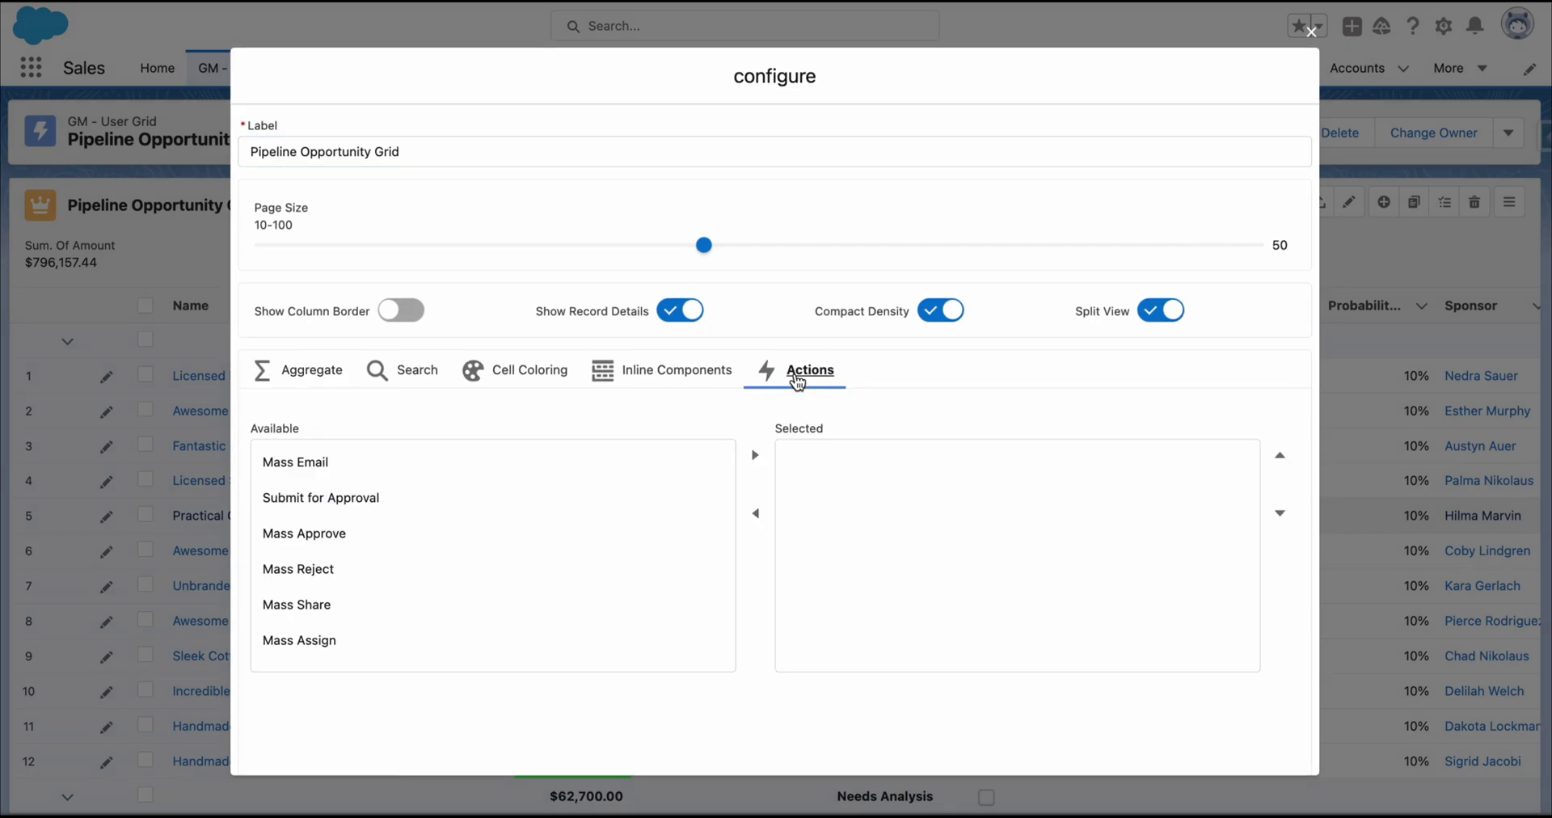
{"action": "scroll", "coordinate": [566, 590], "scroll_direction": "down", "scroll_amount": 2}
{"action": "left_click", "coordinate": [502, 584]}
{"action": "left_click", "coordinate": [755, 454]}
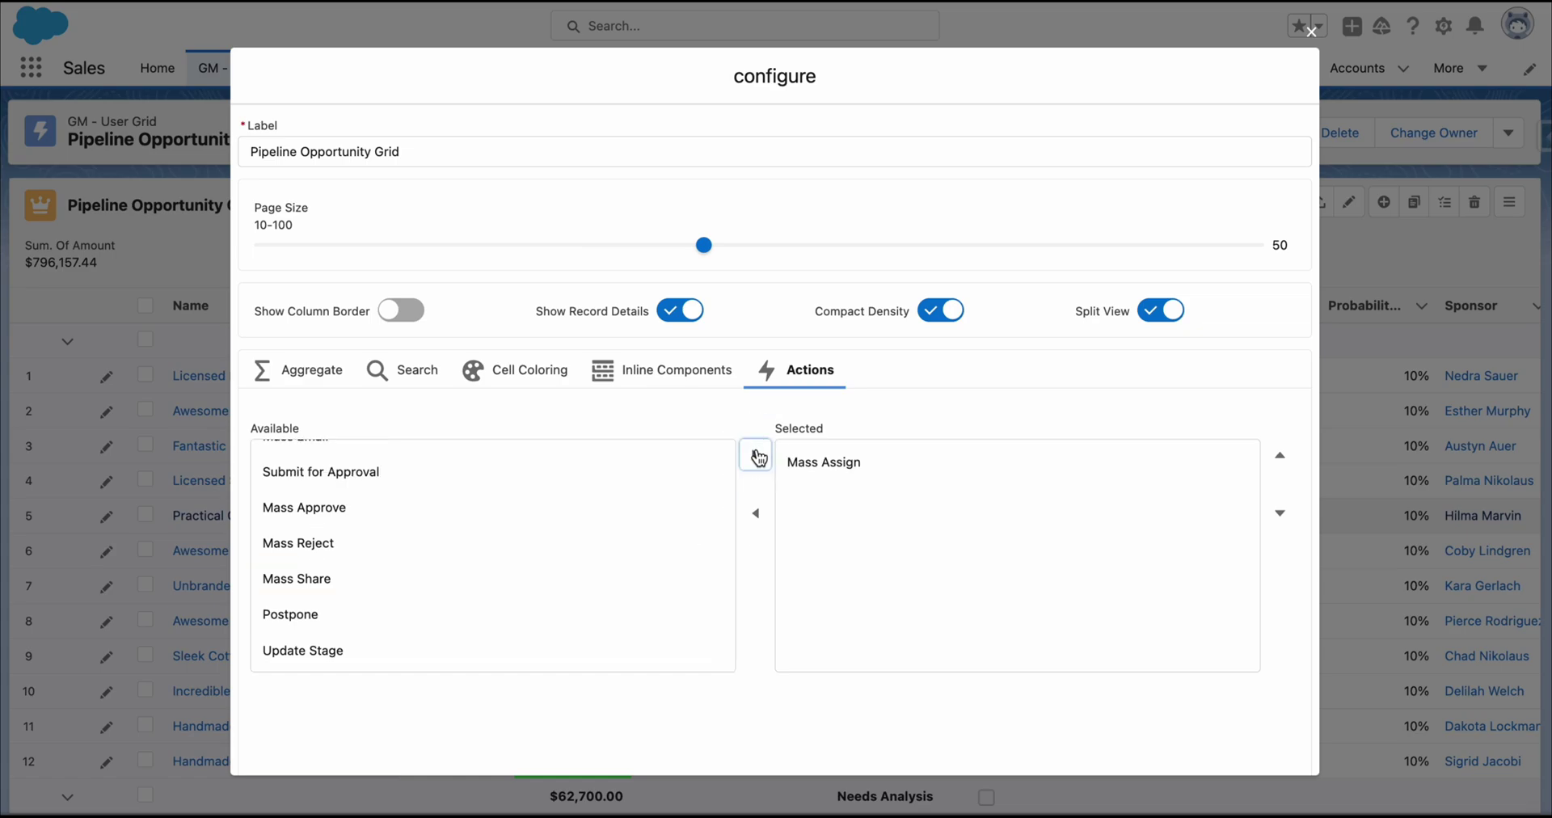
{"action": "scroll", "coordinate": [566, 590], "scroll_direction": "up", "scroll_amount": 1}
{"action": "left_click", "coordinate": [556, 651]}
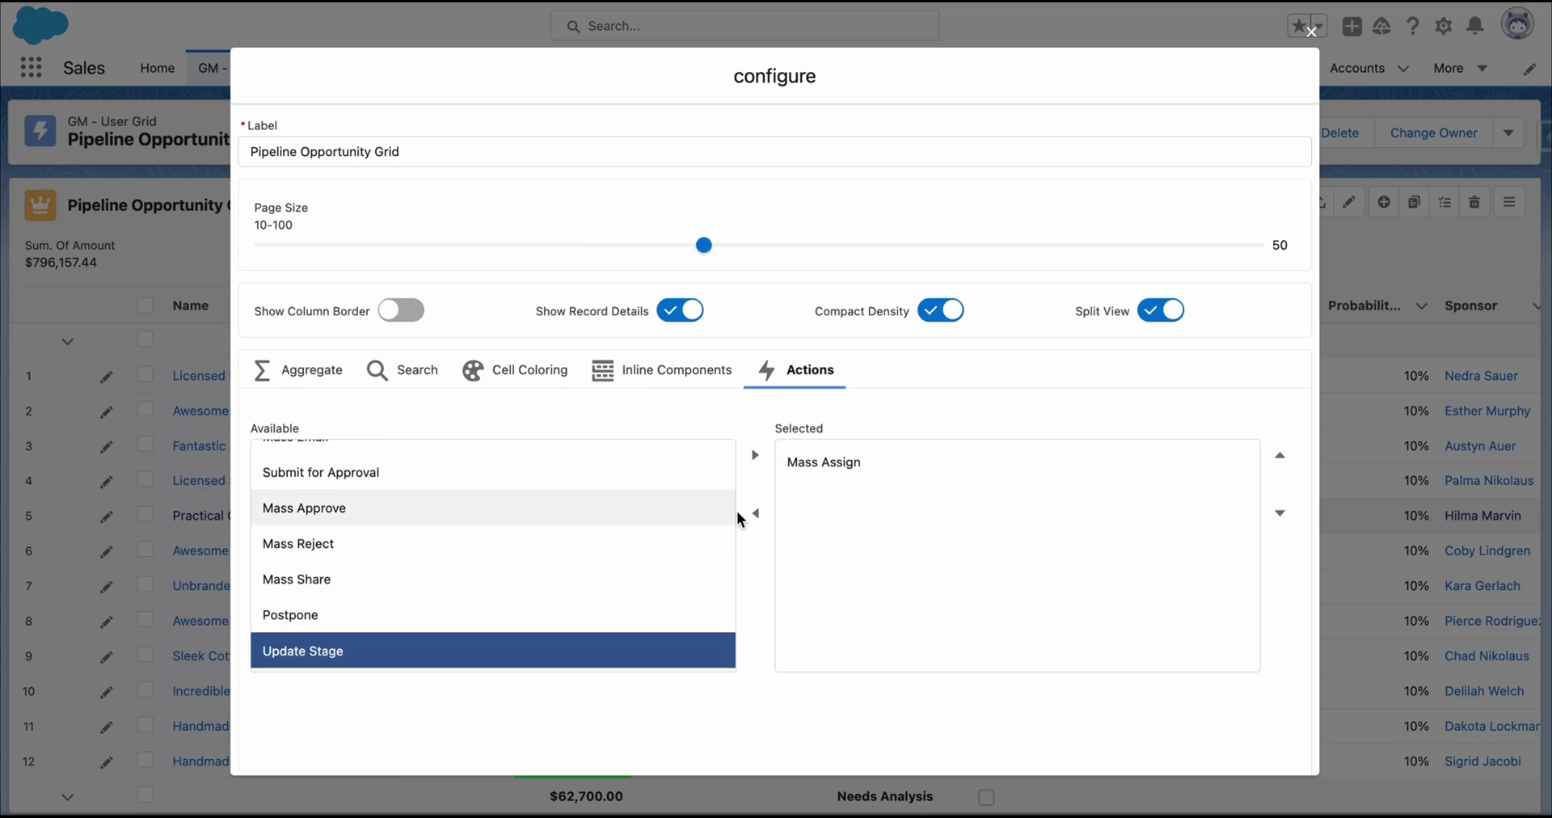
{"action": "left_click", "coordinate": [755, 454]}
{"action": "scroll", "coordinate": [972, 681], "scroll_direction": "down", "scroll_amount": 2}
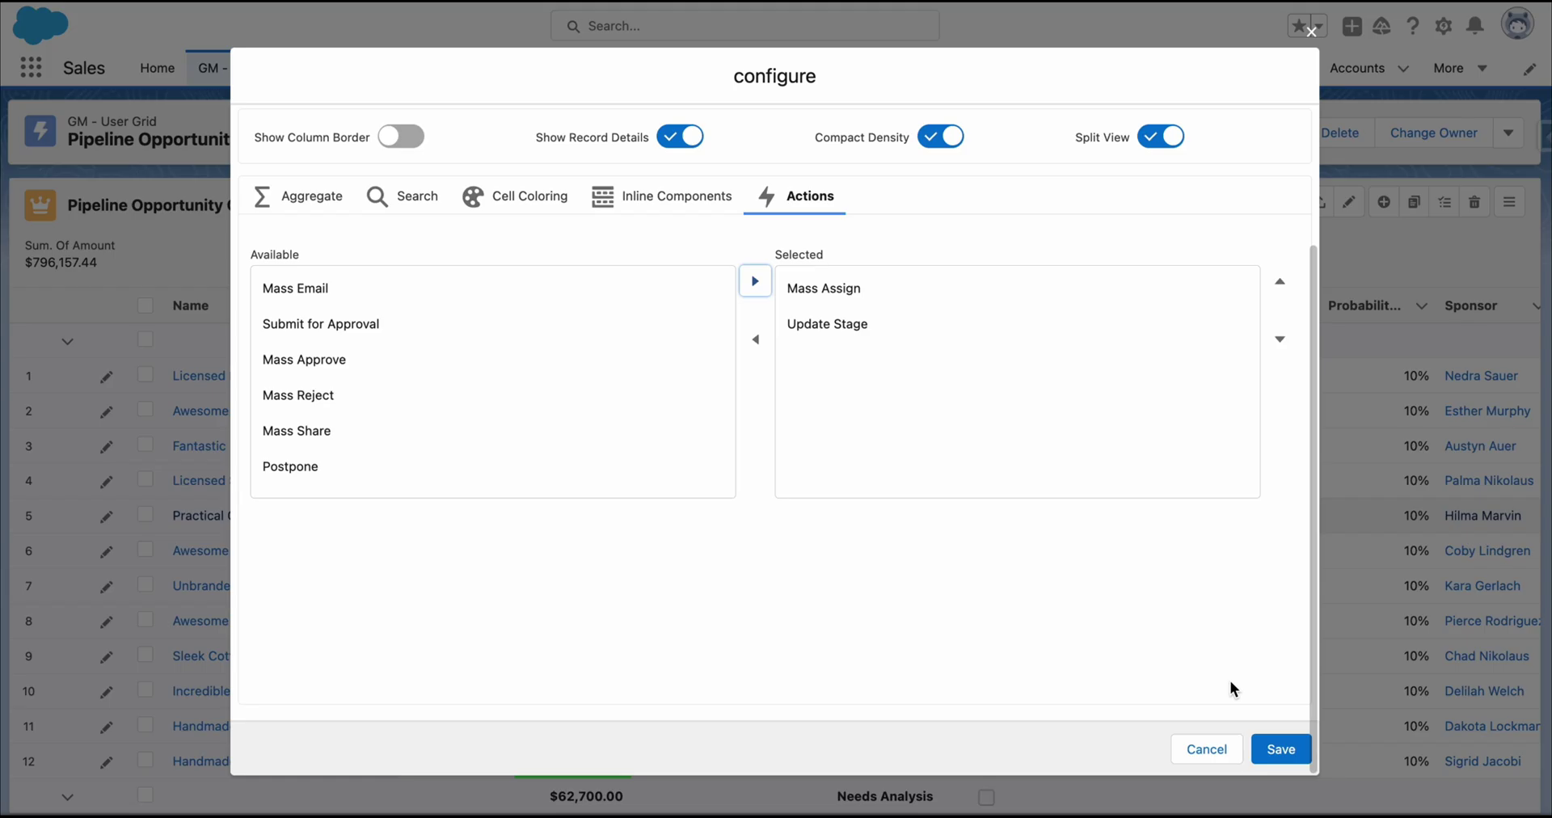
{"action": "left_click", "coordinate": [1270, 745]}
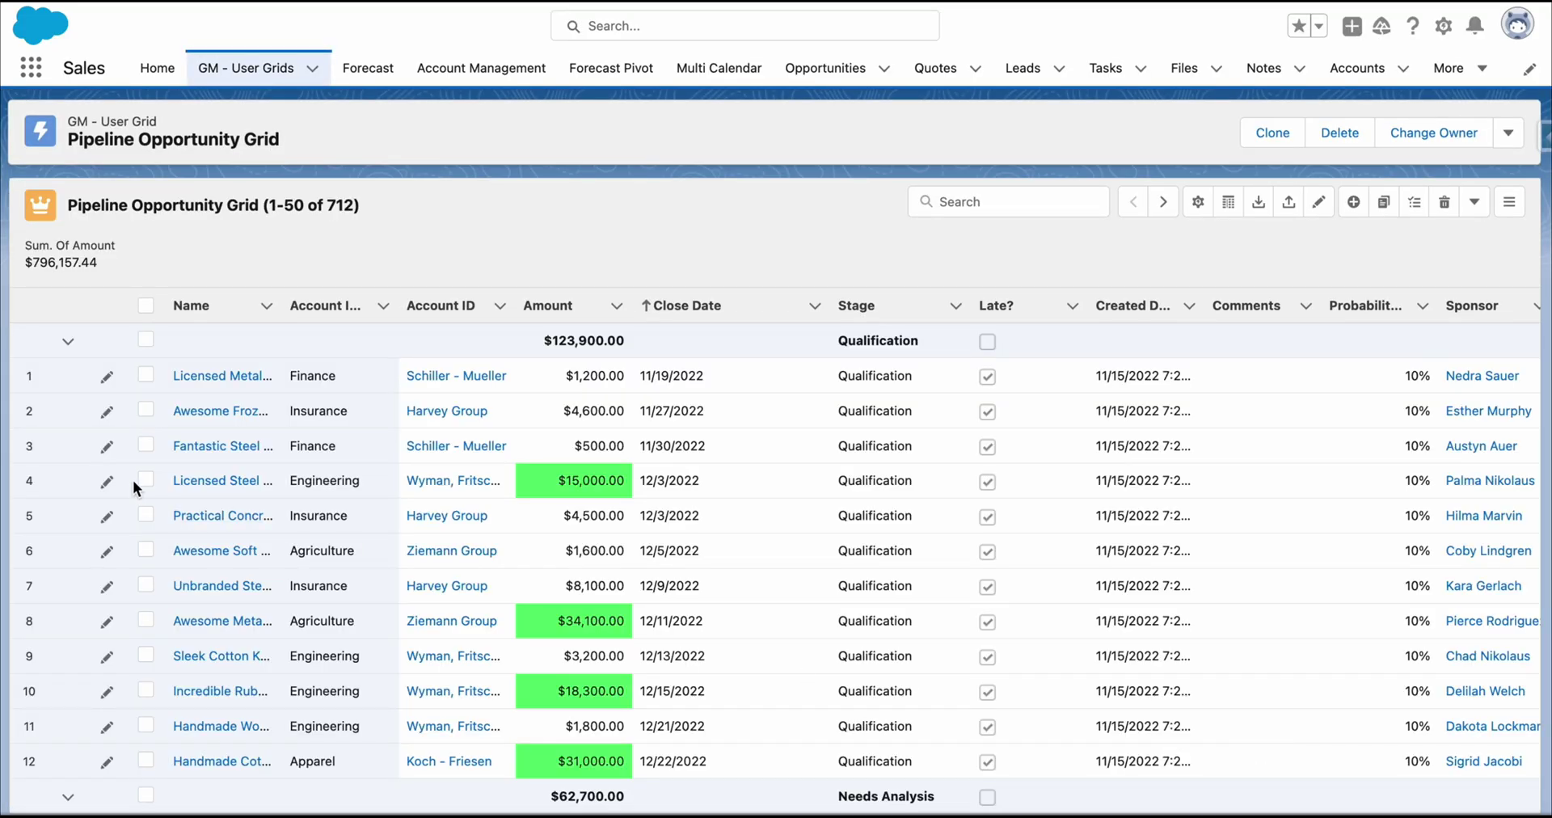
- Select the opportunities in rows 3 to 5 of the Qualification group
{"action": "left_click", "coordinate": [147, 445]}
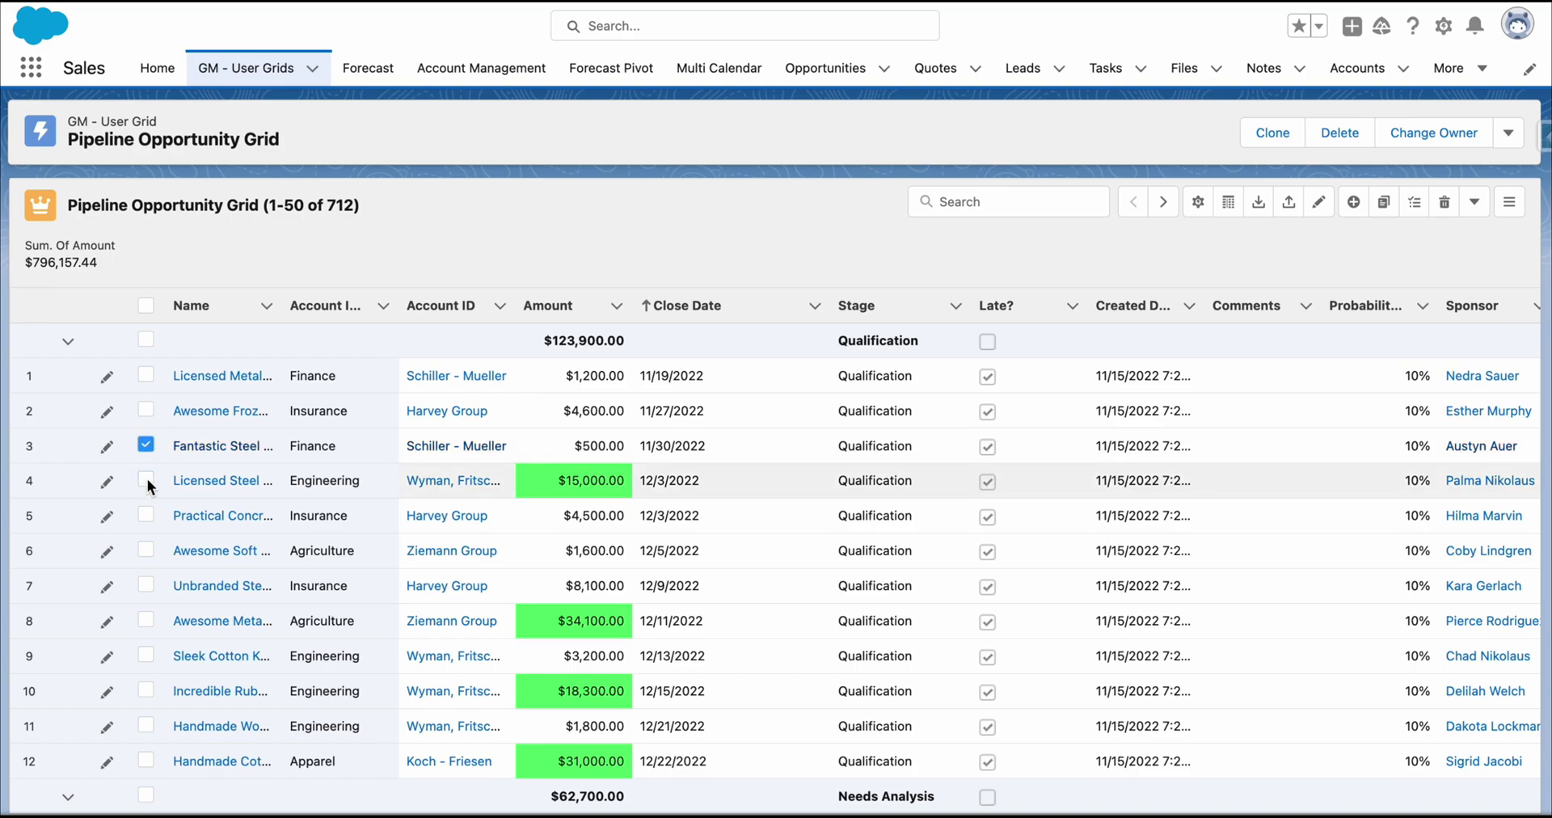
{"action": "left_click", "coordinate": [146, 479]}
{"action": "left_click", "coordinate": [146, 515]}
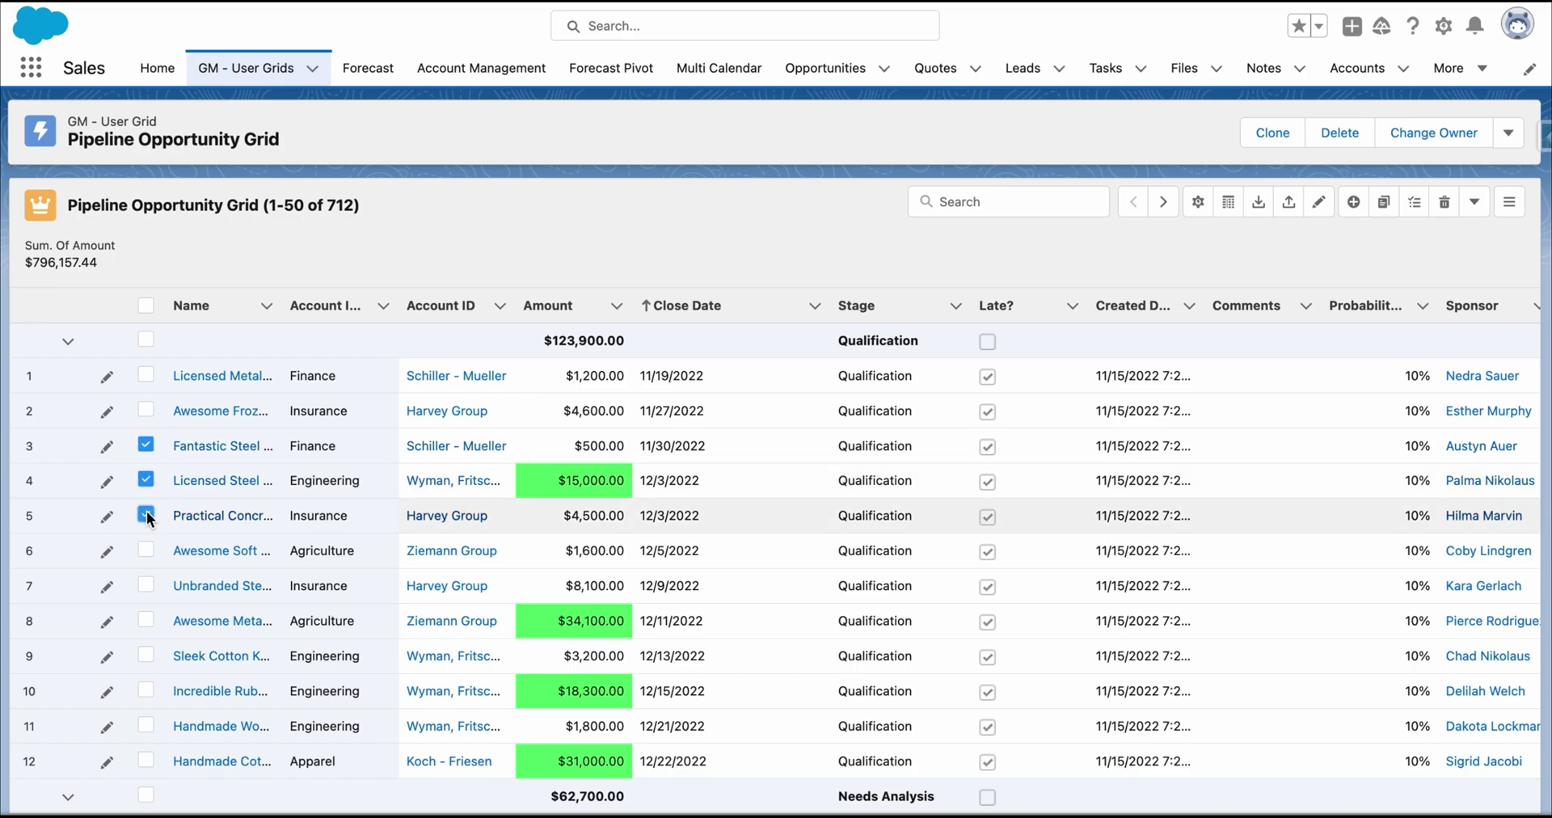
- Start a Mass Assign for the selected opportunities, choose a user as the new owner, and cancel the assignment
{"action": "left_click", "coordinate": [1473, 204]}
{"action": "left_click", "coordinate": [1437, 243]}
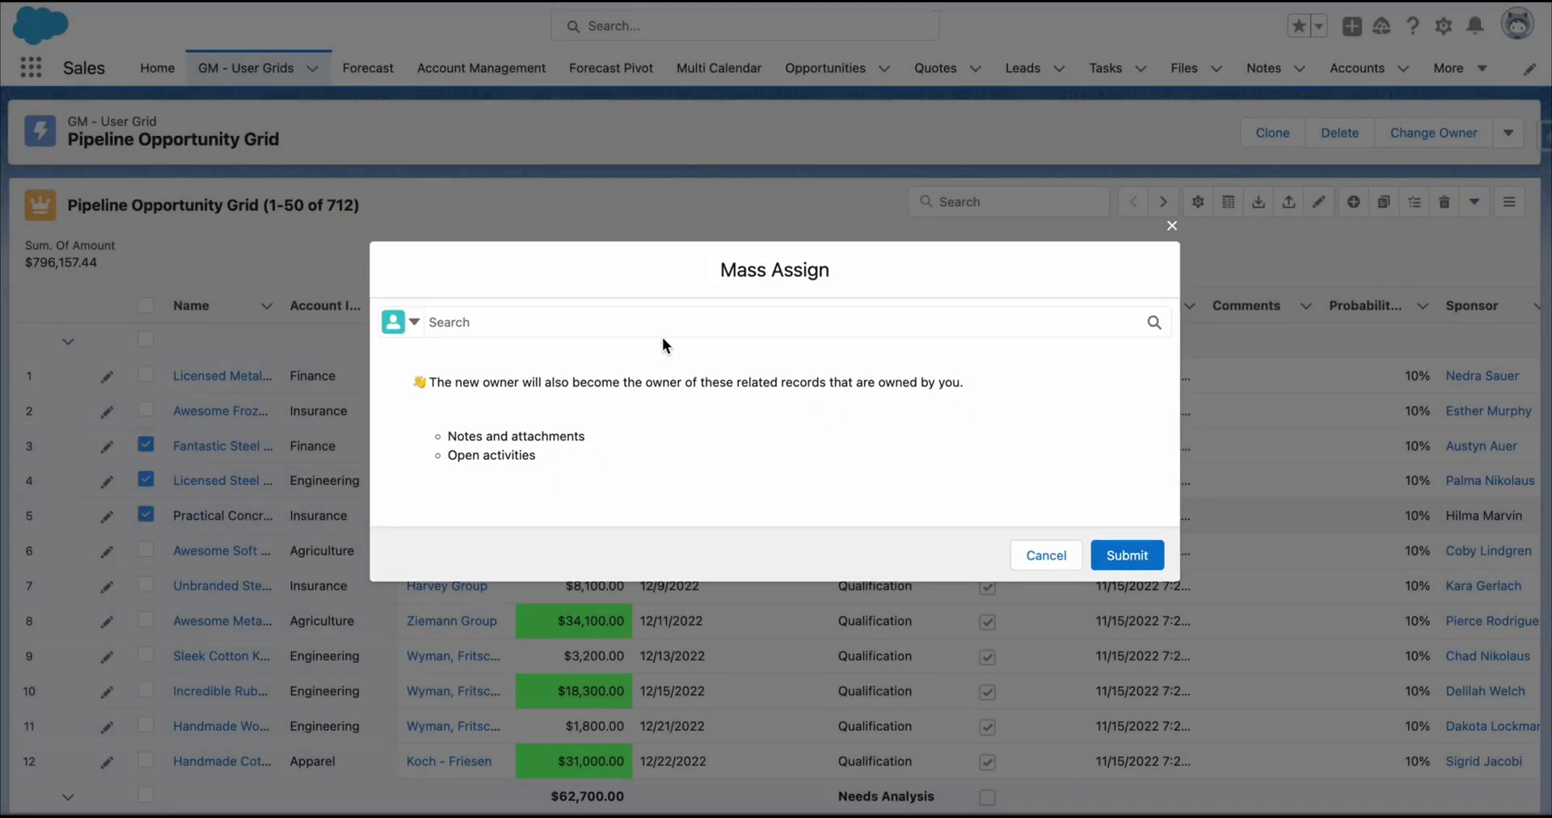
{"action": "left_click", "coordinate": [658, 322]}
{"action": "left_click", "coordinate": [657, 353]}
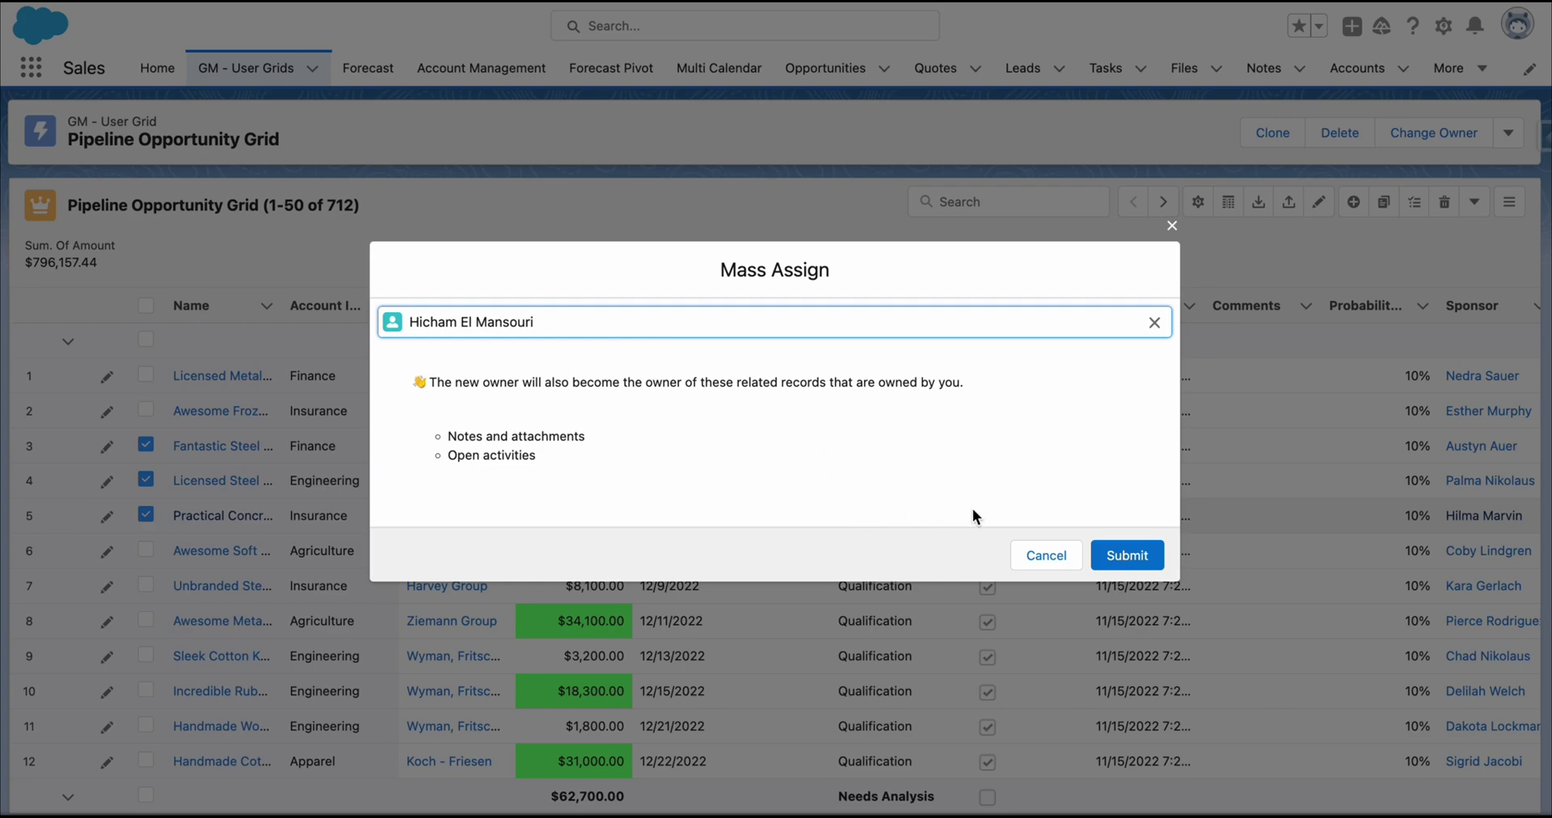
{"action": "left_click", "coordinate": [1065, 560]}
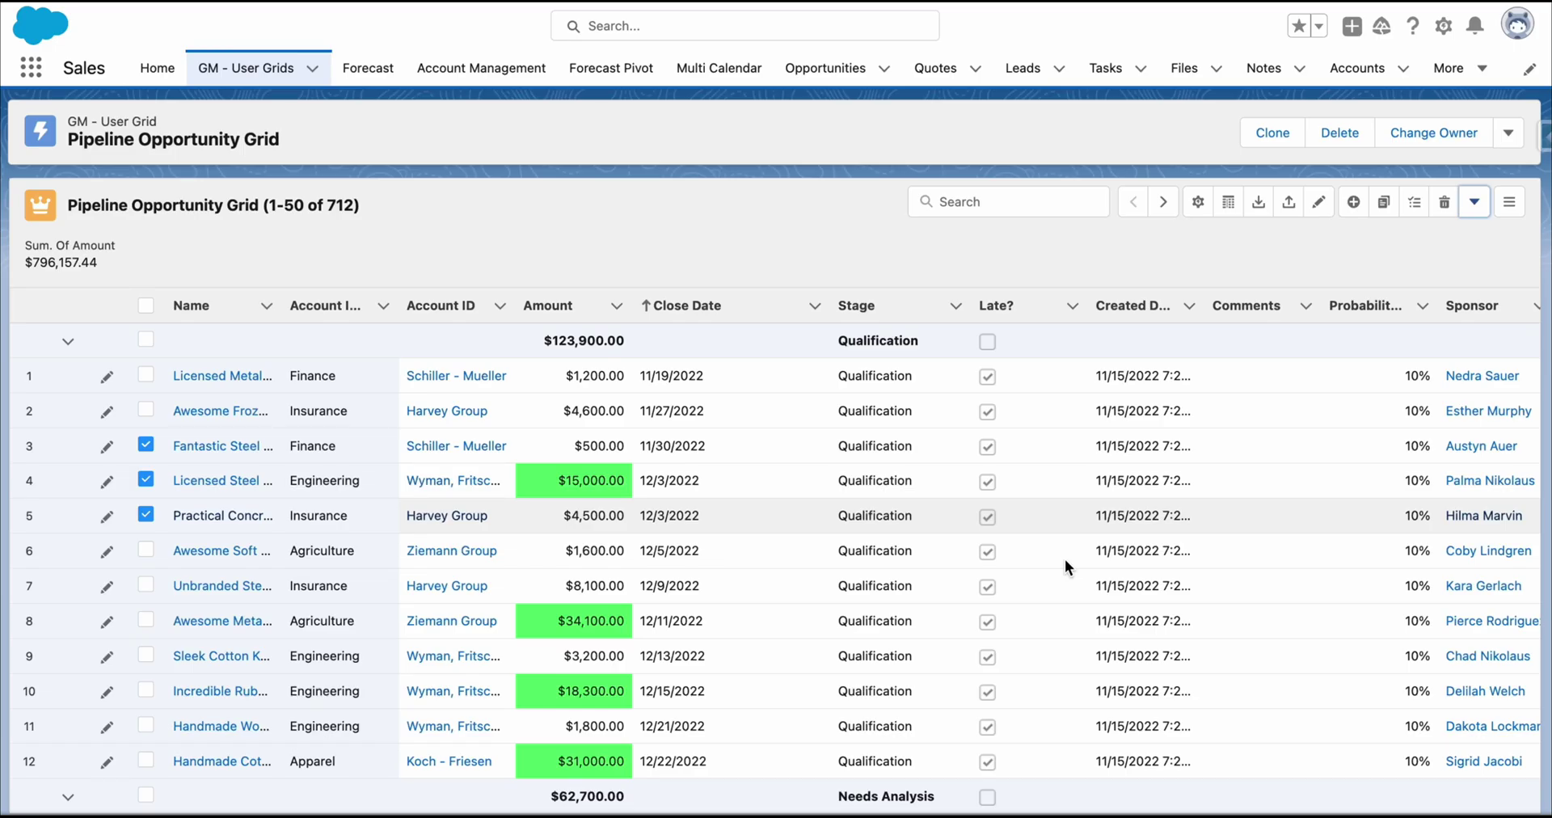
- Fill in Update Stage for the selected opportunities with stage Value Proposition and close date May 25, 2023, and cancel the update
{"action": "left_click", "coordinate": [1426, 200]}
{"action": "left_click", "coordinate": [1454, 263]}
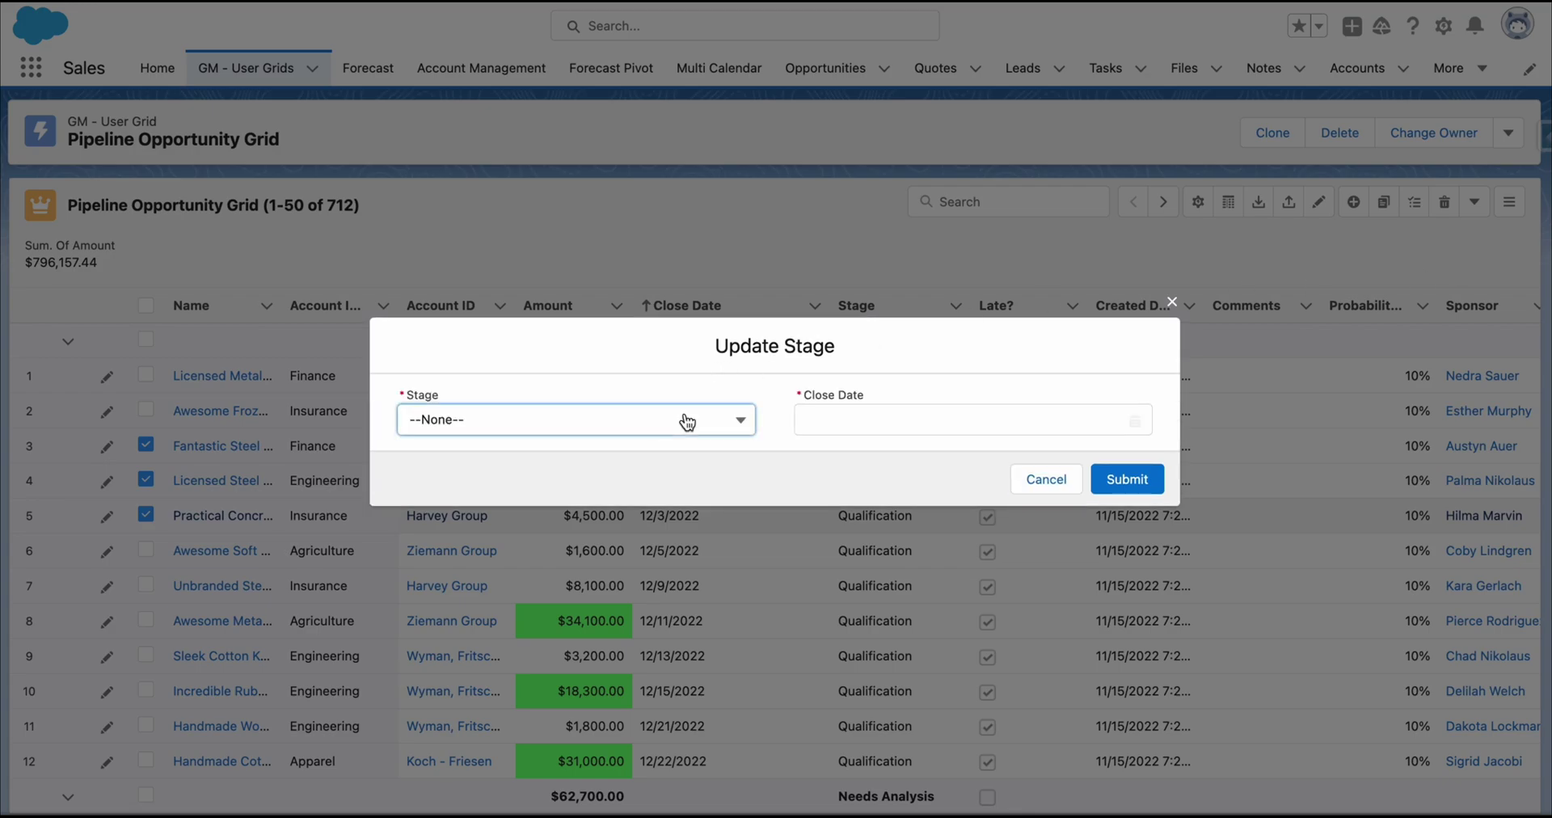
{"action": "left_click", "coordinate": [687, 419]}
{"action": "left_click", "coordinate": [667, 597]}
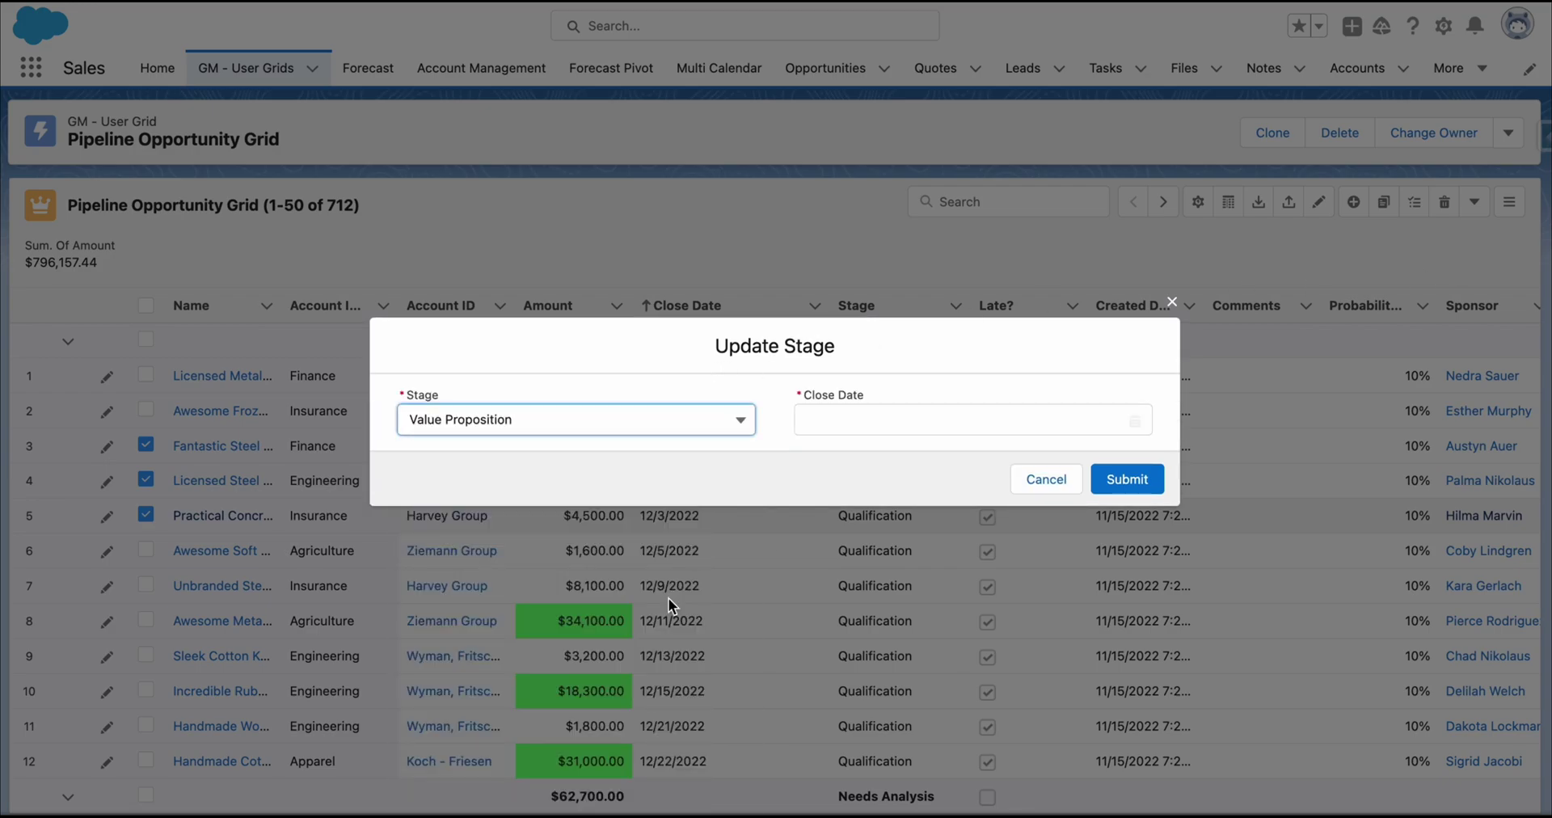
{"action": "left_click", "coordinate": [867, 429]}
{"action": "left_click", "coordinate": [1051, 632]}
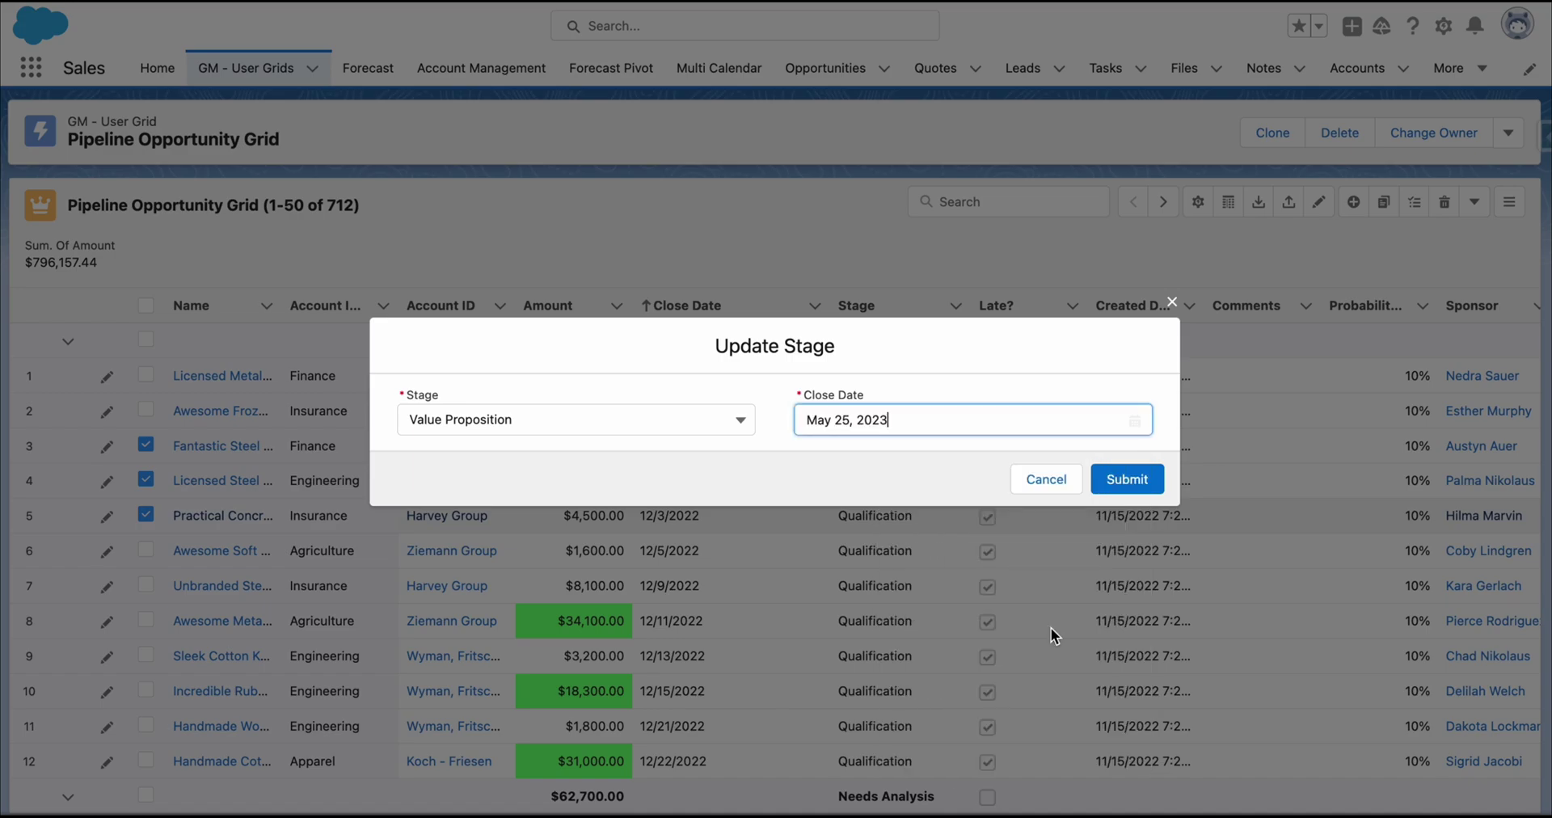
{"action": "left_click", "coordinate": [1070, 477]}
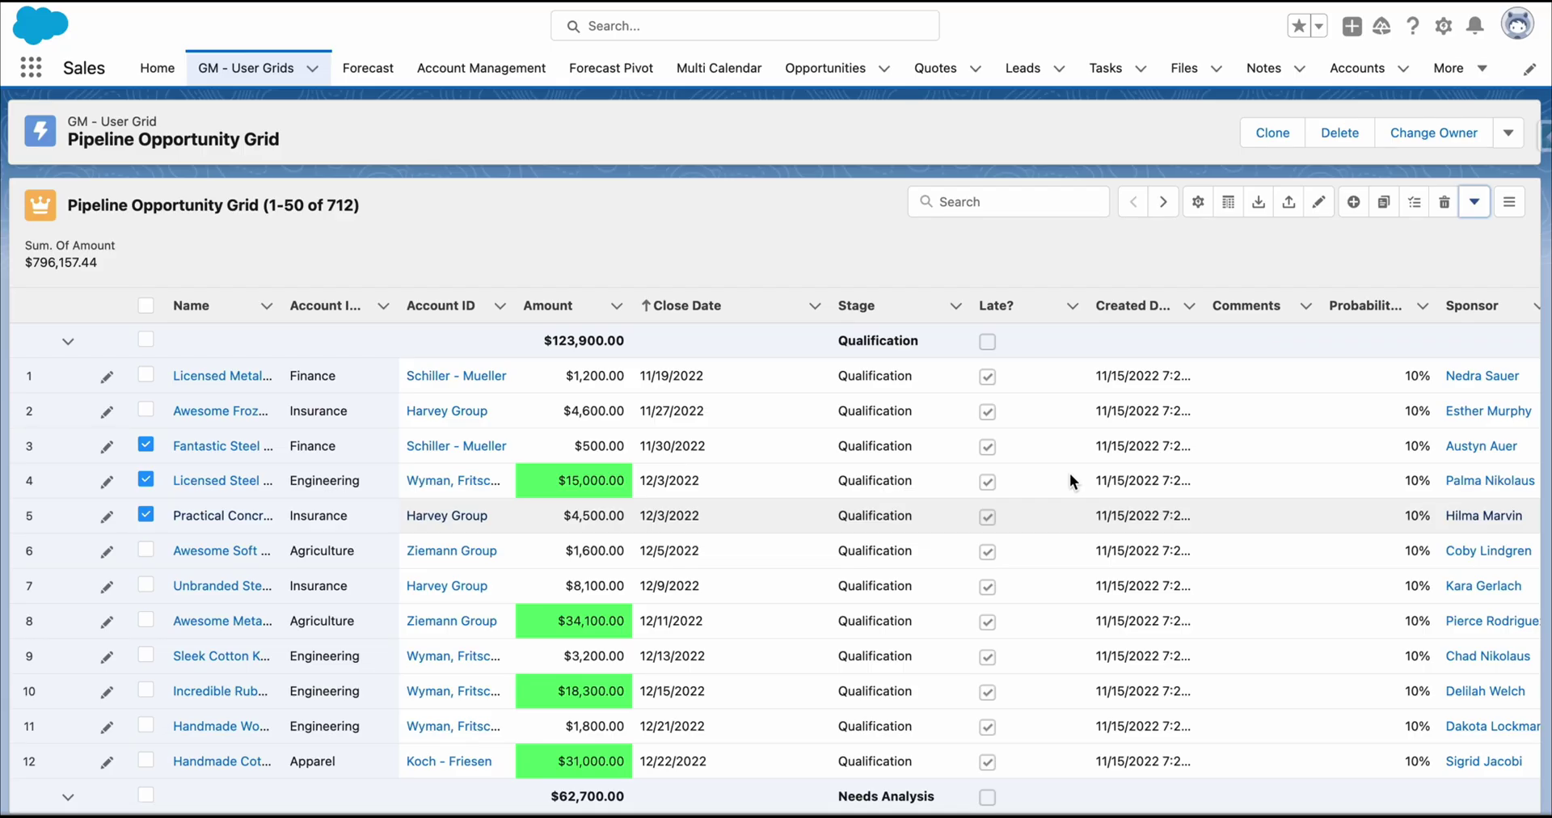
- Request deletion of the selected opportunities and decline the confirmation
{"action": "left_click", "coordinate": [1444, 206]}
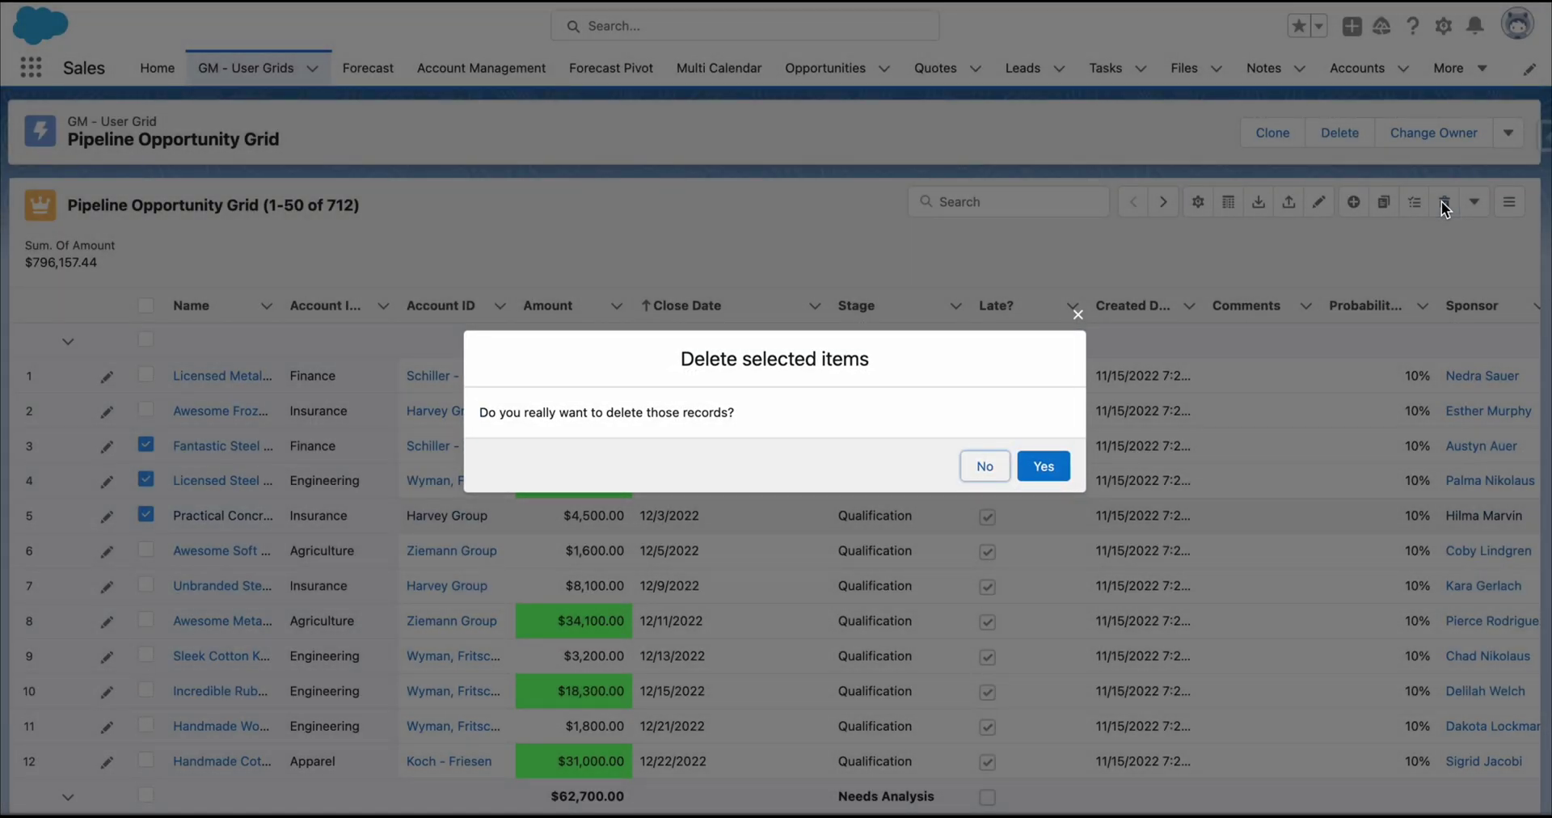
{"action": "left_click", "coordinate": [988, 466]}
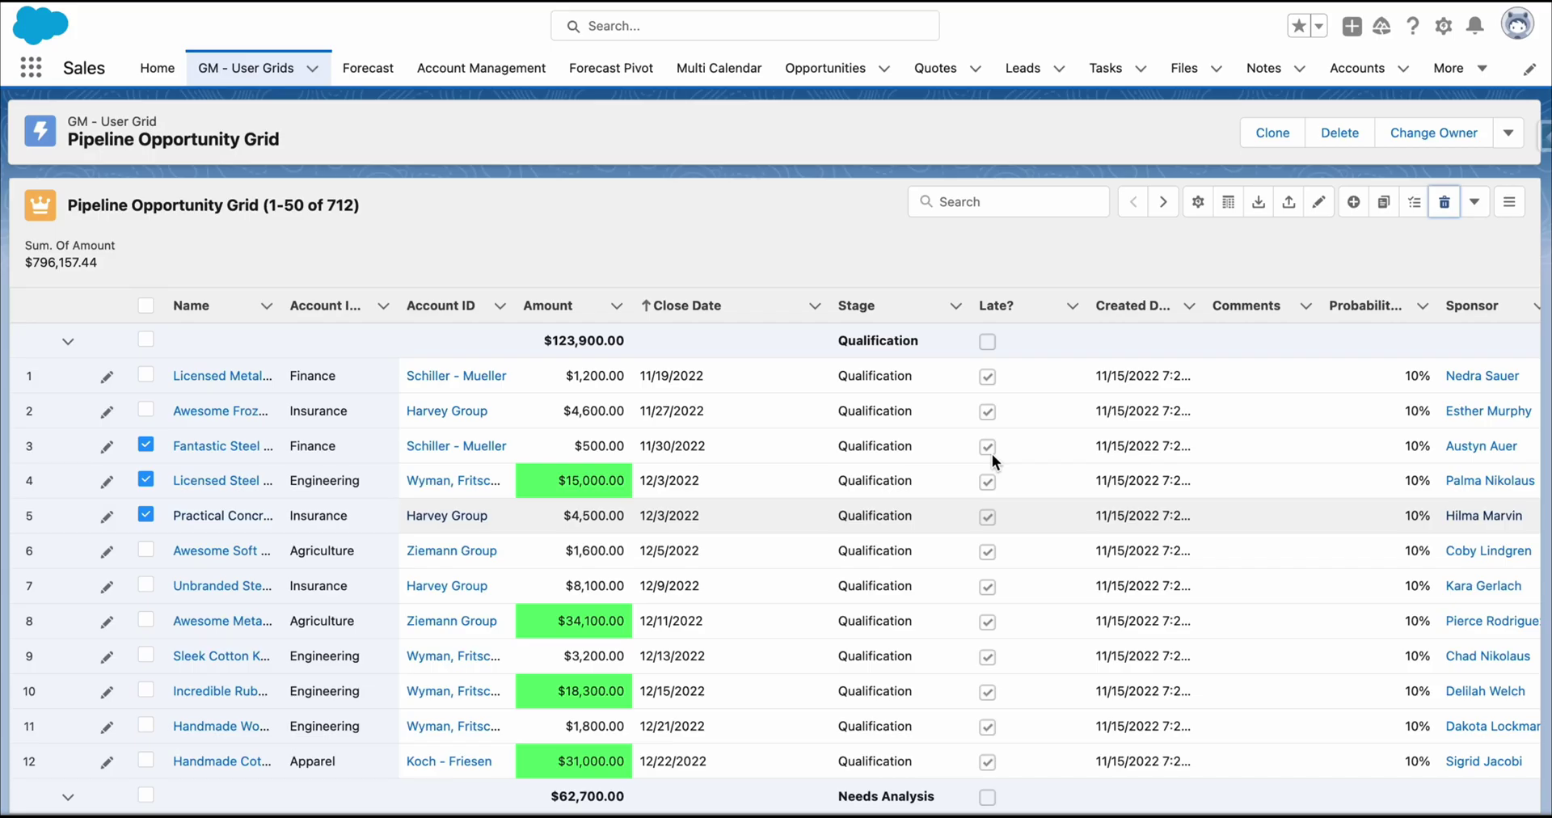
- Fill in a Mass Update with close date May 24, 2023, stage Negotiation/Review and comment "GridMate" for the selected opportunities, and cancel it
{"action": "left_click", "coordinate": [1414, 202]}
{"action": "left_click", "coordinate": [453, 380]}
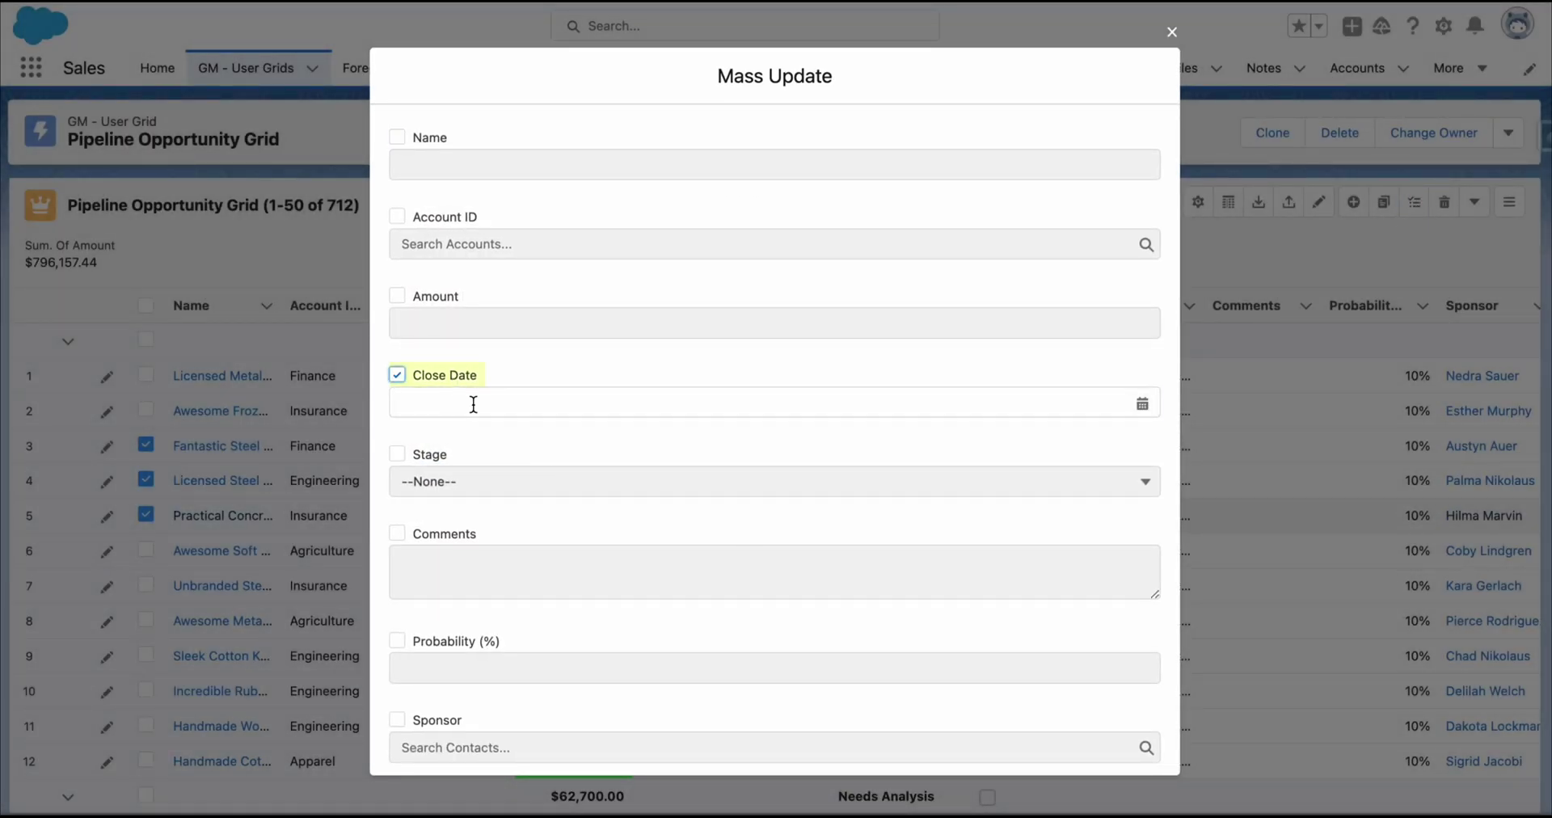
{"action": "left_click", "coordinate": [471, 402]}
{"action": "left_click", "coordinate": [1018, 621]}
{"action": "left_click", "coordinate": [434, 458]}
{"action": "left_click", "coordinate": [489, 482]}
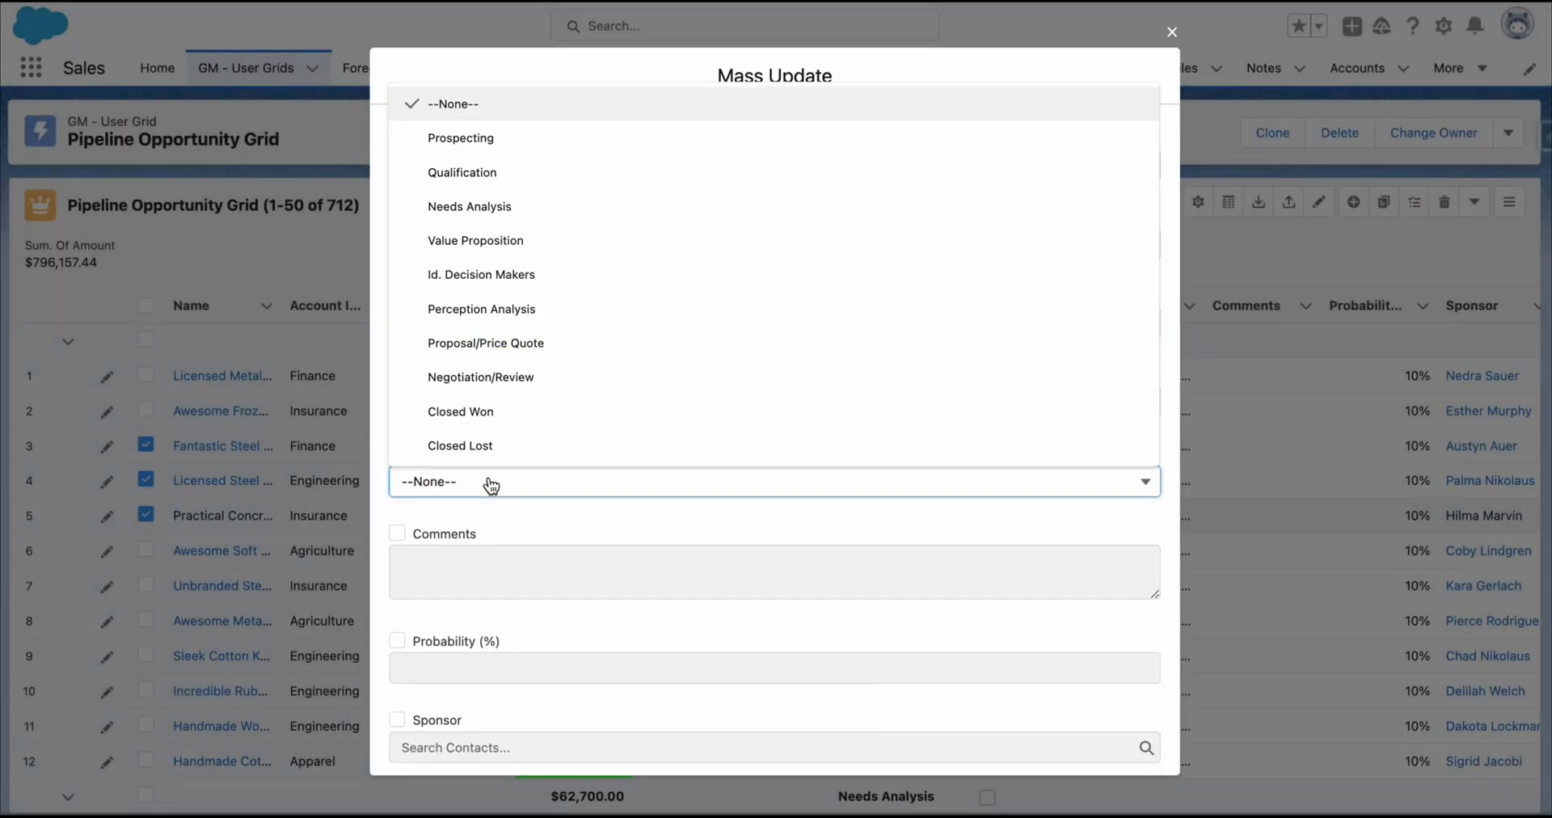
{"action": "left_click", "coordinate": [540, 388]}
{"action": "left_click", "coordinate": [444, 540]}
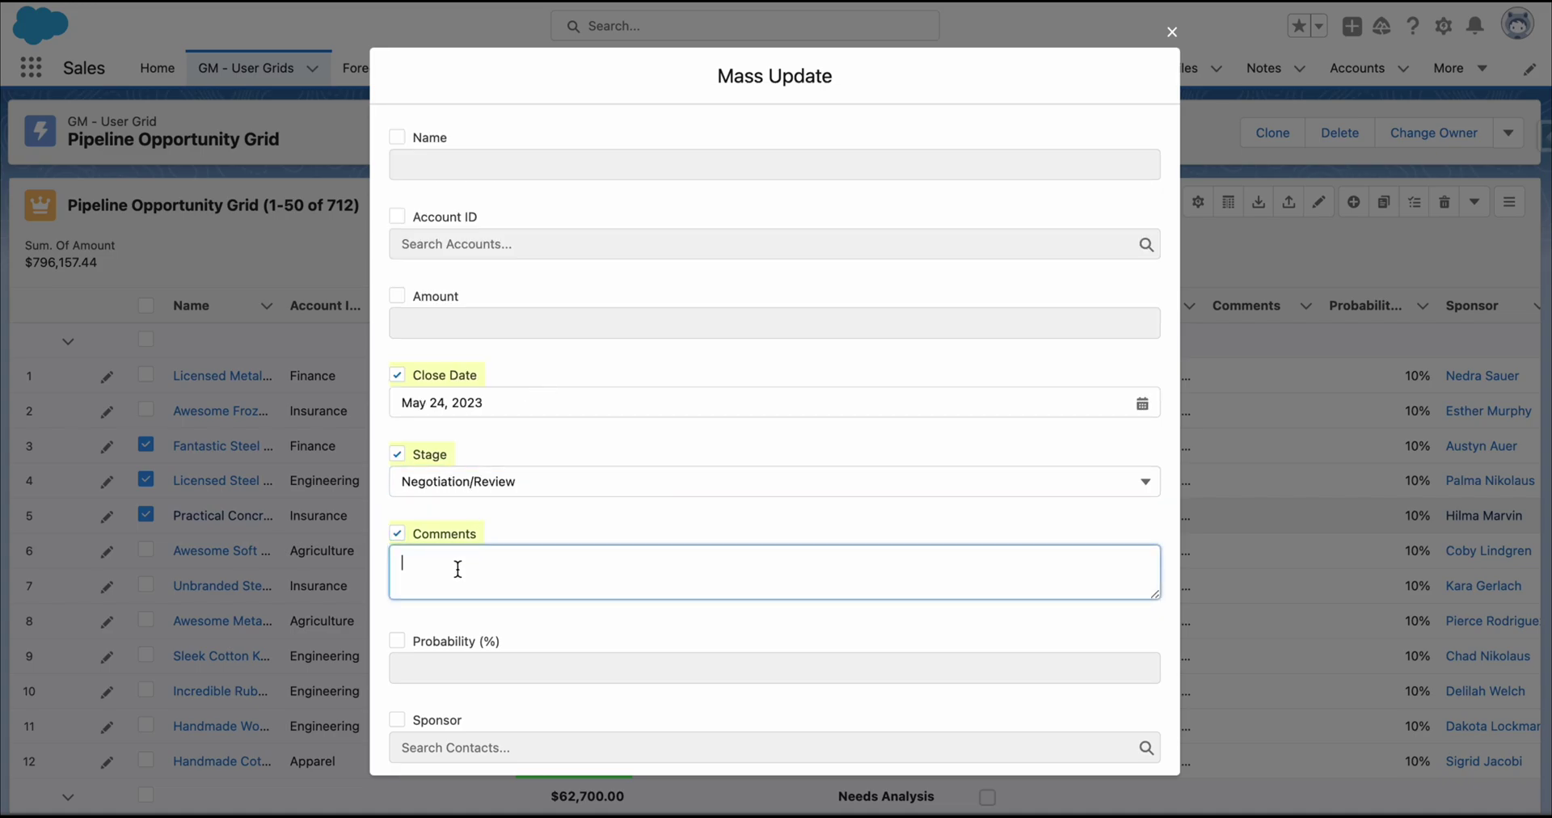
{"action": "type", "text": "GridMate"}
{"action": "left_click", "coordinate": [736, 631]}
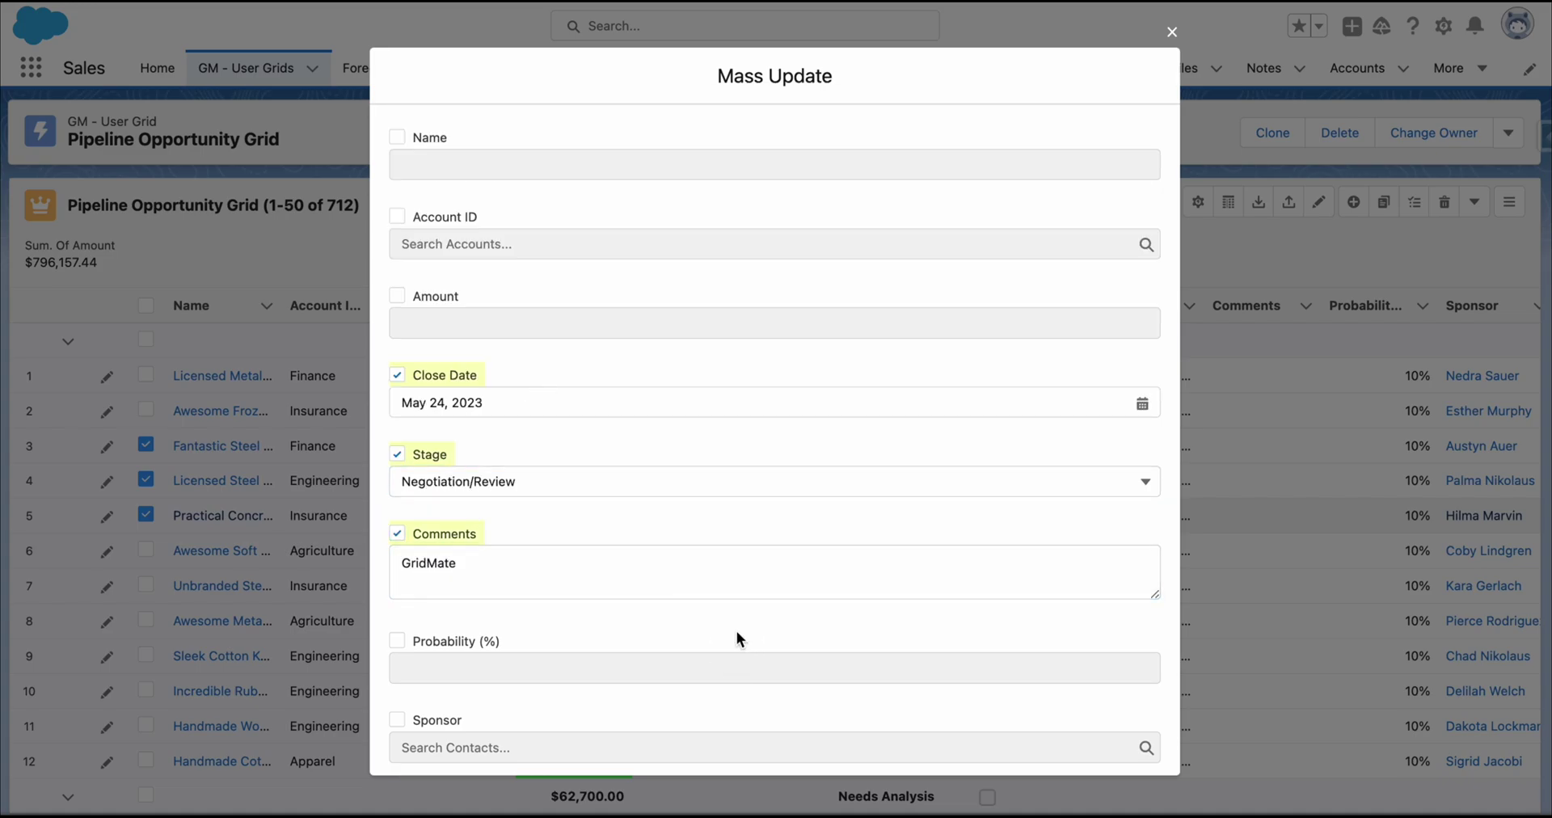
{"action": "scroll", "coordinate": [735, 631], "scroll_direction": "down", "scroll_amount": 2}
{"action": "left_click", "coordinate": [1048, 750]}
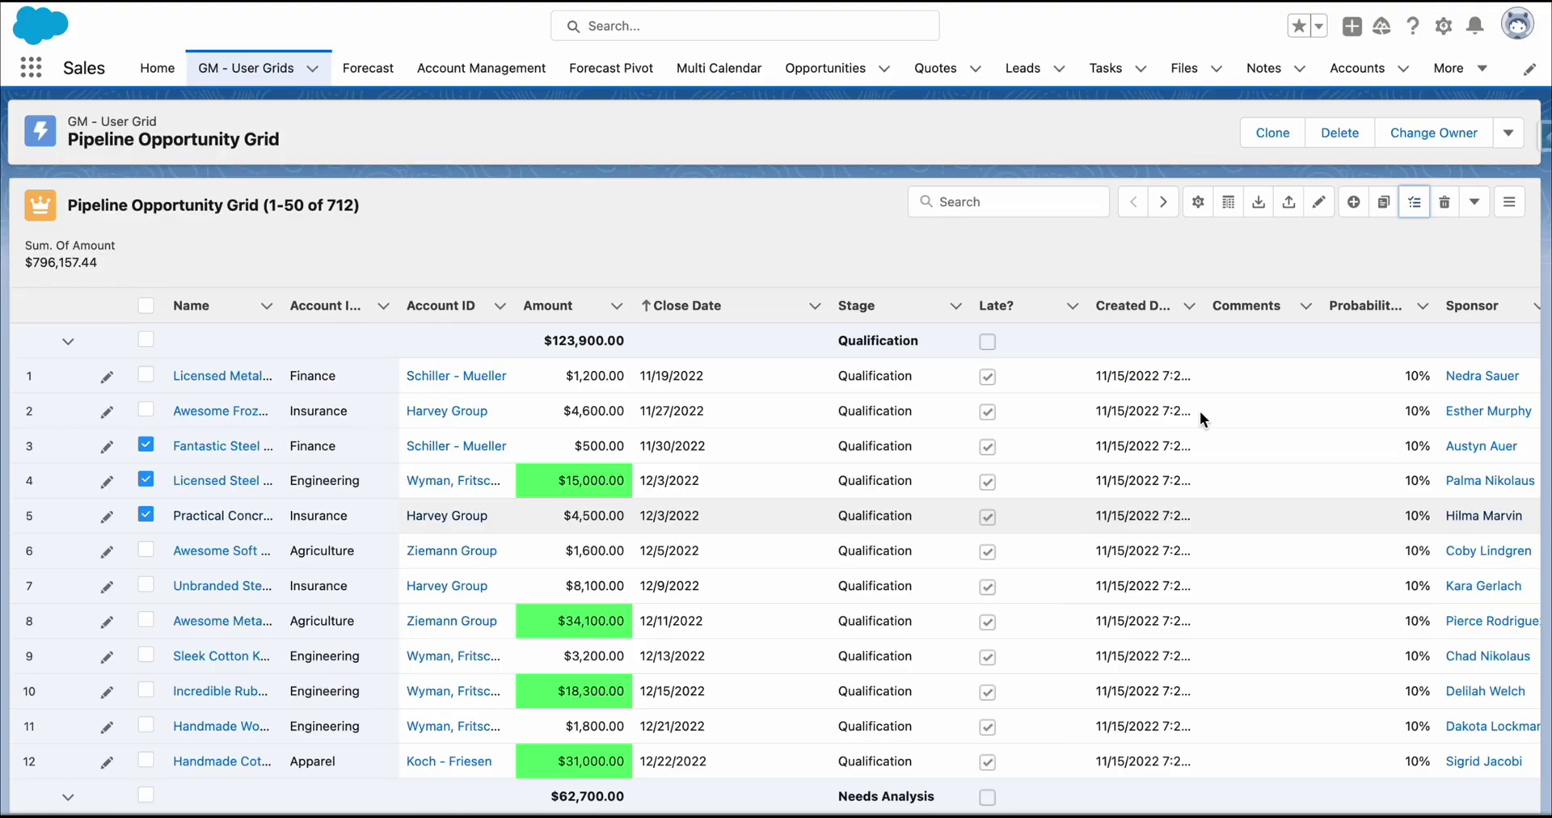
- Request cloning of the selected opportunities and decline the confirmation
{"action": "left_click", "coordinate": [1384, 204]}
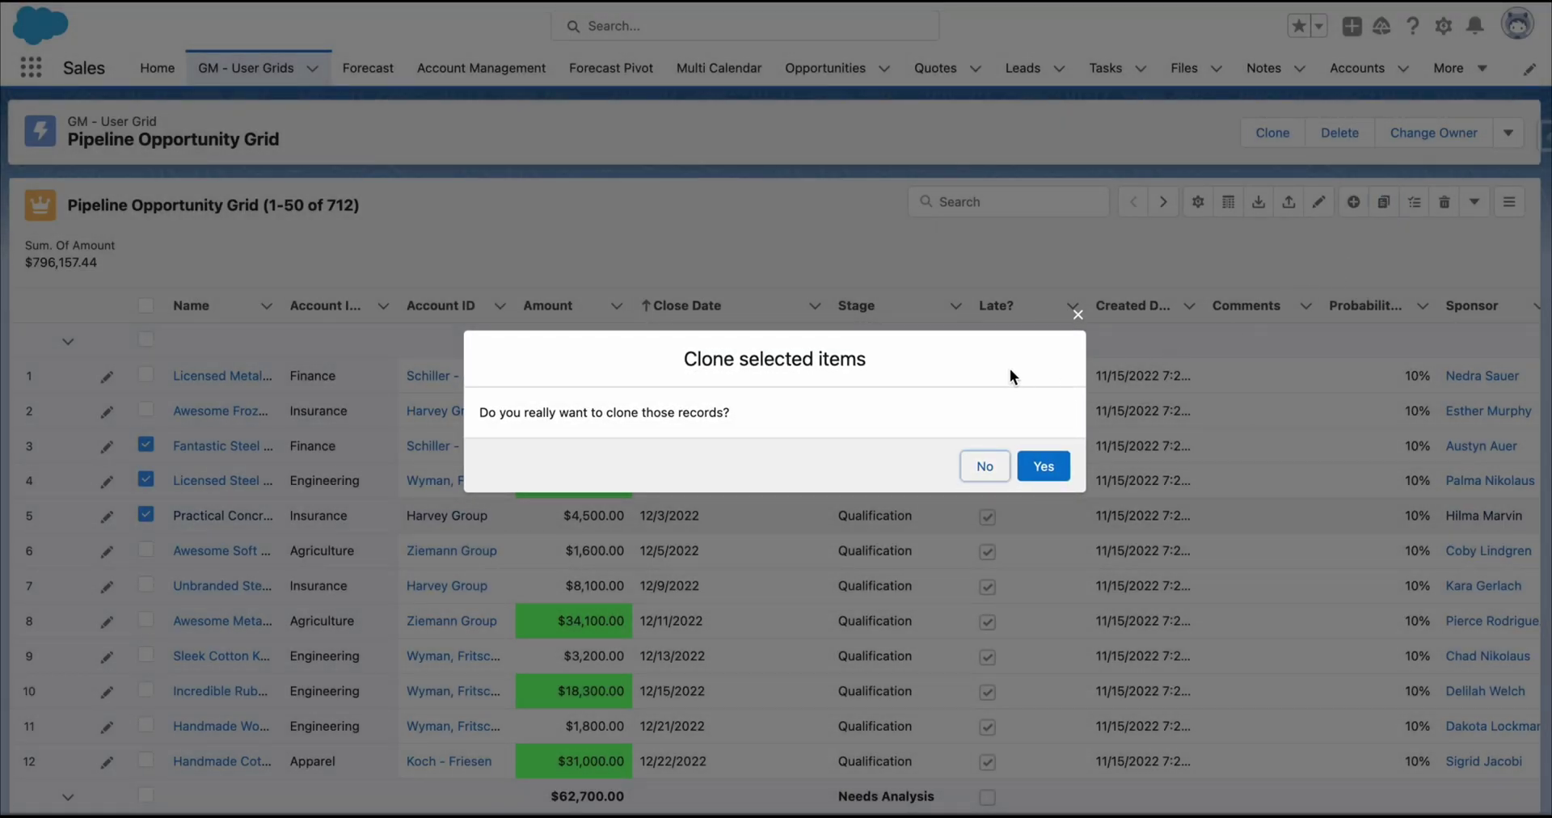
{"action": "left_click", "coordinate": [990, 467]}
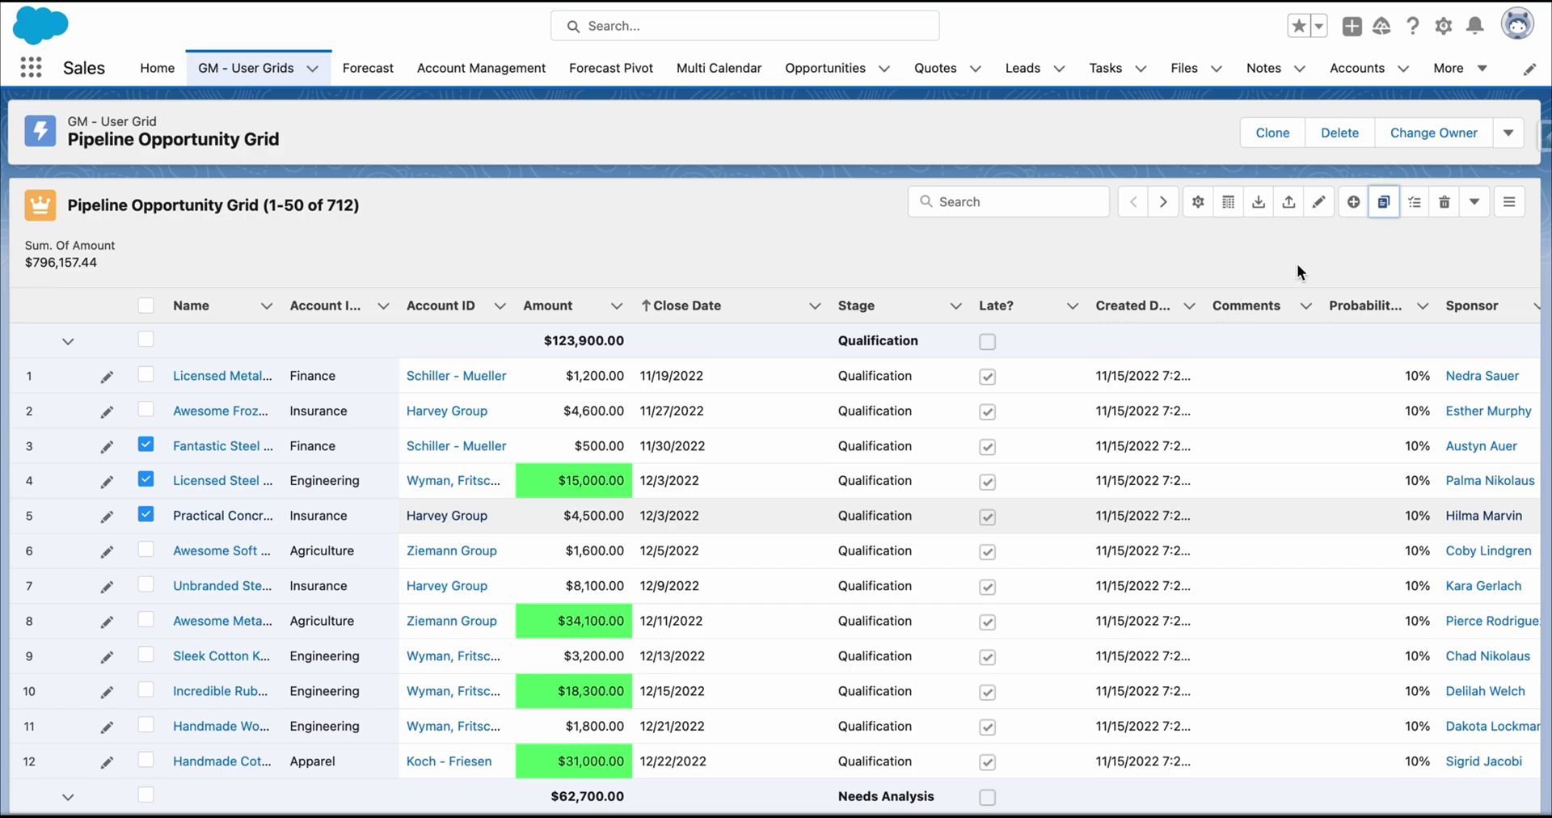
- Start a new formula column for the grid and review the available Math, Logical and Text functions
{"action": "left_click", "coordinate": [1509, 202]}
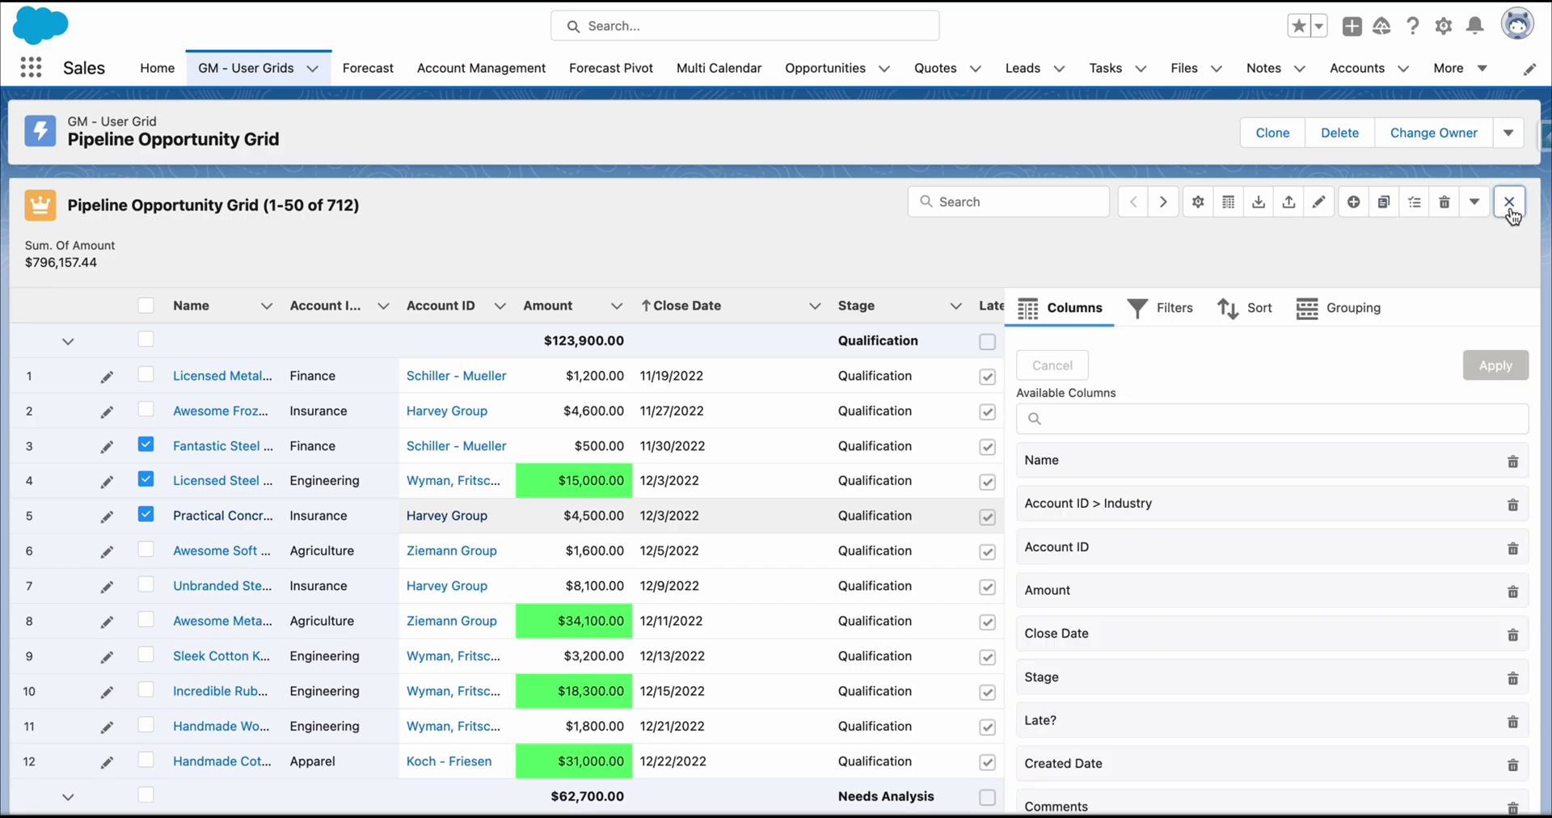
{"action": "left_click", "coordinate": [1132, 416]}
{"action": "scroll", "coordinate": [1151, 553], "scroll_direction": "down", "scroll_amount": 5}
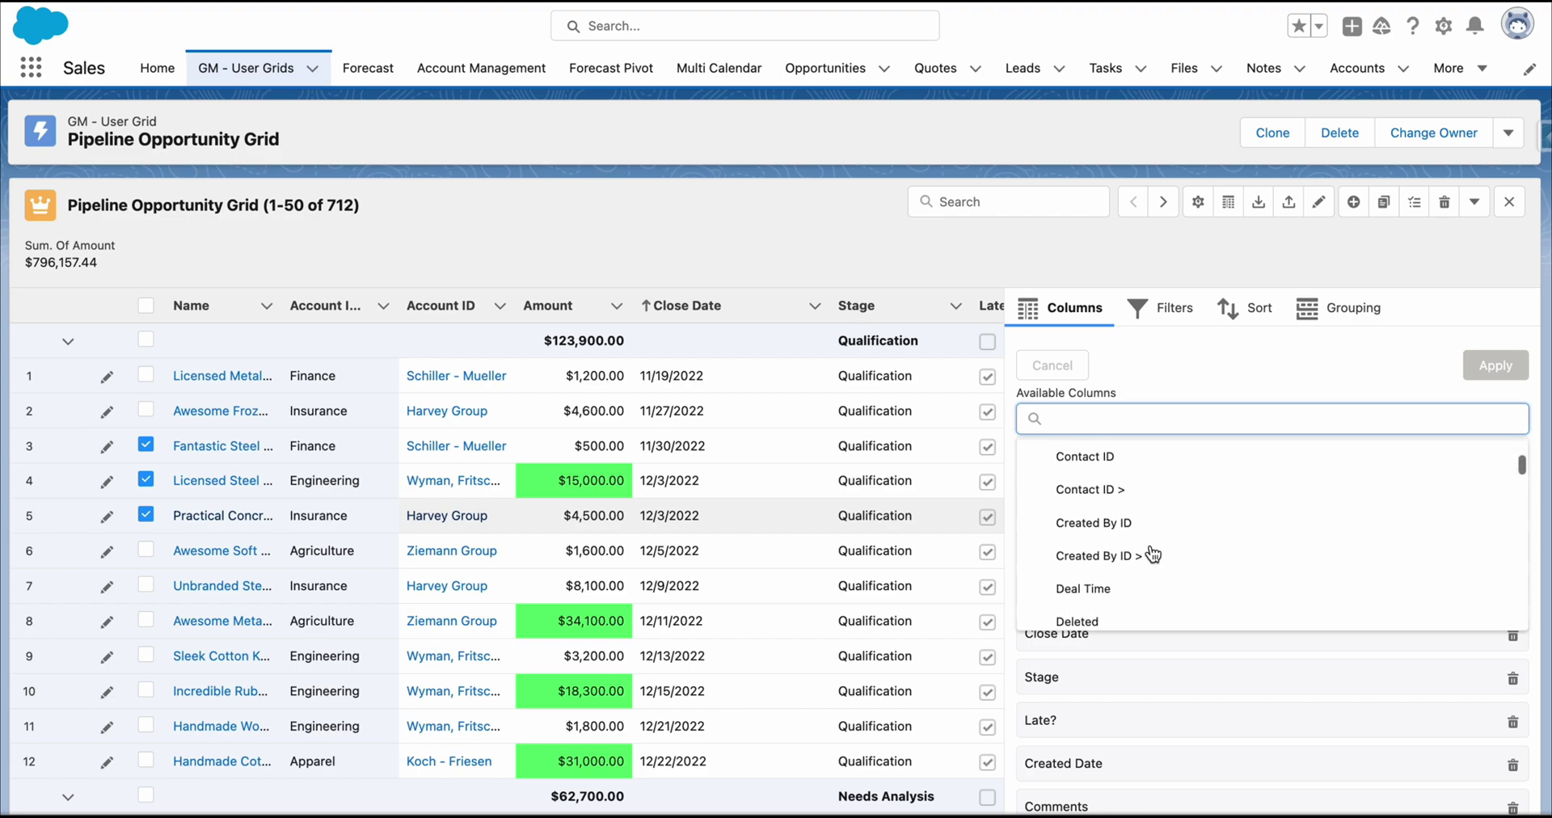
{"action": "scroll", "coordinate": [1151, 552], "scroll_direction": "down", "scroll_amount": 10}
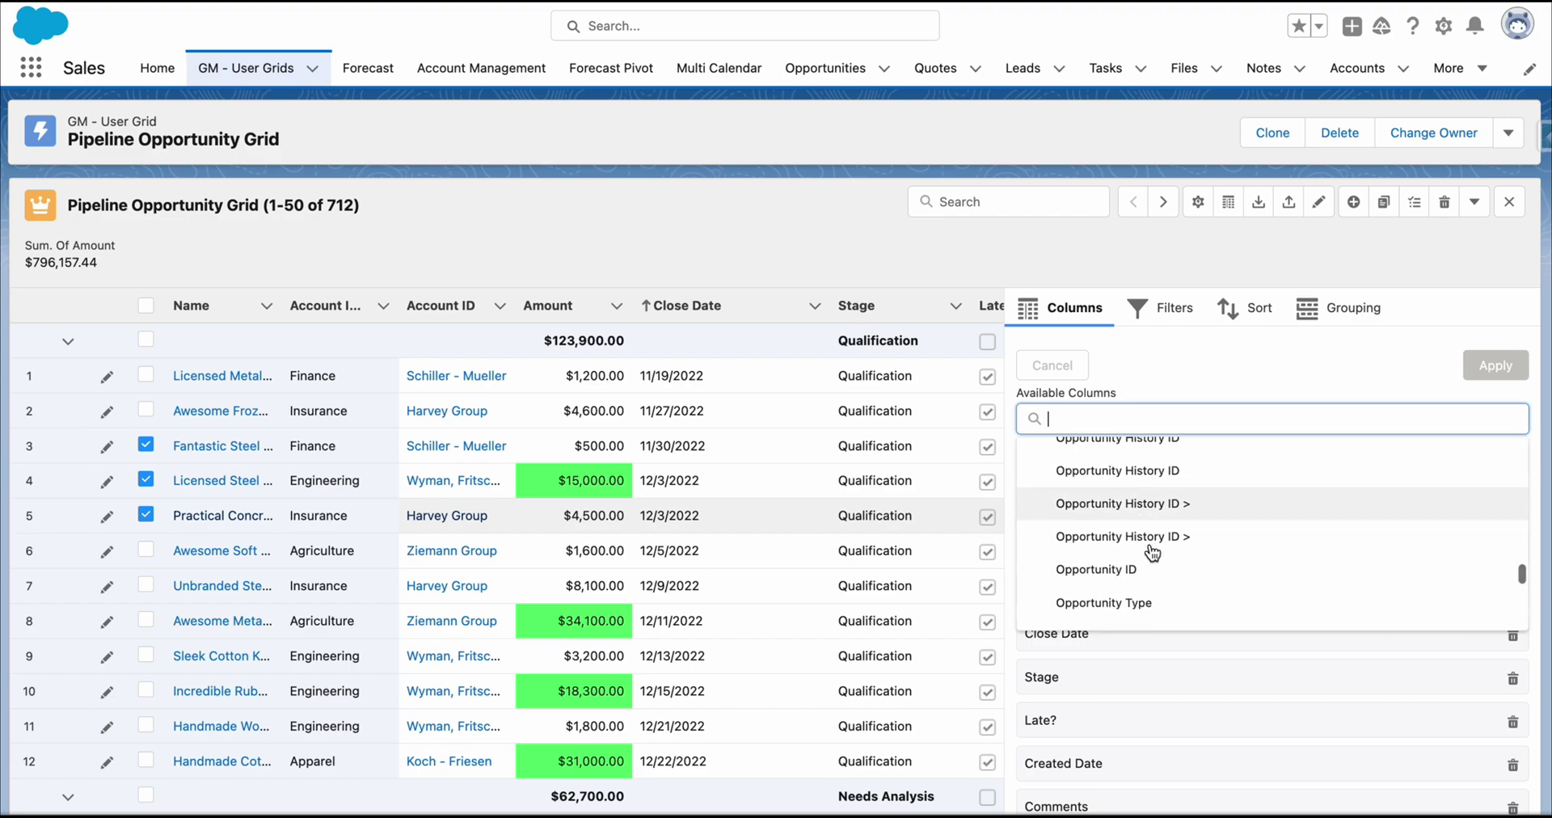
{"action": "left_click", "coordinate": [1142, 611]}
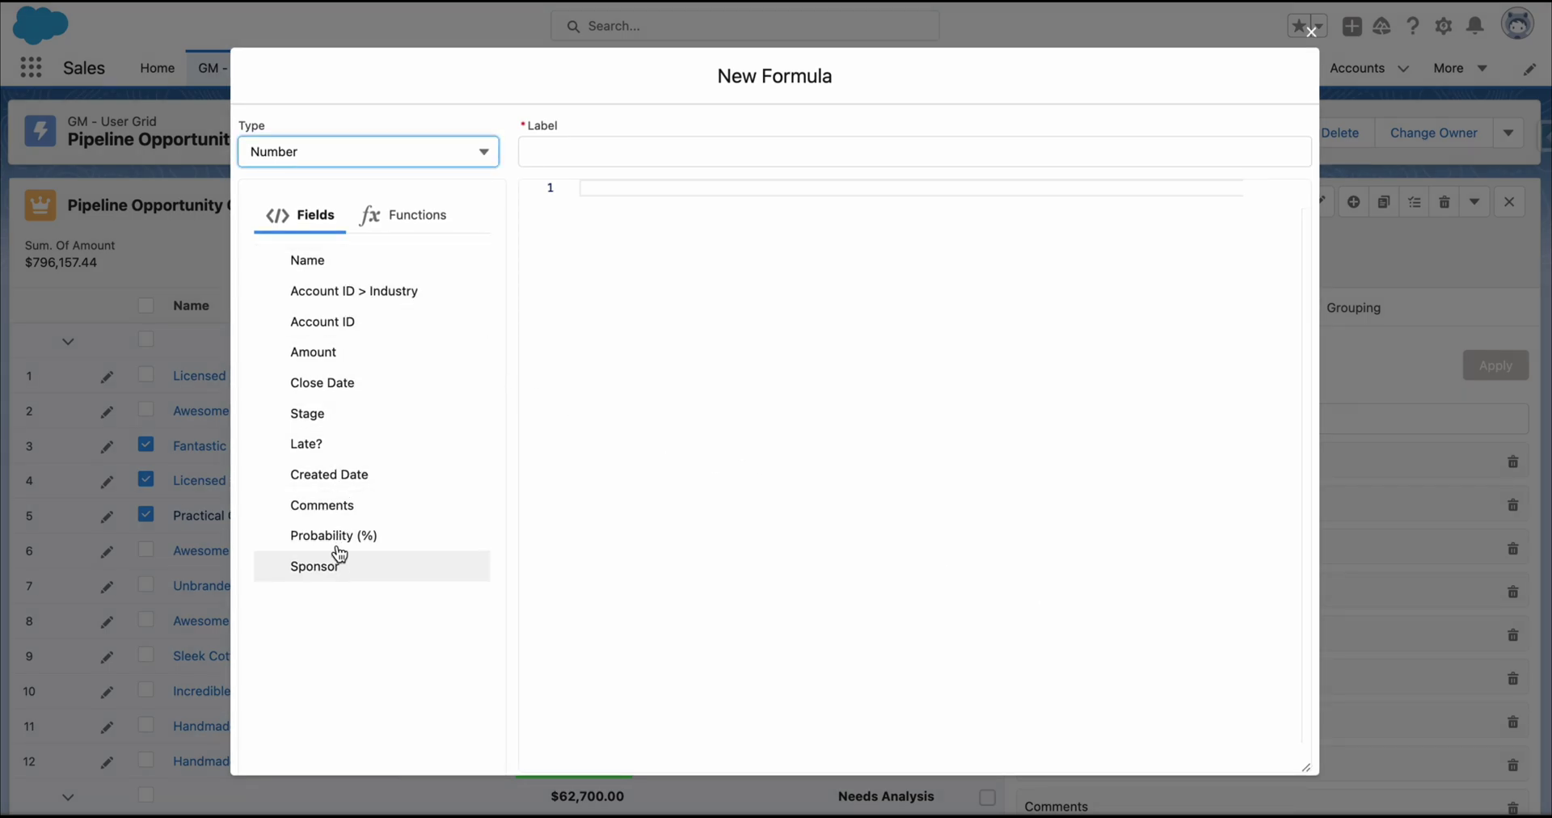
{"action": "left_click", "coordinate": [423, 224]}
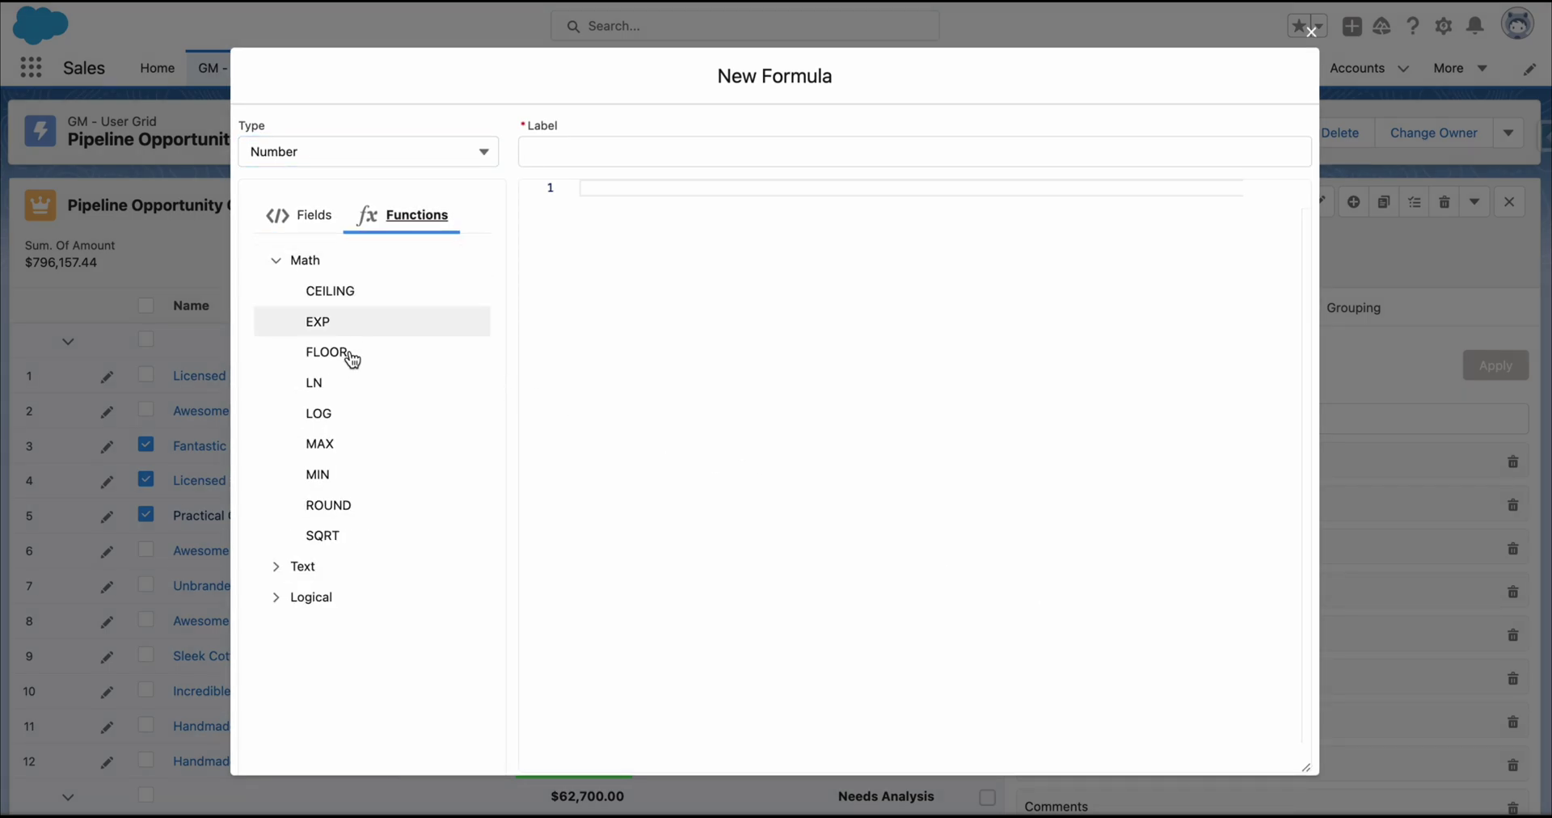
{"action": "left_click", "coordinate": [276, 599]}
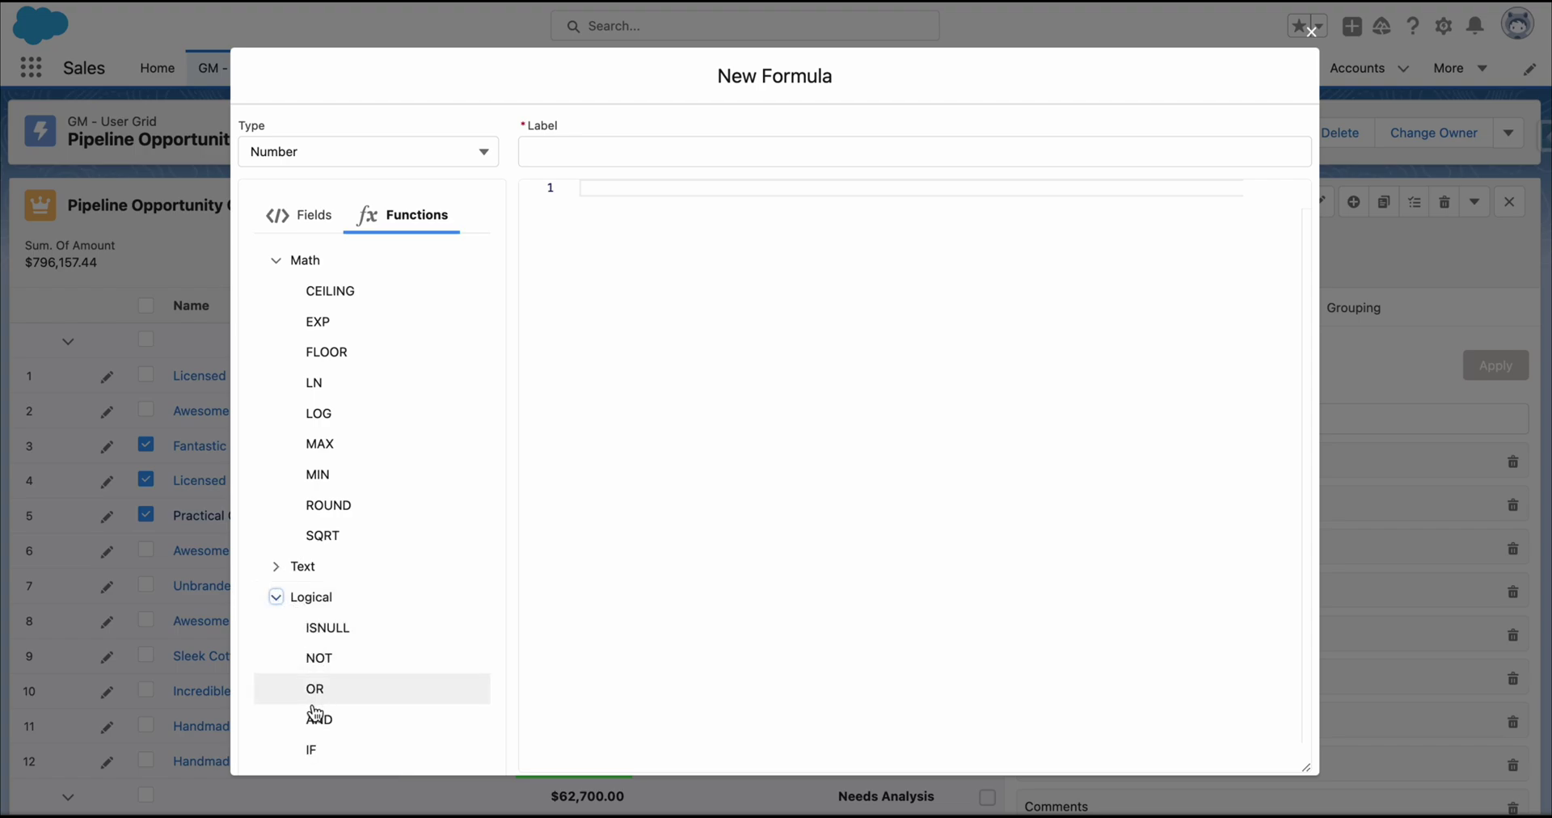
{"action": "left_click", "coordinate": [273, 566]}
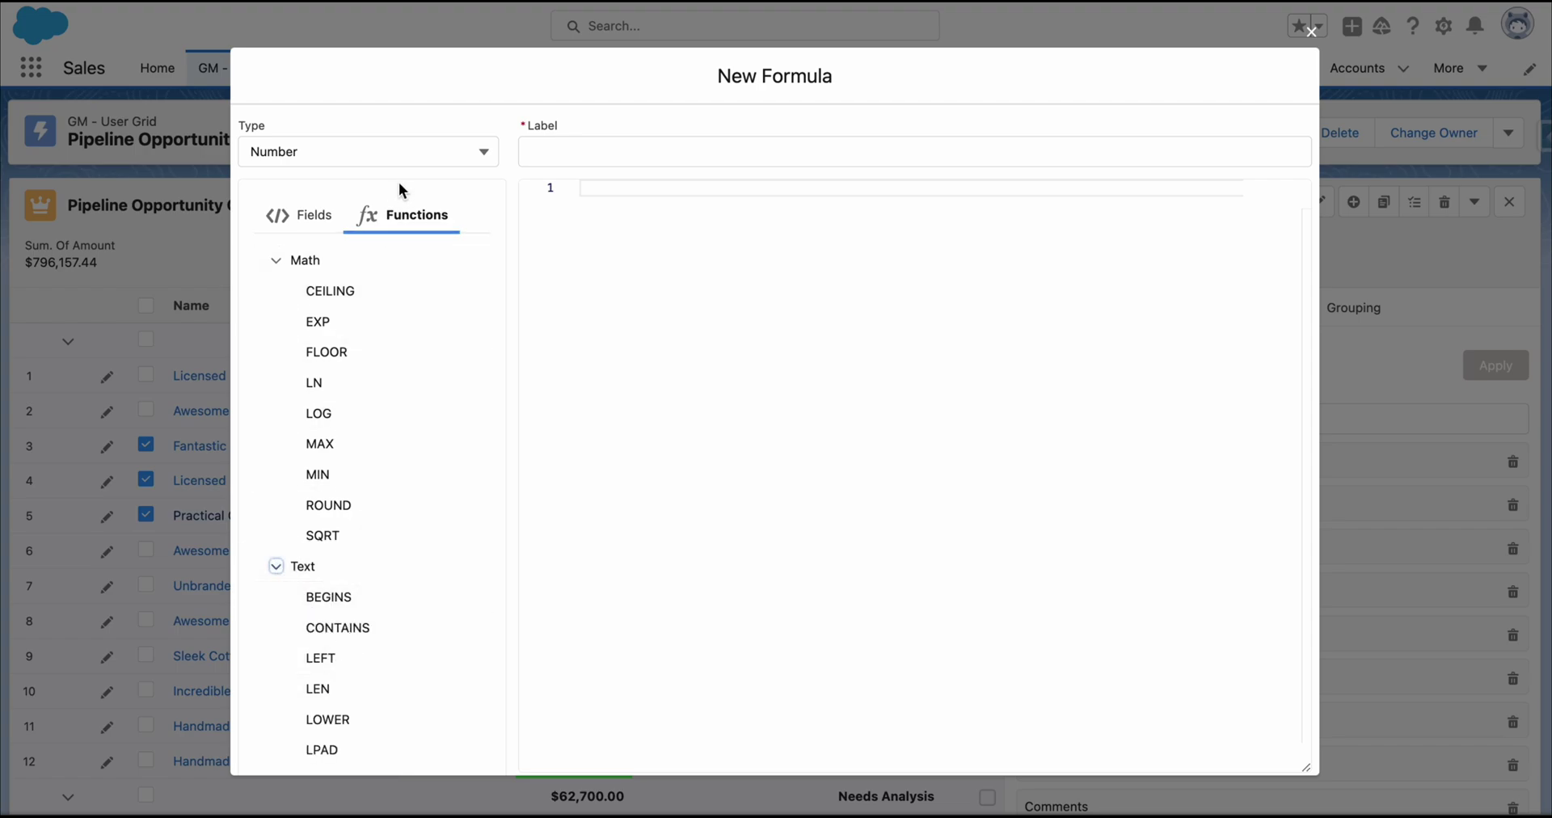
- Set the new formula's type to Currency and its label to ARR
{"action": "left_click", "coordinate": [317, 215]}
{"action": "left_click", "coordinate": [391, 157]}
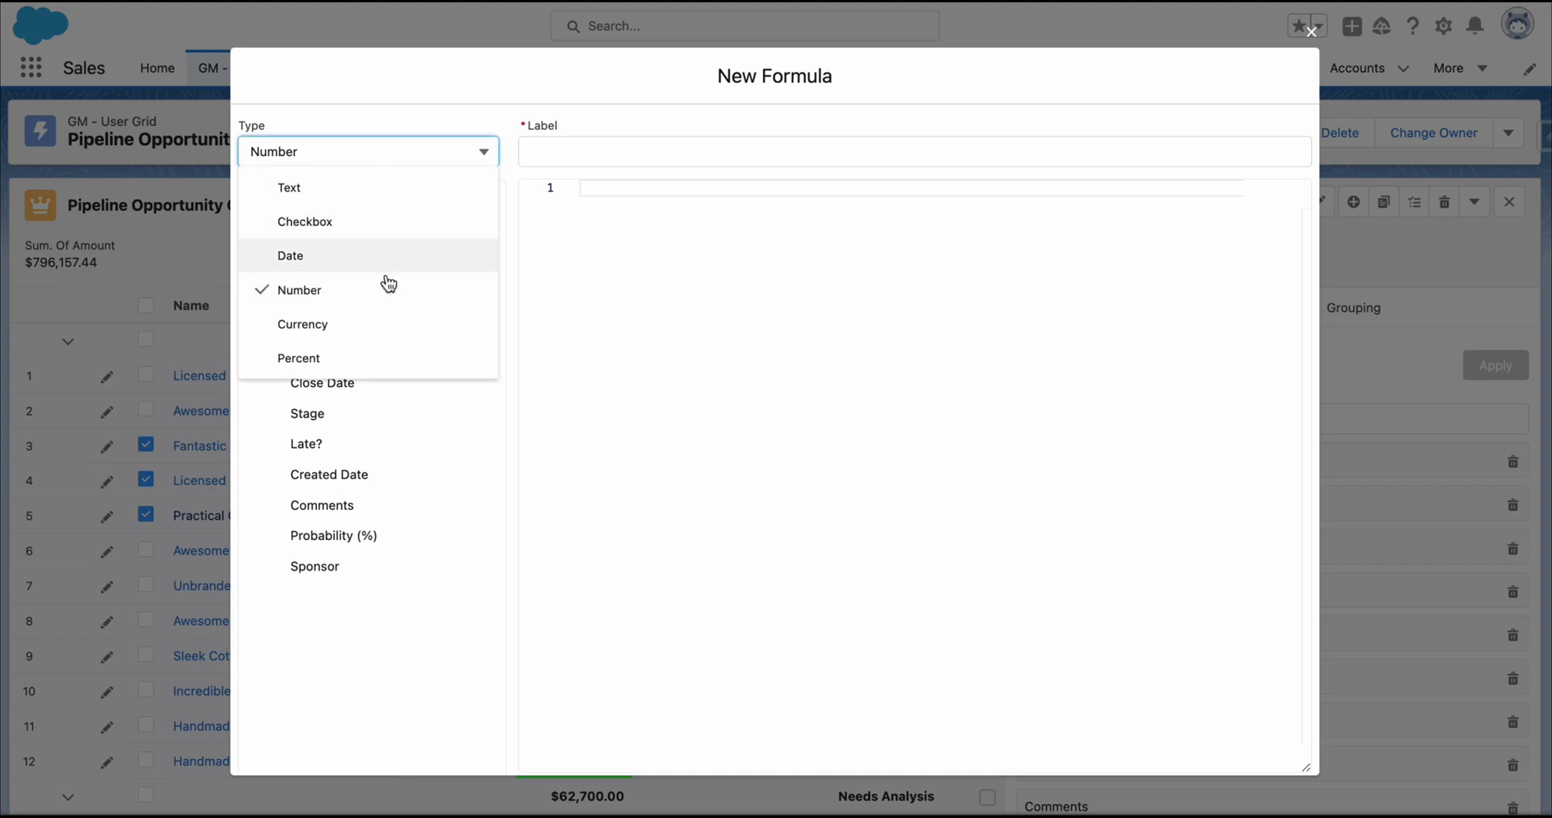
{"action": "left_click", "coordinate": [385, 323]}
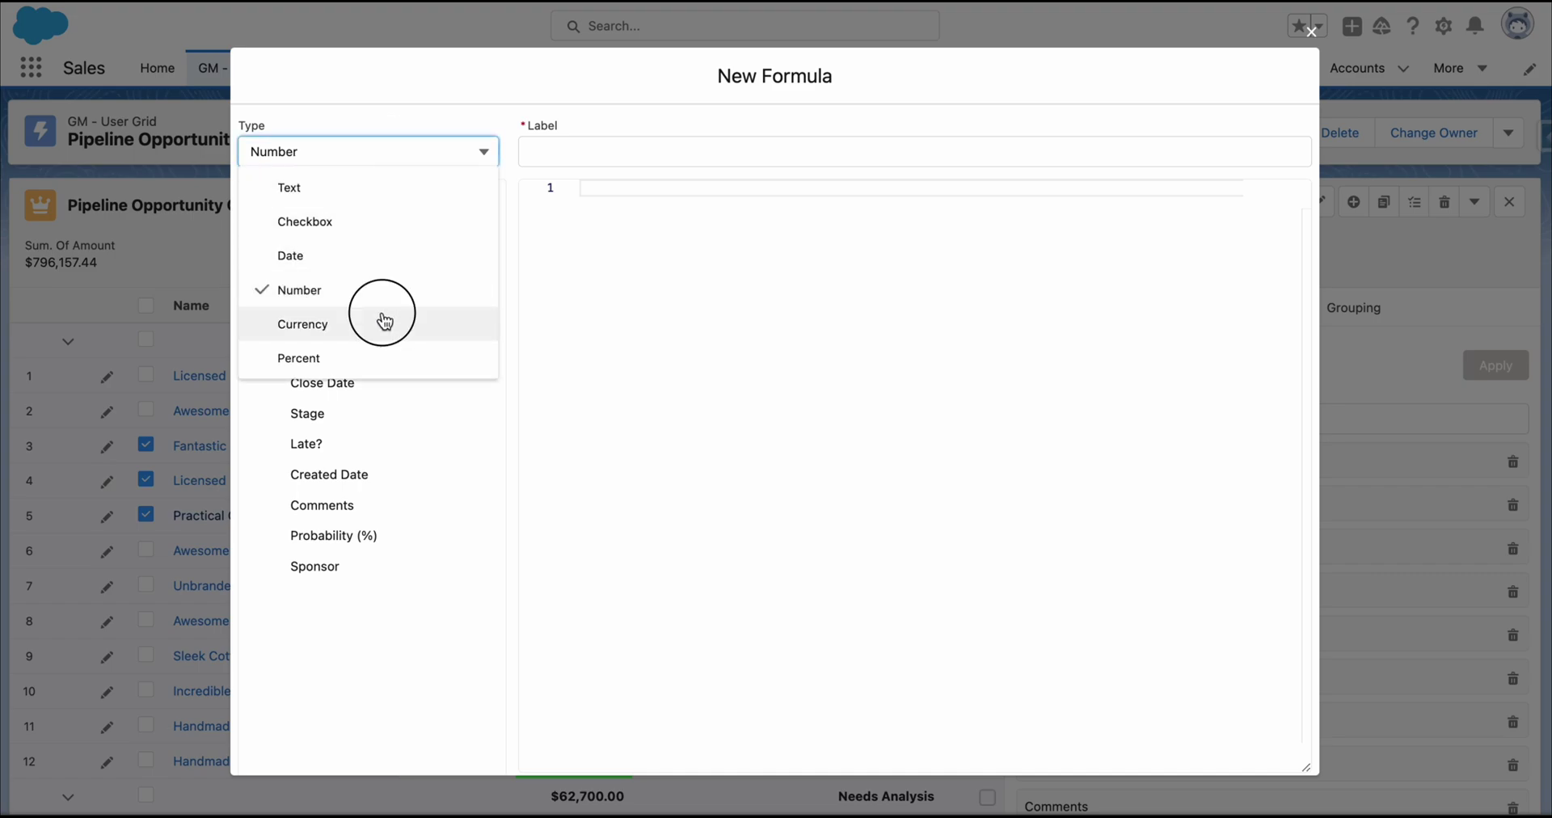
{"action": "left_click", "coordinate": [565, 141]}
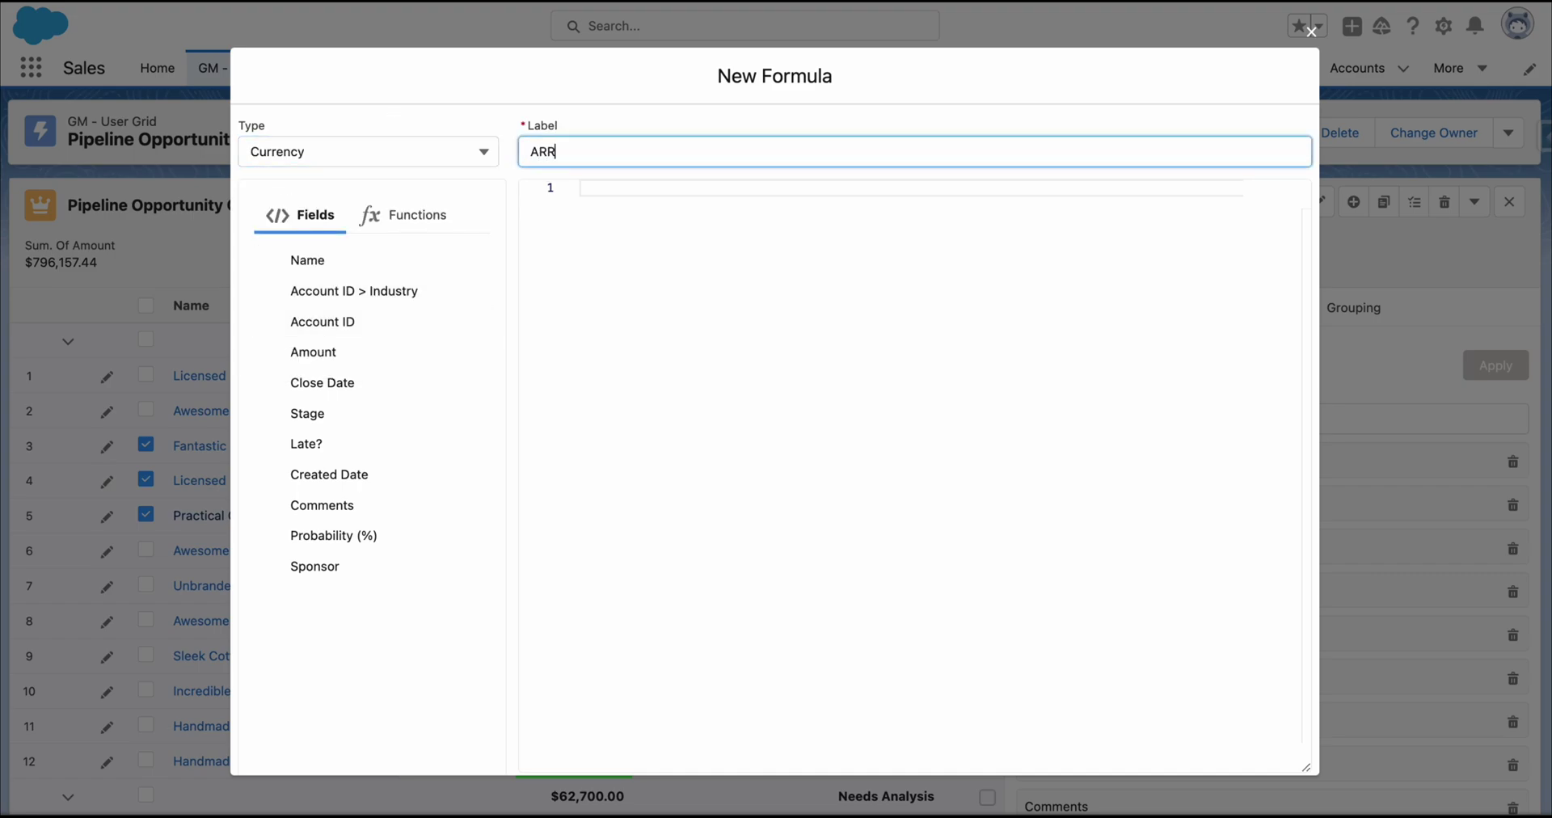
- Define the ARR formula as Amount*12, check its syntax and save it
{"action": "left_click", "coordinate": [356, 362]}
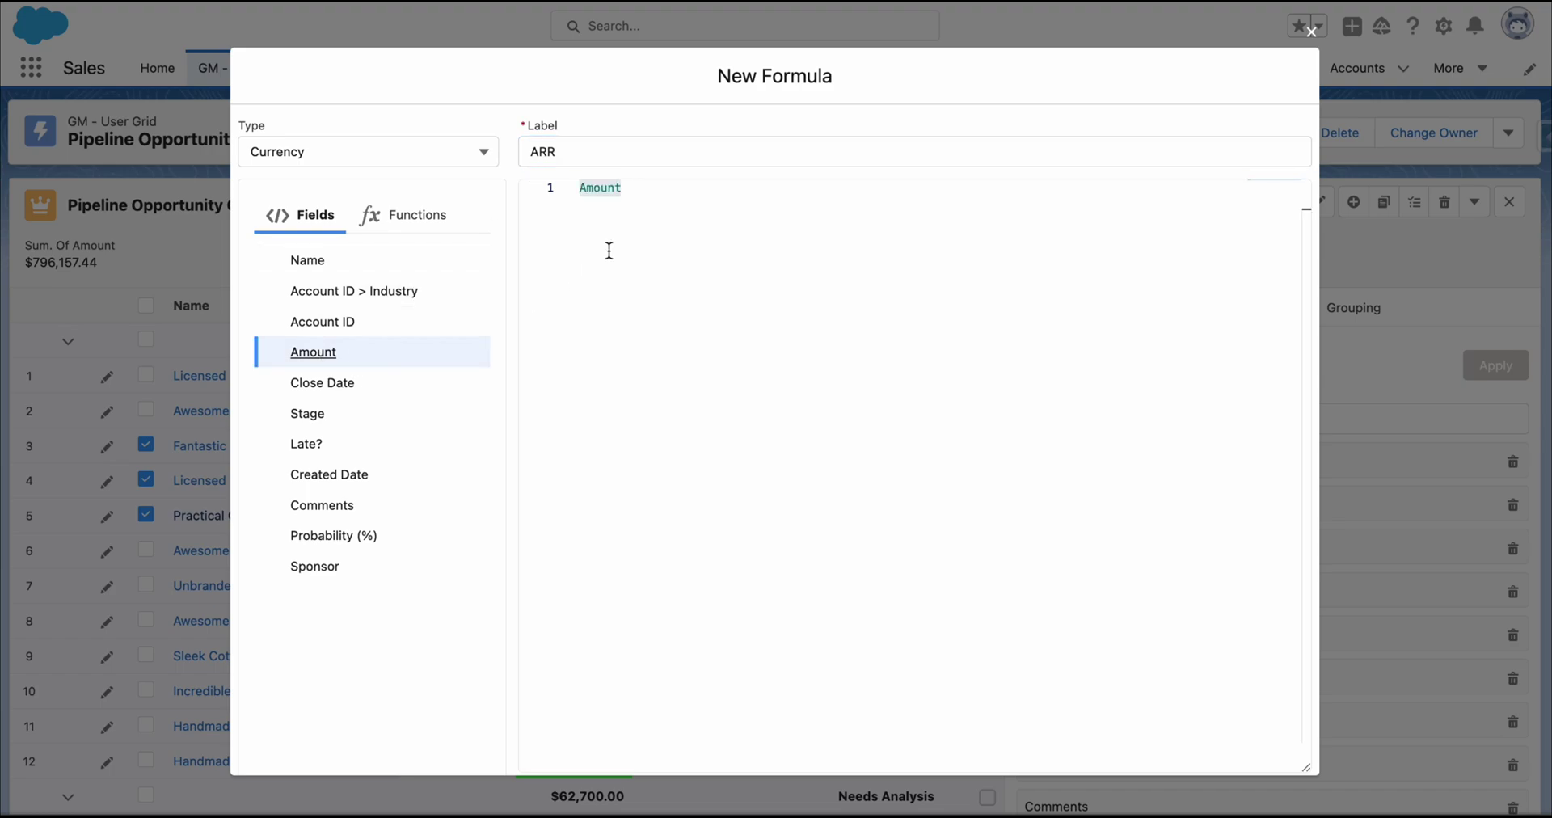
{"action": "left_click", "coordinate": [679, 211]}
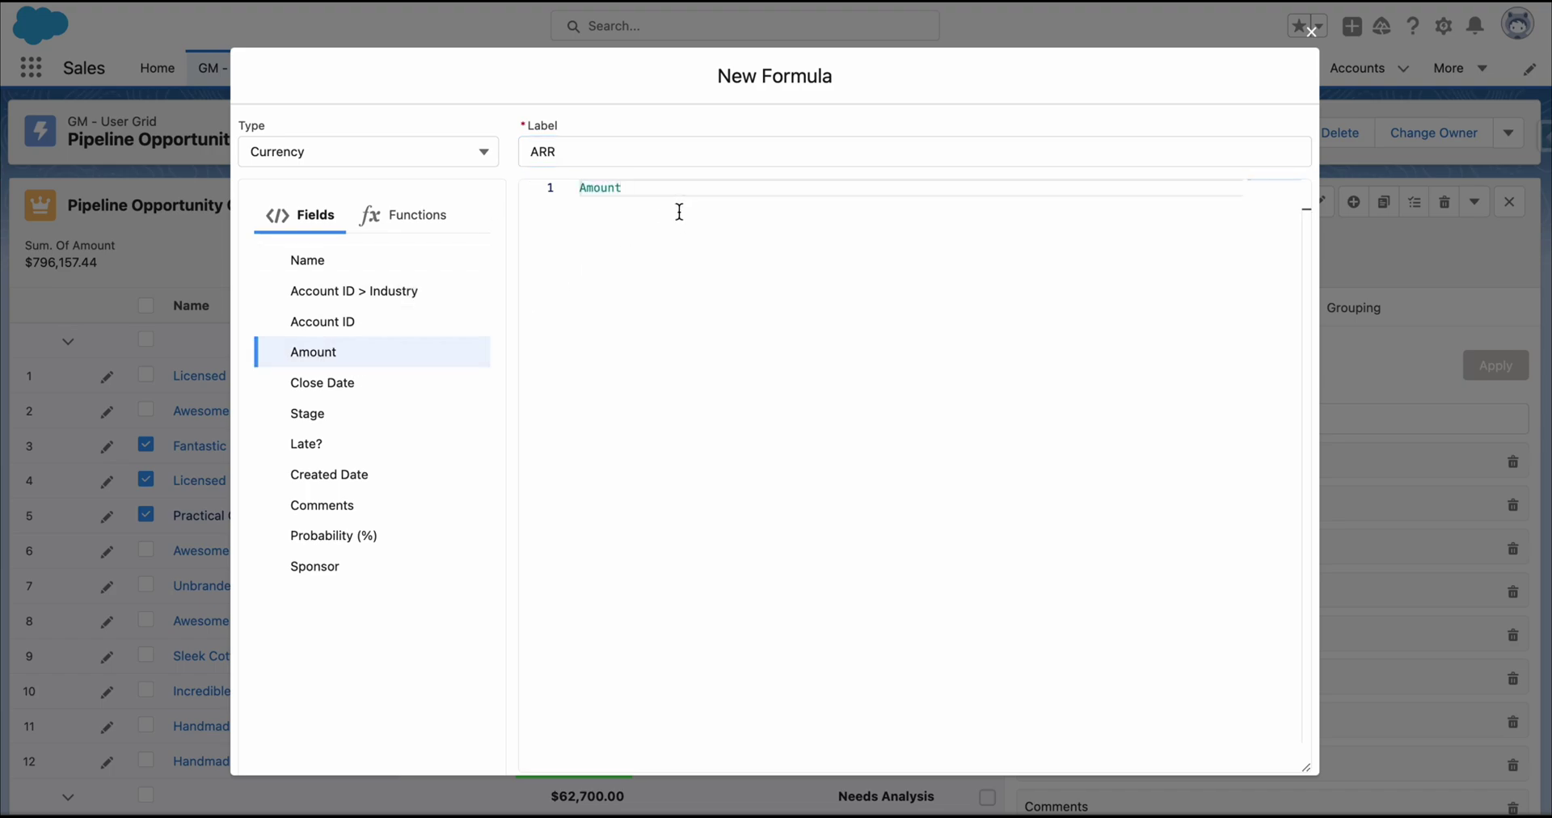
{"action": "type", "text": "*12"}
{"action": "scroll", "coordinate": [502, 610], "scroll_direction": "down", "scroll_amount": 2}
{"action": "left_click", "coordinate": [1138, 747]}
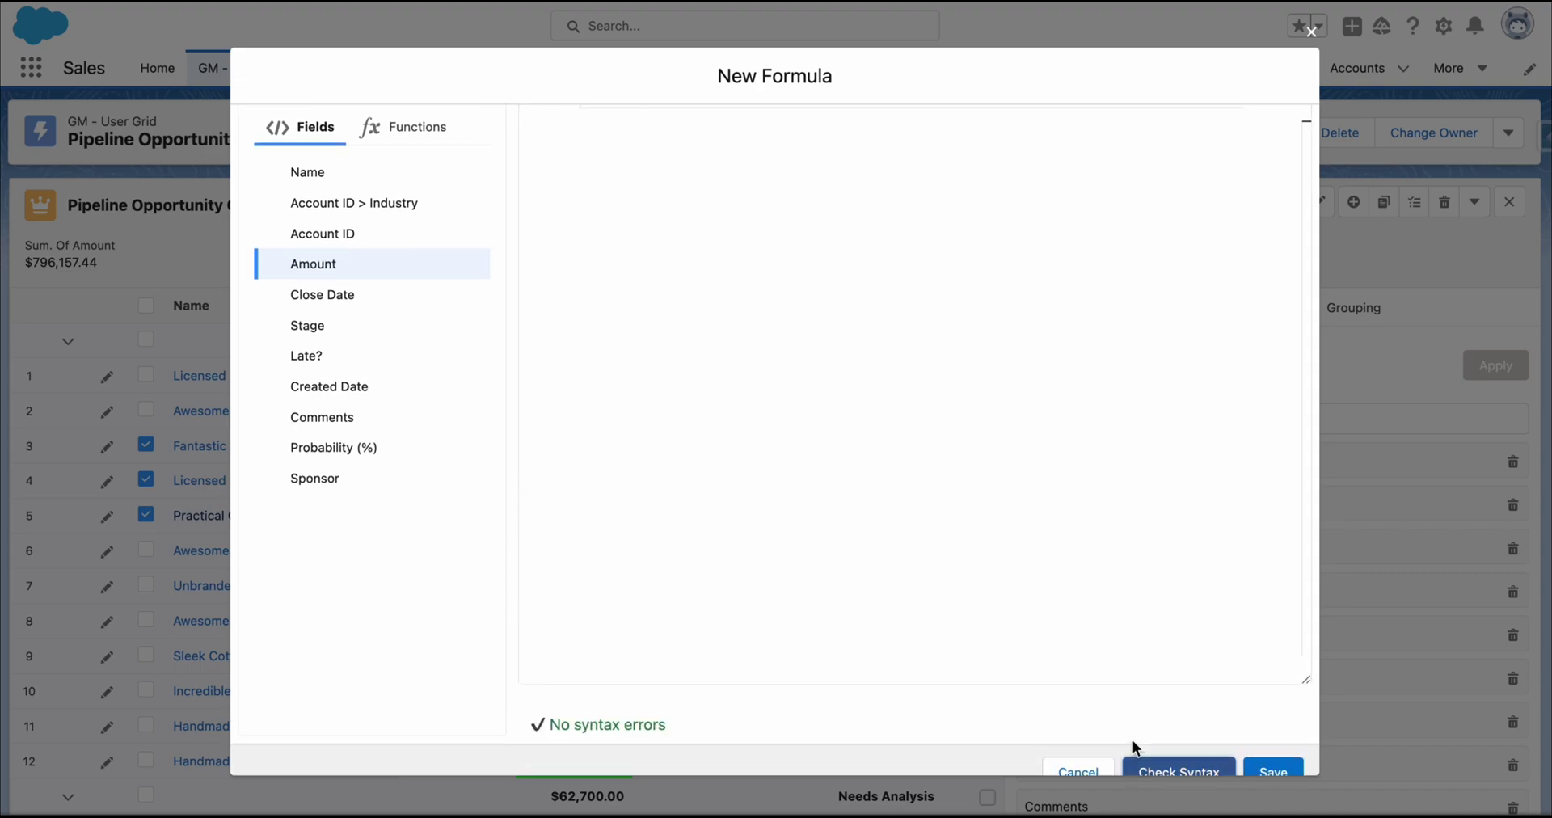
{"action": "scroll", "coordinate": [1133, 737], "scroll_direction": "down", "scroll_amount": 1}
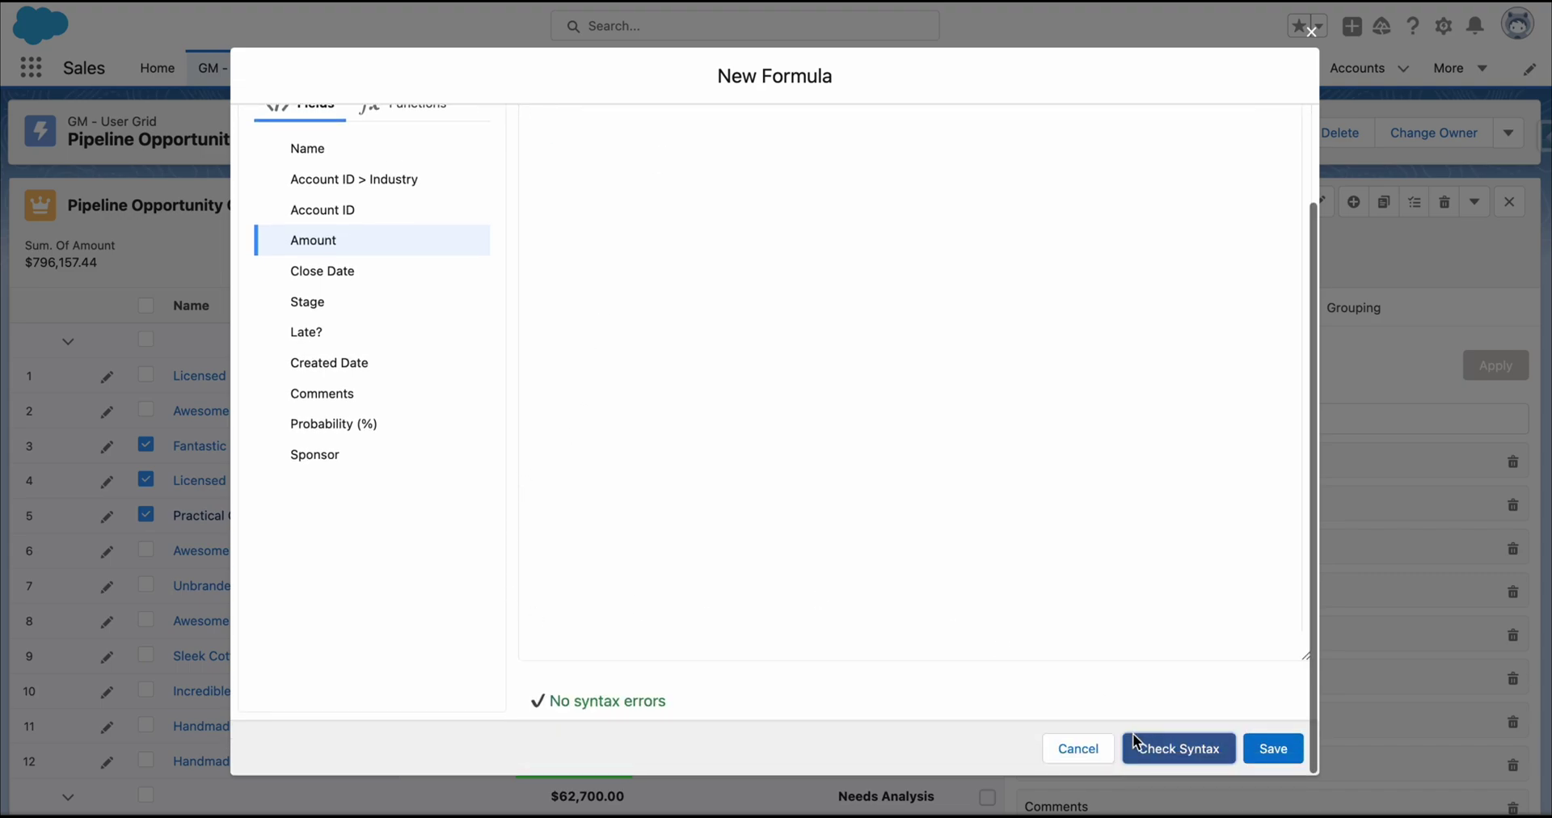
{"action": "left_click", "coordinate": [1272, 750]}
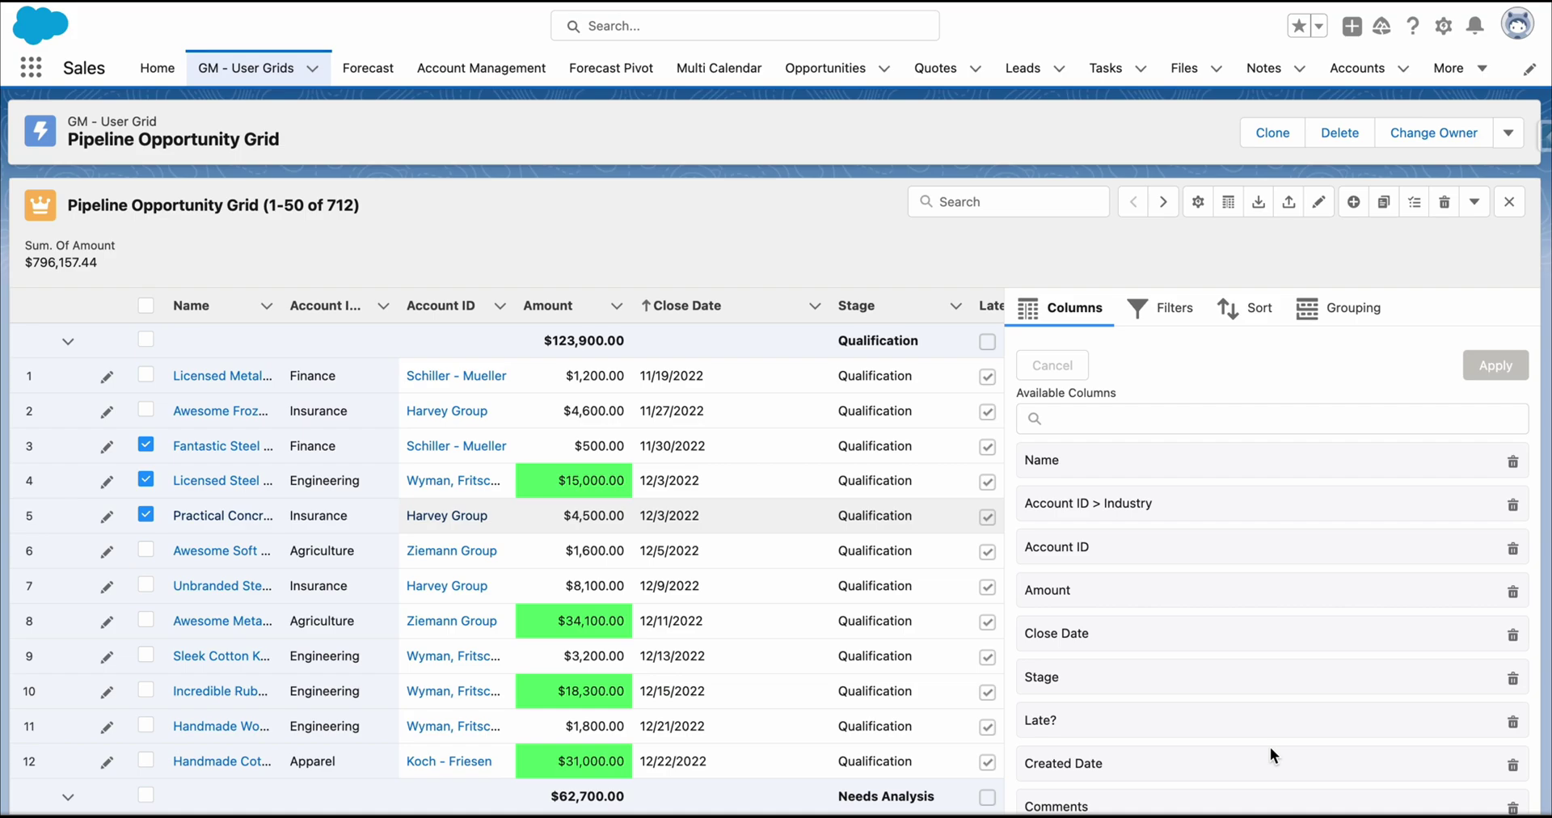
- Add the ARR formula column to the grid, place it directly after Amount and apply the column layout
{"action": "left_click", "coordinate": [1179, 421]}
{"action": "scroll", "coordinate": [1177, 513], "scroll_direction": "down", "scroll_amount": 1}
{"action": "scroll", "coordinate": [1180, 512], "scroll_direction": "up", "scroll_amount": 15}
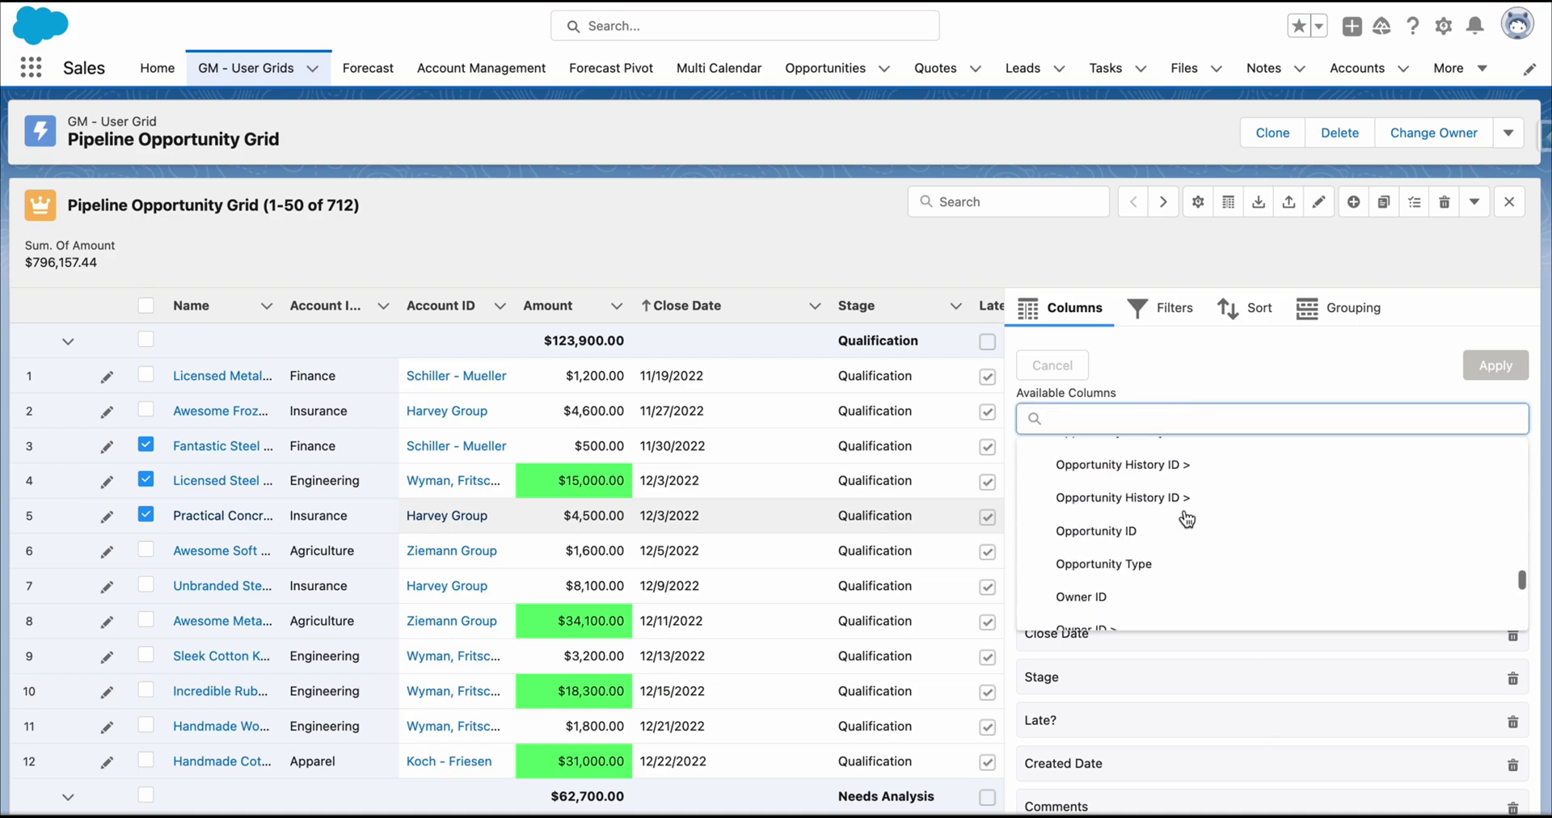
{"action": "scroll", "coordinate": [1186, 518], "scroll_direction": "up", "scroll_amount": 2}
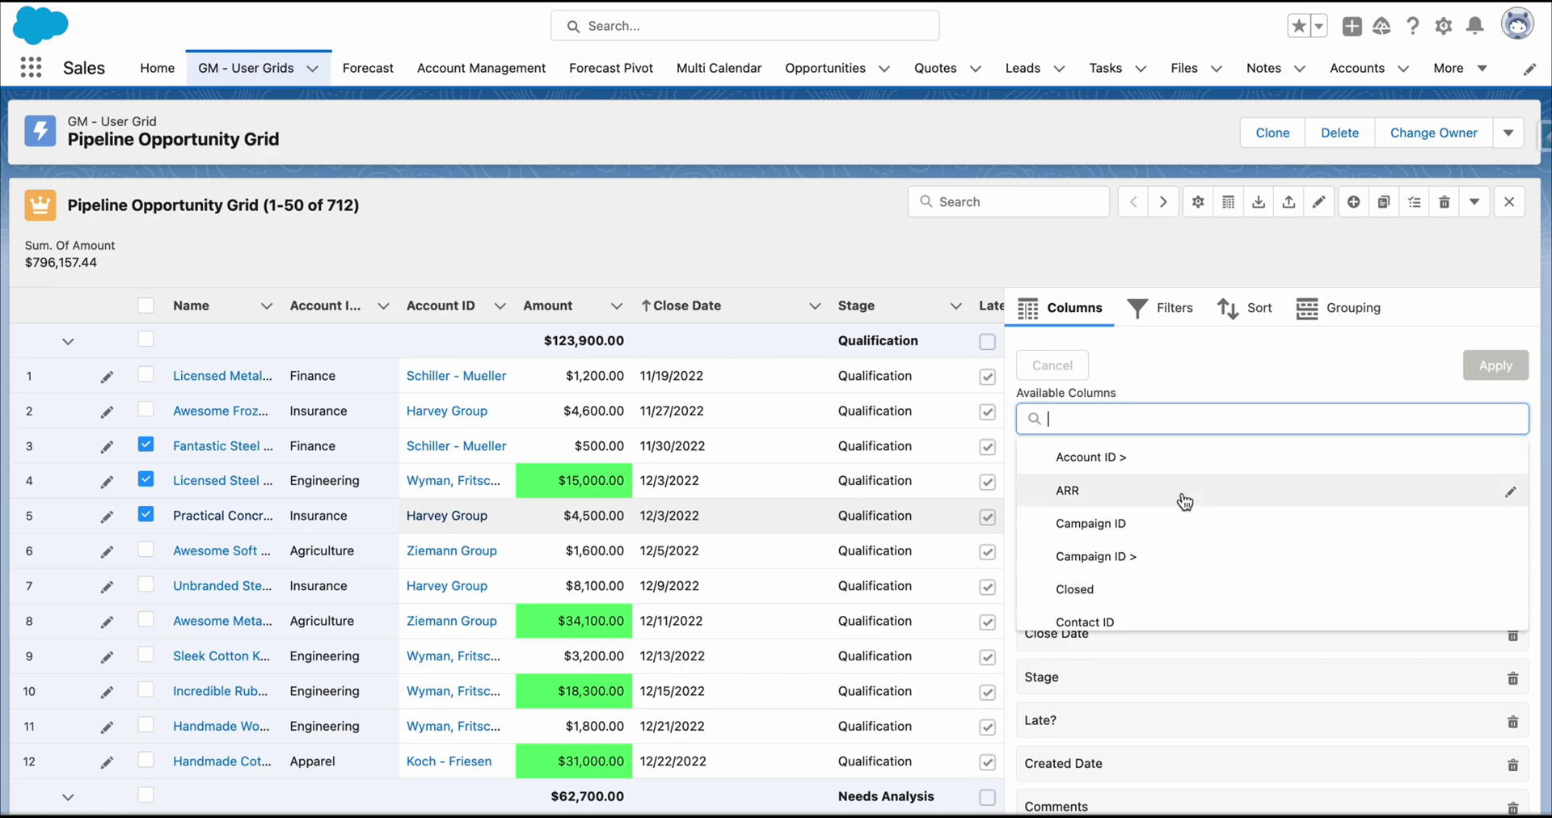
{"action": "left_click", "coordinate": [1183, 495]}
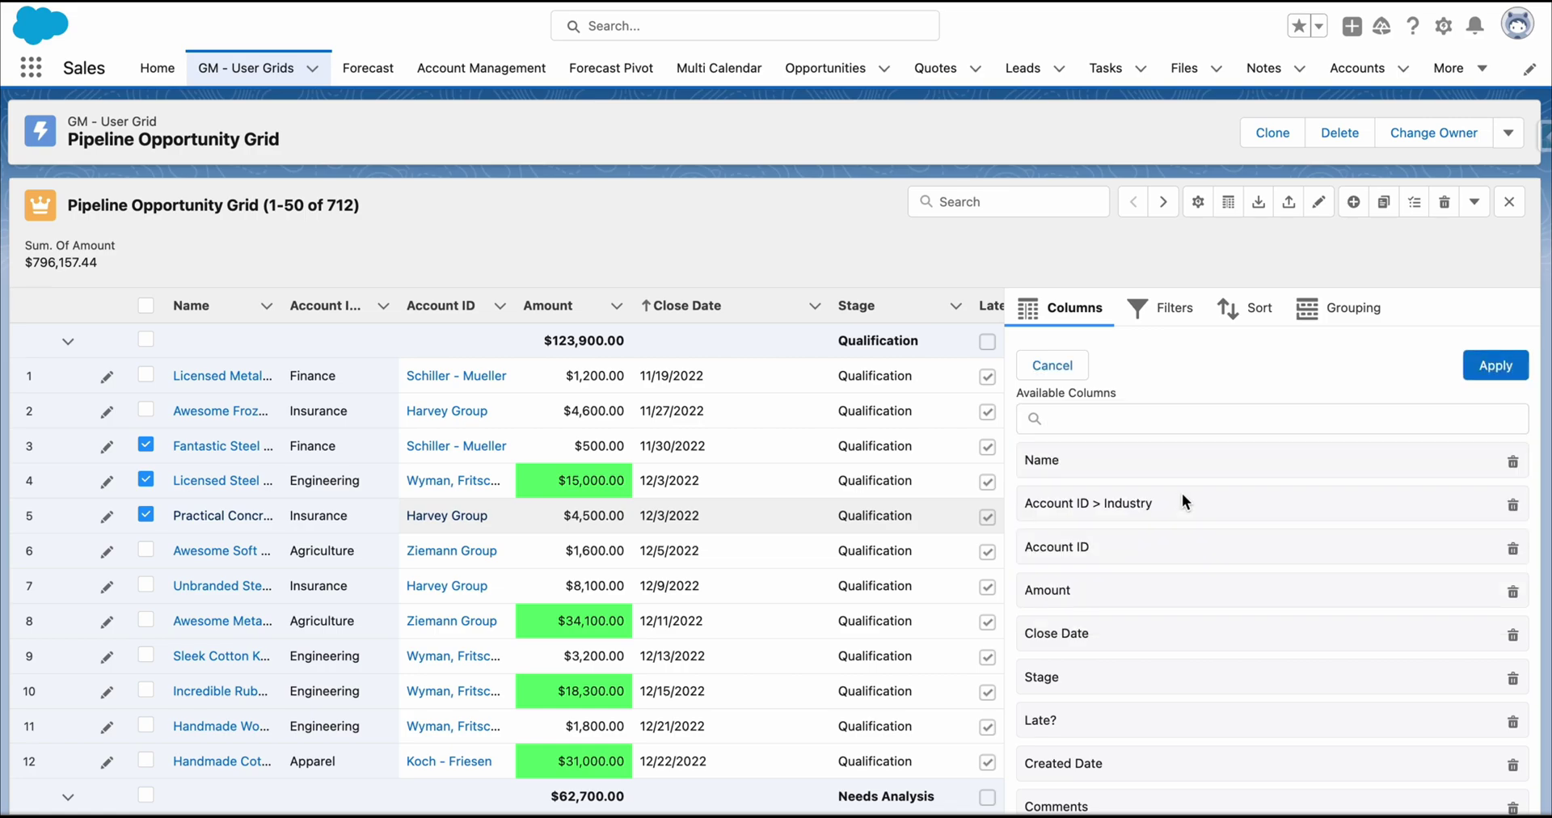
{"action": "scroll", "coordinate": [1182, 494], "scroll_direction": "down", "scroll_amount": 4}
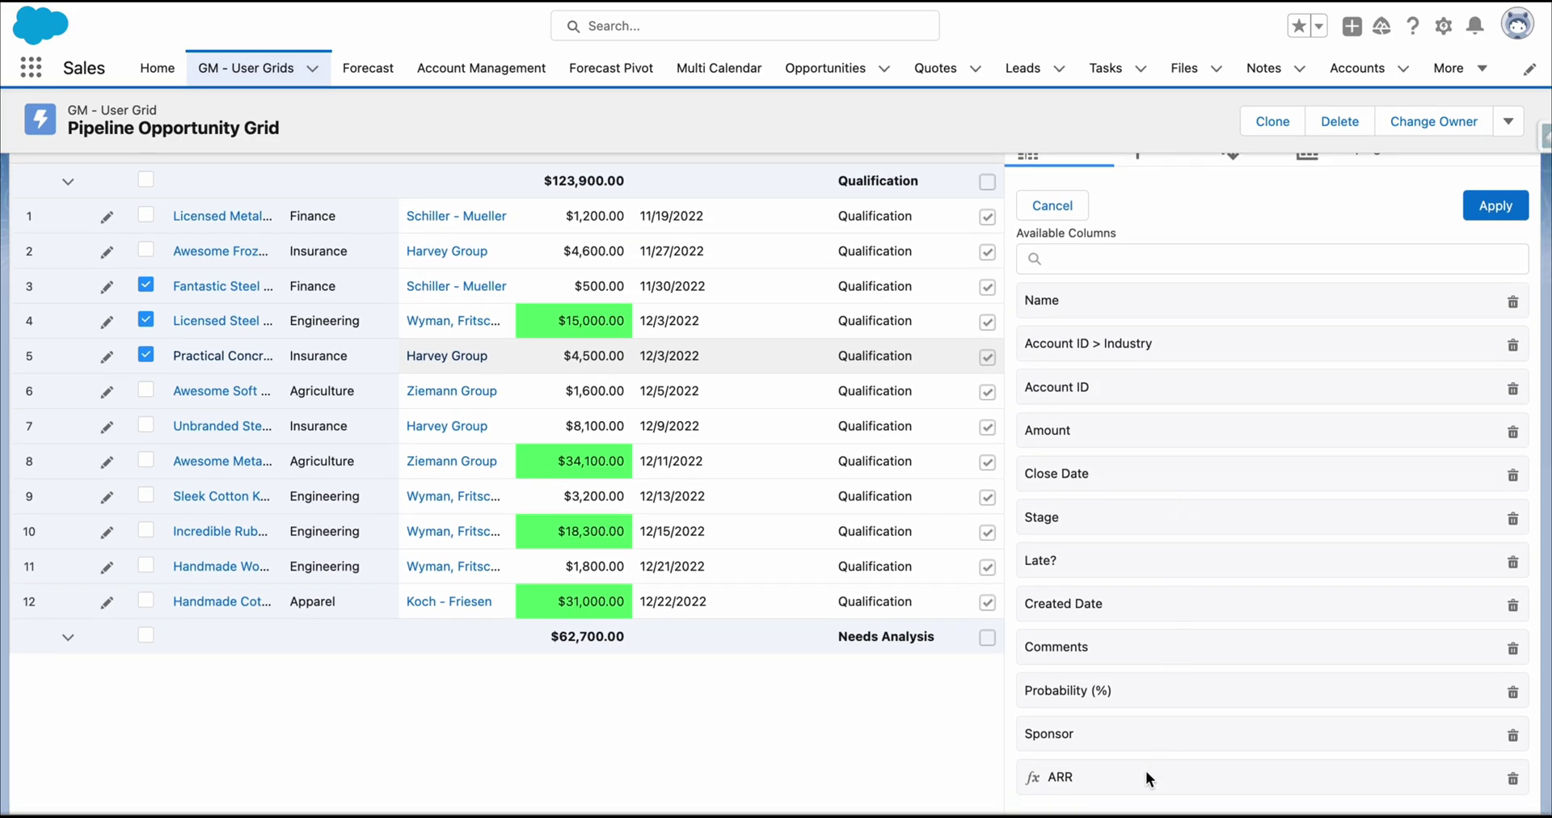
{"action": "left_click_drag", "start_coordinate": [1146, 778], "coordinate": [1161, 458]}
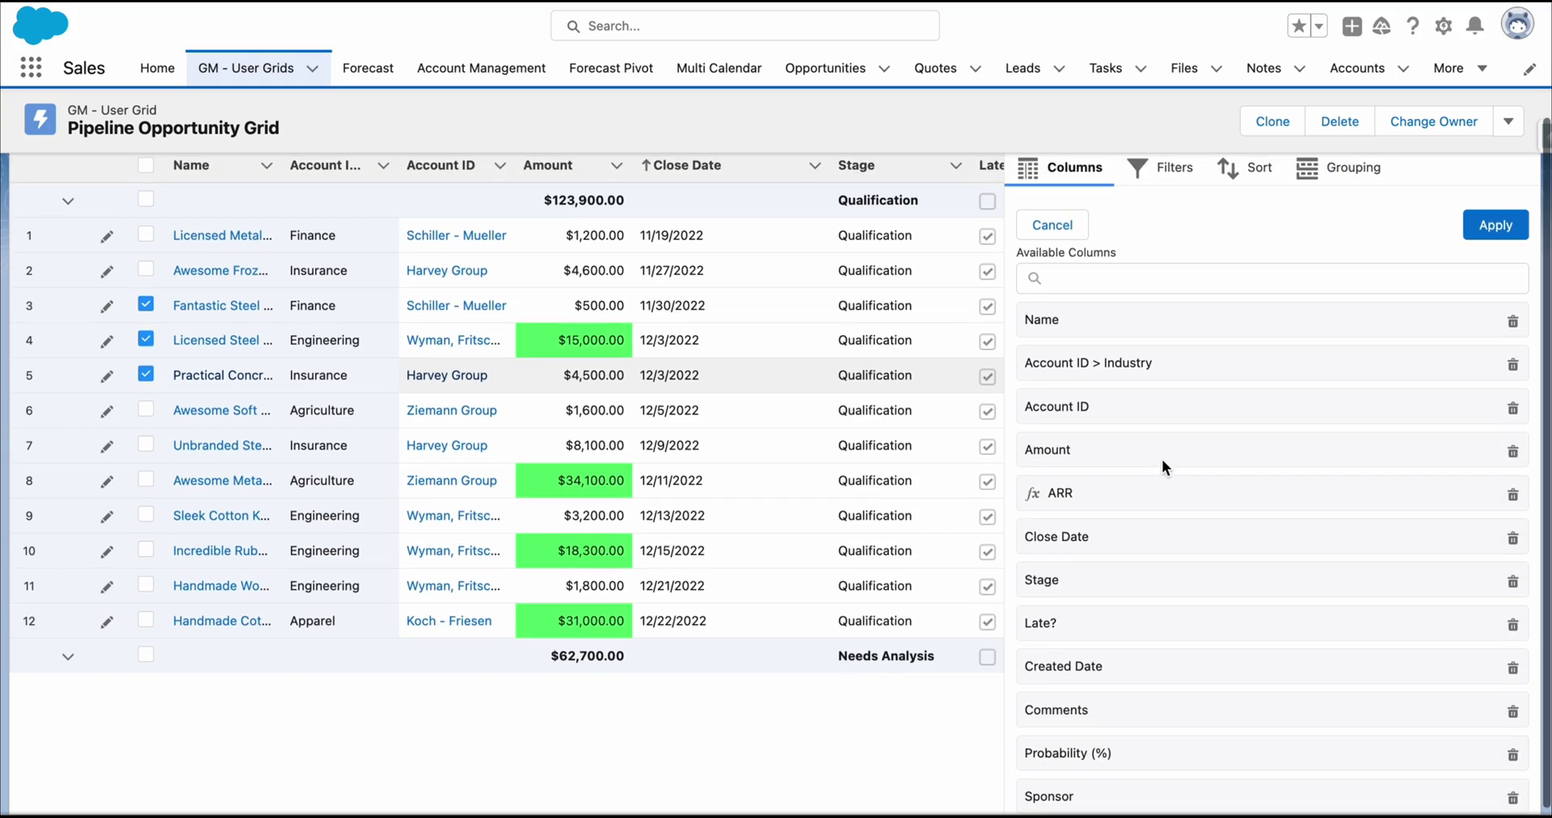
{"action": "left_click", "coordinate": [1484, 232]}
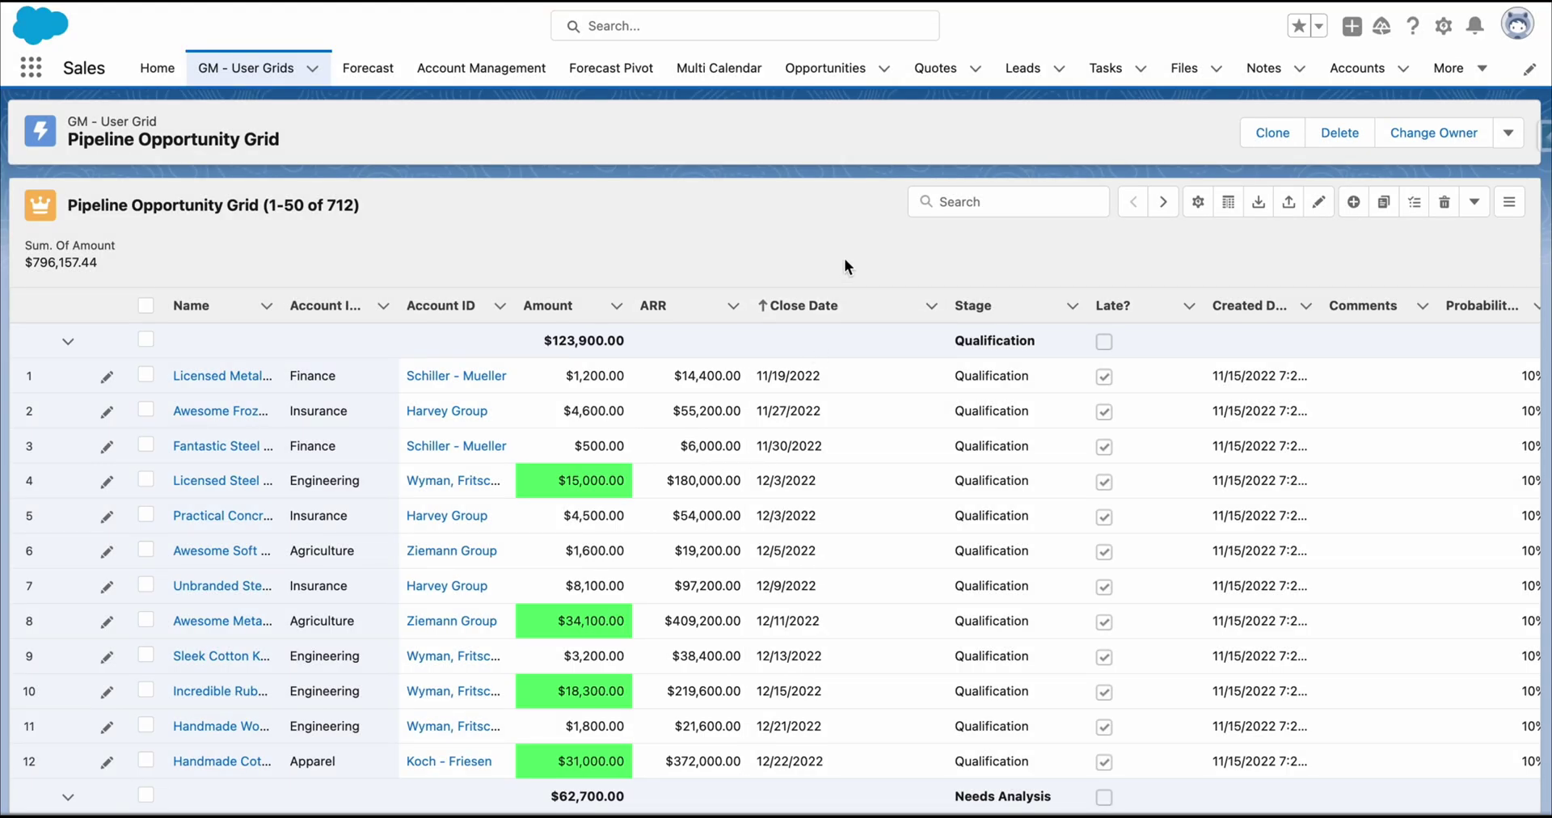
- Edit the grid inline, setting the Amount of the first opportunity to 1250 and of the third to 700
{"action": "left_click", "coordinate": [1318, 202]}
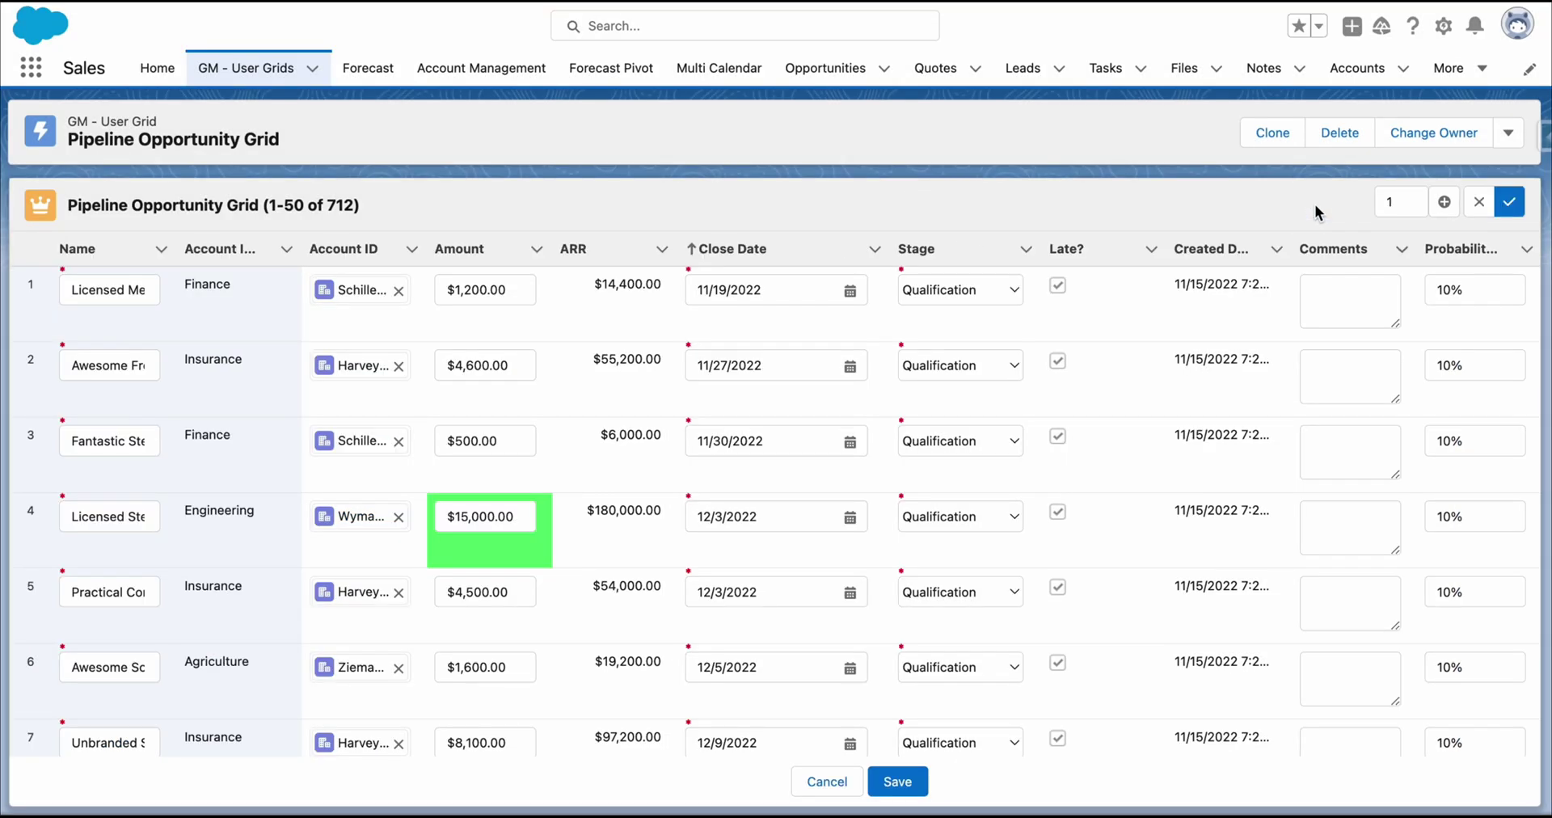
{"action": "left_click", "coordinate": [498, 296]}
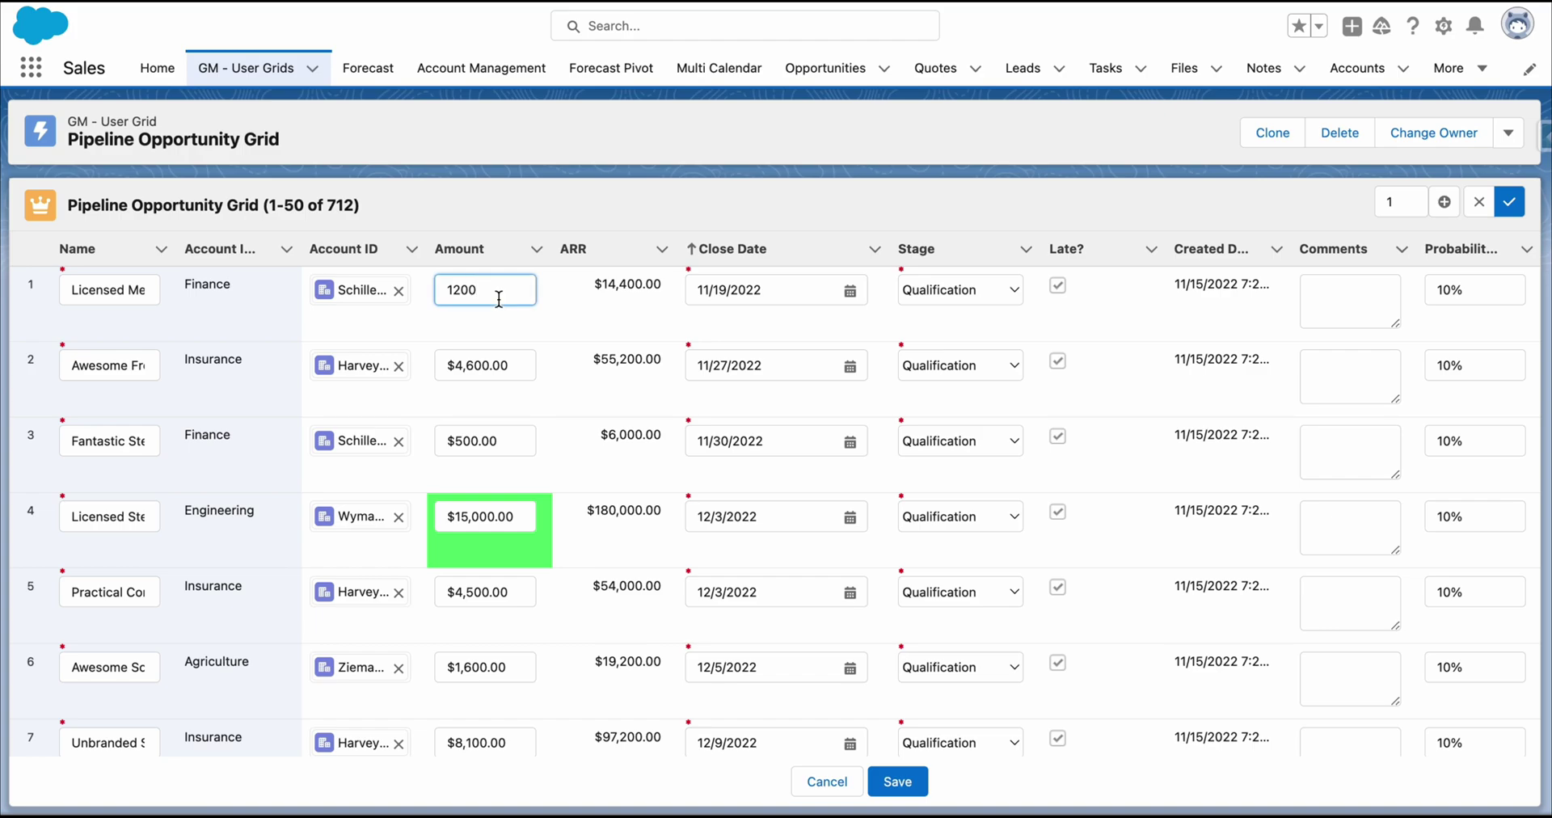
{"action": "key", "text": "BackSpace"}
{"action": "key", "text": "BackSpace"}
{"action": "type", "text": "50"}
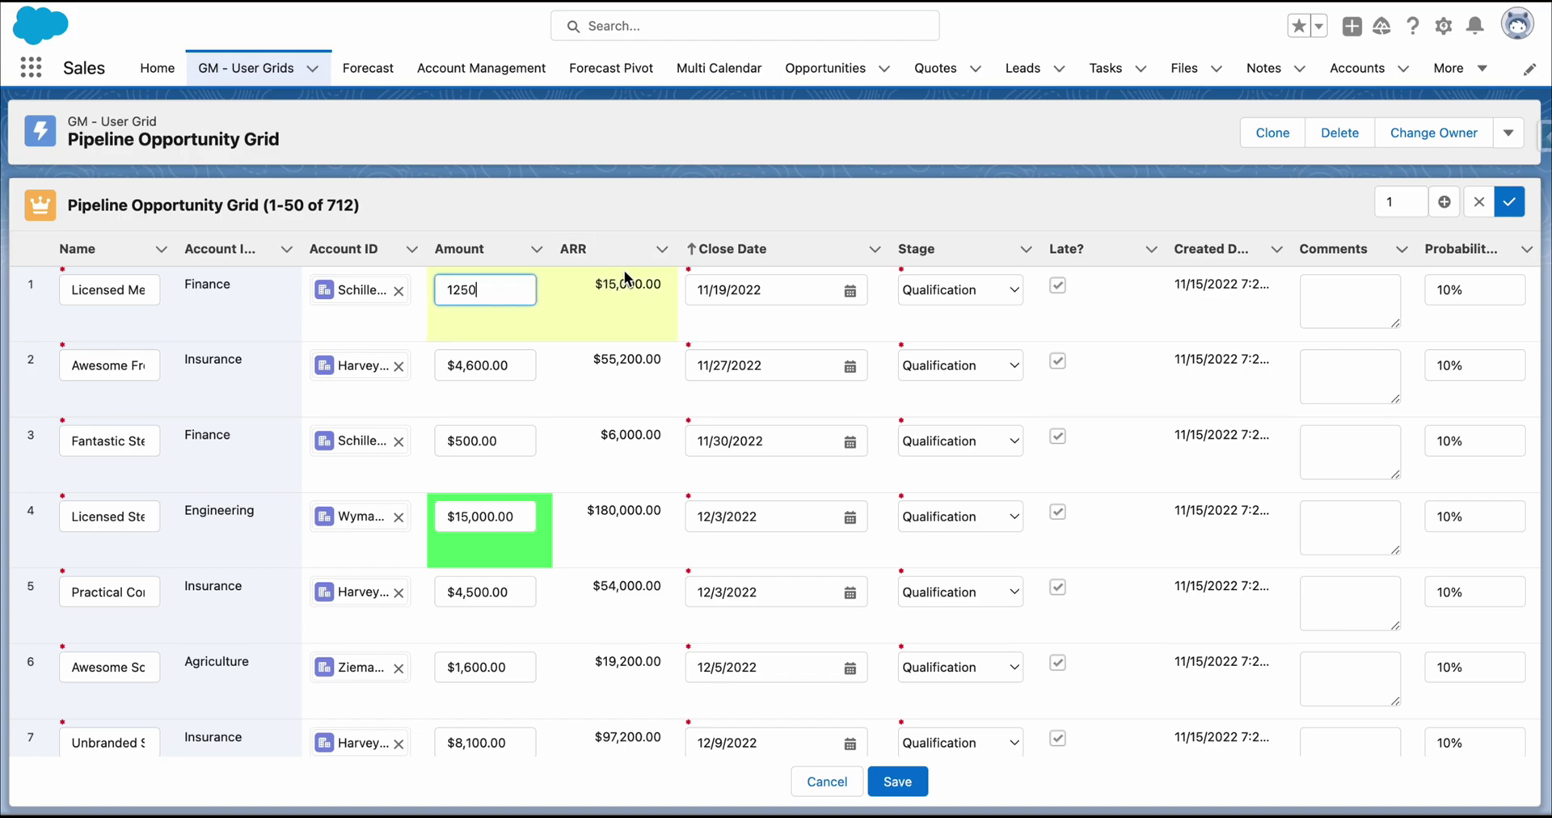
{"action": "left_click", "coordinate": [468, 443]}
{"action": "double_click", "coordinate": [469, 443]}
{"action": "type", "text": "700"}
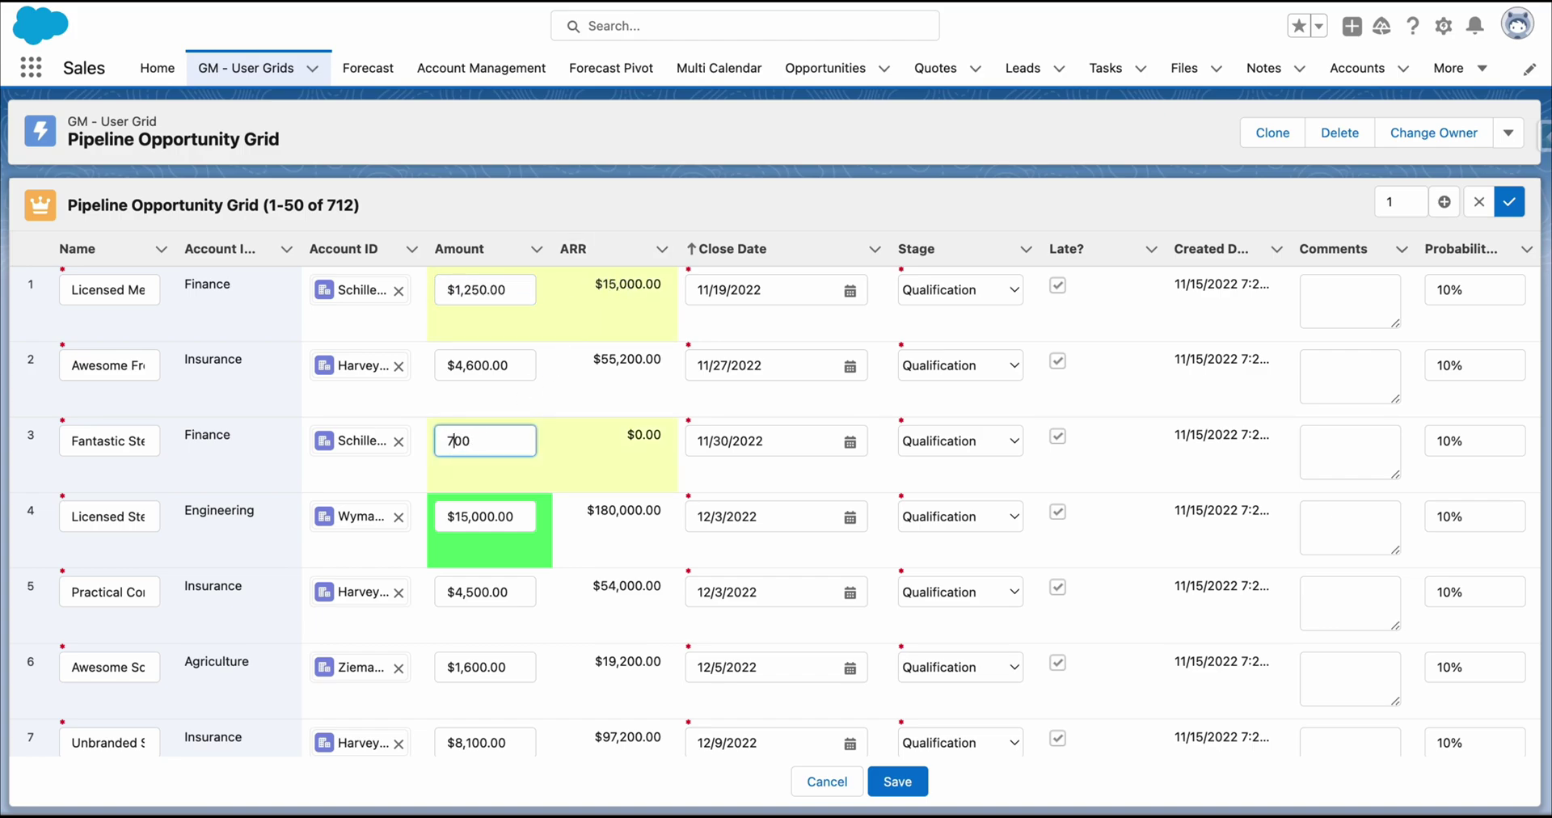
- Set the third opportunity's close date to 12/7/2022 and the fourth's stage to Id. Decision Makers, and save the grid edits
{"action": "left_click", "coordinate": [711, 443]}
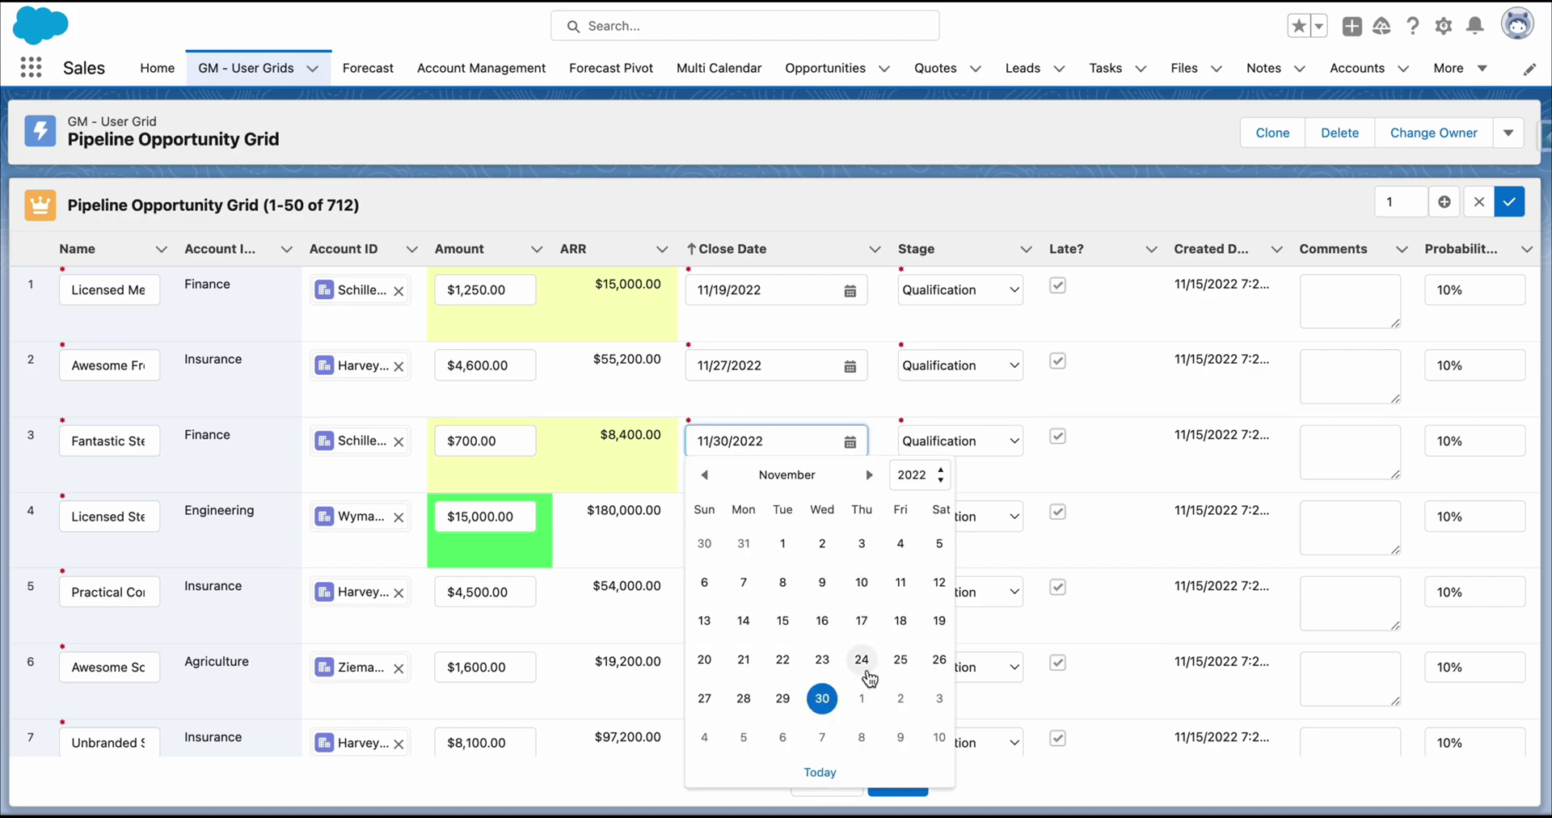
{"action": "left_click", "coordinate": [822, 738]}
{"action": "left_click", "coordinate": [1011, 441]}
{"action": "left_click", "coordinate": [991, 588]}
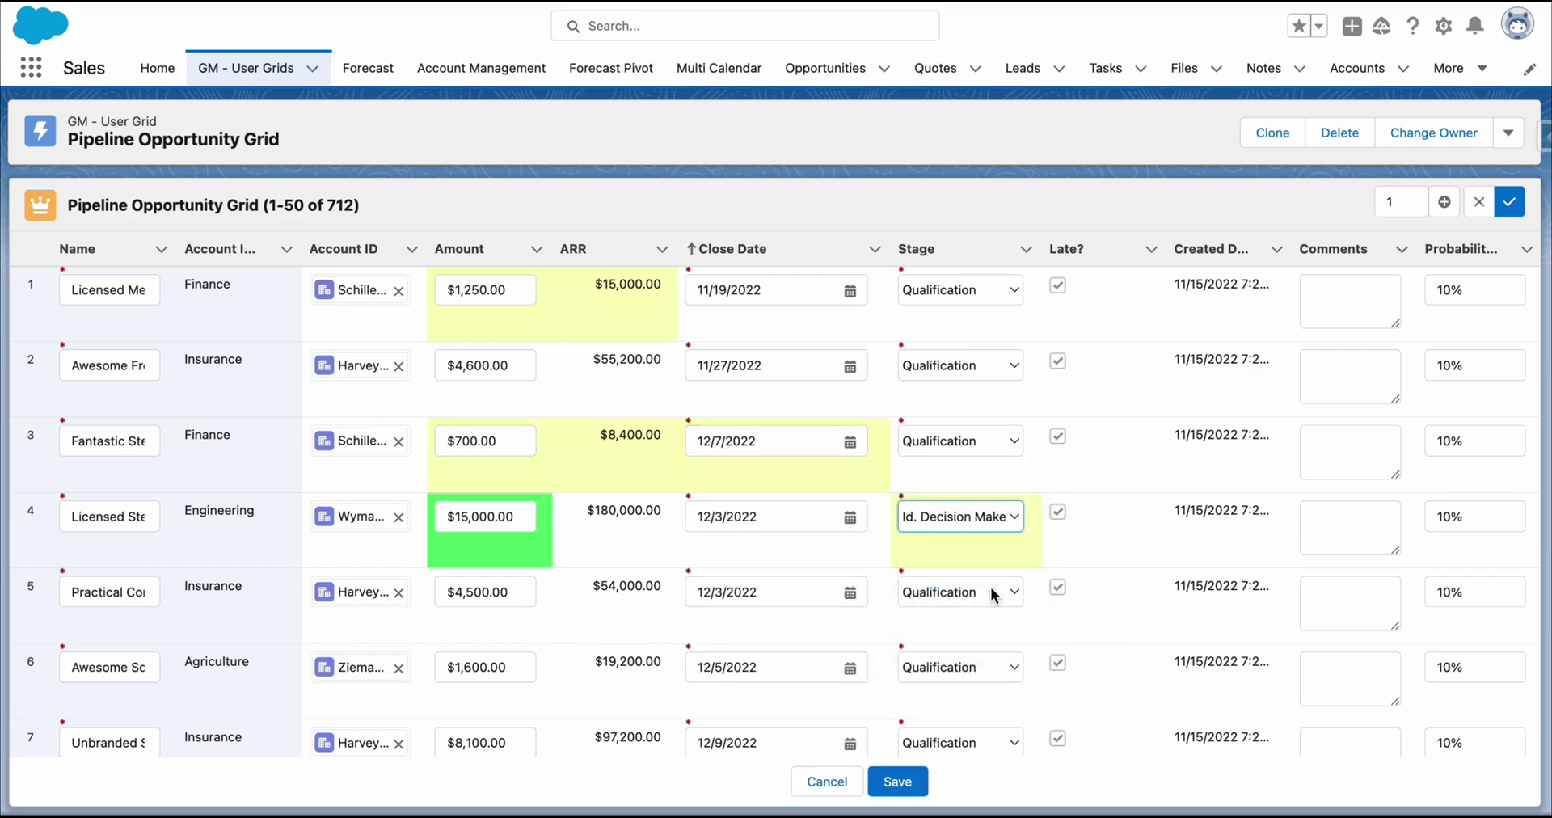
{"action": "left_click", "coordinate": [897, 782]}
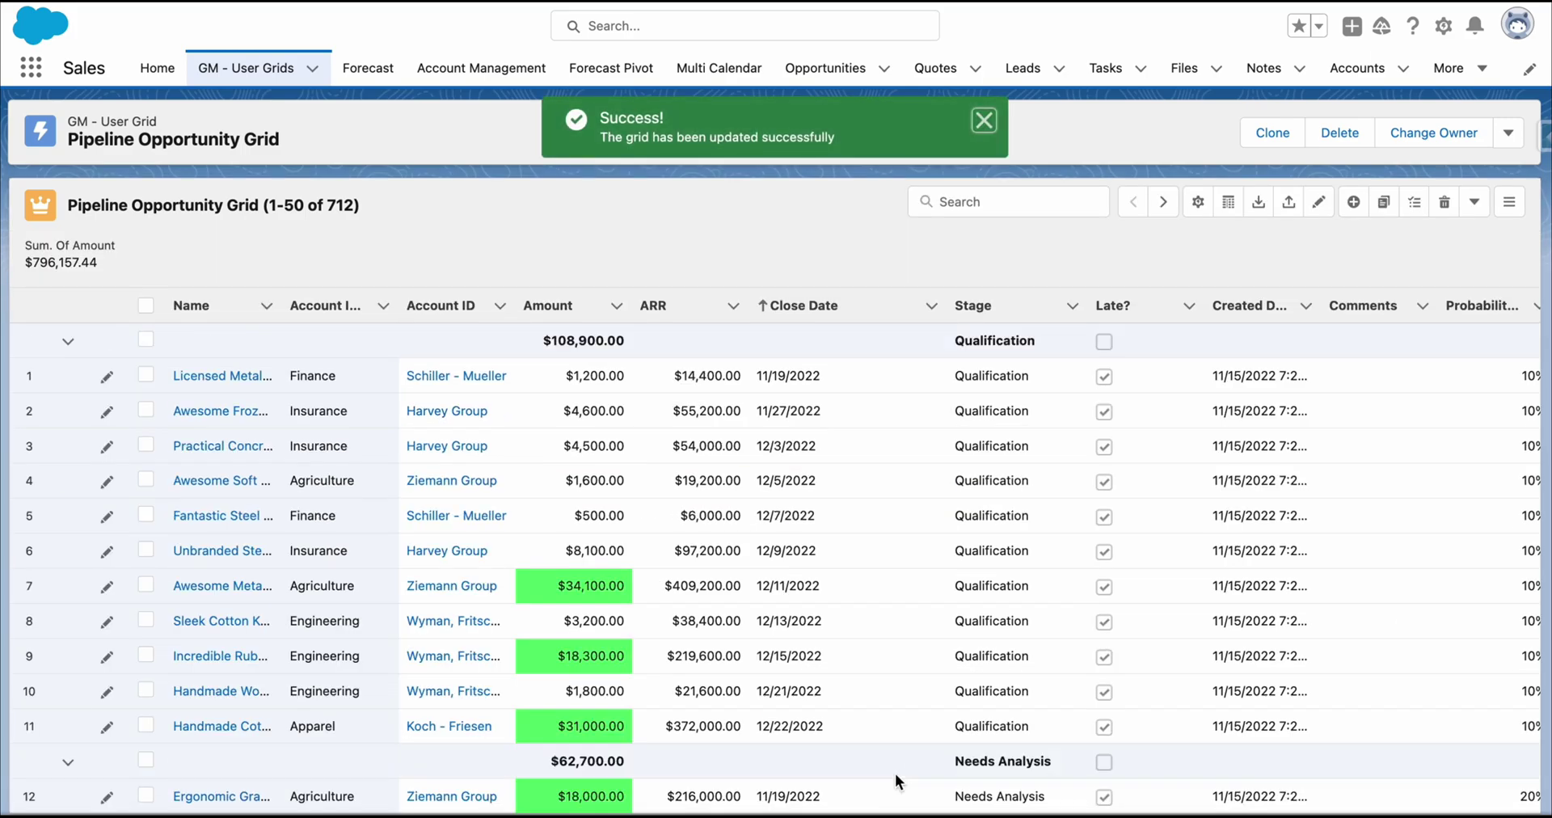
- Insert three blank opportunity rows into the grid in edit mode
{"action": "left_click", "coordinate": [1323, 201]}
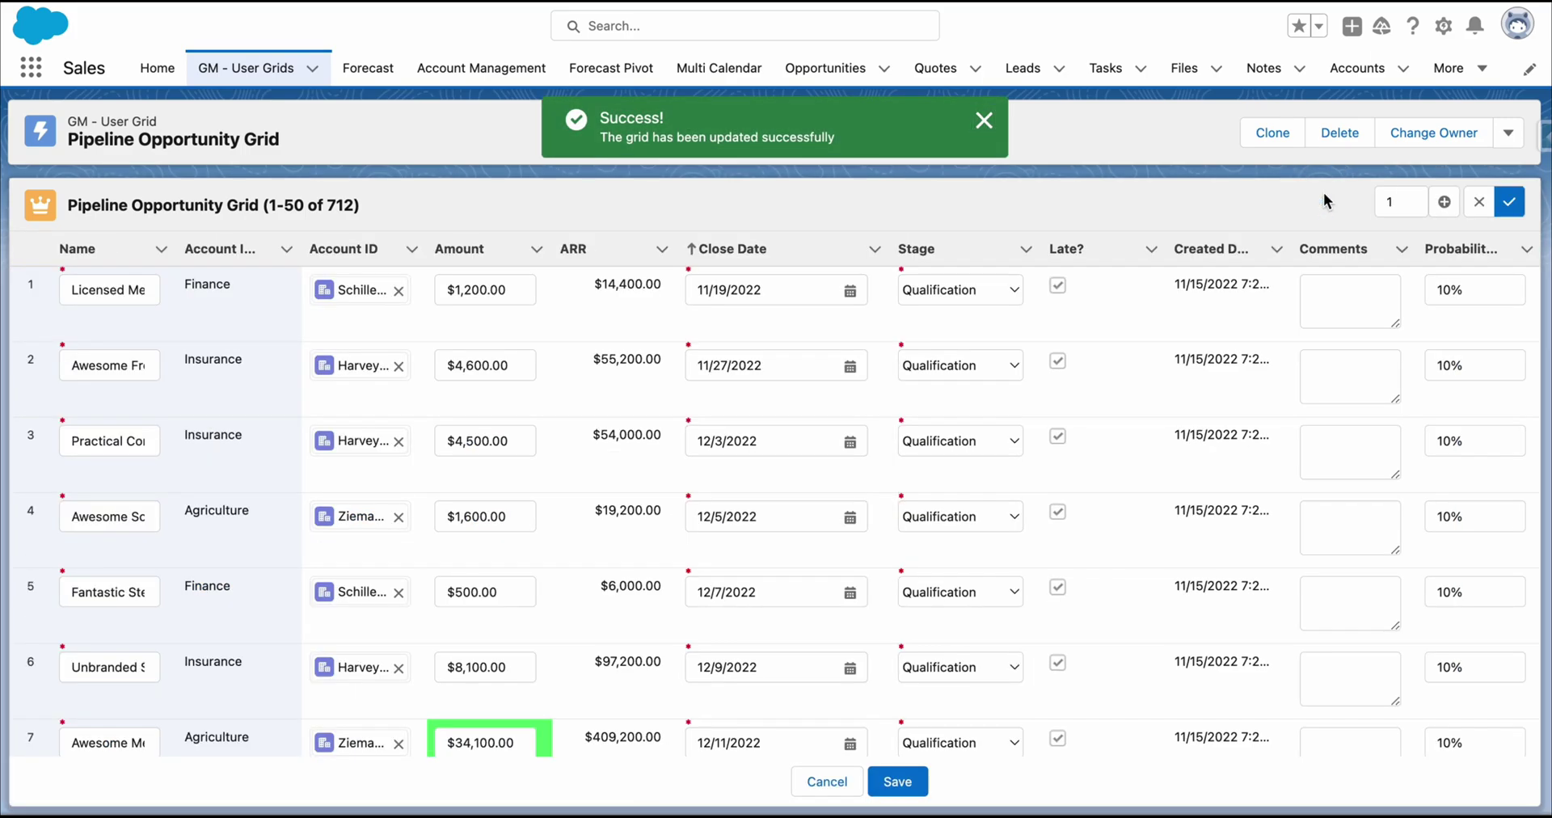
{"action": "left_click", "coordinate": [1402, 201]}
{"action": "key", "text": "BackSpace"}
{"action": "type", "text": "3"}
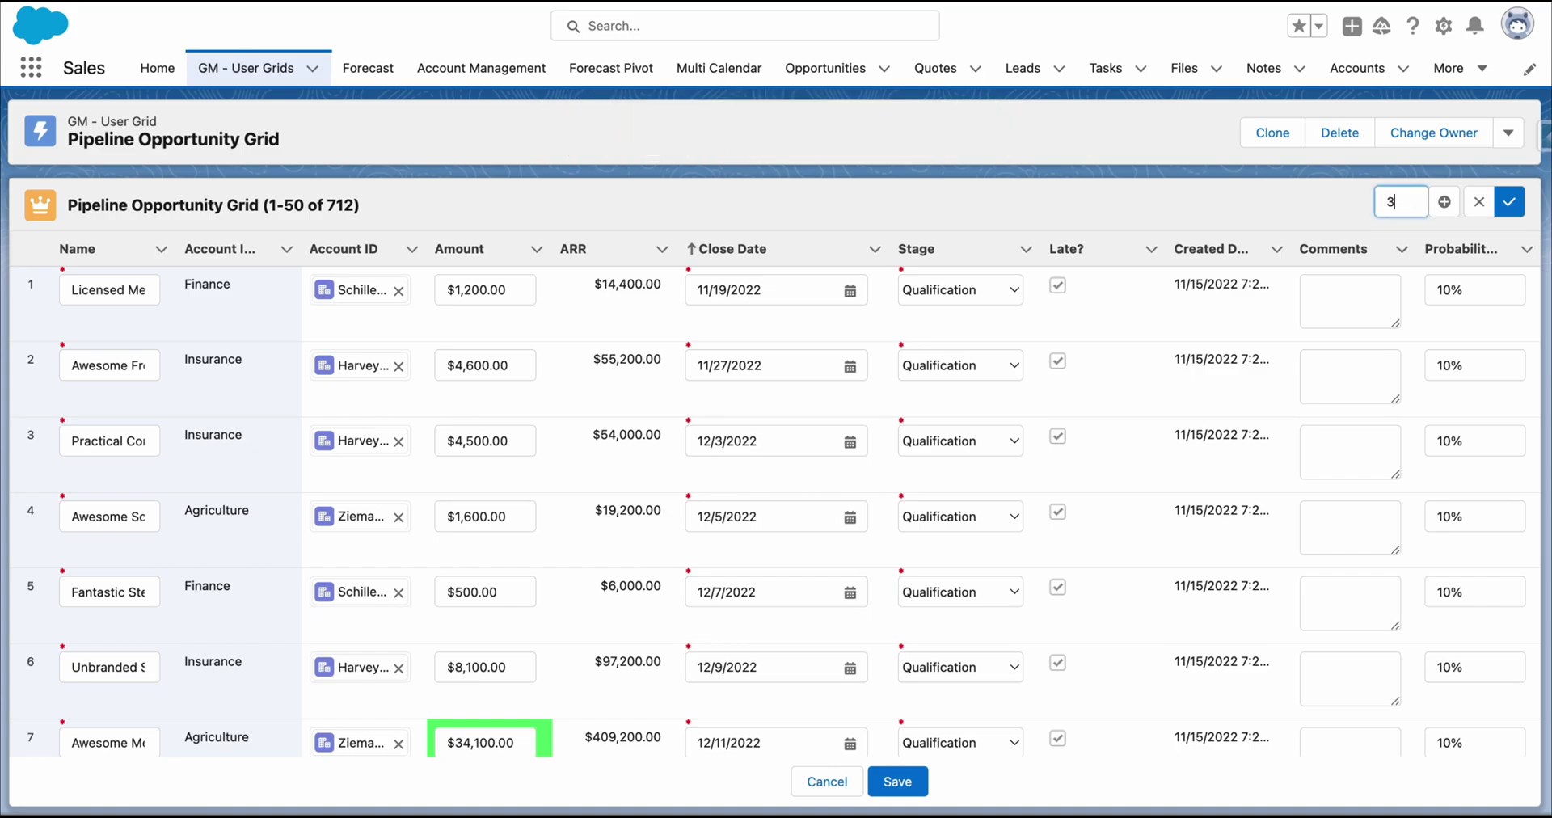
{"action": "left_click", "coordinate": [1443, 201]}
- Fill in the first new row with name GridMate, close date 5/17/2023 and a stage, and discard the new rows
{"action": "type", "text": "G"}
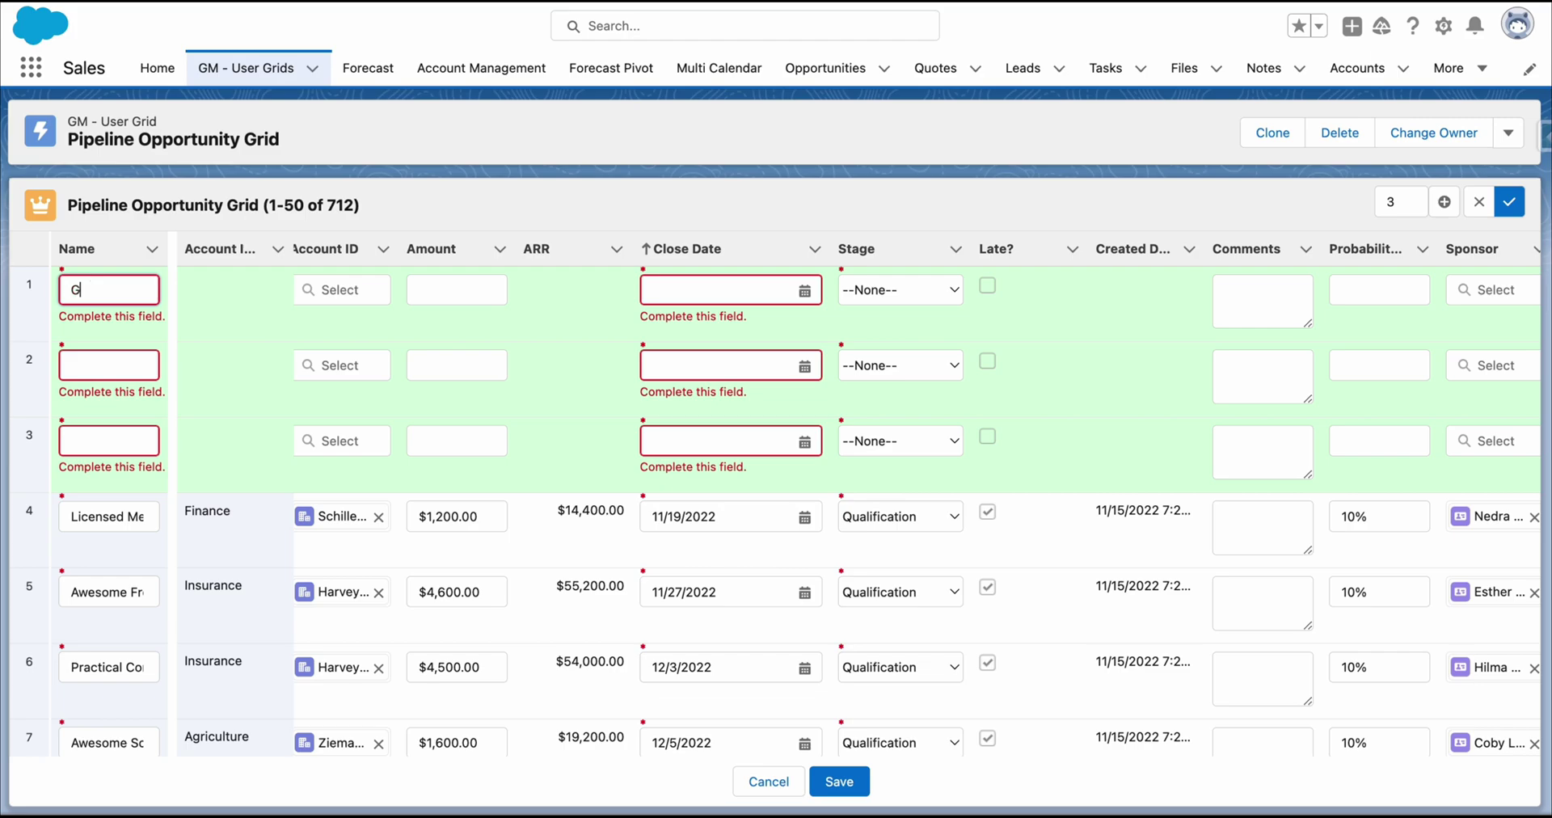
{"action": "type", "text": "ridMate"}
{"action": "left_click", "coordinate": [694, 290]}
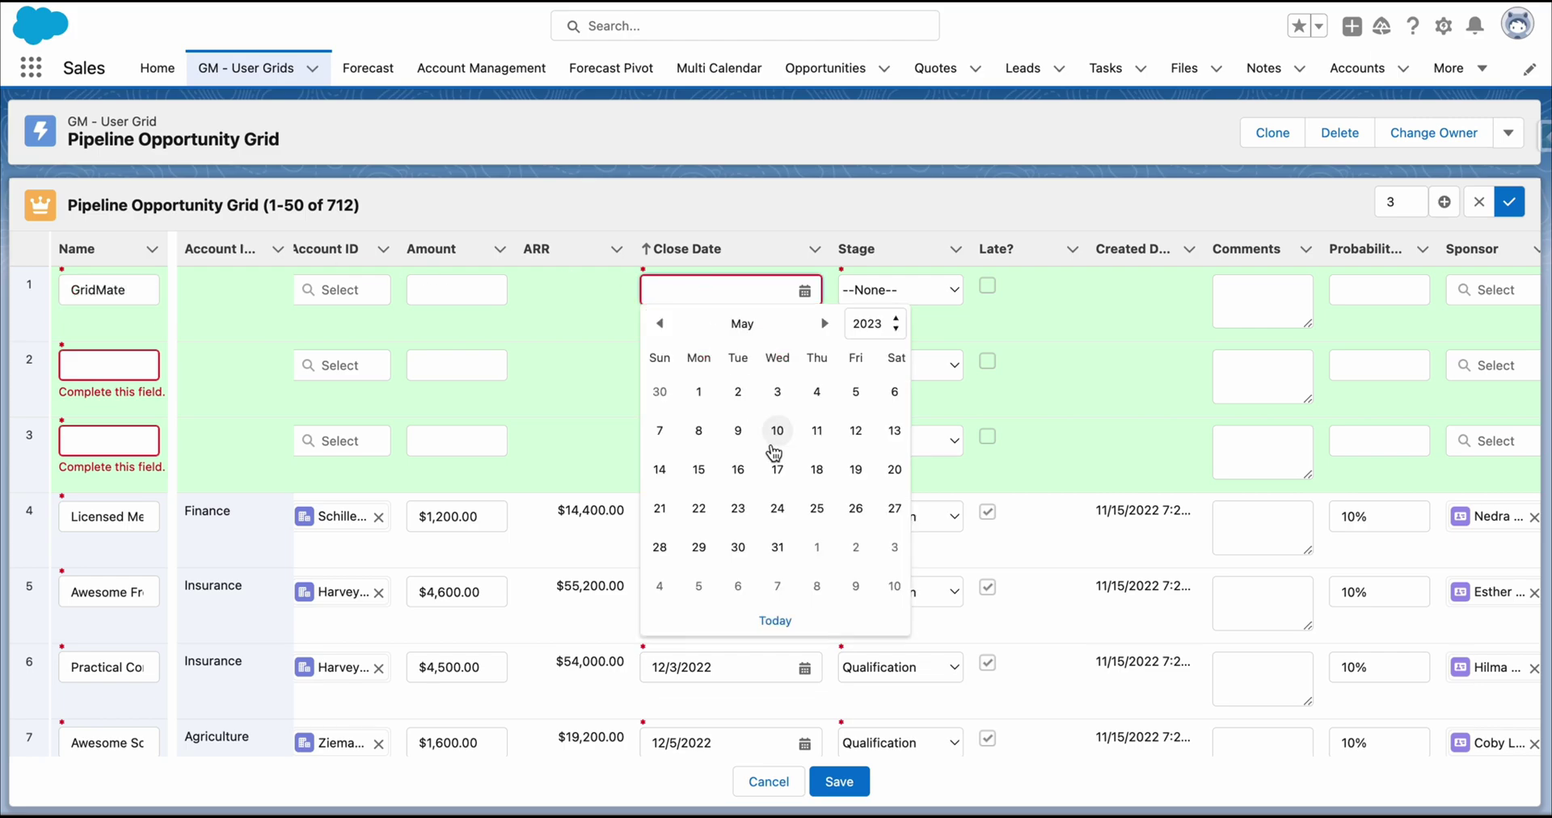
{"action": "left_click", "coordinate": [776, 468]}
{"action": "left_click", "coordinate": [915, 293]}
{"action": "left_click", "coordinate": [922, 446]}
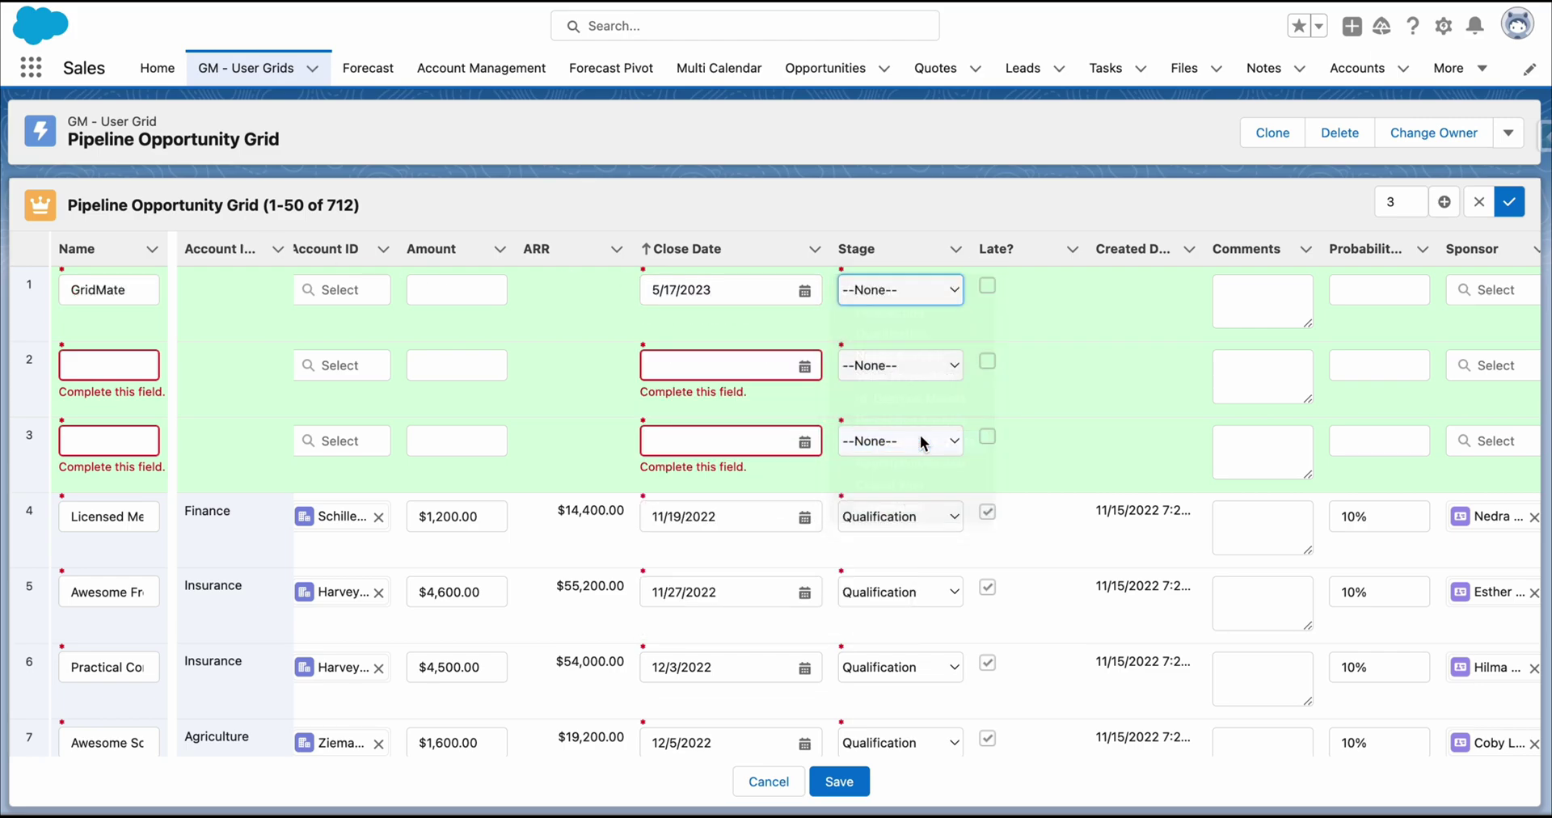
{"action": "left_click", "coordinate": [1468, 205]}
{"action": "left_click", "coordinate": [947, 71]}
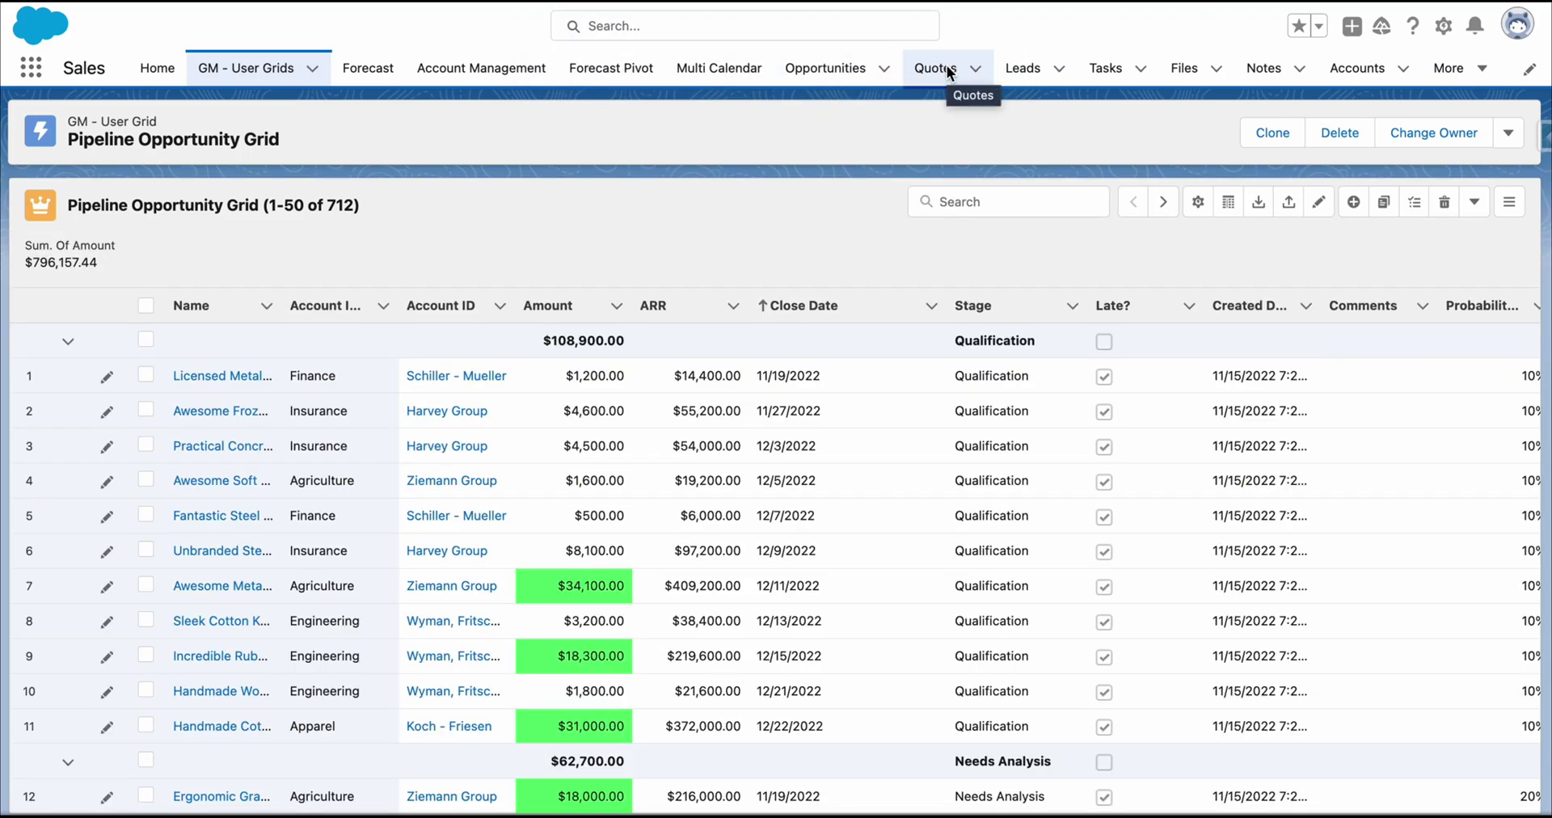
- Export the grid as a comma-delimited CSV file with record IDs and look through the exported columns
{"action": "left_click", "coordinate": [1254, 197]}
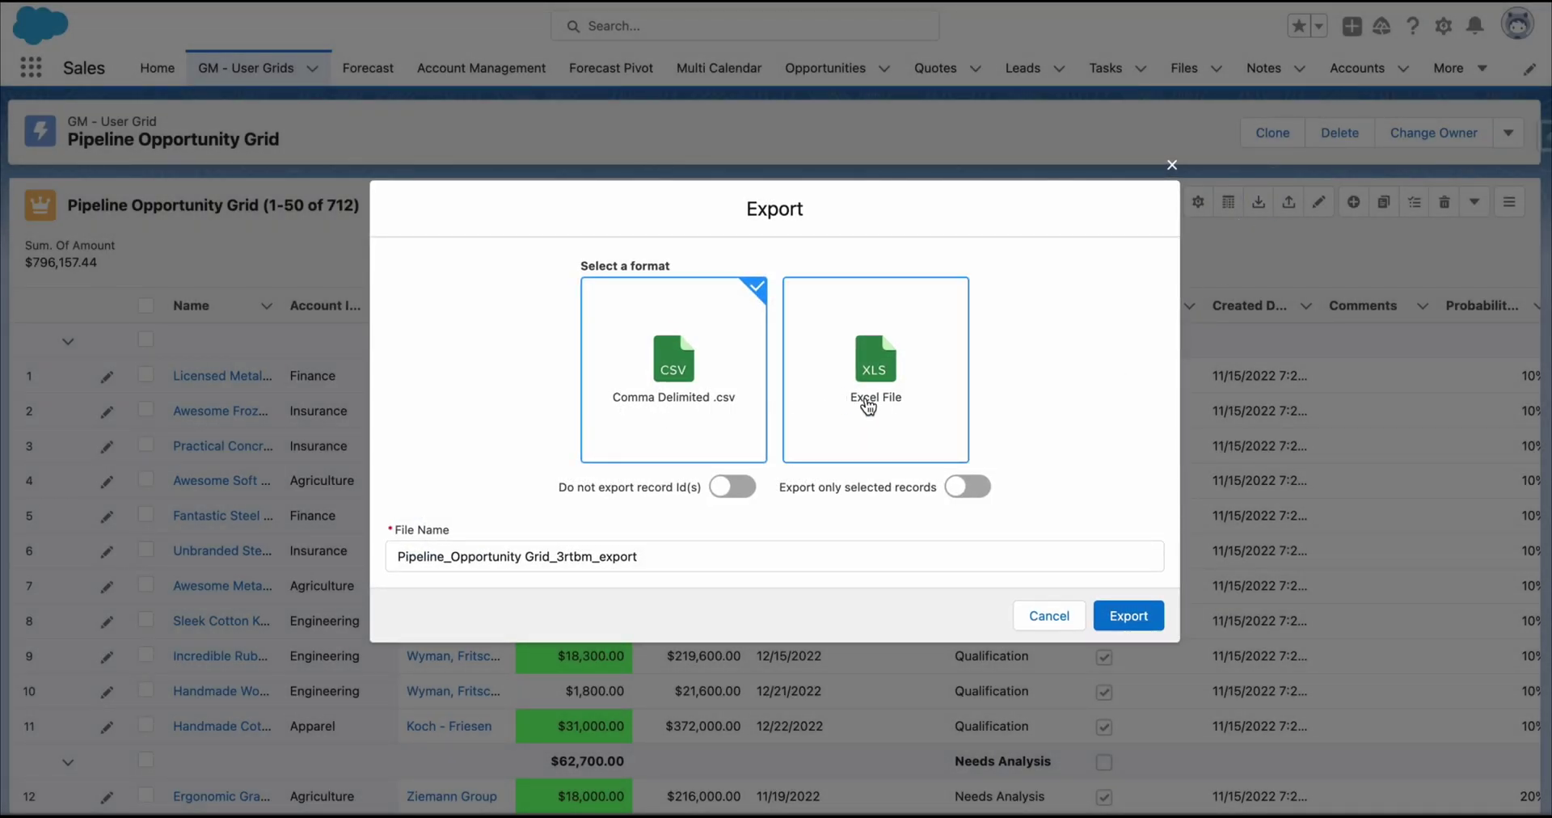
{"action": "left_click", "coordinate": [1107, 616]}
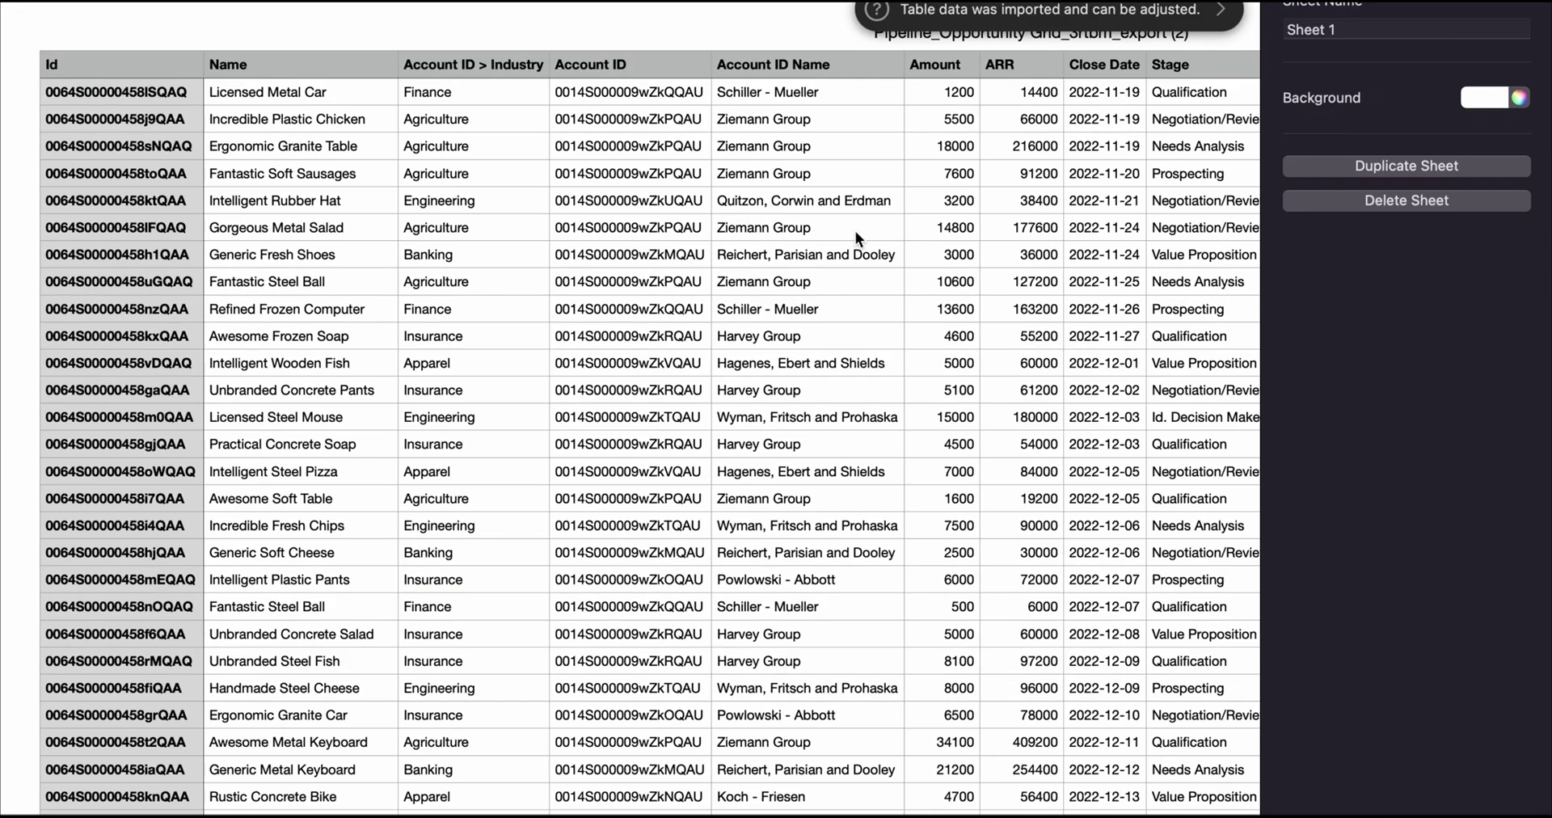
{"action": "scroll", "coordinate": [855, 231], "scroll_direction": "right", "scroll_amount": 7}
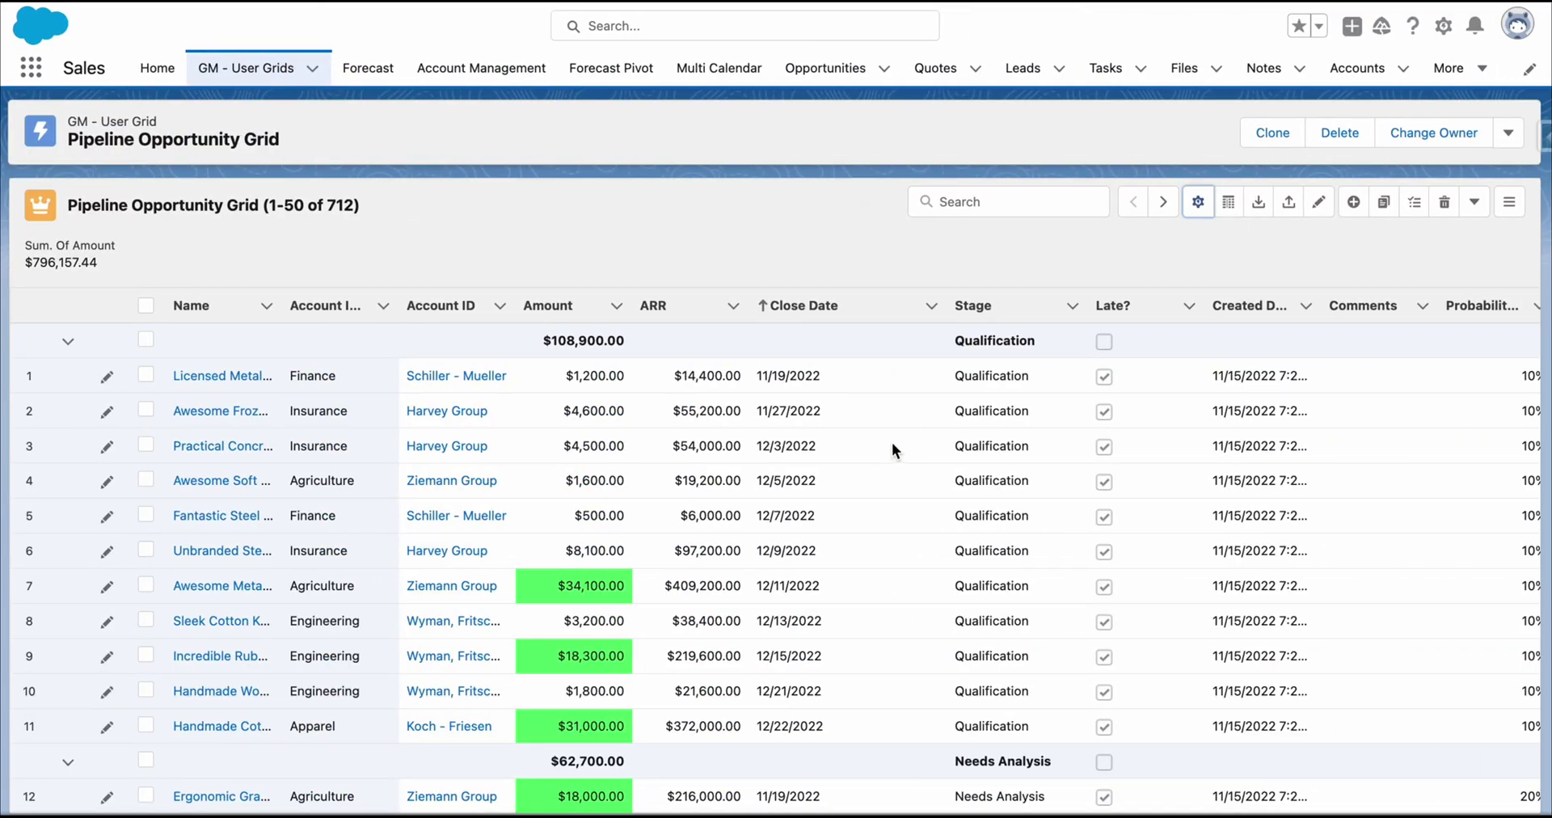
- Add a Sum aggregate for the ARR column in the grid configuration, save it and check the Sum. Of ARR total
{"action": "left_click", "coordinate": [1199, 203]}
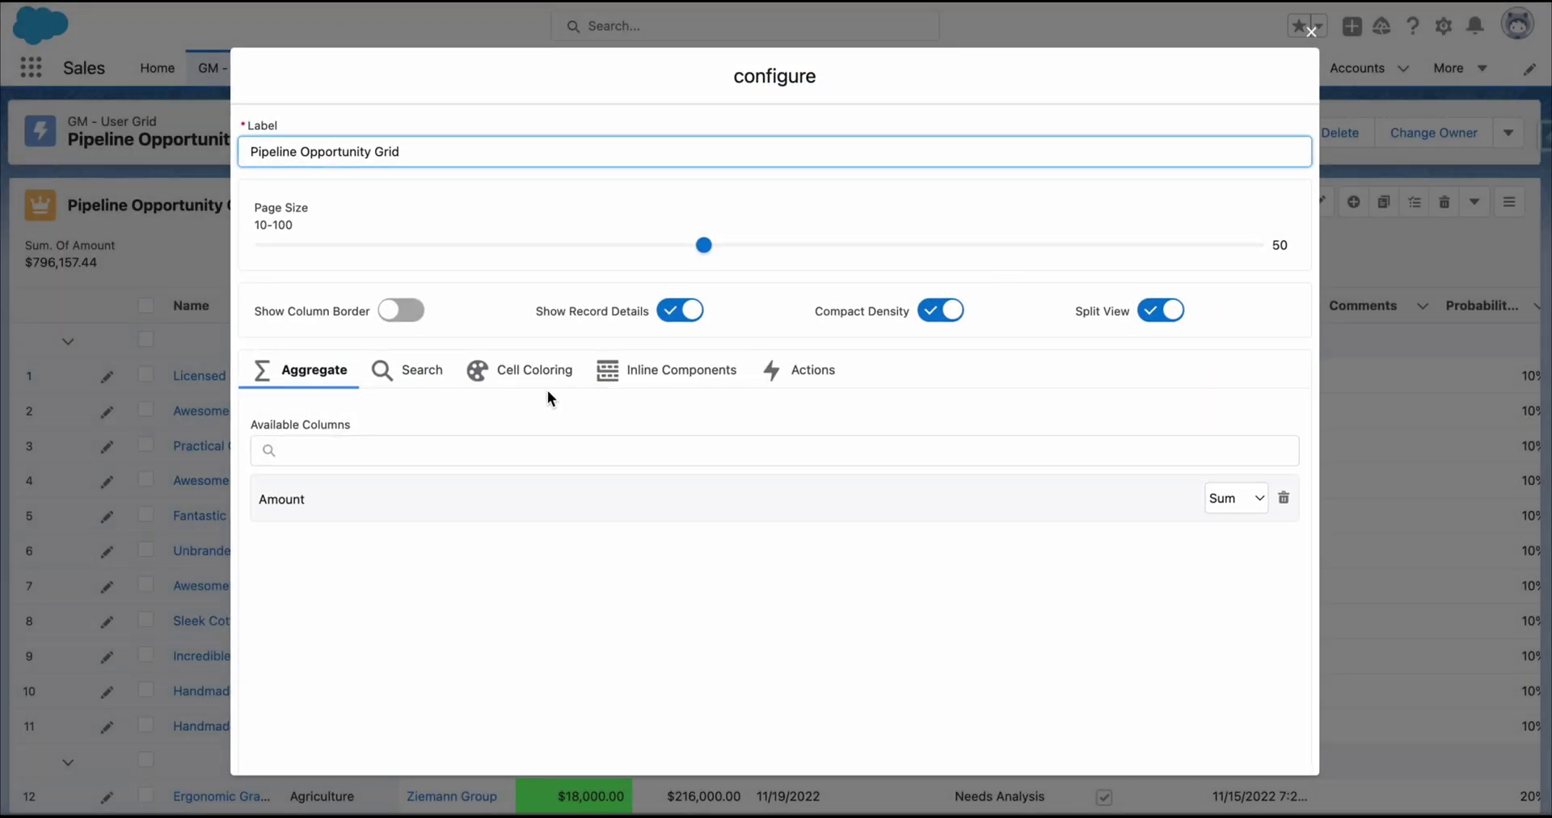
{"action": "left_click", "coordinate": [432, 450]}
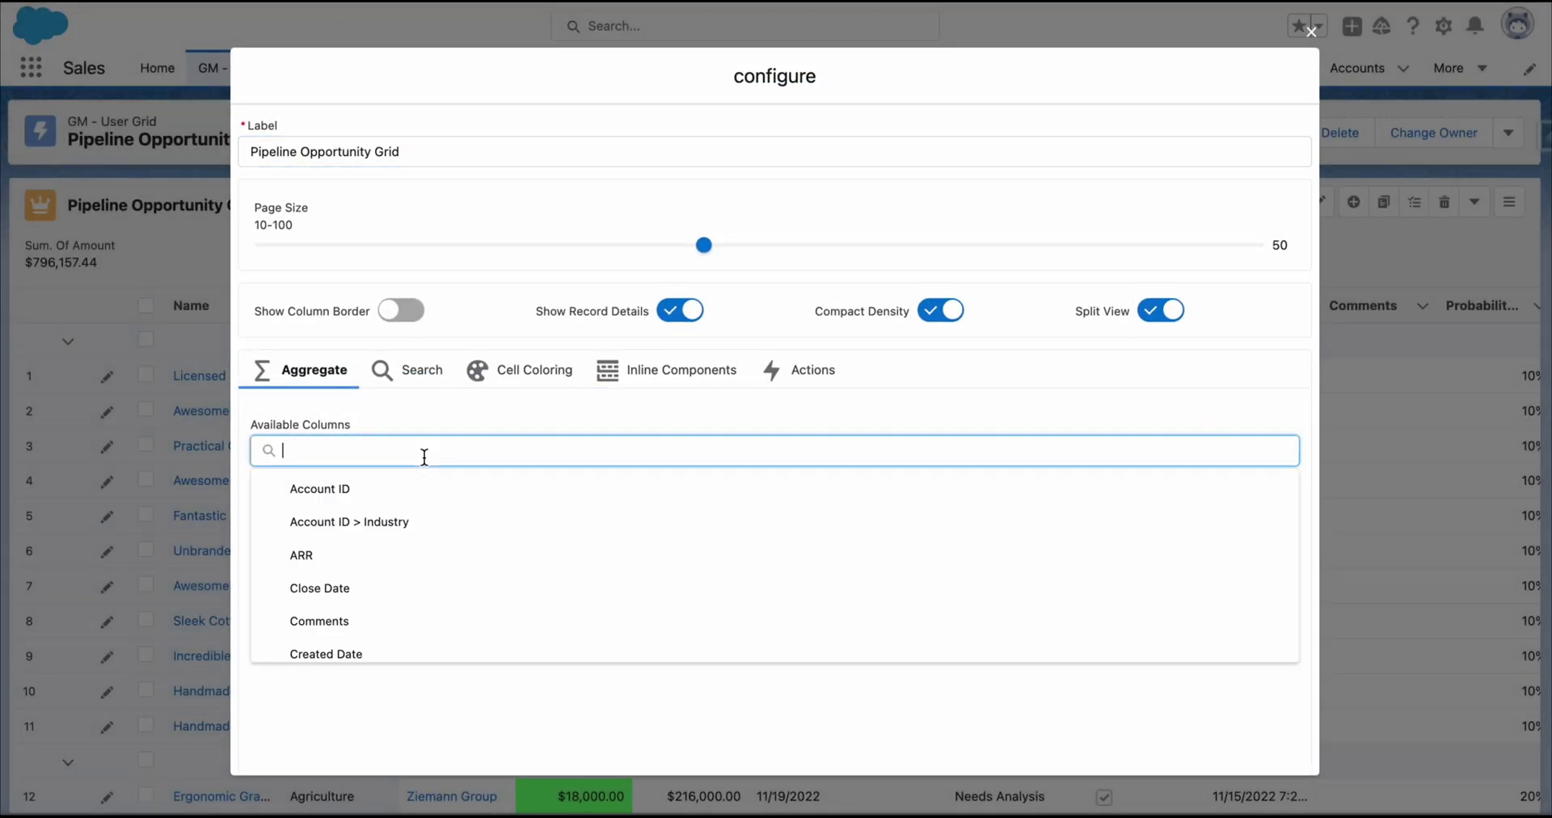
{"action": "left_click", "coordinate": [412, 554]}
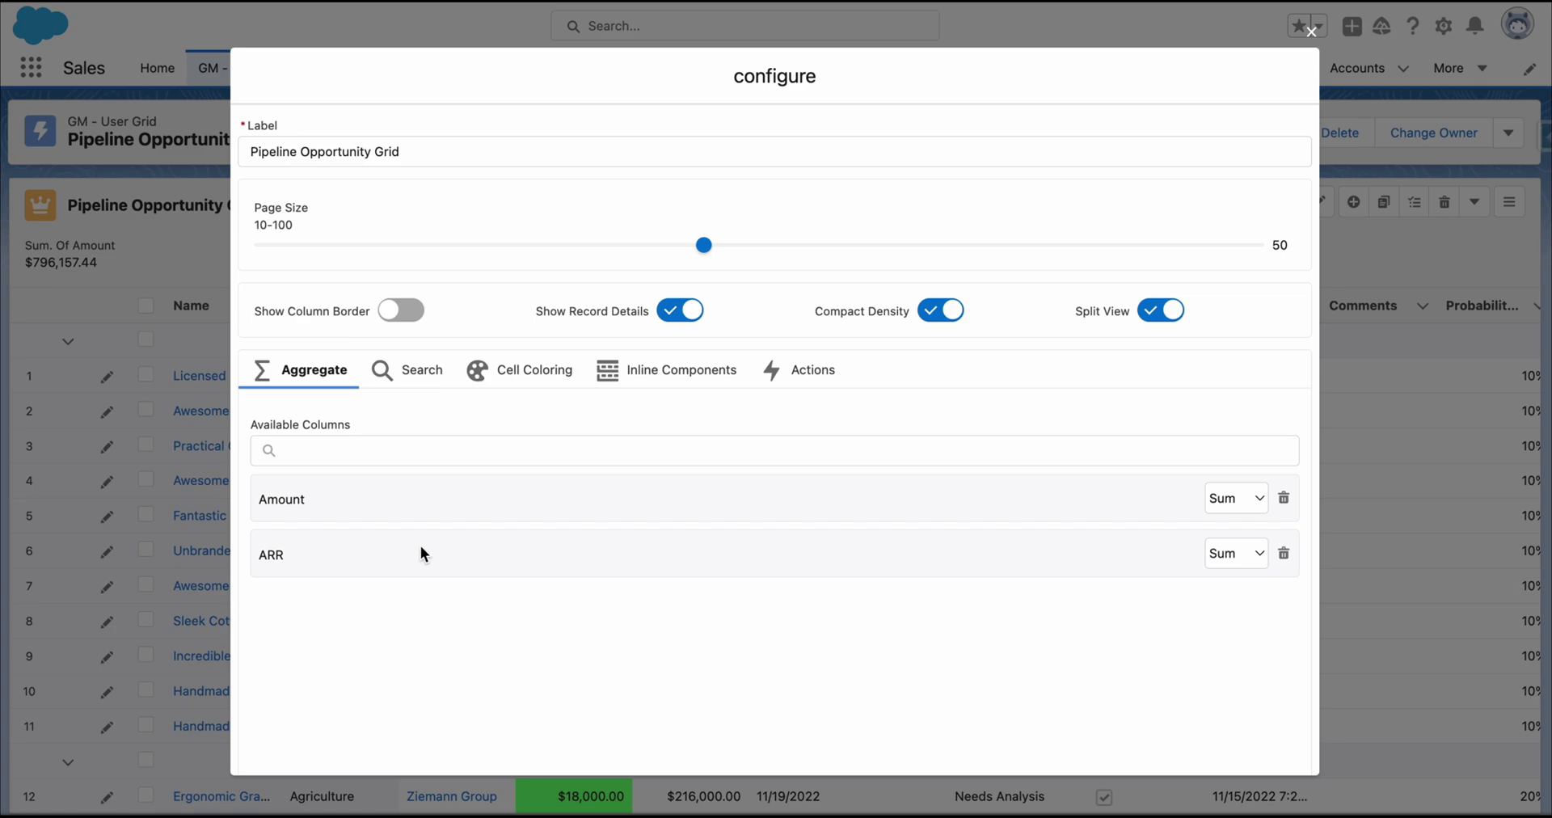
{"action": "scroll", "coordinate": [1054, 700], "scroll_direction": "down", "scroll_amount": 3}
{"action": "left_click", "coordinate": [1280, 752]}
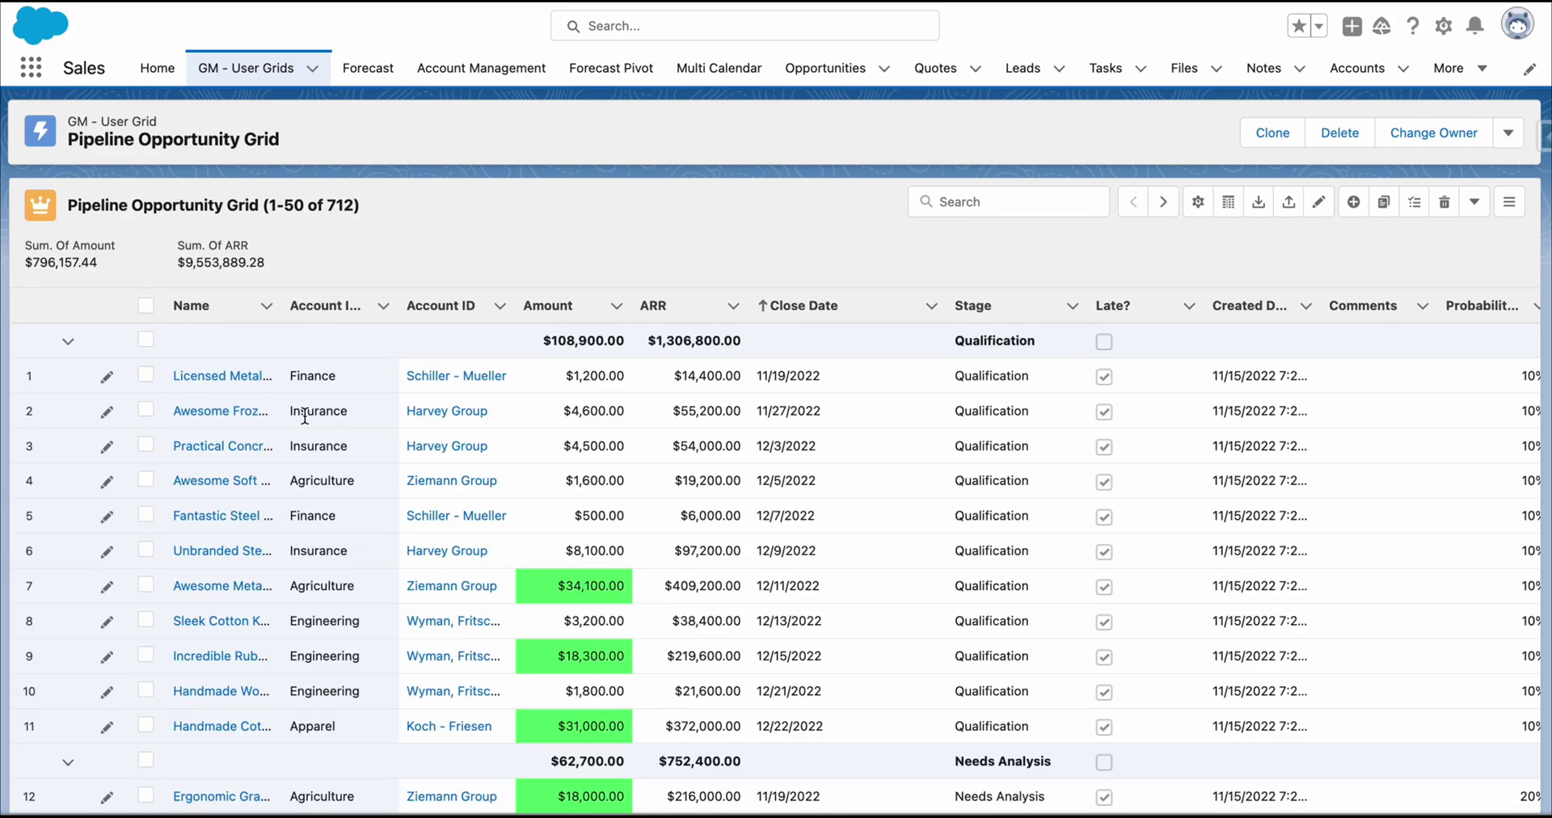
{"action": "left_click_drag", "start_coordinate": [175, 240], "coordinate": [279, 266]}
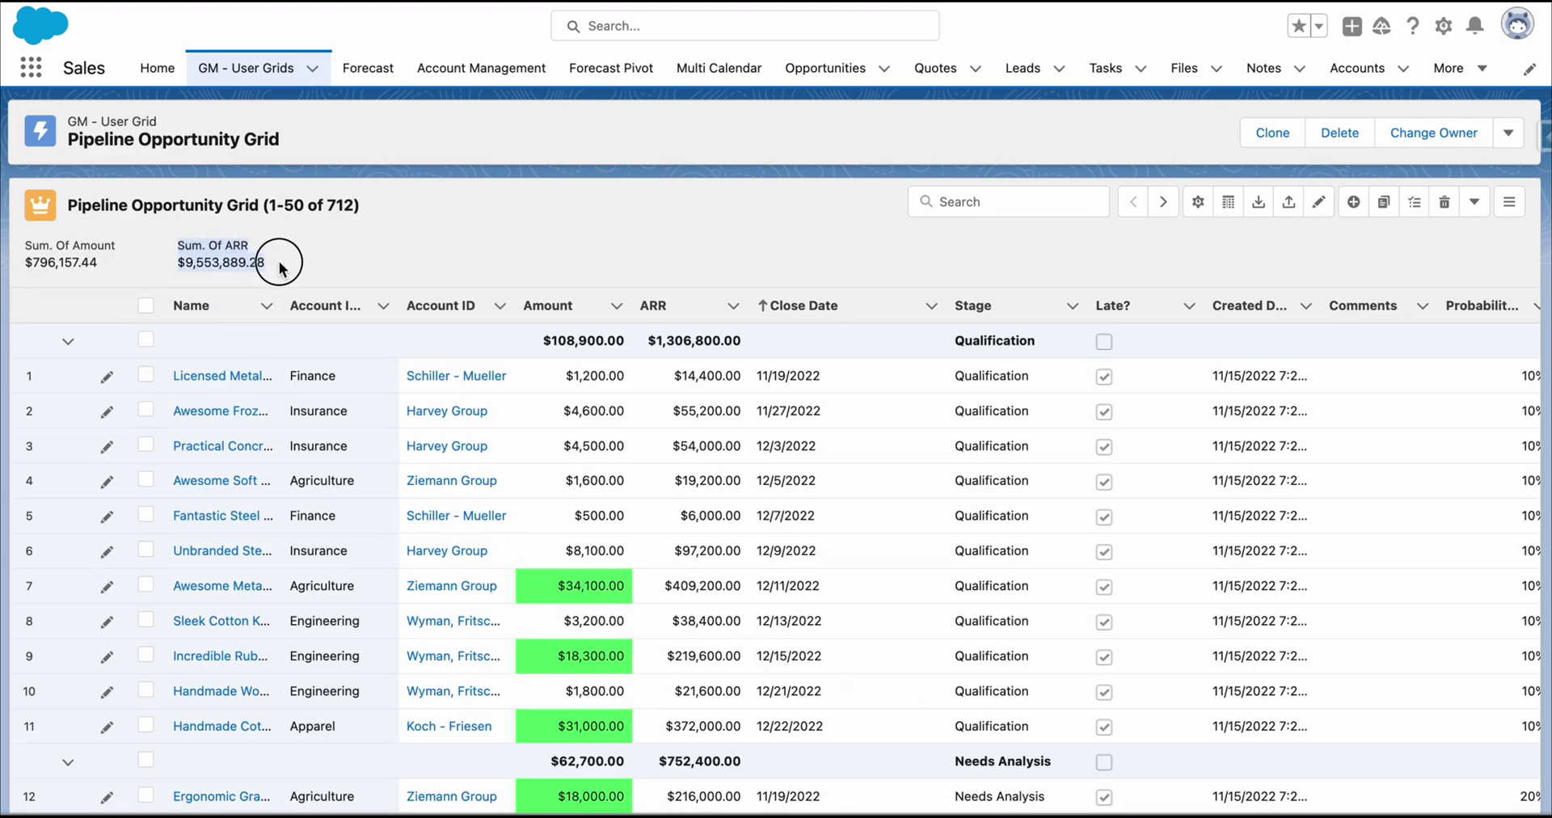
{"action": "left_click", "coordinate": [280, 264]}
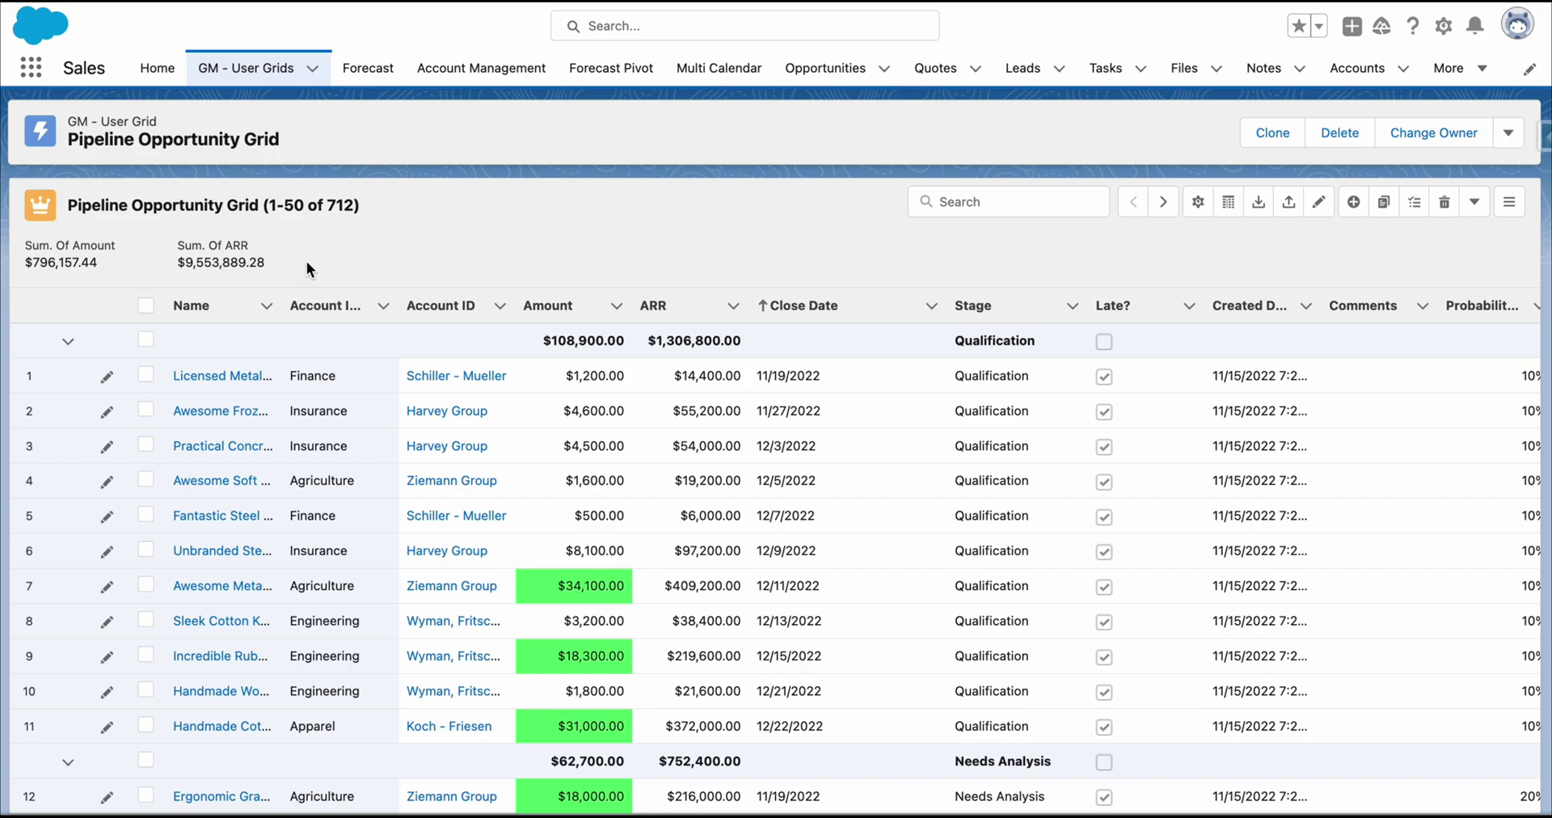